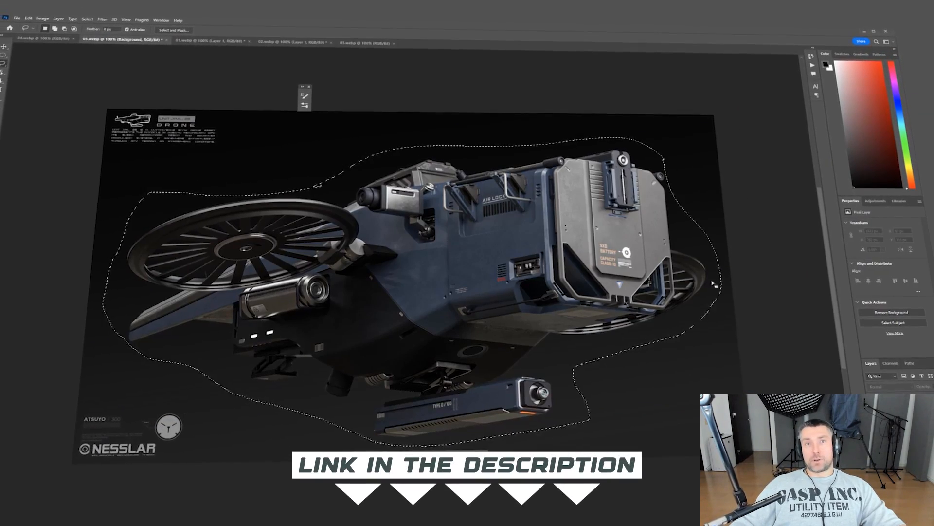
# - Copy the lasso-selected drone onto a new layer and adjust it with Free Transform
pyautogui.click(33, 22)
pyautogui.click(40, 135)
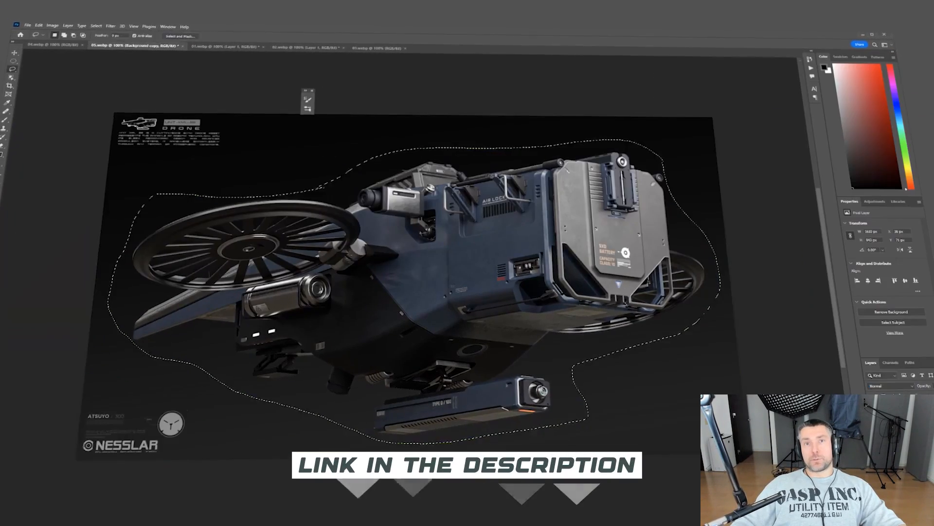
pyautogui.hotkey('ctrl', 'j')
pyautogui.hotkey('ctrl', 't')
pyautogui.moveTo(675, 272); pyautogui.dragTo(747, 271)
pyautogui.moveTo(479, 239); pyautogui.dragTo(445, 239)
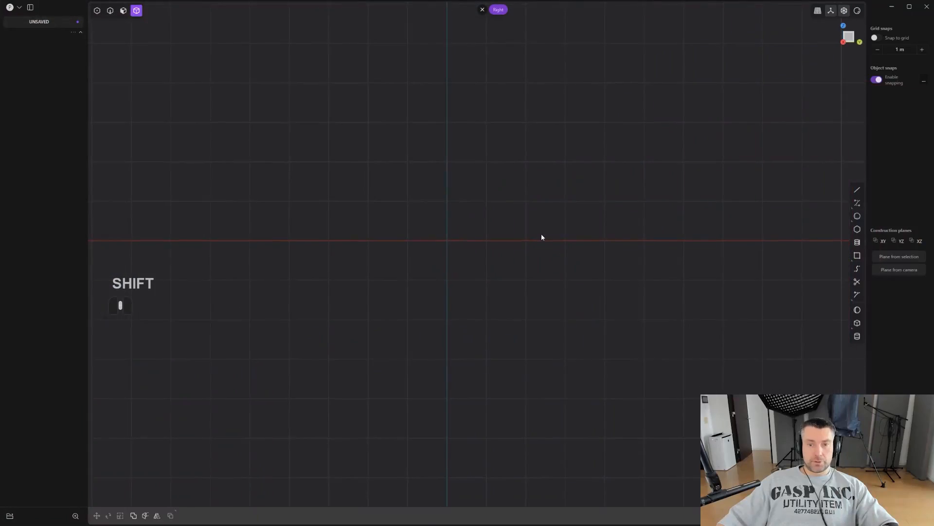
pyautogui.keyDown('shift'); pyautogui.moveTo(542, 237); pyautogui.dragTo(714, 226, button='middle'); pyautogui.keyUp('shift')
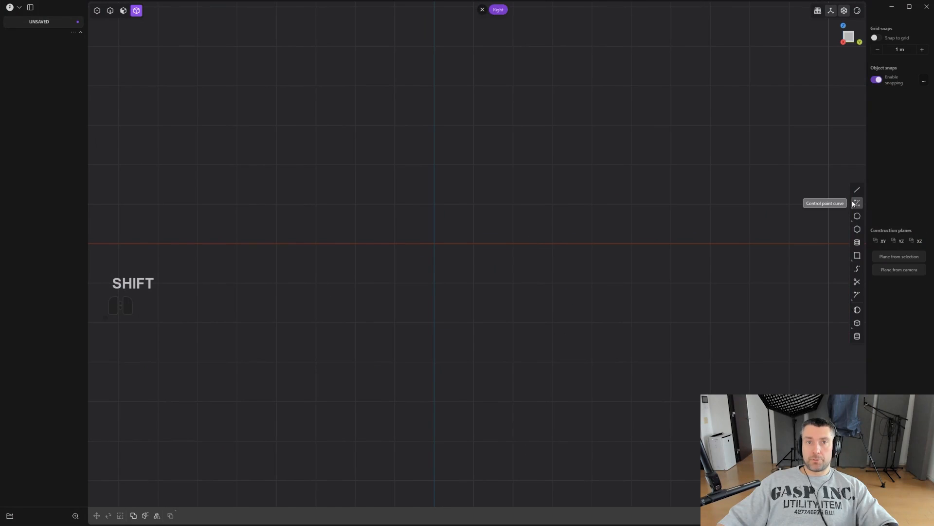
pyautogui.hotkey('shift', 'a')
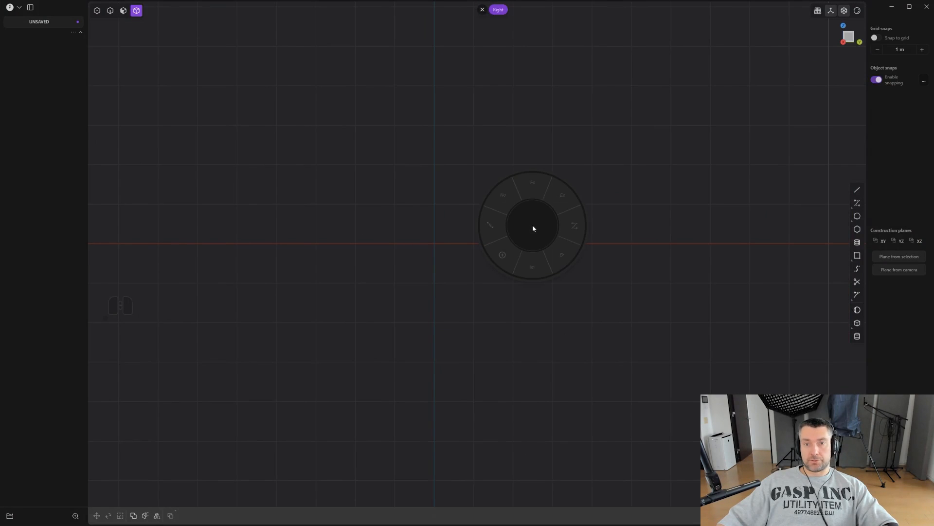
pyautogui.hotkey('shift', 'q')
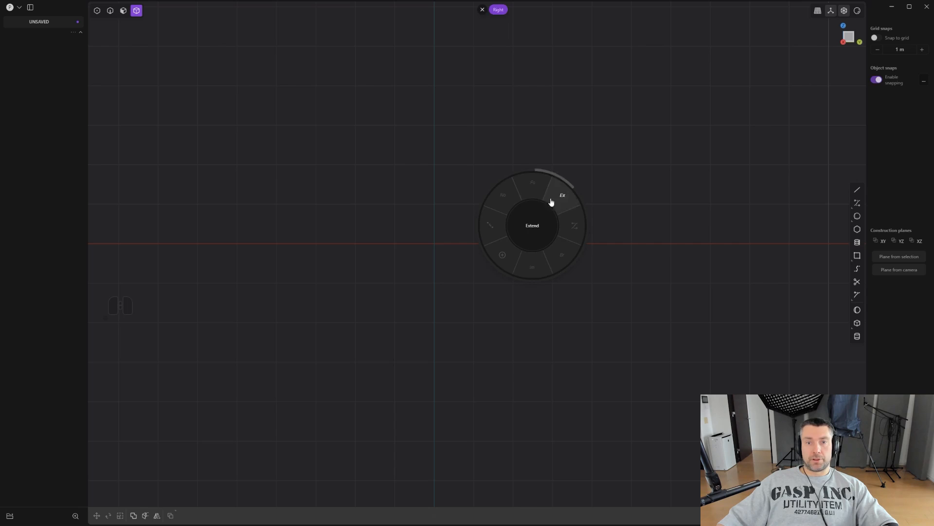
pyautogui.click(608, 197)
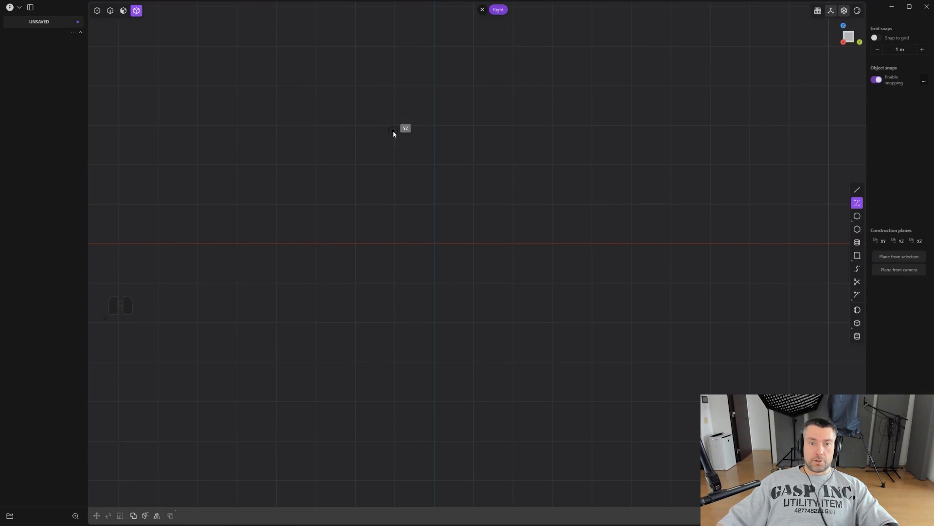
pyautogui.press('Escape')
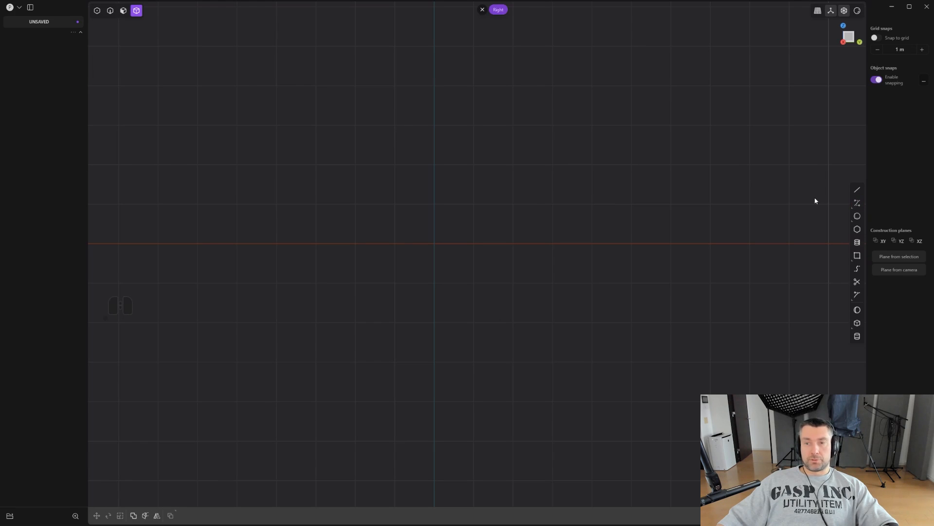
pyautogui.keyDown('shift'); pyautogui.moveTo(564, 229); pyautogui.dragTo(607, 226, button='middle'); pyautogui.keyUp('shift')
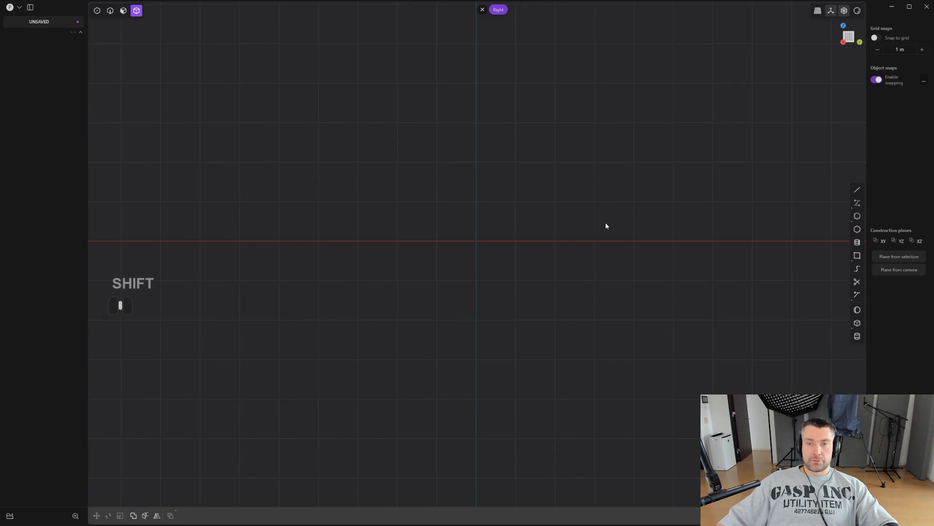
# - Draw a control point curve on the YZ plane, rising from the horizontal axis into a shallow arch and flattening out at its far end
pyautogui.click(858, 203)
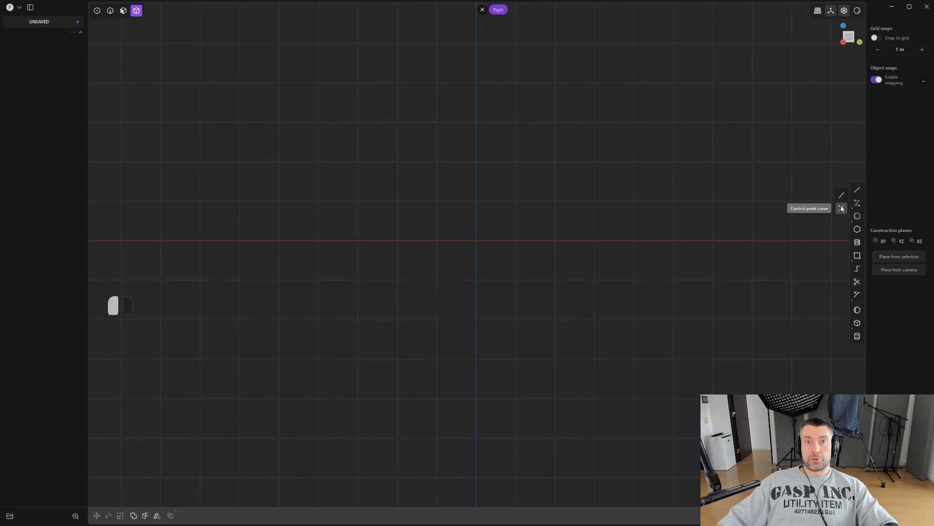
pyautogui.click(842, 209)
pyautogui.scroll(-2, 434, 221)
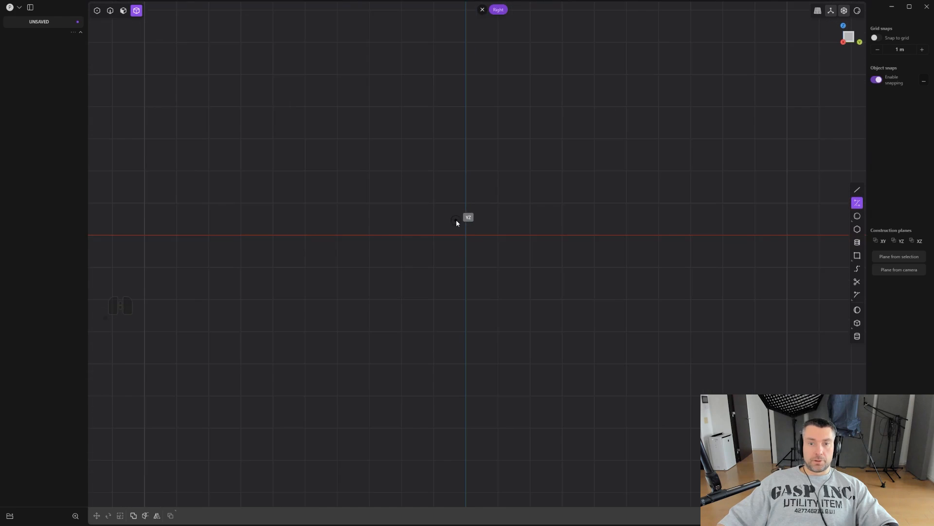
pyautogui.keyDown('shift'); pyautogui.moveTo(457, 222); pyautogui.dragTo(467, 233, button='middle'); pyautogui.keyUp('shift')
pyautogui.scroll(-1, 449, 222)
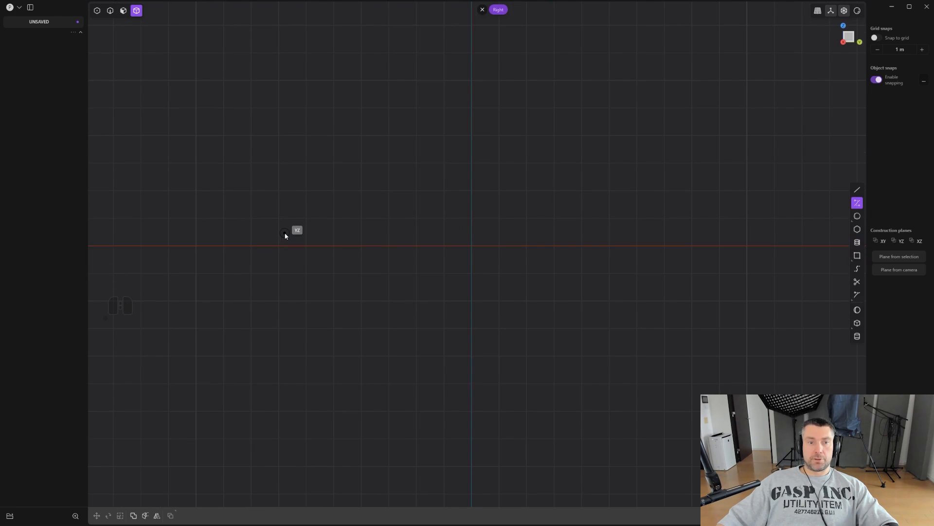
pyautogui.click(276, 245)
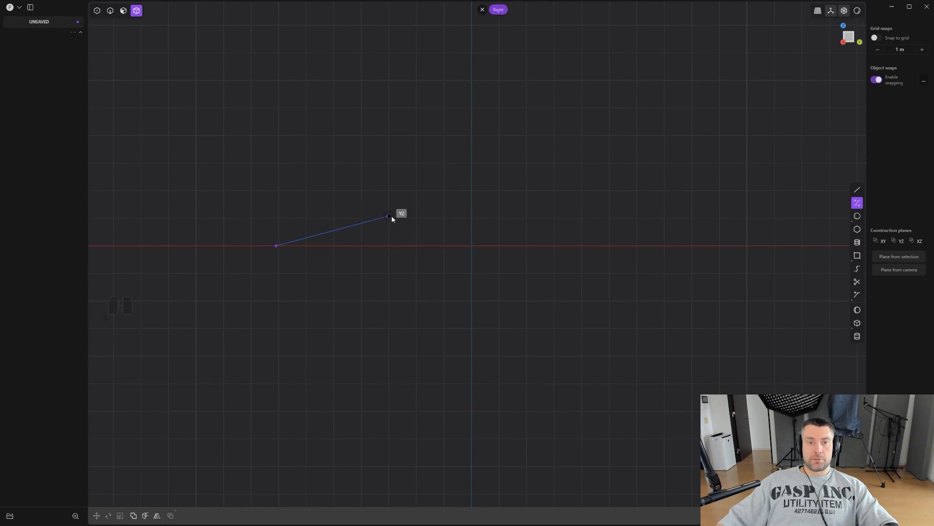
pyautogui.click(452, 209)
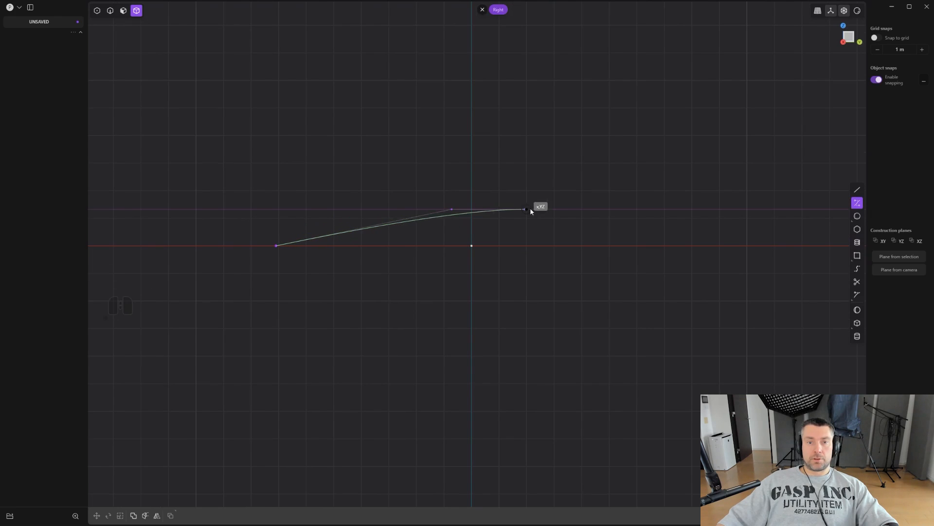
pyautogui.click(574, 208)
pyautogui.keyDown('shift'); pyautogui.moveTo(603, 194); pyautogui.dragTo(483, 184, button='middle'); pyautogui.keyUp('shift')
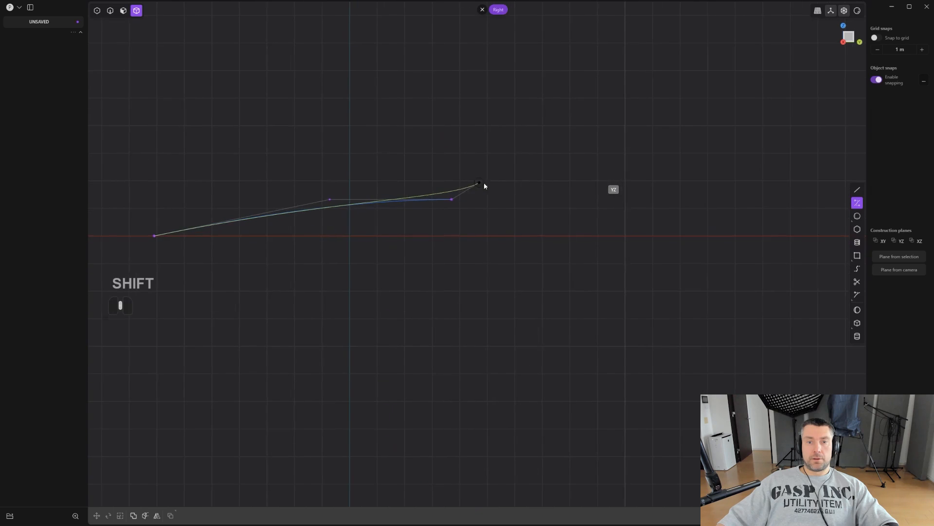
pyautogui.scroll(-1, 516, 188)
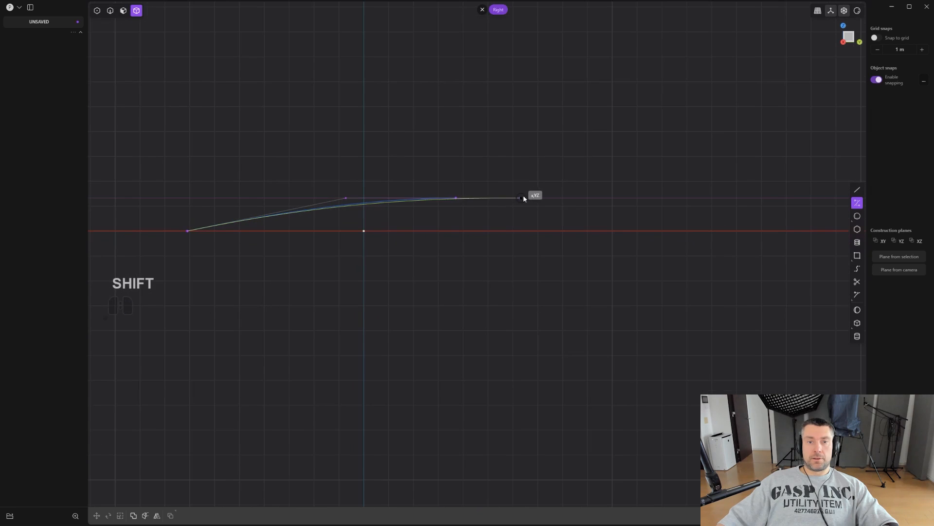
pyautogui.click(550, 205)
pyautogui.click(699, 217)
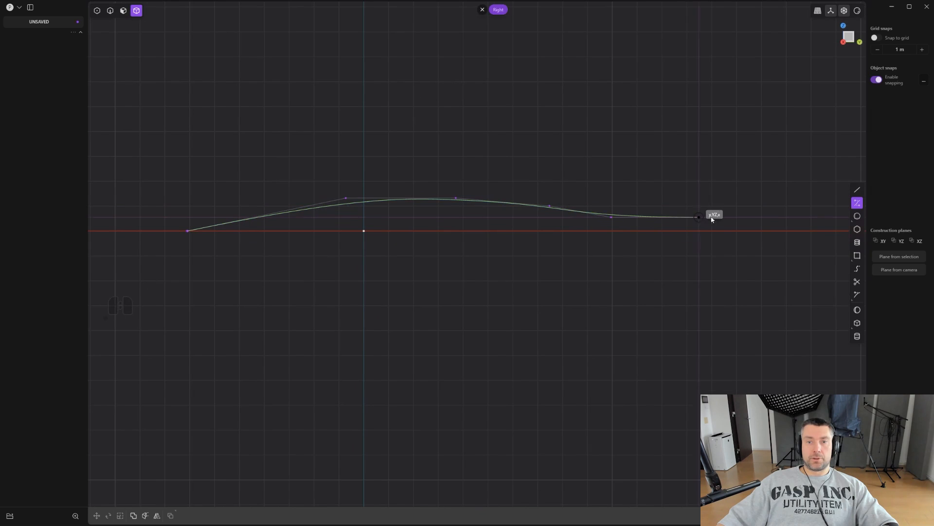
pyautogui.click(733, 217)
pyautogui.rightClick(730, 218)
# - Rotate the whole curve about 1.8° counterclockwise so its starting end dips below the horizontal axis
pyautogui.scroll(-5, 628, 235)
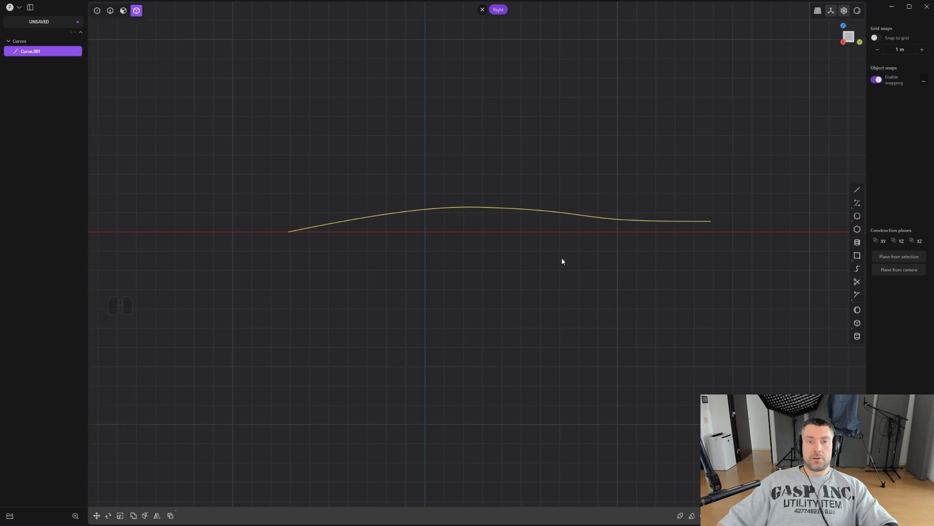
pyautogui.keyDown('shift'); pyautogui.moveTo(496, 207); pyautogui.dragTo(694, 207, button='middle'); pyautogui.keyUp('shift')
pyautogui.scroll(1, 521, 227)
pyautogui.keyDown('shift'); pyautogui.moveTo(521, 228); pyautogui.dragTo(405, 238, button='middle'); pyautogui.keyUp('shift')
pyautogui.scroll(-1, 405, 237)
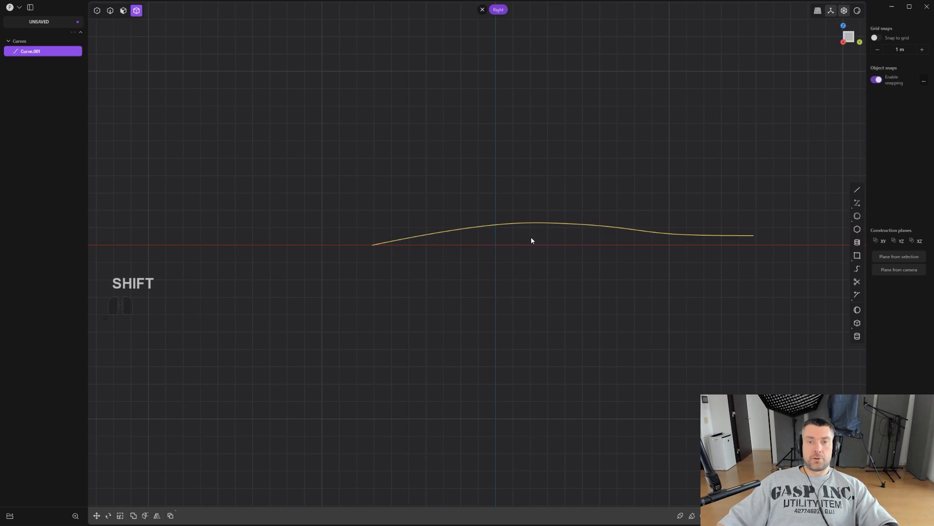
pyautogui.keyDown('shift'); pyautogui.moveTo(609, 239); pyautogui.dragTo(493, 239, button='middle'); pyautogui.keyUp('shift')
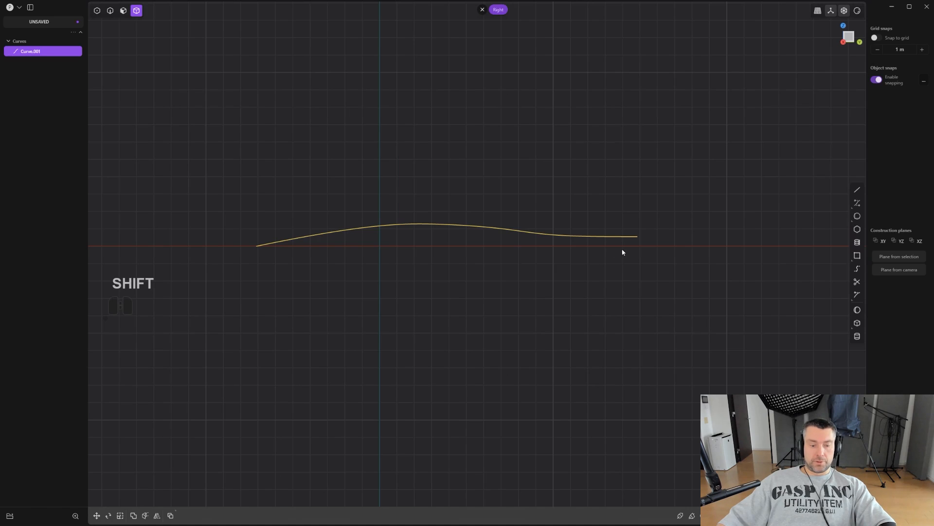
pyautogui.press('r')
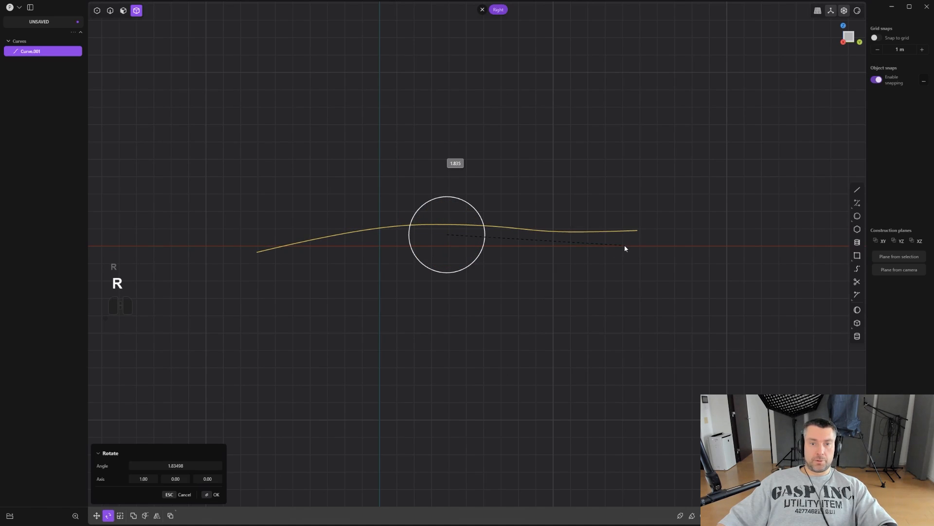
pyautogui.click(624, 249)
# - Move the control points between the curve's two ends slightly upward and toward the flat end
pyautogui.scroll(1, 591, 246)
pyautogui.press('1')
pyautogui.moveTo(405, 190); pyautogui.dragTo(537, 255)
pyautogui.moveTo(436, 152); pyautogui.dragTo(627, 268)
pyautogui.scroll(1, 543, 267)
pyautogui.press('g')
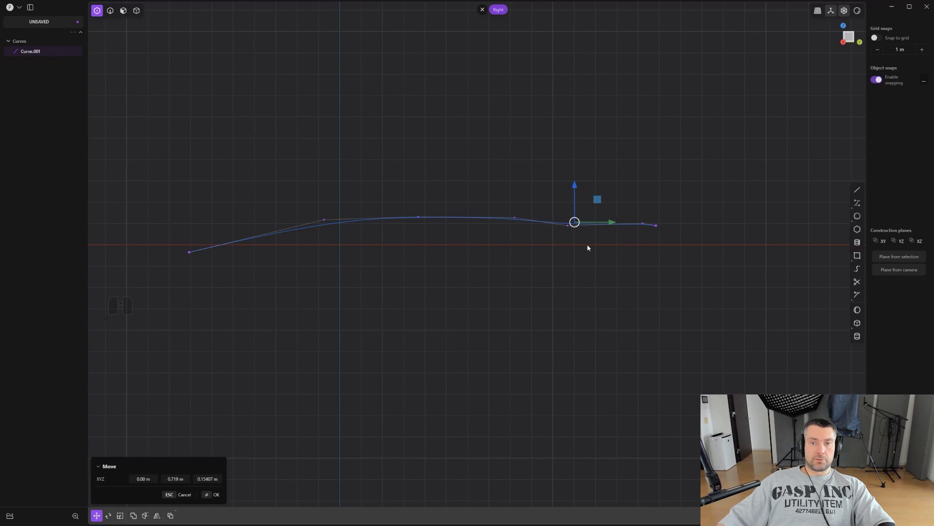
pyautogui.click(582, 246)
pyautogui.scroll(1, 682, 271)
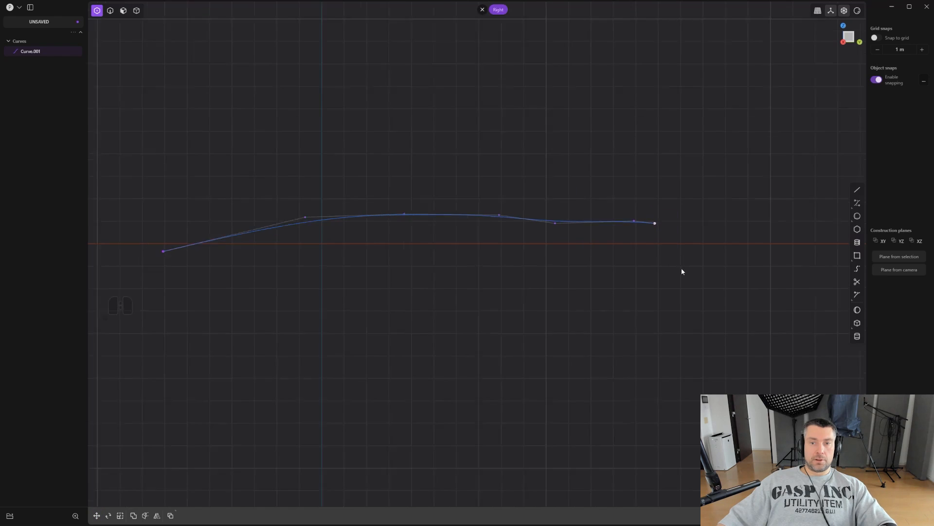
# - Delete the extra control point right beside the endpoint at the curve's flat end
pyautogui.scroll(-1, 681, 271)
pyautogui.moveTo(633, 216); pyautogui.dragTo(654, 266)
pyautogui.press('x')
pyautogui.moveTo(637, 205); pyautogui.dragTo(692, 273)
pyautogui.scroll(1, 659, 292)
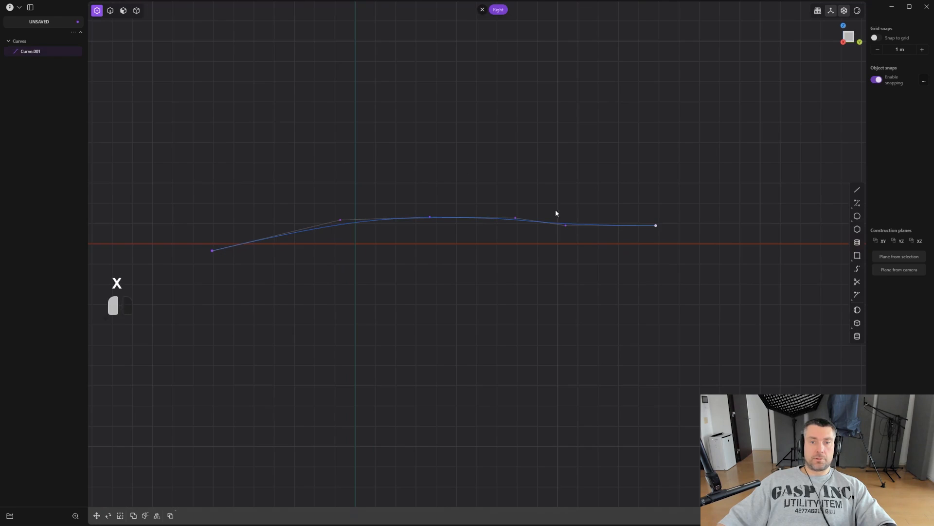
# - Try deleting the control point where the arch meets the flat end, and undo the deletion
pyautogui.moveTo(556, 209); pyautogui.dragTo(633, 283)
pyautogui.press('x')
pyautogui.scroll(-1, 632, 282)
pyautogui.hotkey('ctrl', 'z')
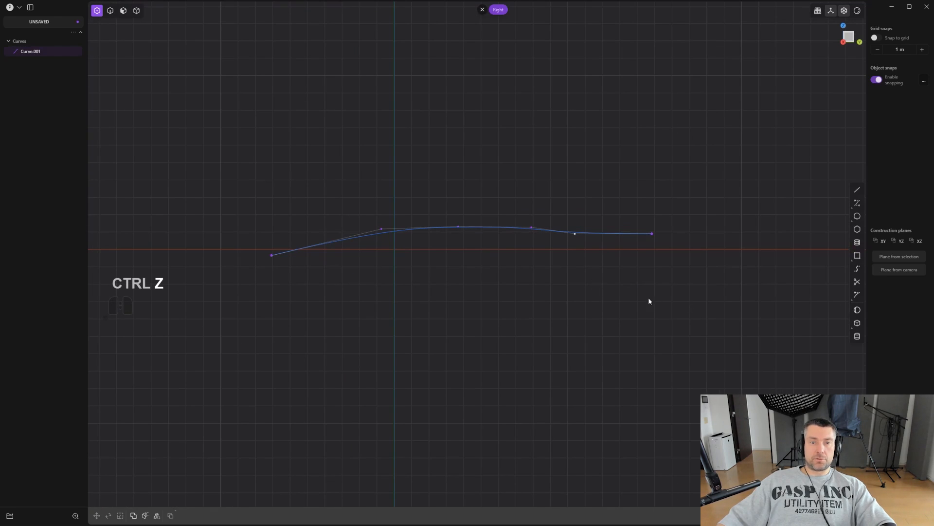
# - Examine the flow of the curve with its control points hidden, from the starting end to the flat end
pyautogui.press('2')
pyautogui.scroll(-1, 608, 297)
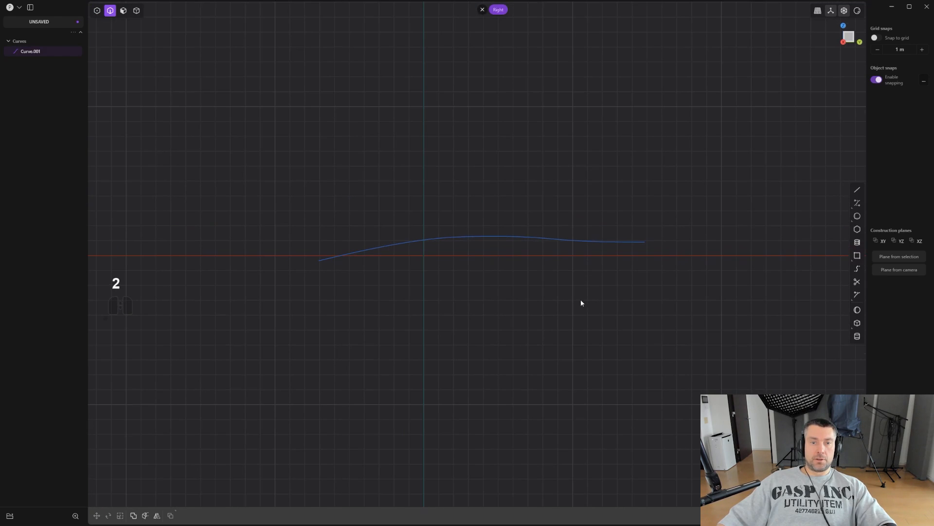
pyautogui.click(545, 239)
pyautogui.scroll(1, 512, 246)
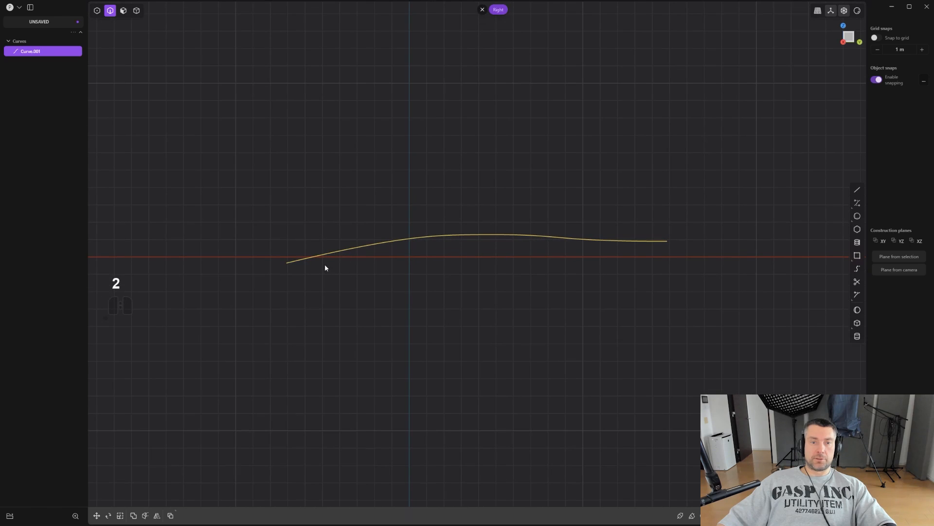
pyautogui.scroll(1, 661, 243)
pyautogui.keyDown('shift'); pyautogui.moveTo(557, 226); pyautogui.dragTo(584, 223, button='middle'); pyautogui.keyUp('shift')
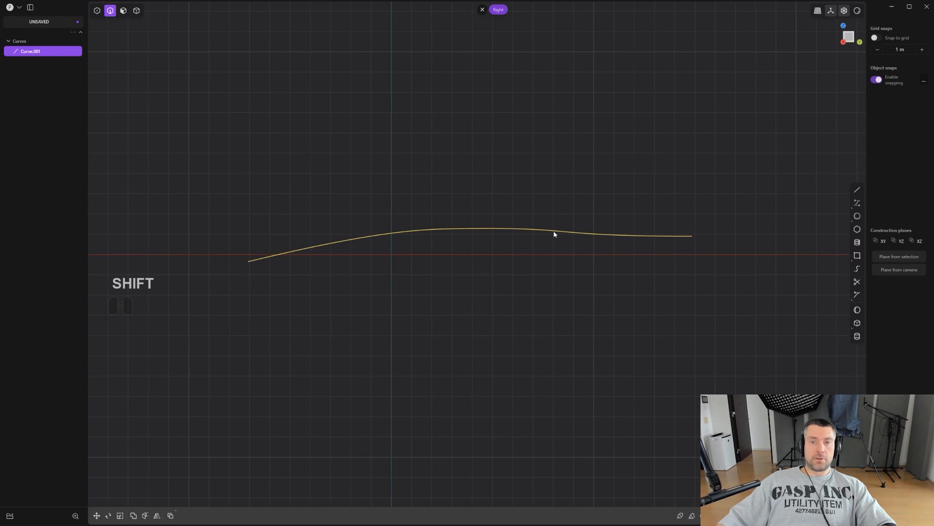
pyautogui.scroll(-1, 594, 242)
pyautogui.scroll(1, 390, 240)
pyautogui.keyDown('shift'); pyautogui.moveTo(350, 238); pyautogui.dragTo(442, 217, button='middle'); pyautogui.keyUp('shift')
# - Show the control points again and select the endpoint at the curve's lower starting end
pyautogui.press('1')
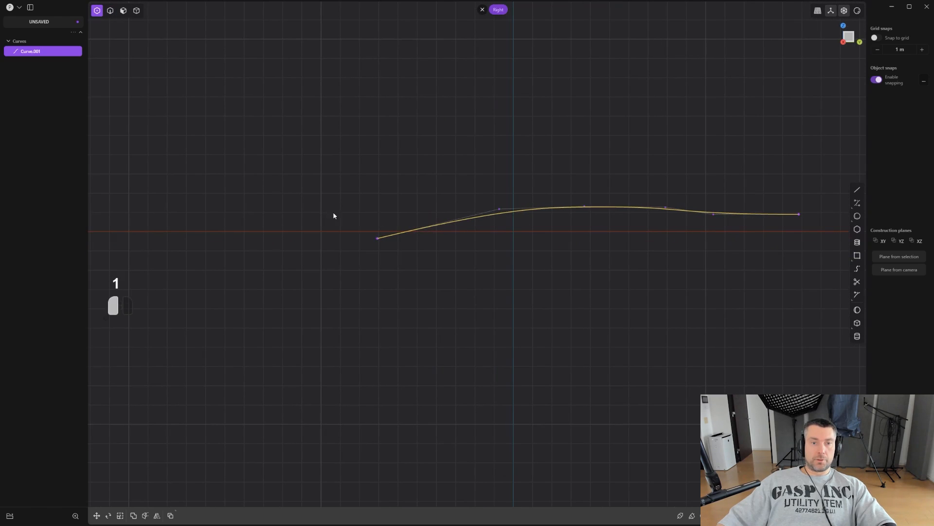
pyautogui.click(334, 215)
pyautogui.scroll(1, 395, 294)
pyautogui.scroll(-2, 419, 285)
pyautogui.hotkey('shift', 'q')
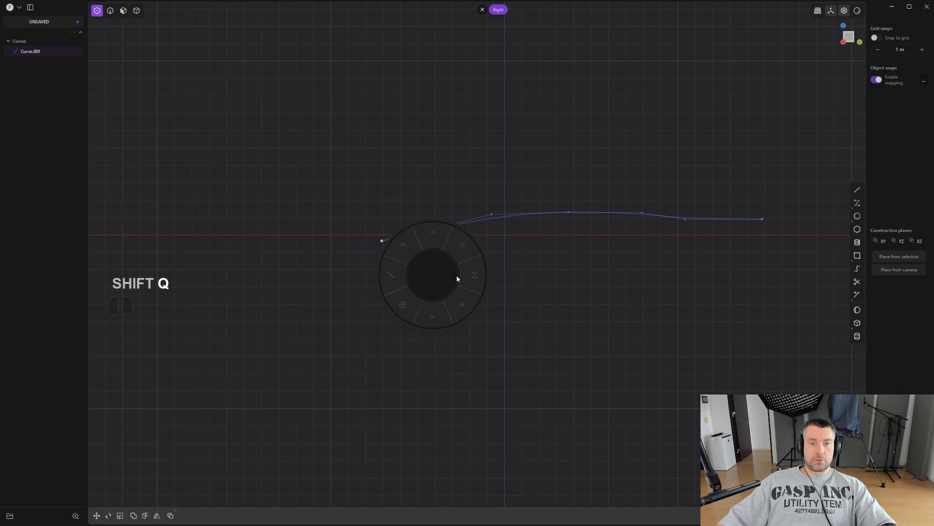
pyautogui.click(457, 248)
pyautogui.press('f')
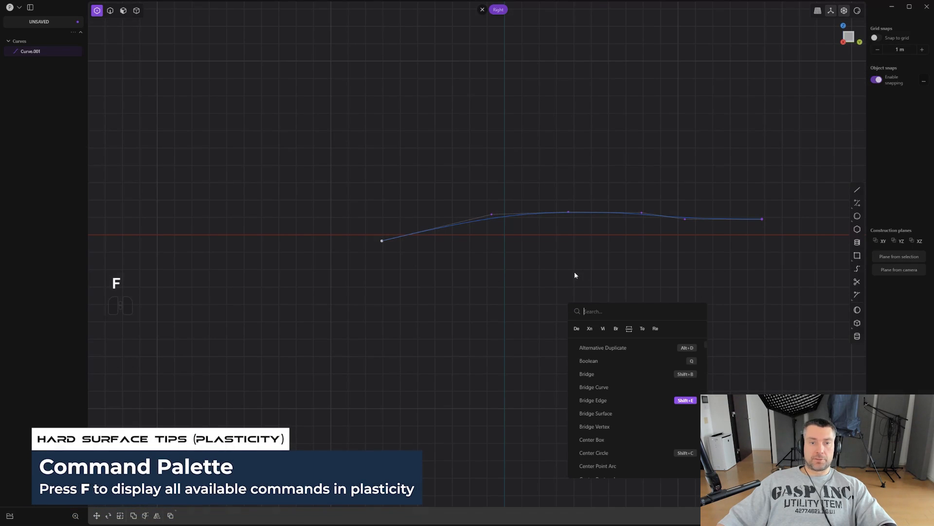
pyautogui.press('Escape')
# - Extend the curve from its lower starting endpoint by a little over 1.8 m with the Natural shape, and clear the selection
pyautogui.hotkey('shift', 'q')
pyautogui.click(584, 251)
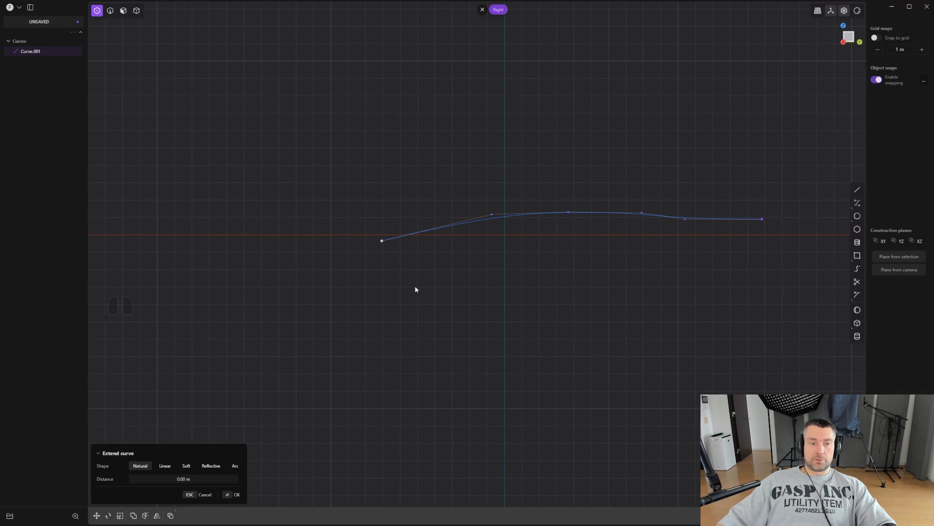
pyautogui.moveTo(168, 479); pyautogui.dragTo(179, 479)
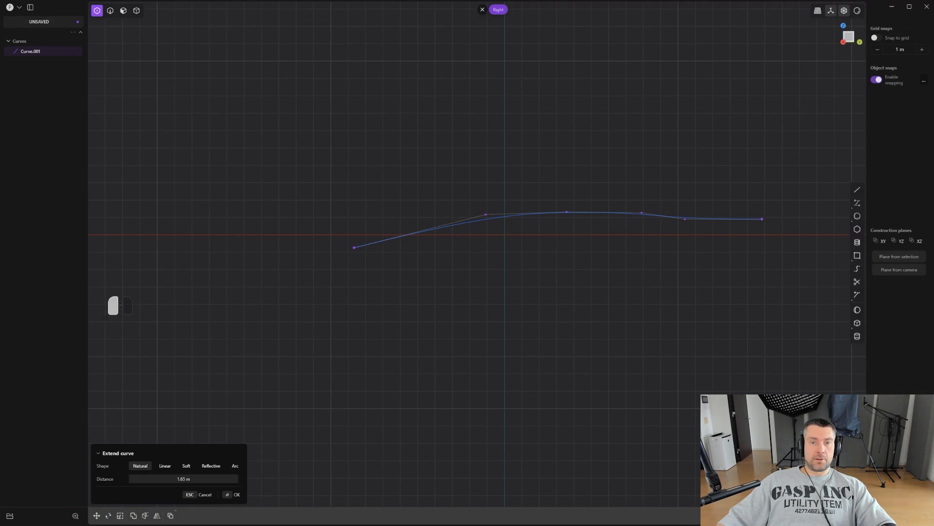
pyautogui.moveTo(245, 438); pyautogui.dragTo(249, 437)
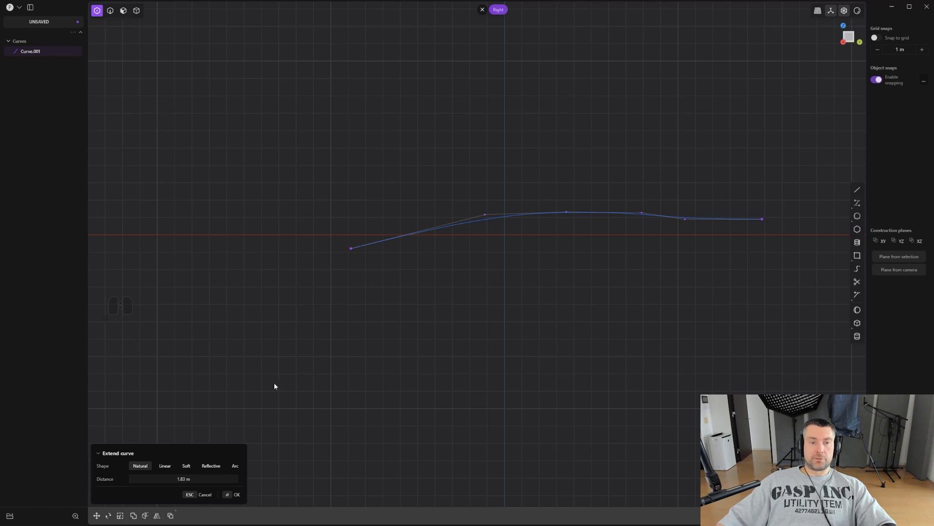
pyautogui.moveTo(209, 479); pyautogui.dragTo(212, 479)
pyautogui.rightClick(580, 313)
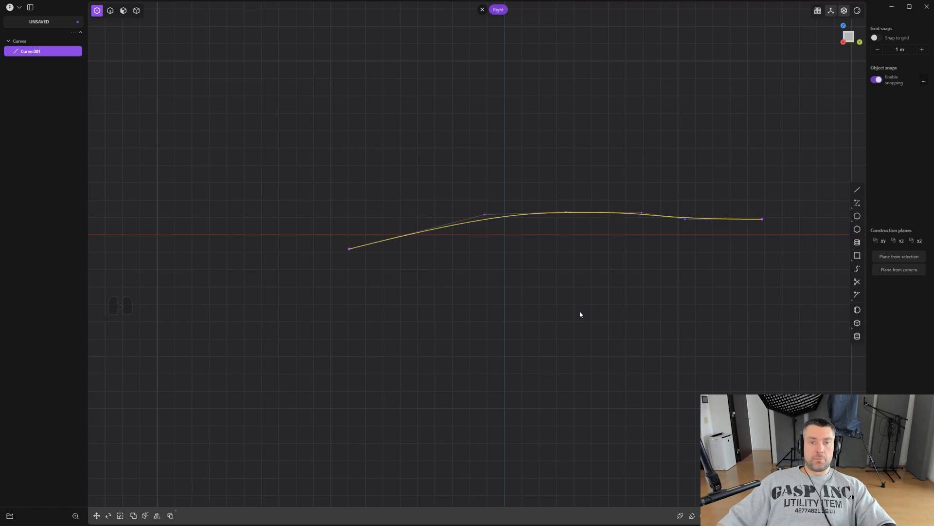
pyautogui.click(580, 312)
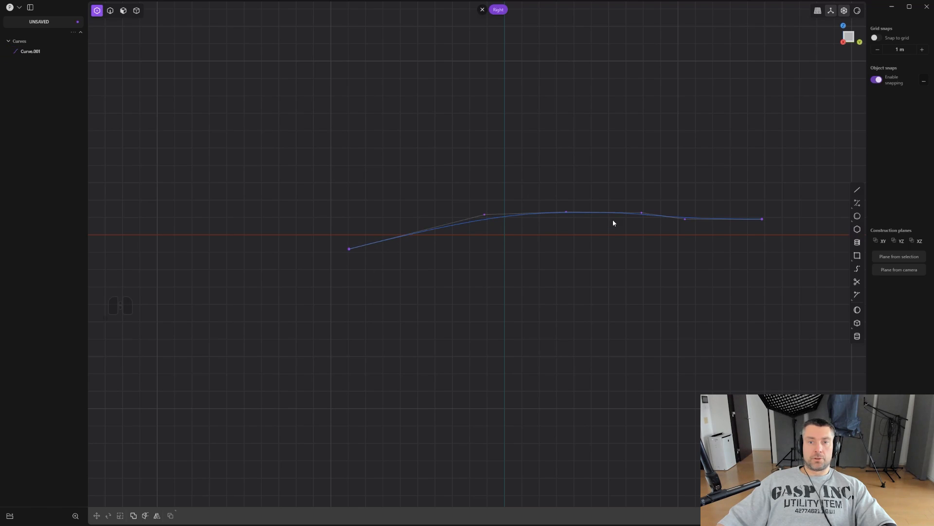
# - Start a second control point curve just below the first curve's lower starting endpoint, vertically aligned with it using snap reference lines
pyautogui.scroll(3, 486, 249)
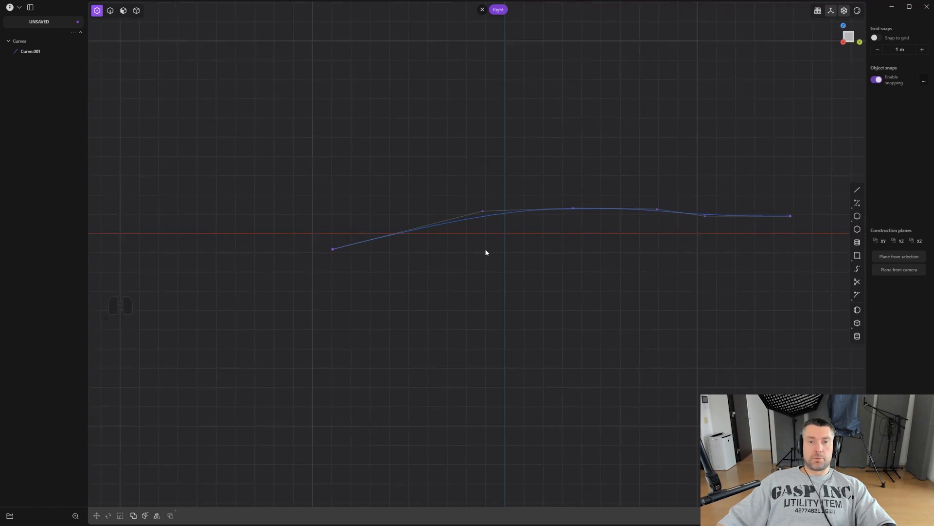
pyautogui.keyDown('shift'); pyautogui.moveTo(497, 239); pyautogui.dragTo(476, 231, button='middle'); pyautogui.keyUp('shift')
pyautogui.press('2')
pyautogui.click(482, 208)
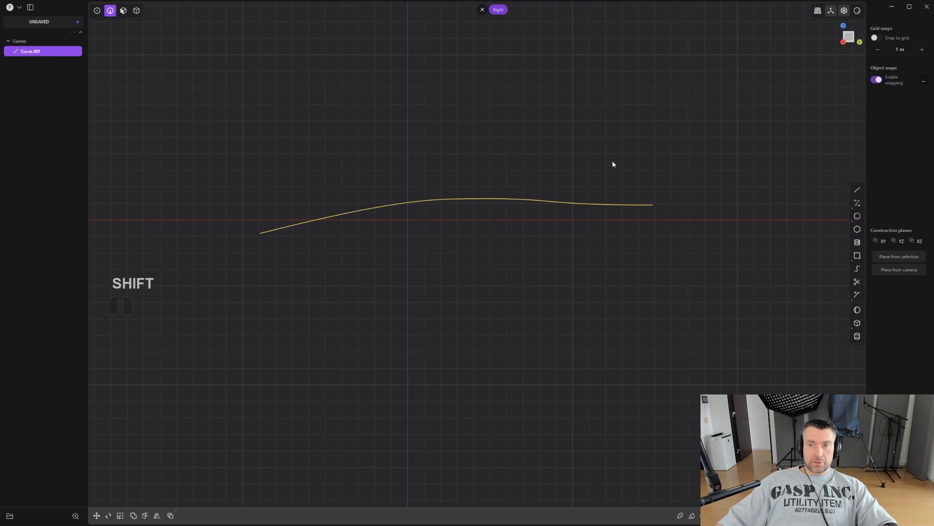
pyautogui.click(856, 203)
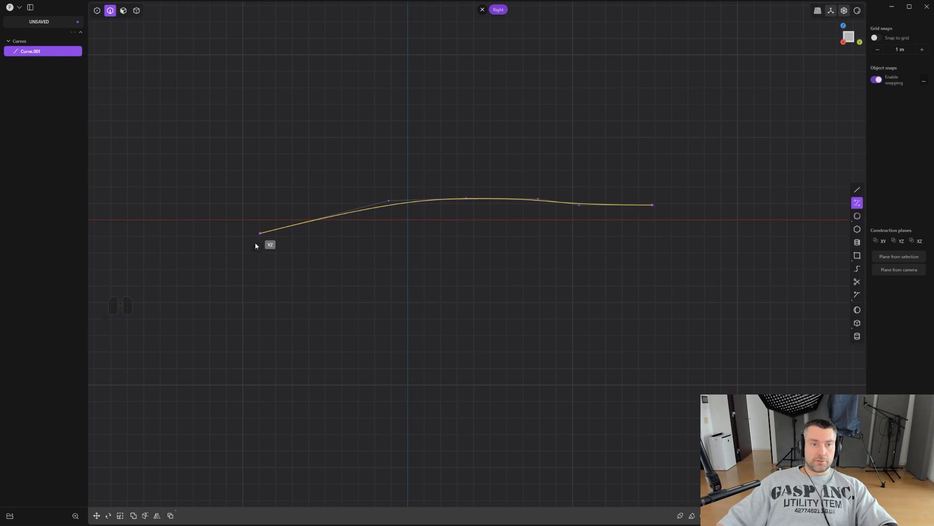
pyautogui.press('shift')
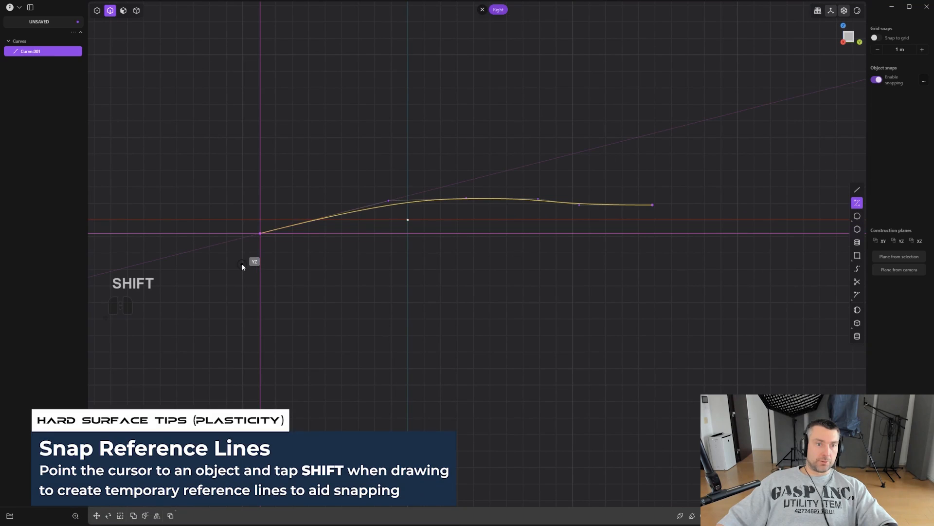
pyautogui.click(260, 245)
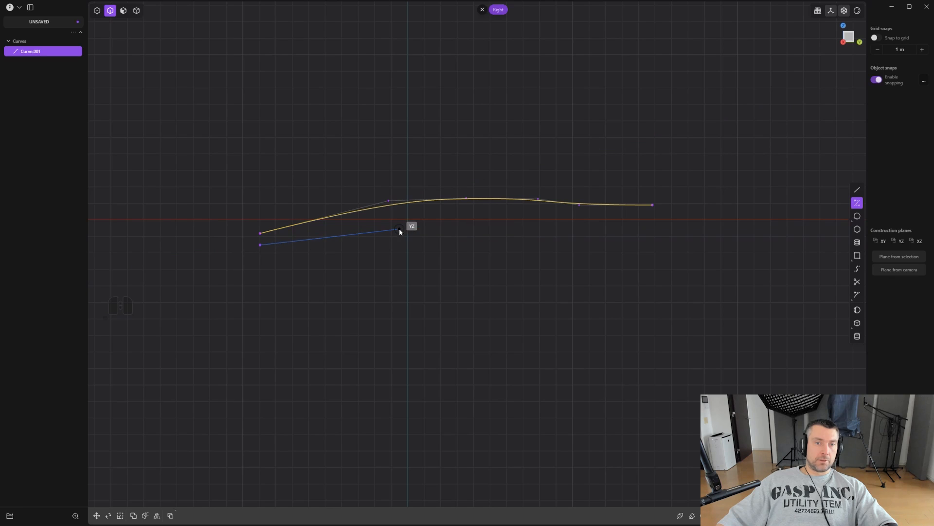
# - Continue the second curve through a shallow arch and a dip, ending vertically below the first curve's flat end on the horizontal axis
pyautogui.click(399, 228)
pyautogui.click(486, 230)
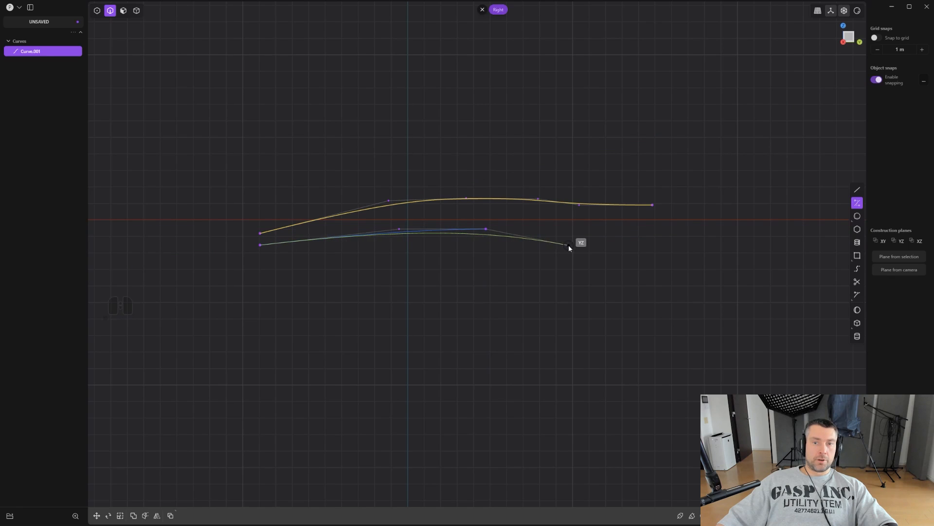
pyautogui.click(568, 245)
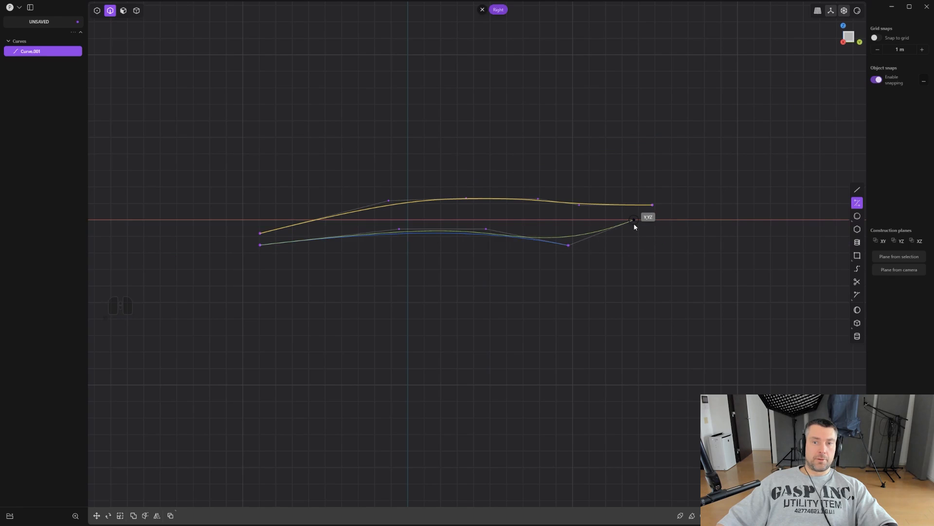
pyautogui.click(634, 220)
pyautogui.press('shift')
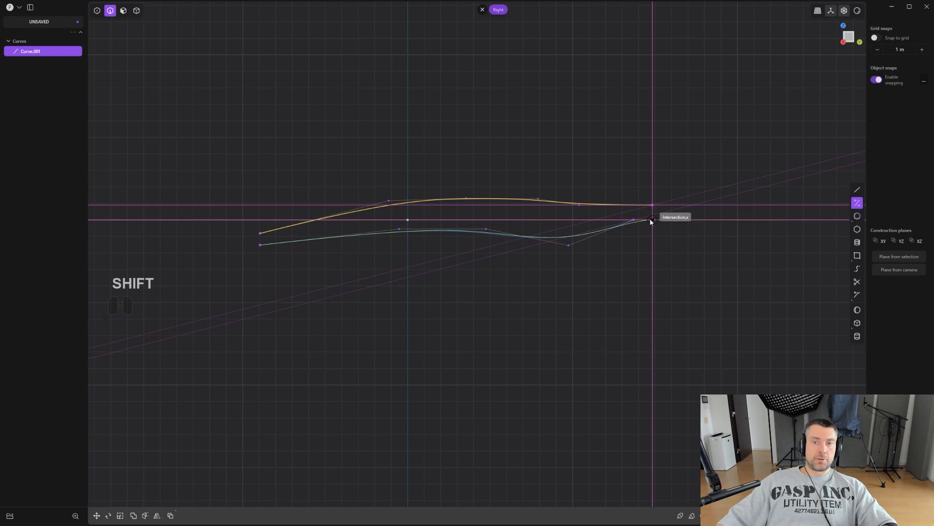
pyautogui.click(651, 219)
pyautogui.scroll(1, 583, 285)
pyautogui.scroll(2, 602, 287)
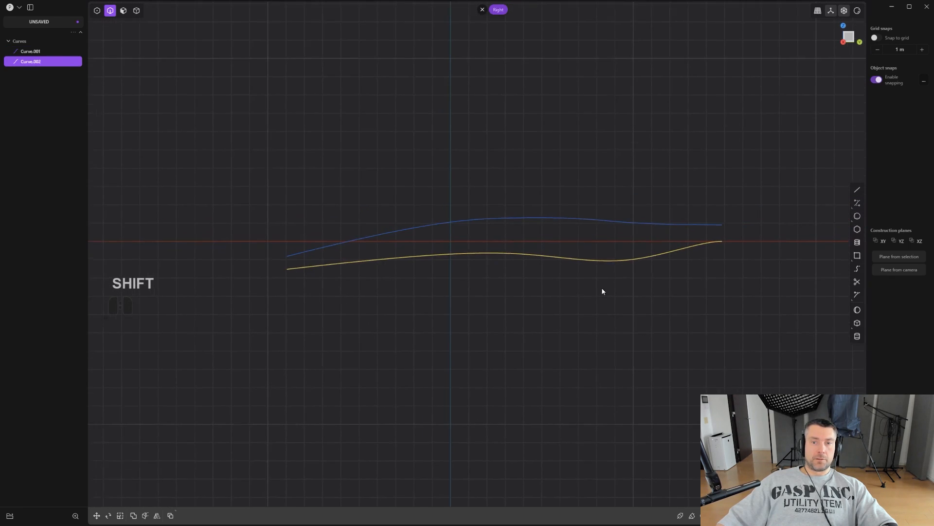
# - Move the upper curve up along the Z axis to widen the gap between the two curves
pyautogui.click(600, 210)
pyautogui.press('g')
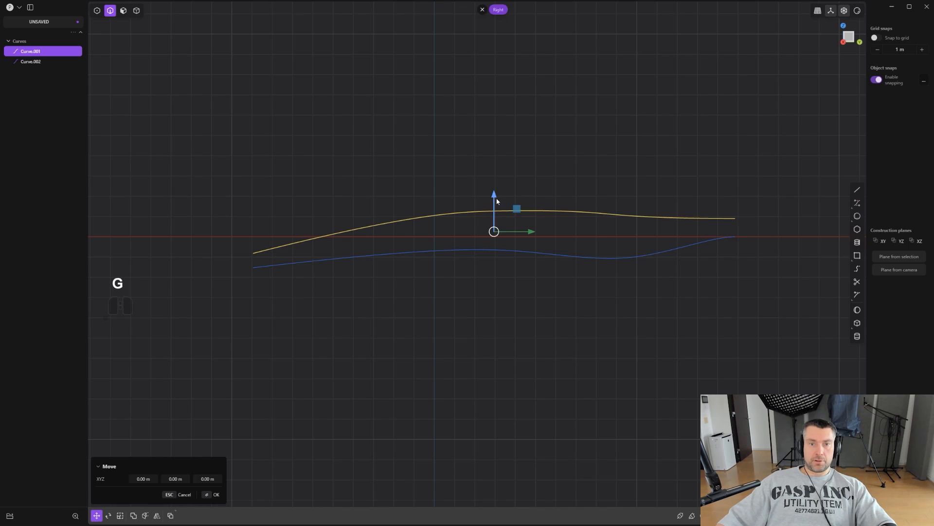
pyautogui.moveTo(495, 197); pyautogui.dragTo(498, 186)
pyautogui.rightClick(575, 152)
pyautogui.scroll(1, 521, 190)
pyautogui.scroll(2, 438, 187)
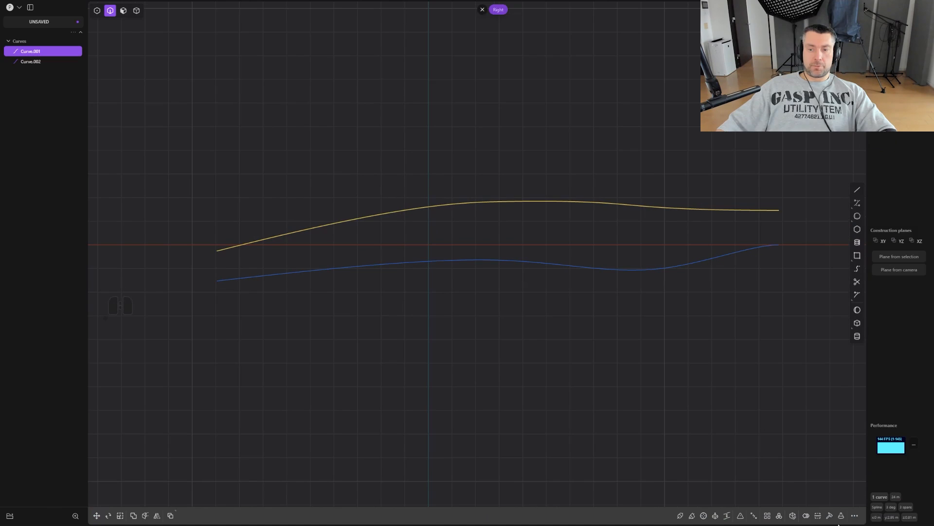
# - Rebuild the upper curve with the # Points method using 5 points, and clear the selection
pyautogui.press('1')
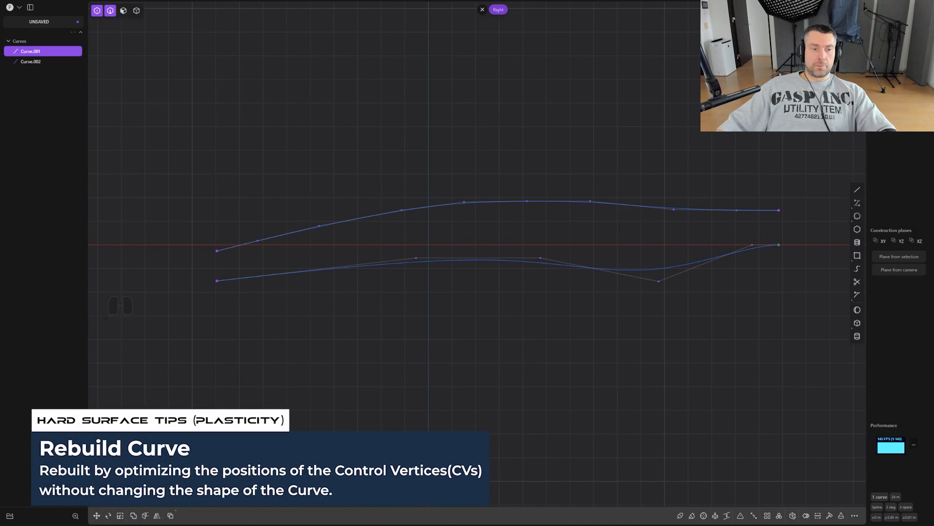
pyautogui.write('5')
pyautogui.press('Return')
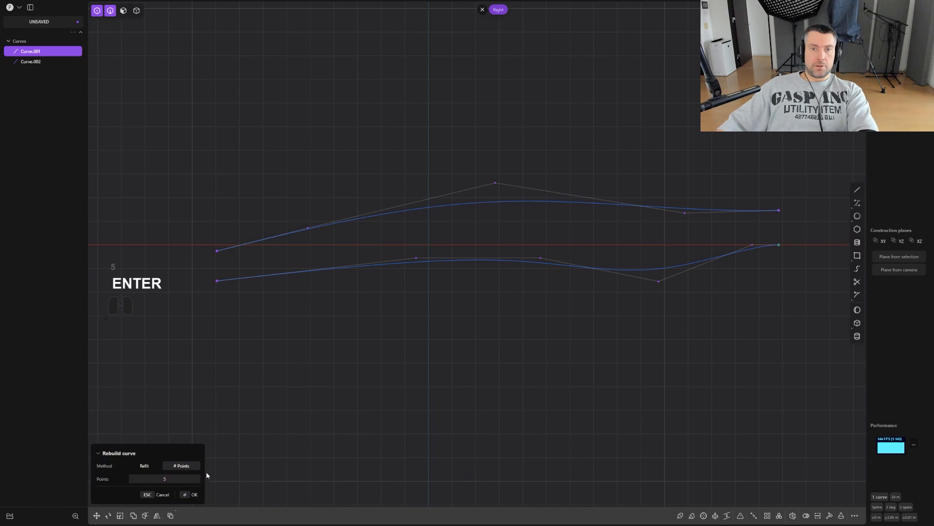
pyautogui.click(568, 346)
pyautogui.scroll(-2, 554, 343)
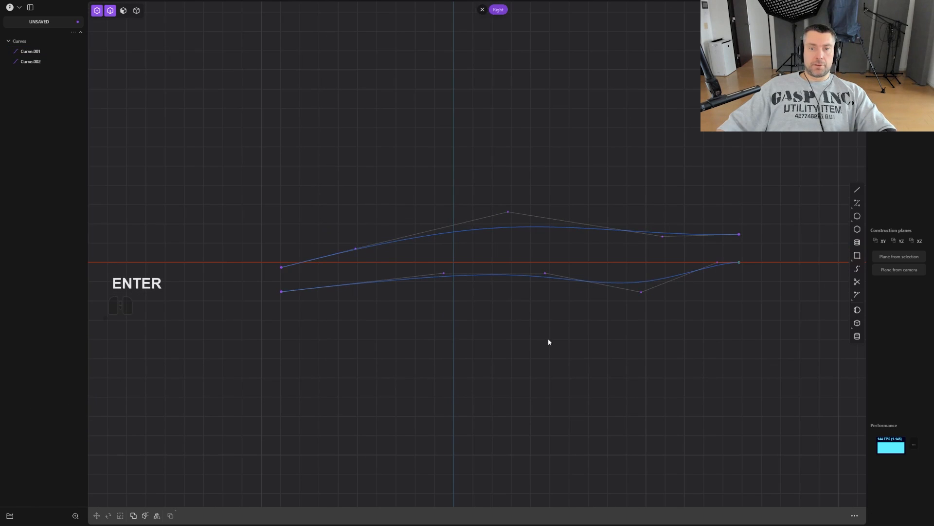
# - Hide the control points and rotate the lower curve clockwise by about 1° in the side view
pyautogui.press('2')
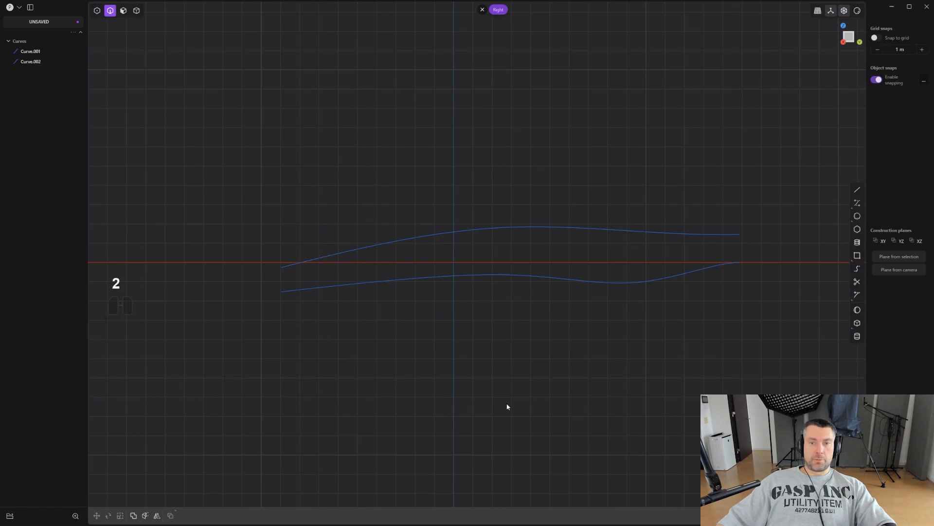
pyautogui.scroll(2, 484, 381)
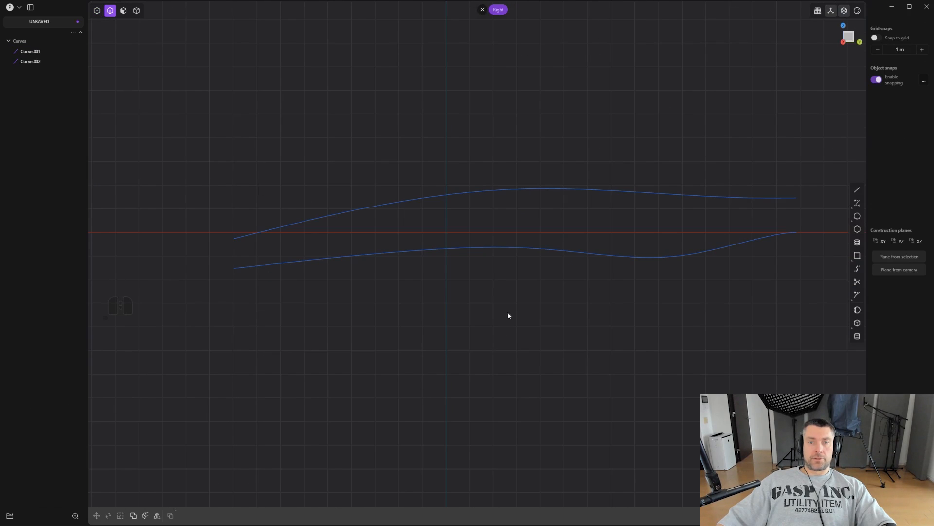
pyautogui.keyDown('shift'); pyautogui.click(485, 248); pyautogui.keyUp('shift')
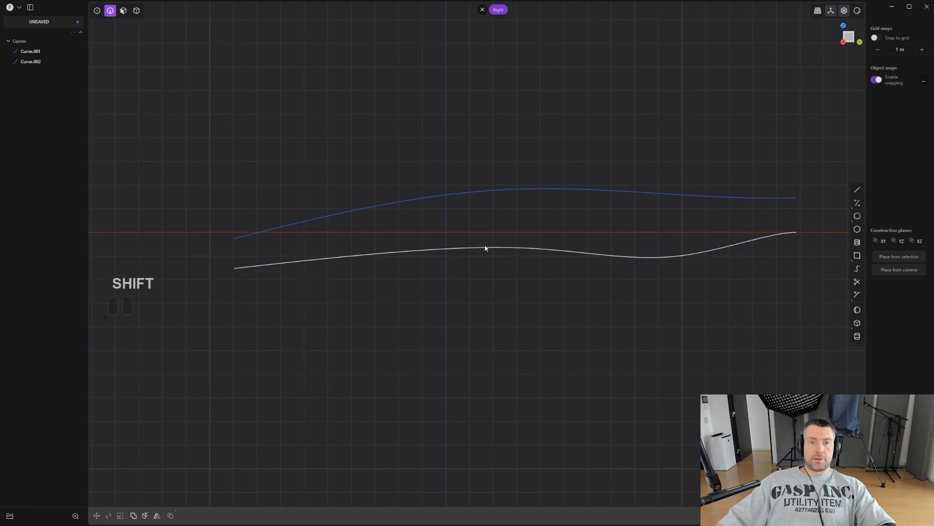
pyautogui.press('r')
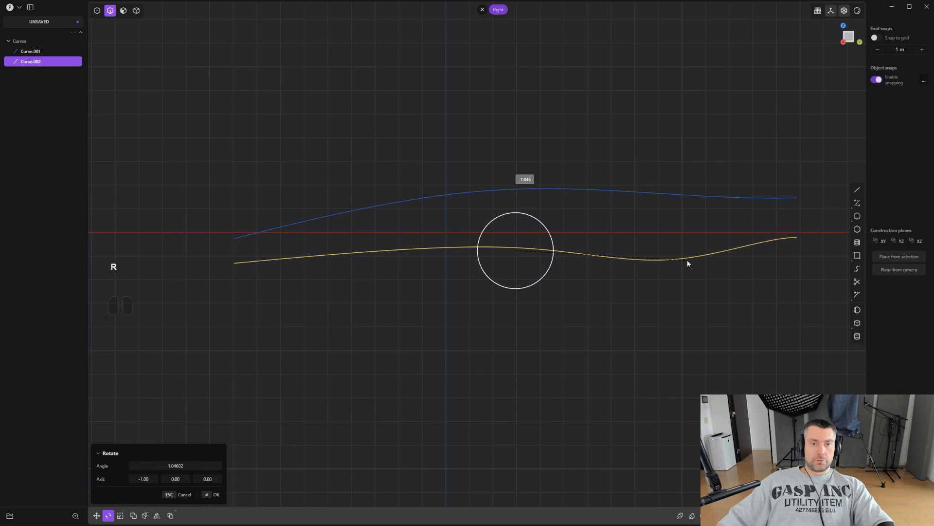
pyautogui.click(688, 263)
# - Rotate both curves together counterclockwise by about 2° in the side view, and clear the selection
pyautogui.scroll(-1, 680, 263)
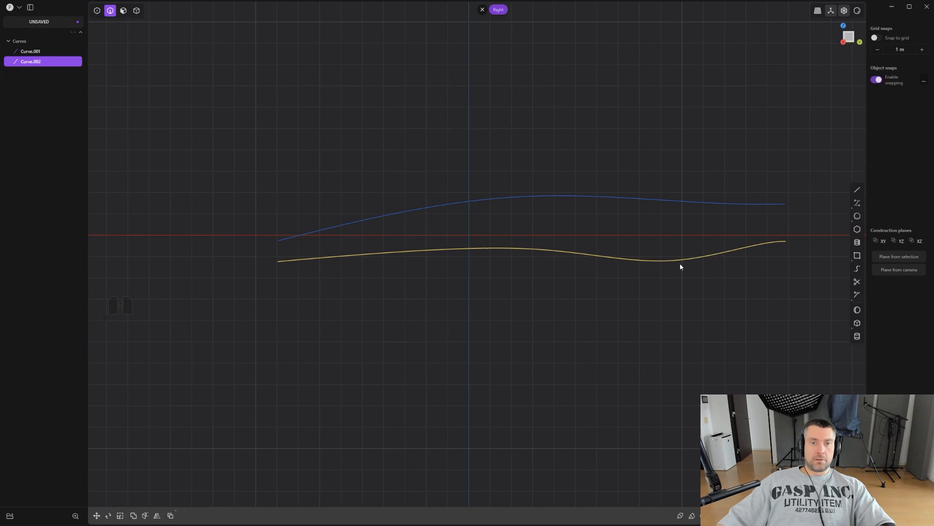
pyautogui.keyDown('shift'); pyautogui.click(651, 206); pyautogui.keyUp('shift')
pyautogui.press('r')
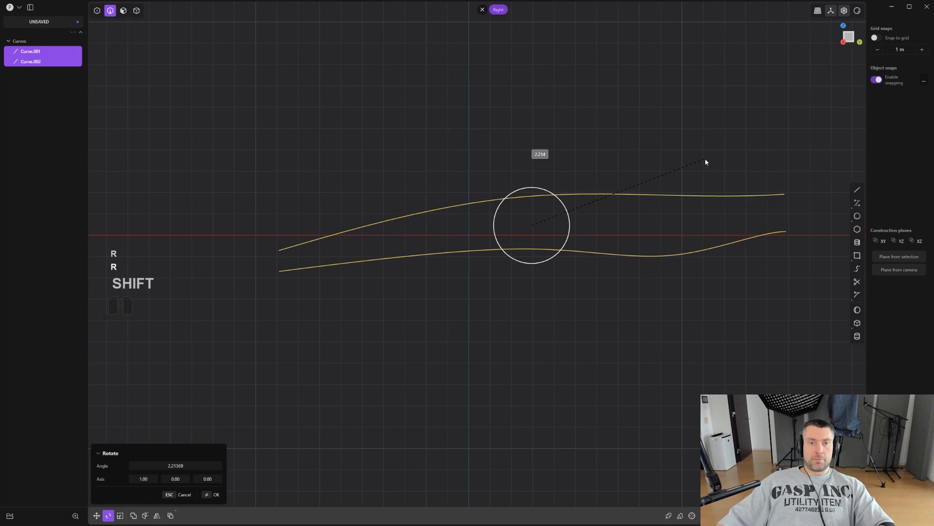
pyautogui.click(708, 158)
pyautogui.click(708, 156)
pyautogui.scroll(-1, 706, 161)
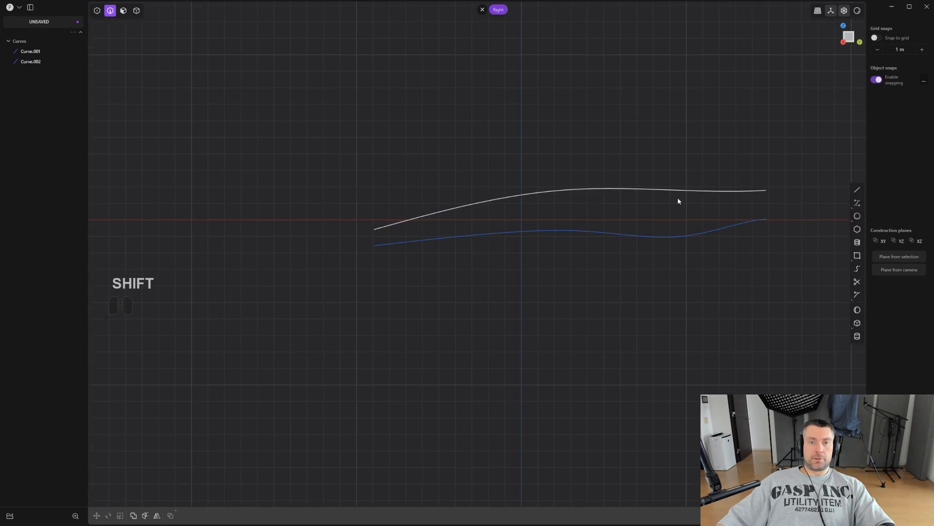
# - Move the lower curve's starting endpoint along Y, snapping it into vertical alignment with the upper curve's starting endpoint
pyautogui.keyDown('shift'); pyautogui.moveTo(656, 111); pyautogui.dragTo(522, 164, button='middle'); pyautogui.keyUp('shift')
pyautogui.scroll(2, 261, 282)
pyautogui.keyDown('shift'); pyautogui.moveTo(267, 296); pyautogui.dragTo(366, 277, button='middle'); pyautogui.keyUp('shift')
pyautogui.scroll(1, 371, 283)
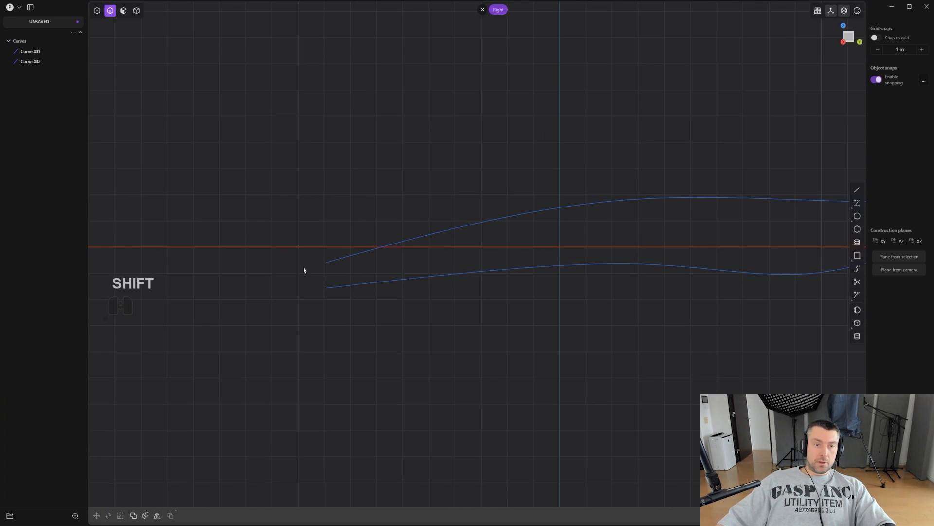
pyautogui.press('1')
pyautogui.moveTo(311, 269); pyautogui.dragTo(350, 312)
pyautogui.scroll(3, 298, 312)
pyautogui.press('g')
pyautogui.press('g')
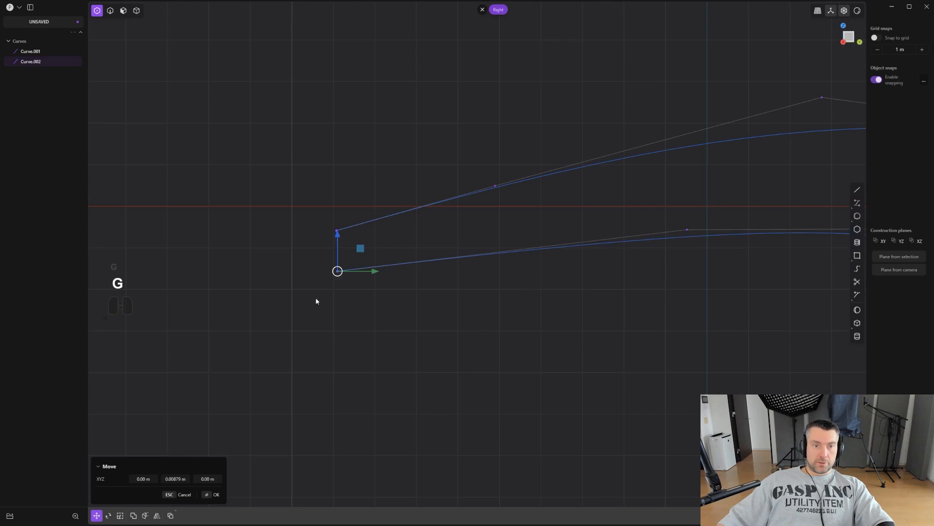
pyautogui.press('y')
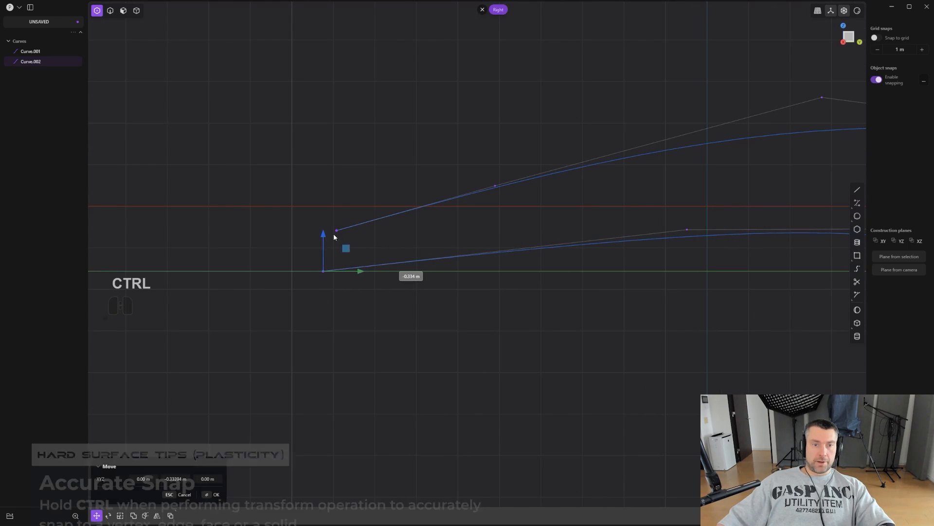
pyautogui.keyDown('ctrl'); pyautogui.click(337, 231); pyautogui.keyUp('ctrl')
# - Move the lower curve's other endpoint along Y, snapping it into vertical alignment with the upper curve's flat end
pyautogui.scroll(-2, 345, 241)
pyautogui.scroll(-1, 399, 275)
pyautogui.keyDown('shift'); pyautogui.moveTo(536, 221); pyautogui.dragTo(331, 242, button='middle'); pyautogui.keyUp('shift')
pyautogui.keyDown('shift'); pyautogui.moveTo(710, 194); pyautogui.dragTo(406, 224, button='middle'); pyautogui.keyUp('shift')
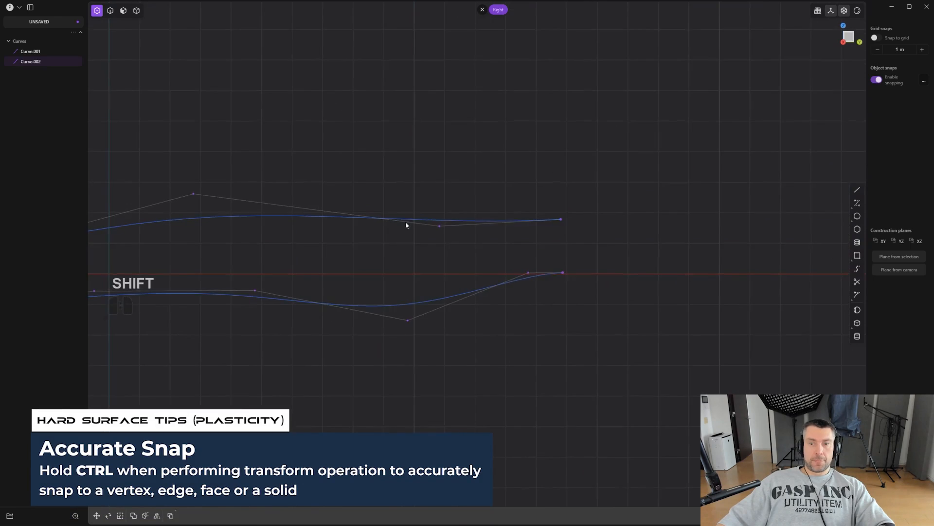
pyautogui.scroll(1, 658, 223)
pyautogui.scroll(1, 537, 329)
pyautogui.press('g')
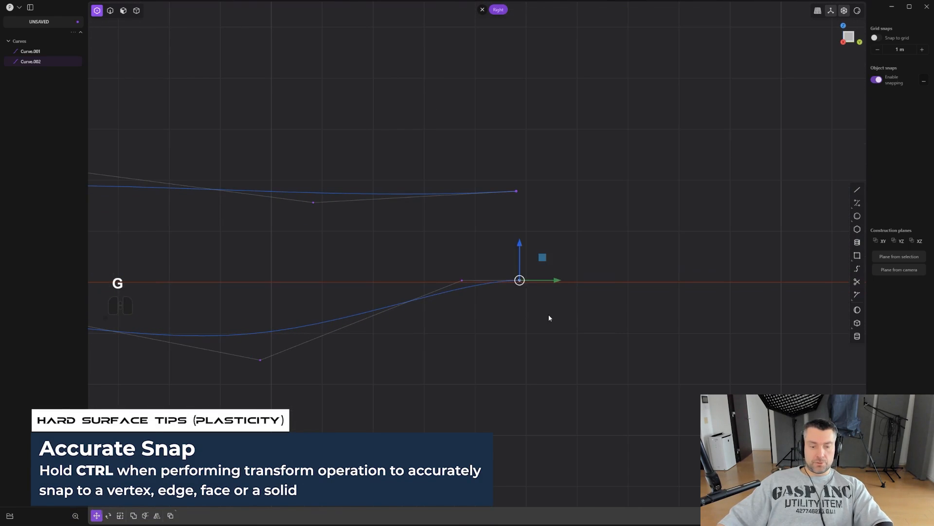
pyautogui.press('y')
pyautogui.keyDown('ctrl'); pyautogui.click(516, 192); pyautogui.keyUp('ctrl')
pyautogui.scroll(-5, 534, 231)
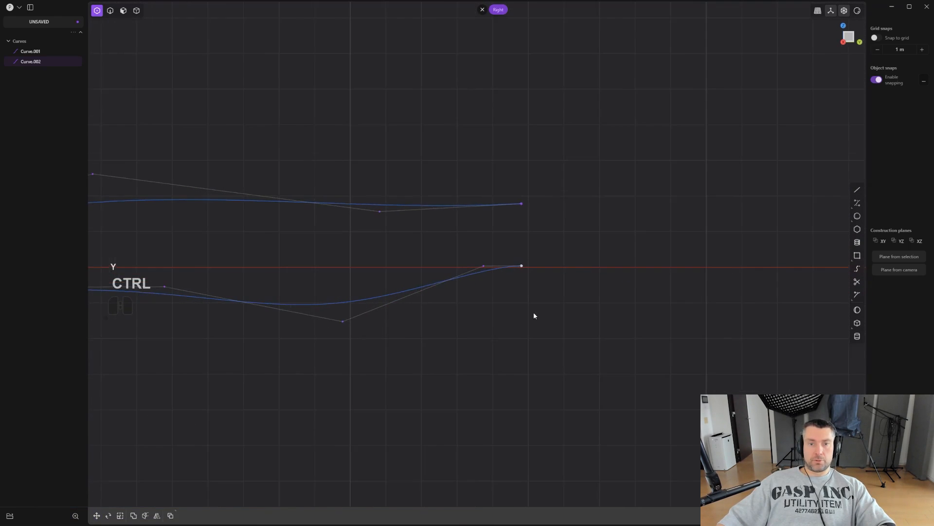
pyautogui.keyDown('shift'); pyautogui.moveTo(476, 281); pyautogui.dragTo(676, 282, button='middle'); pyautogui.keyUp('shift')
pyautogui.scroll(-8, 524, 348)
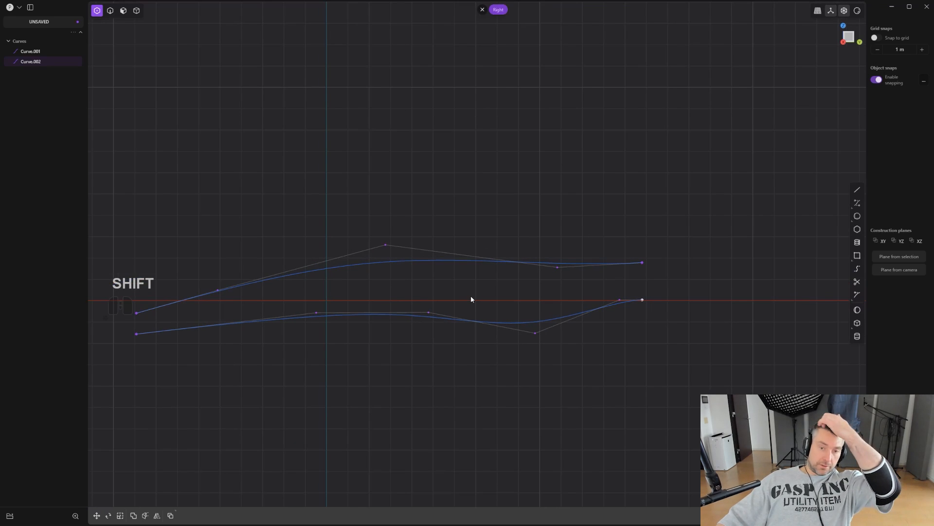
pyautogui.scroll(-2, 447, 299)
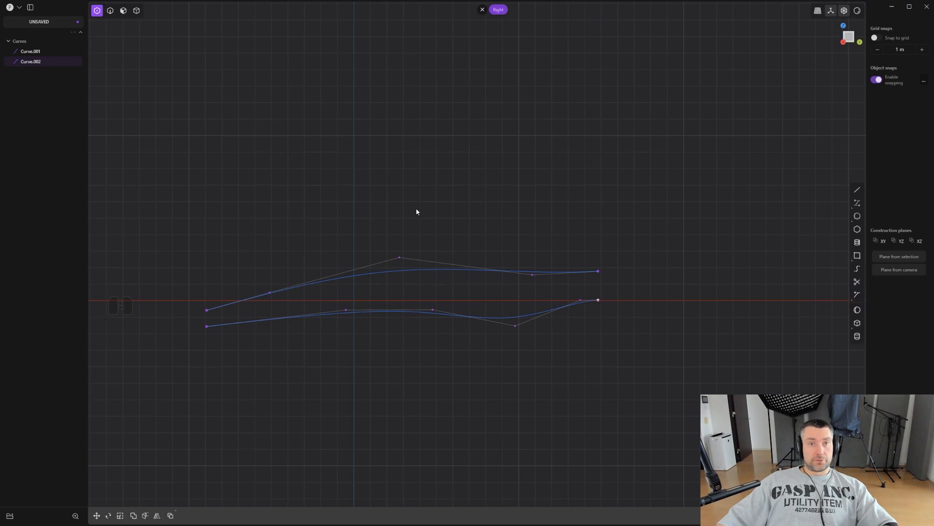
# - Select the whole lower curve and move it about 1.25 m along X in the front view
pyautogui.keyDown('alt'); pyautogui.moveTo(461, 206); pyautogui.dragTo(501, 209, button='middle'); pyautogui.keyUp('alt')
pyautogui.press('2')
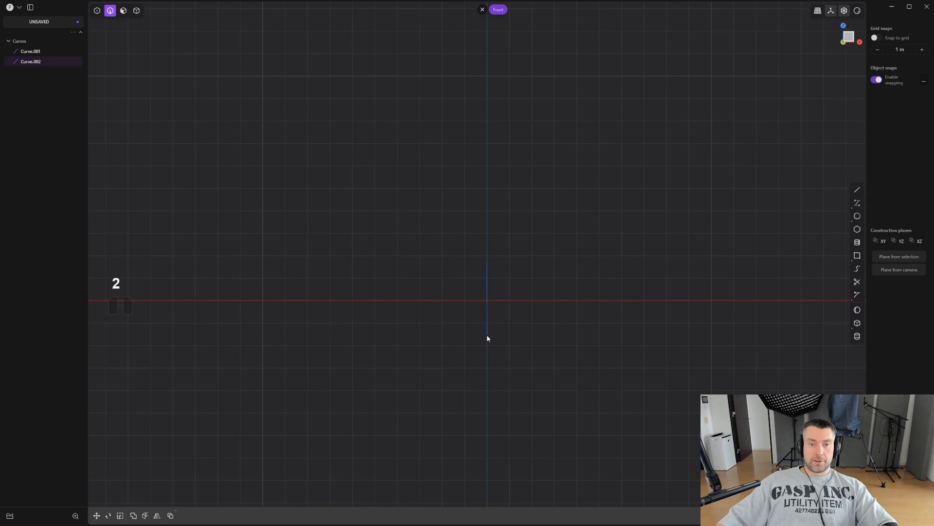
pyautogui.moveTo(490, 330); pyautogui.dragTo(465, 323, button='middle')
pyautogui.click(465, 323)
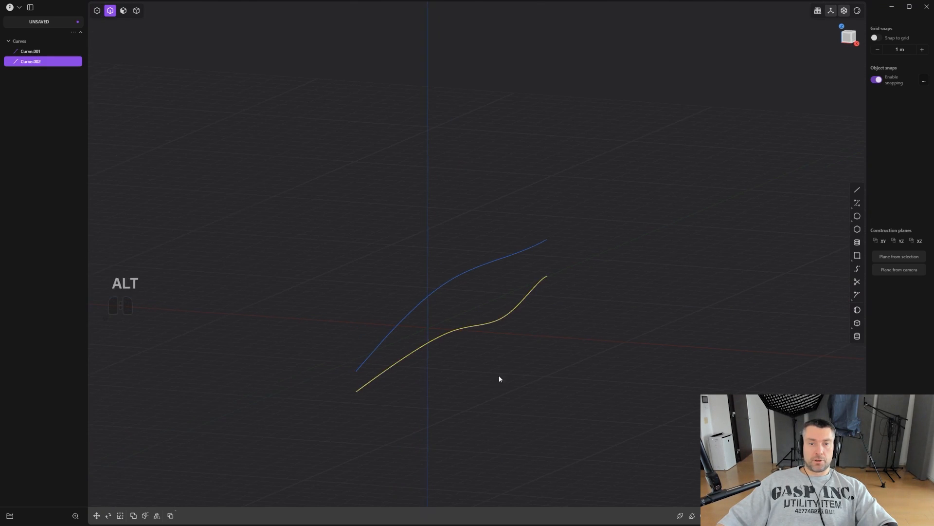
pyautogui.keyDown('alt'); pyautogui.moveTo(499, 378); pyautogui.dragTo(428, 307, button='middle'); pyautogui.keyUp('alt')
pyautogui.press('g')
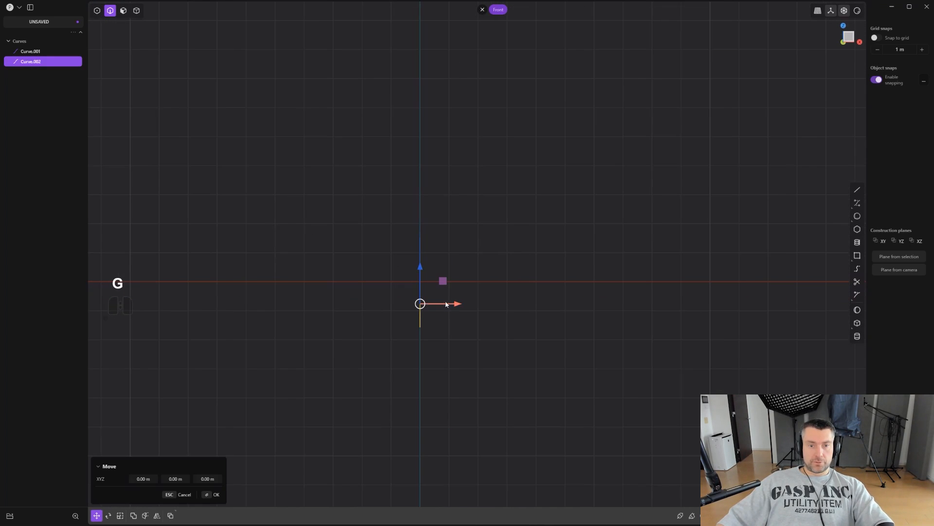
pyautogui.moveTo(456, 304); pyautogui.dragTo(493, 304)
pyautogui.scroll(2, 500, 301)
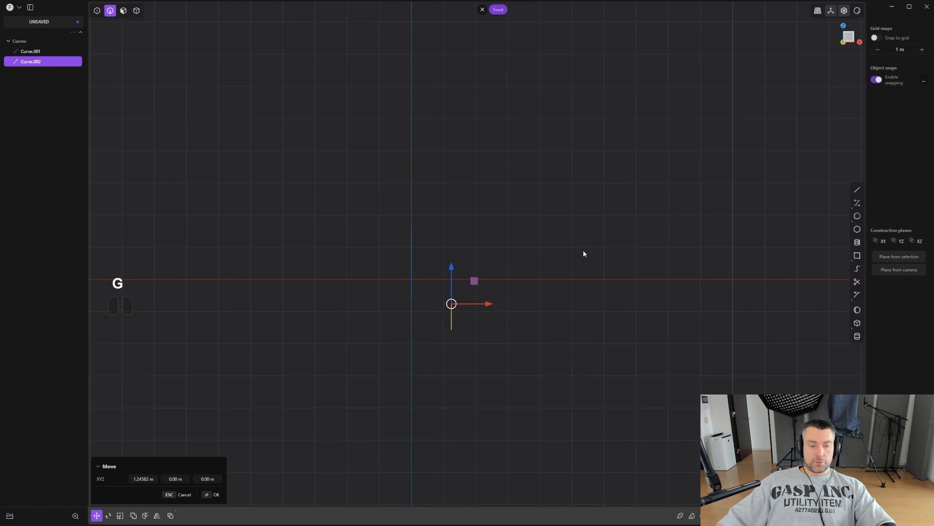
# - Tilt the lower curve clockwise in the front view so its upper edge leans outward, and undo the stray edit after it
pyautogui.press('r')
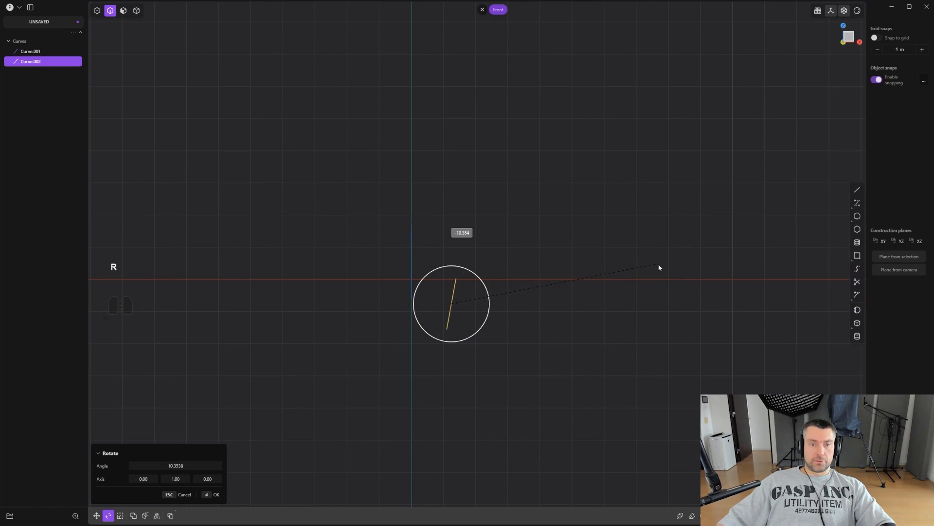
pyautogui.click(671, 283)
pyautogui.press('r')
pyautogui.hotkey('ctrl', 'z')
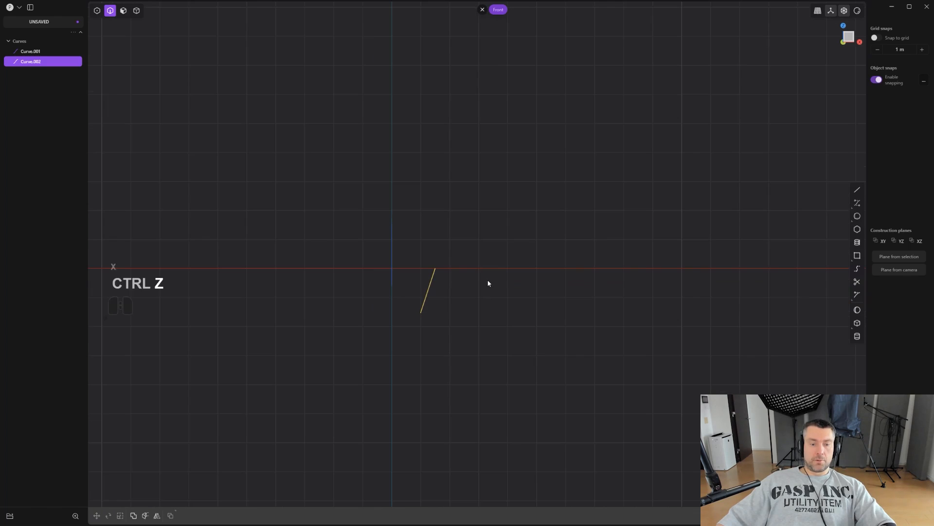
# - Move the lower curve up in the front view so it straddles the X axis, and tilt it further clockwise
pyautogui.press('g')
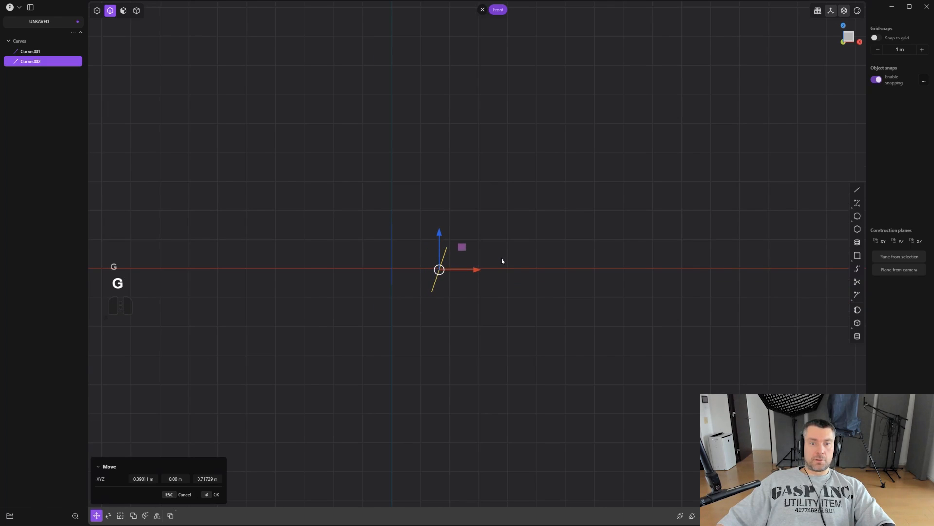
pyautogui.click(497, 263)
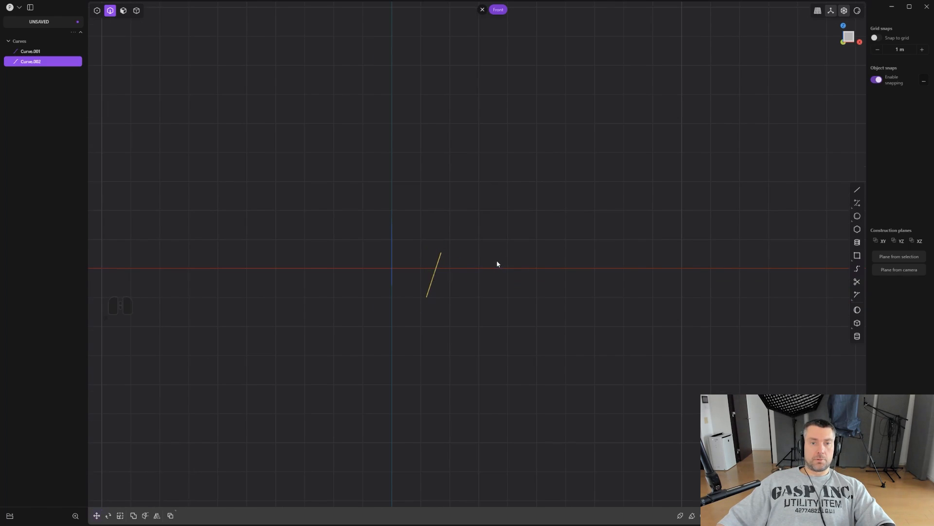
pyautogui.scroll(2, 502, 256)
pyautogui.press('r')
pyautogui.press('r')
pyautogui.click(525, 254)
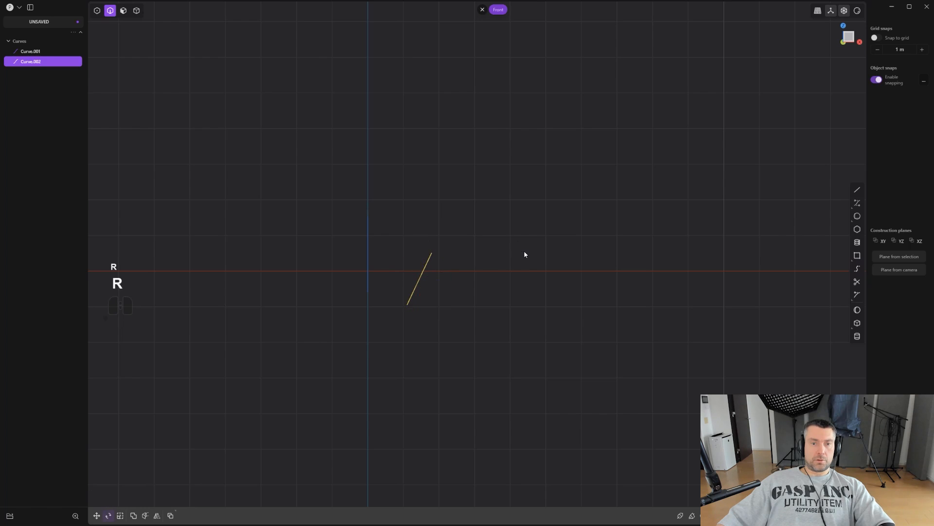
# - Check the curves from the side, and move the lower curve outward along X and slightly upward in the front view
pyautogui.moveTo(524, 255)
pyautogui.mouseDown(button='middle')
pyautogui.moveTo(250, 252)
pyautogui.moveTo(553, 253)
pyautogui.moveTo(504, 236)
pyautogui.moveTo(557, 273)
pyautogui.moveTo(621, 252)
pyautogui.mouseUp(button='middle')
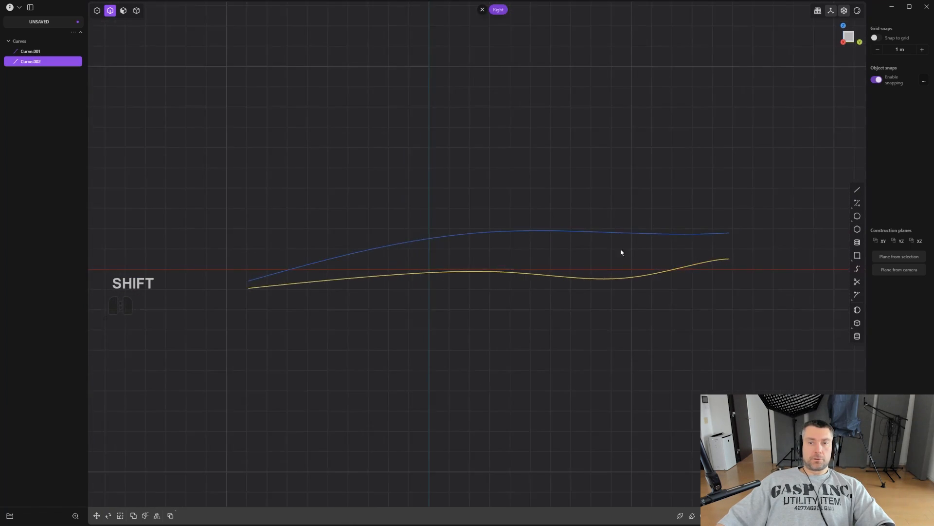
pyautogui.keyDown('shift'); pyautogui.moveTo(526, 273); pyautogui.dragTo(562, 248, button='middle'); pyautogui.keyUp('shift')
pyautogui.scroll(4, 478, 251)
pyautogui.press('g')
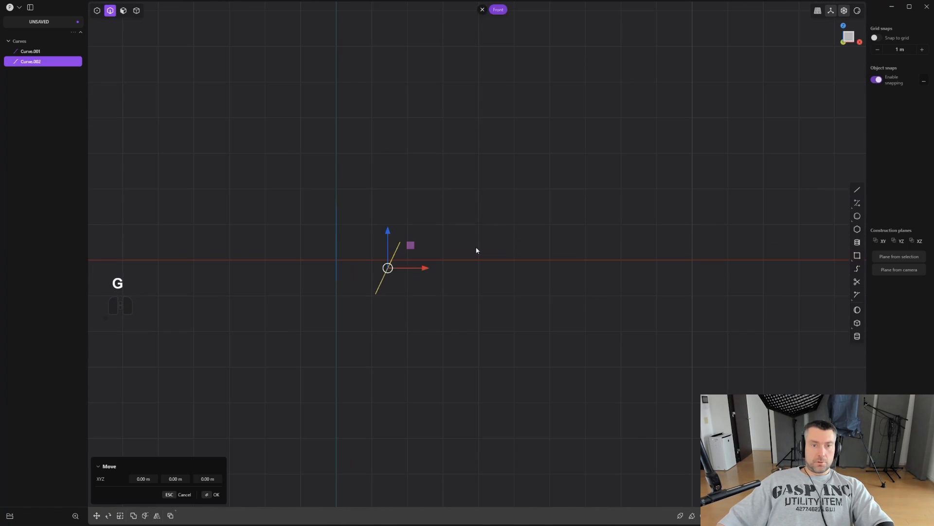
pyautogui.press('shift')
pyautogui.moveTo(545, 231)
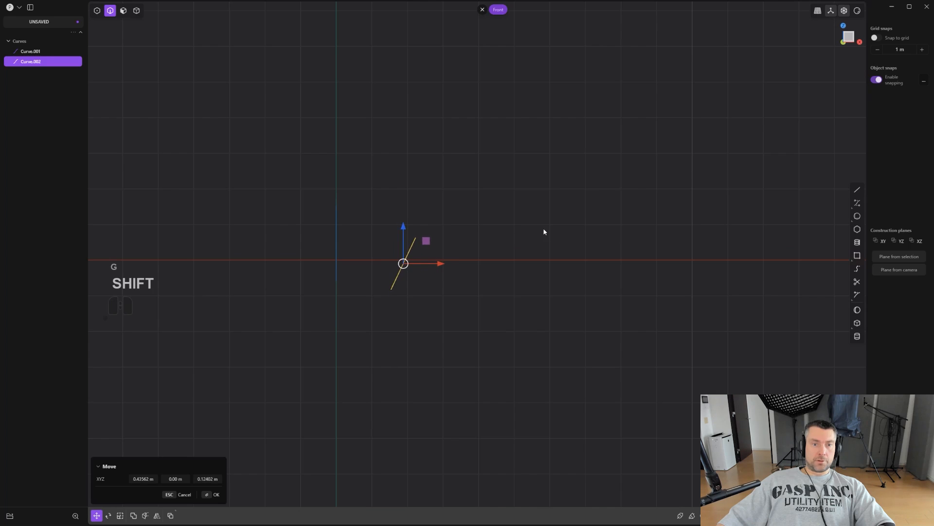
pyautogui.click(515, 224)
pyautogui.scroll(-1, 515, 224)
# - Mirror the lower curve across the YZ plane to create its counterpart on the opposite side
pyautogui.keyDown('shift'); pyautogui.moveTo(488, 250); pyautogui.dragTo(559, 282, button='middle'); pyautogui.keyUp('shift')
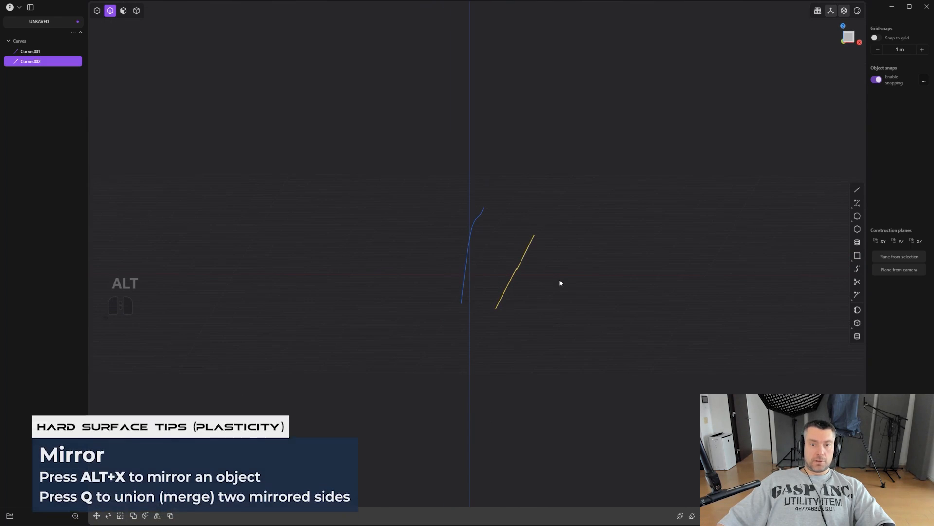
pyautogui.hotkey('alt', 'x')
pyautogui.scroll(2, 513, 246)
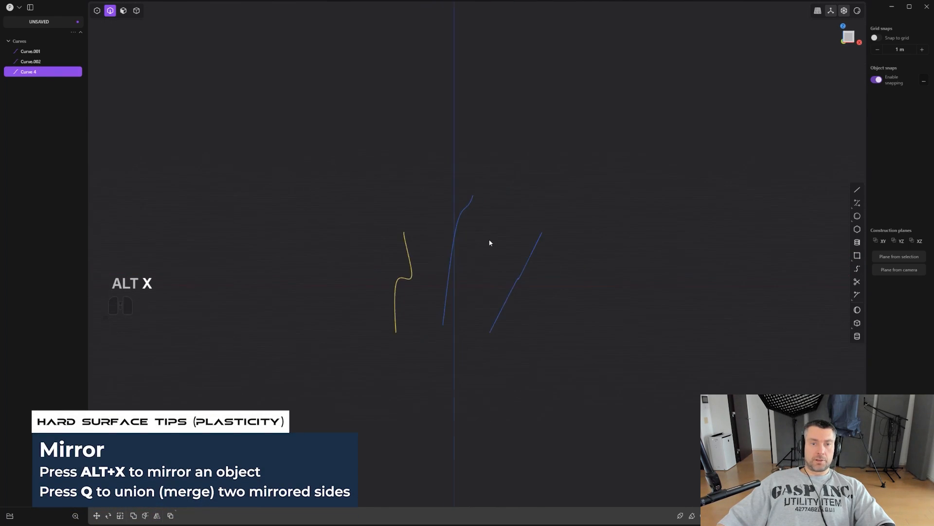
pyautogui.moveTo(490, 242); pyautogui.dragTo(461, 255, button='middle')
# - In the top view, move two neighbouring middle control points of the original lower curve outward along X to make it bulge
pyautogui.click(528, 278)
pyautogui.moveTo(490, 225); pyautogui.dragTo(529, 272, button='middle')
pyautogui.scroll(-5, 525, 306)
pyautogui.scroll(3, 529, 272)
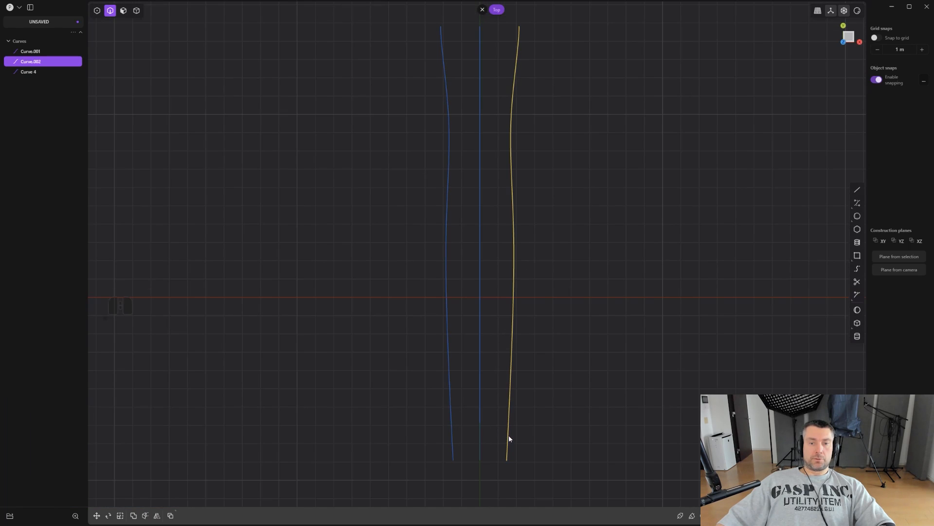
pyautogui.scroll(-2, 518, 387)
pyautogui.press('1')
pyautogui.scroll(1, 533, 221)
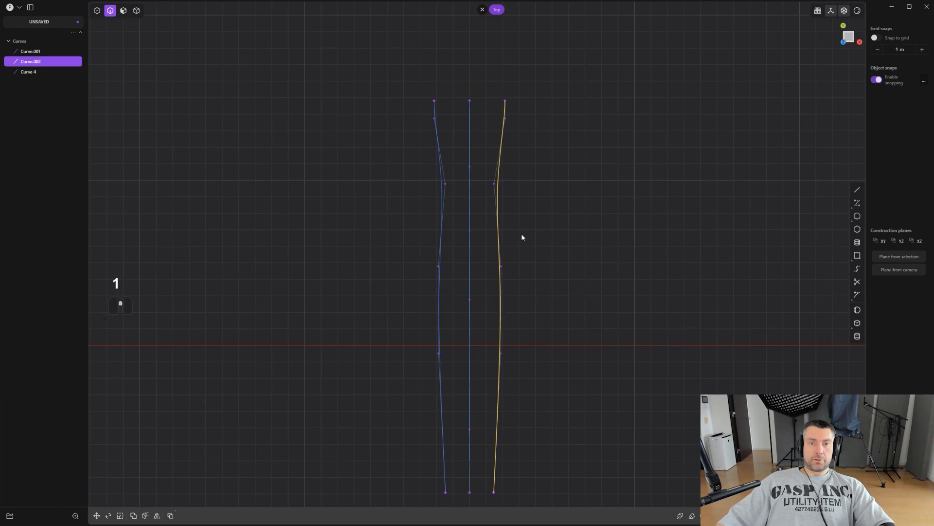
pyautogui.moveTo(486, 167); pyautogui.dragTo(542, 312)
pyautogui.press('g')
pyautogui.moveTo(531, 224); pyautogui.dragTo(579, 232)
pyautogui.press('g')
pyautogui.scroll(1, 579, 233)
# - Rotate the two selected control points clockwise and move them about 0.46 m along both X and Y
pyautogui.press('r')
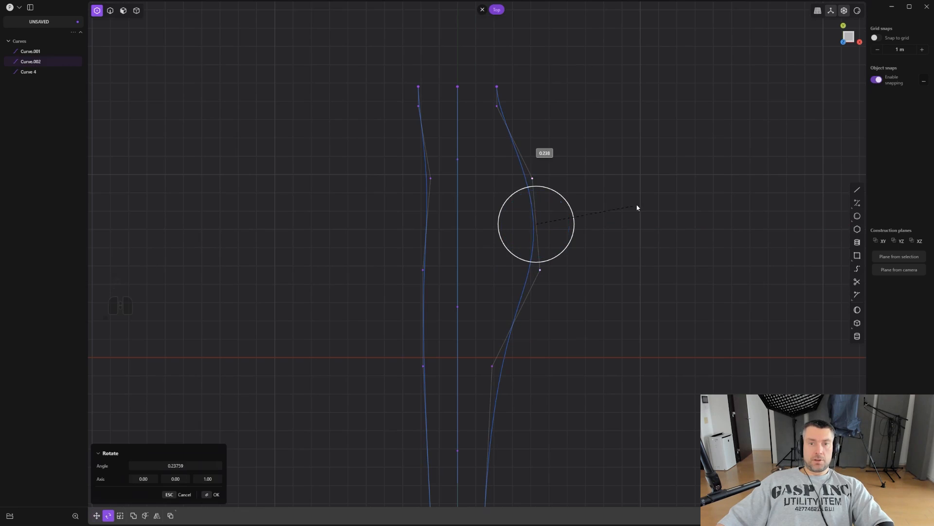
pyautogui.click(674, 238)
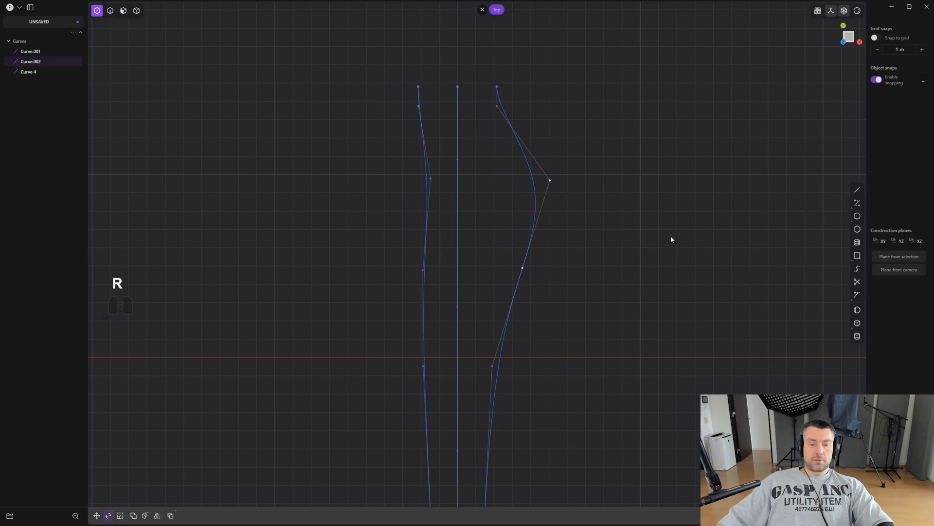
pyautogui.press('g')
pyautogui.click(647, 233)
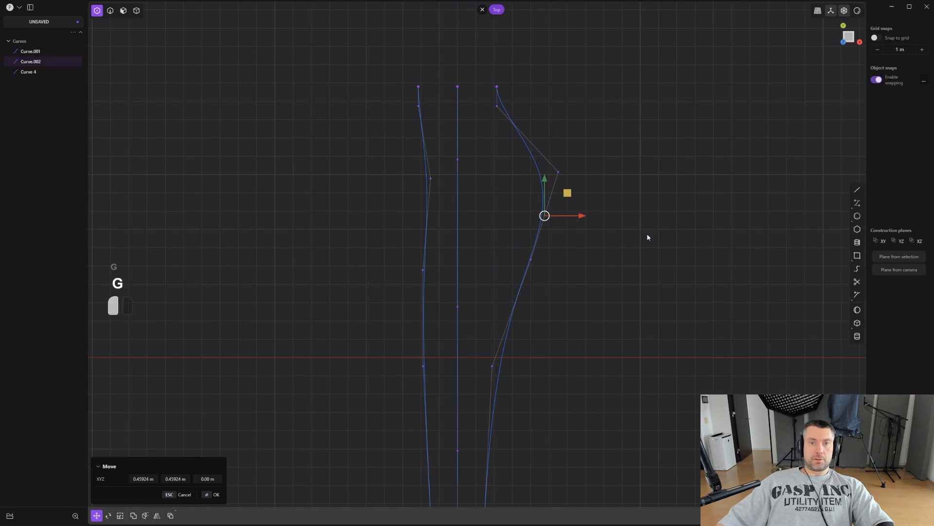
# - Move the control point next to the lower curve's flat end along Y, away from that end, to lengthen the handle
pyautogui.press('g')
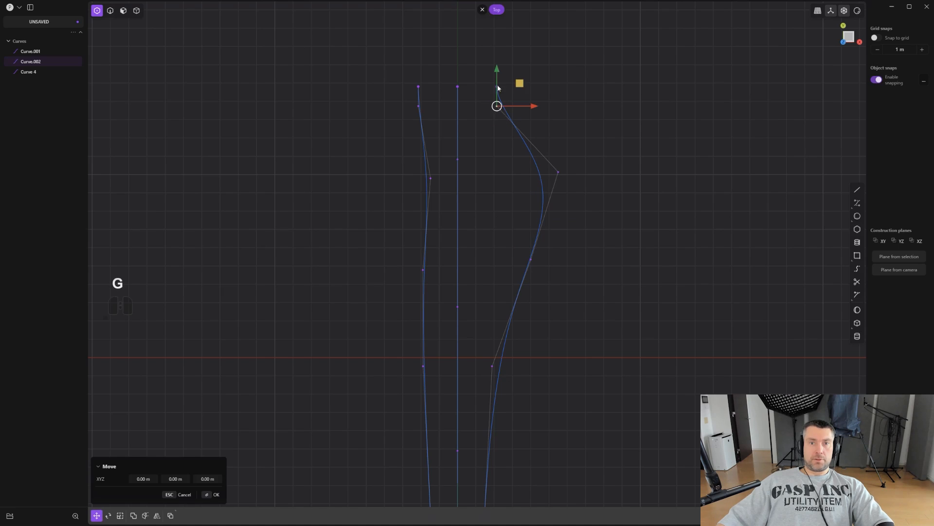
pyautogui.moveTo(498, 69); pyautogui.dragTo(503, 86)
pyautogui.rightClick(577, 86)
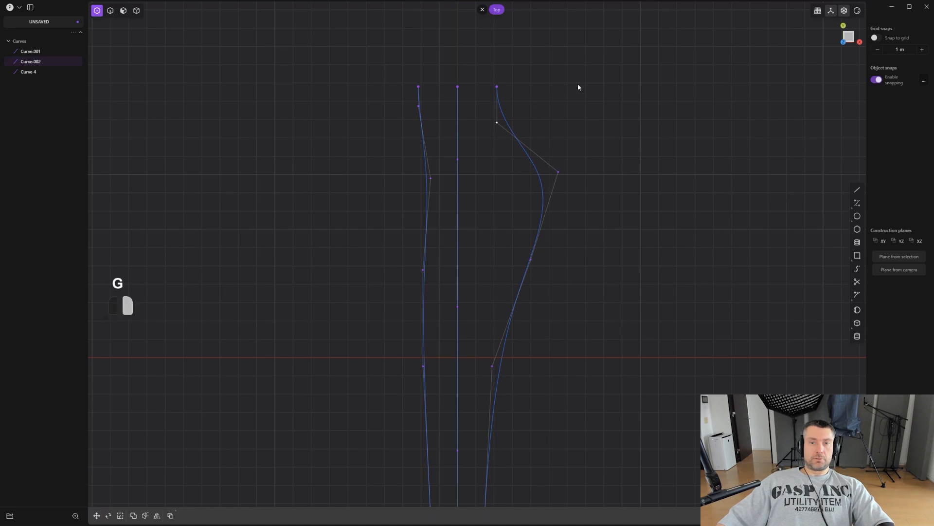
# - Move the two control points below the bulge of the lower curve along negative Y in the top view
pyautogui.click(515, 264)
pyautogui.moveTo(474, 249); pyautogui.dragTo(591, 384)
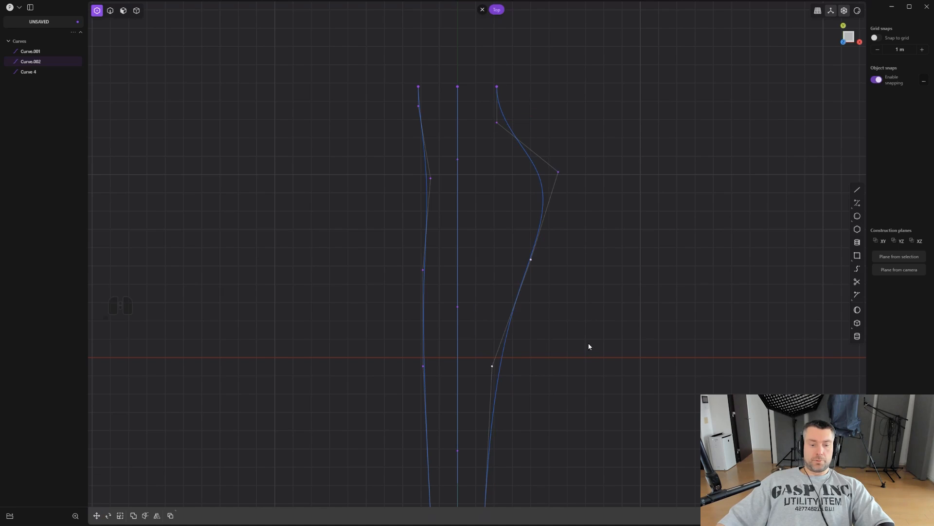
pyautogui.press('g')
pyautogui.click(596, 266)
pyautogui.scroll(-3, 631, 257)
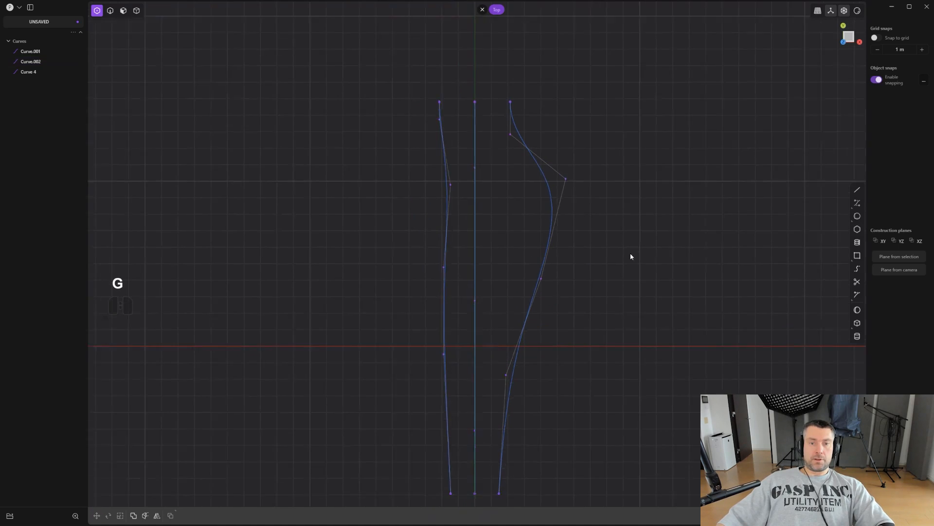
# - Delete the outdated mirrored curve on the opposite side
pyautogui.press('2')
pyautogui.click(480, 213)
pyautogui.hotkey('alt', 'x')
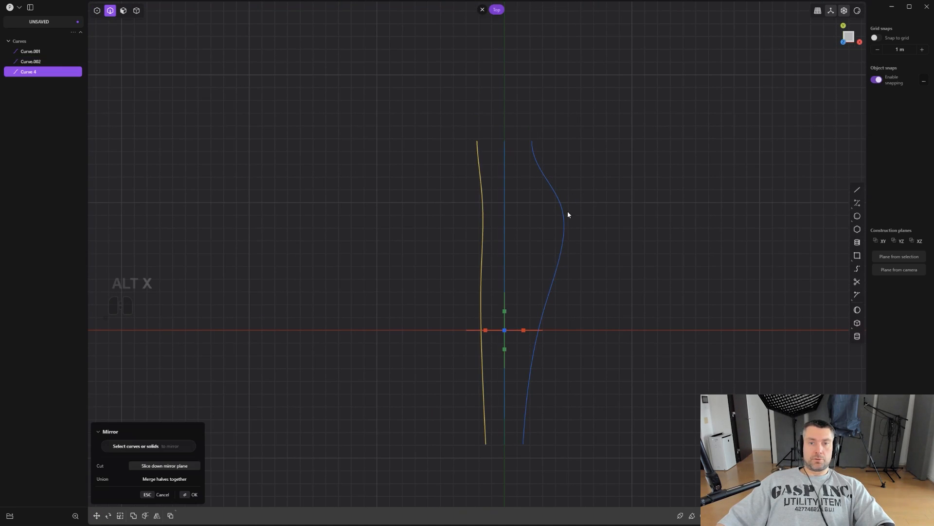
pyautogui.hotkey('ctrl', 'z')
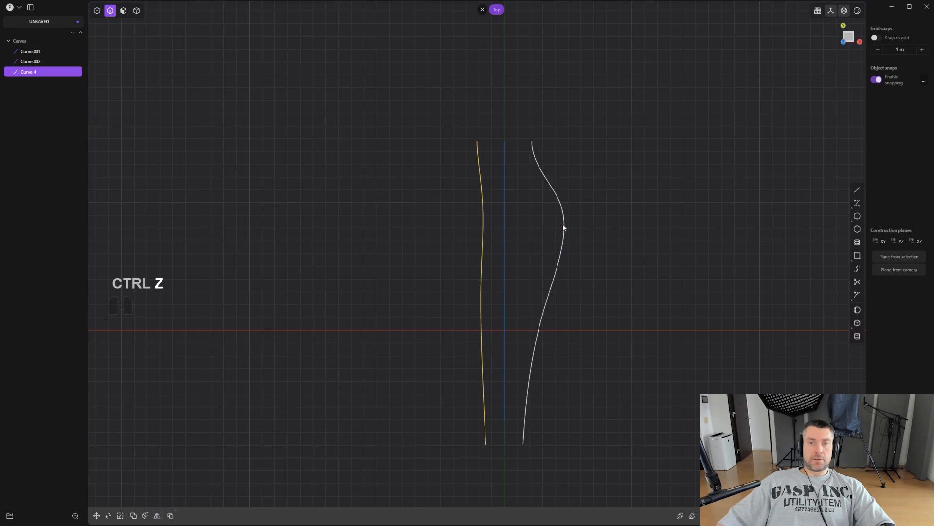
pyautogui.press('x')
# - Mirror the reshaped lower curve across the YZ plane to get a matching curve on the other side
pyautogui.click(562, 234)
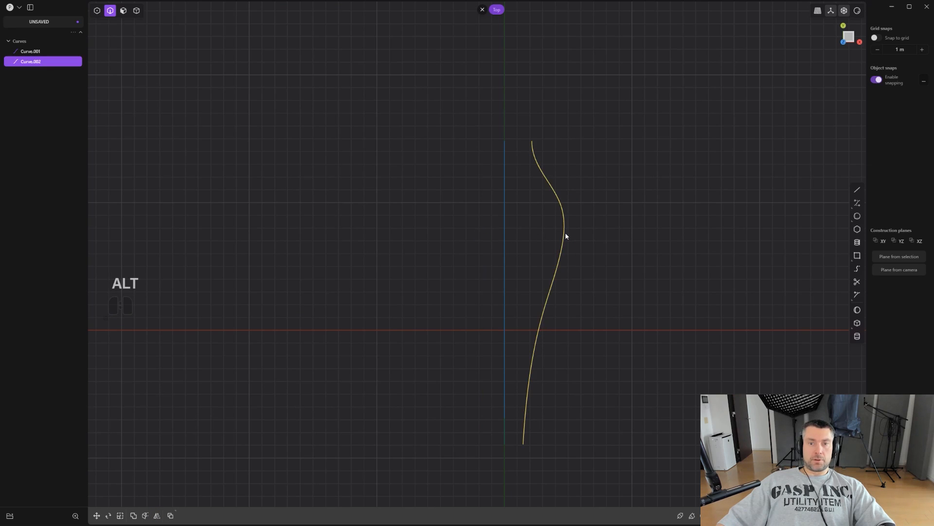
pyautogui.hotkey('alt', 'x')
pyautogui.moveTo(560, 287); pyautogui.dragTo(550, 267, button='middle')
# - Preview a loft through the centre curve and both side curves, and examine the surface shape from several angles
pyautogui.click(620, 332)
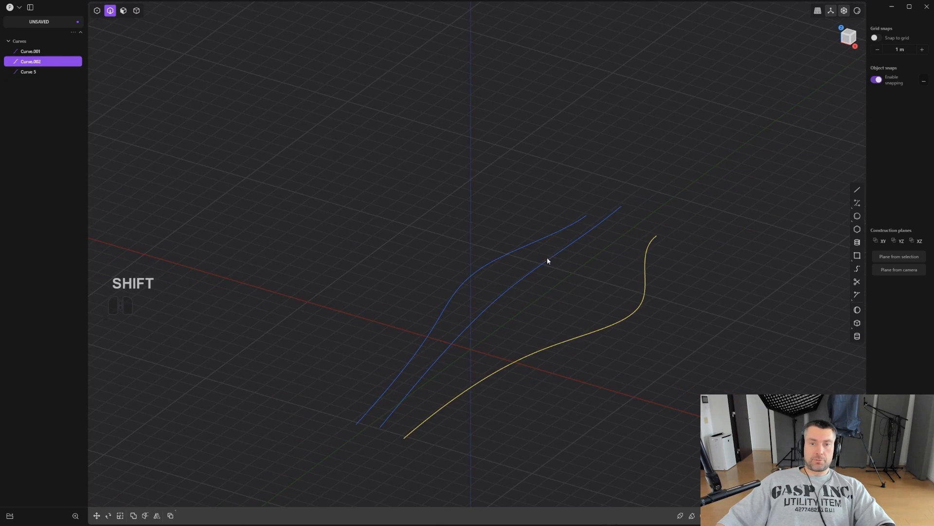
pyautogui.keyDown('shift'); pyautogui.click(539, 267); pyautogui.keyUp('shift')
pyautogui.keyDown('shift'); pyautogui.click(525, 254); pyautogui.keyUp('shift')
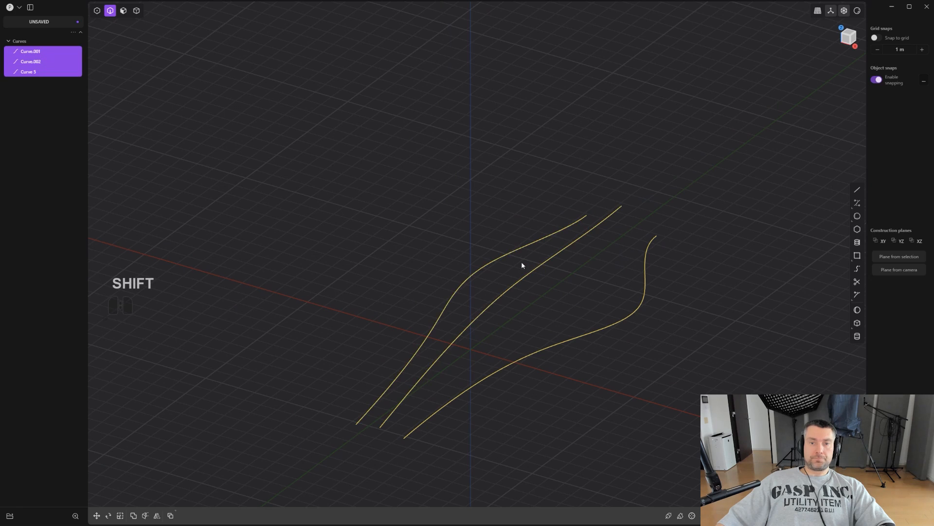
pyautogui.moveTo(522, 266); pyautogui.dragTo(572, 278, button='middle')
pyautogui.press('l')
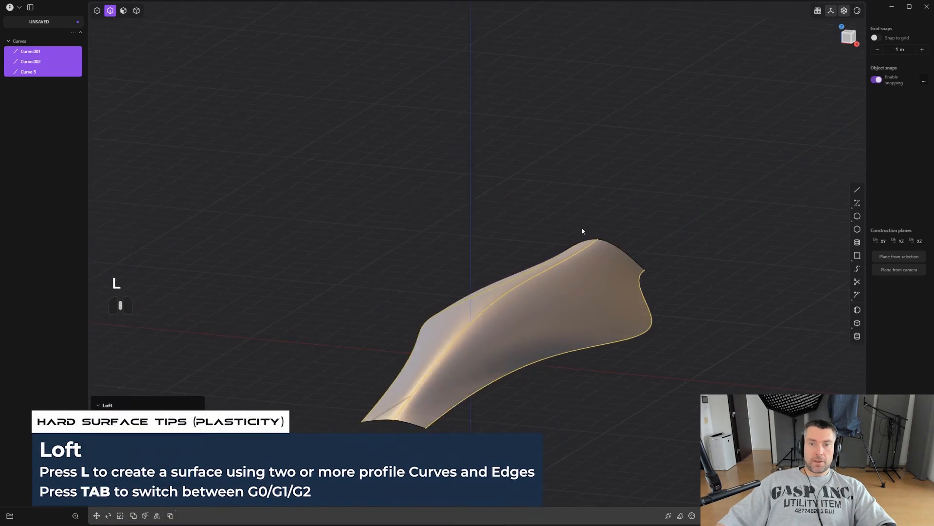
pyautogui.moveTo(582, 231); pyautogui.dragTo(512, 259, button='middle')
pyautogui.scroll(2, 461, 262)
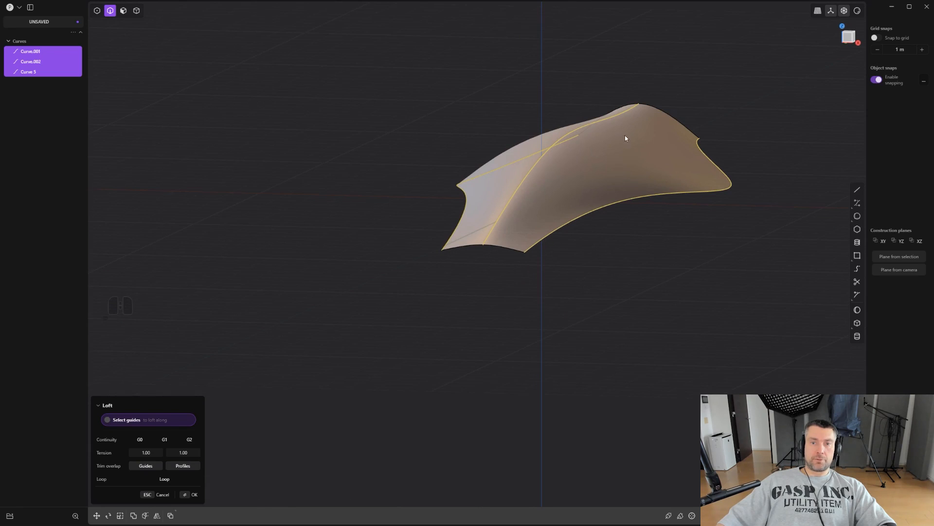
pyautogui.moveTo(564, 195); pyautogui.dragTo(550, 229, button='middle')
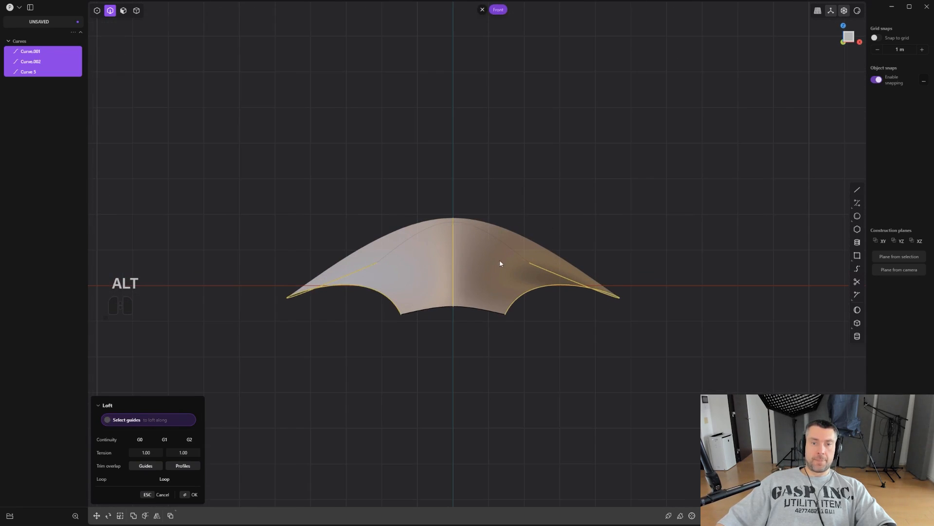
pyautogui.scroll(1, 501, 263)
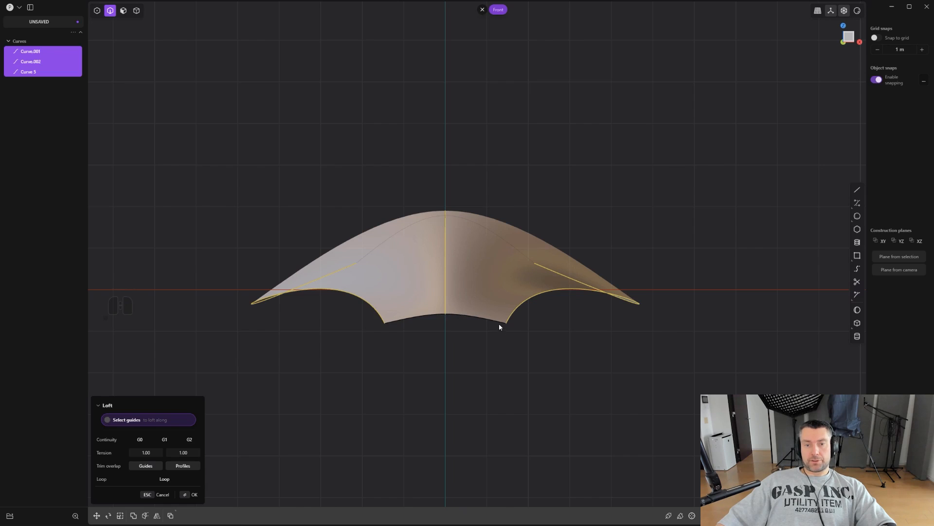
pyautogui.moveTo(525, 251); pyautogui.dragTo(588, 166, button='middle')
pyautogui.moveTo(627, 136); pyautogui.dragTo(644, 215, button='middle')
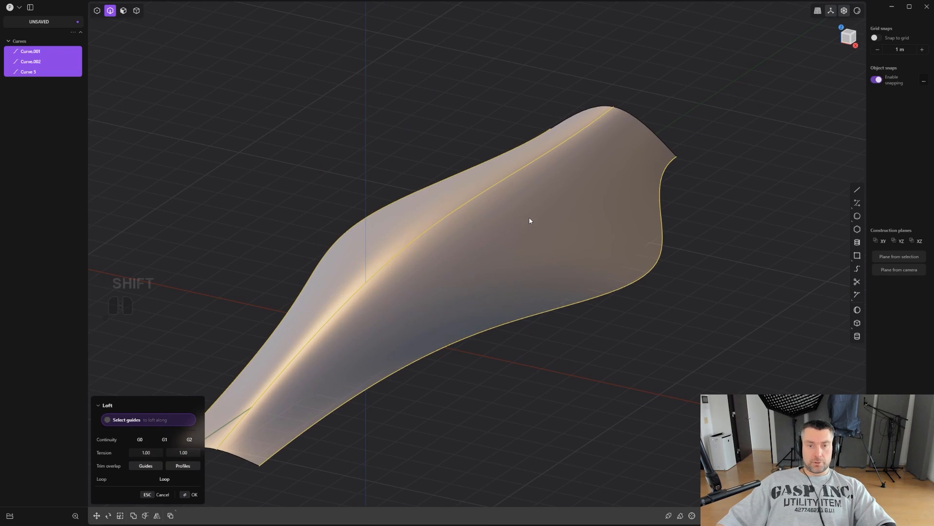
pyautogui.hotkey('shift', 'x')
# - In the front view, move the original side curve's lowest endpoint inward and downward, closer to the centre line
pyautogui.scroll(-3, 530, 222)
pyautogui.keyDown('shift'); pyautogui.moveTo(534, 266); pyautogui.dragTo(511, 307, button='middle'); pyautogui.keyUp('shift')
pyautogui.press('1')
pyautogui.scroll(2, 562, 309)
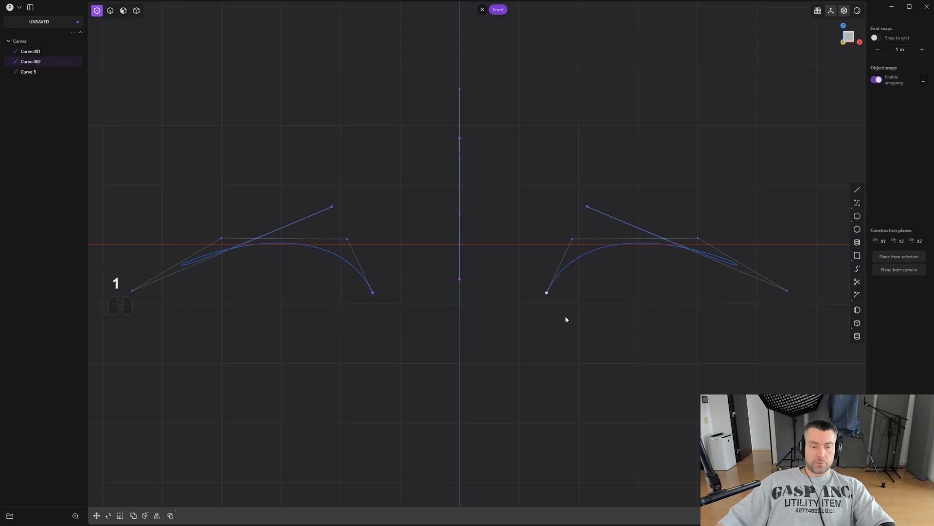
pyautogui.click(547, 292)
pyautogui.press('g')
pyautogui.click(549, 344)
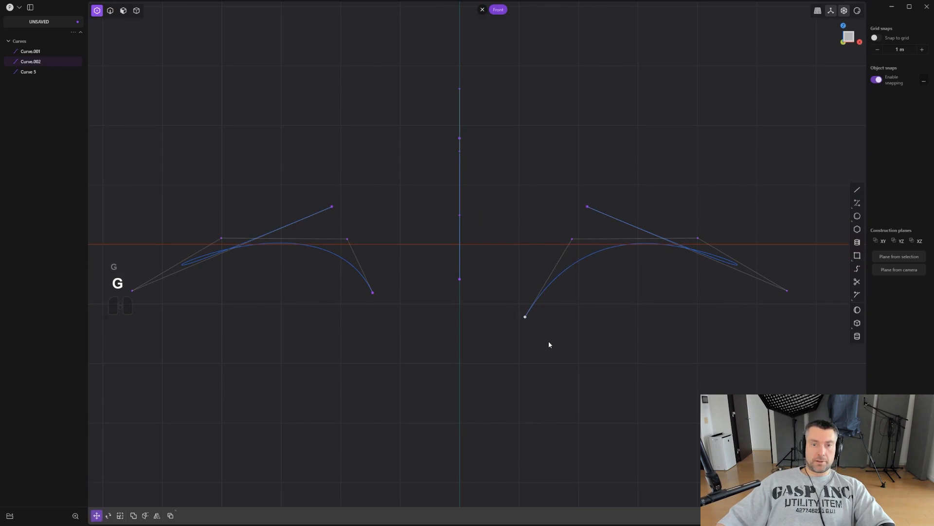
# - Delete the mirrored side curve that no longer matches the edited original
pyautogui.scroll(2, 528, 331)
pyautogui.press('2')
pyautogui.click(294, 254)
pyautogui.press('x')
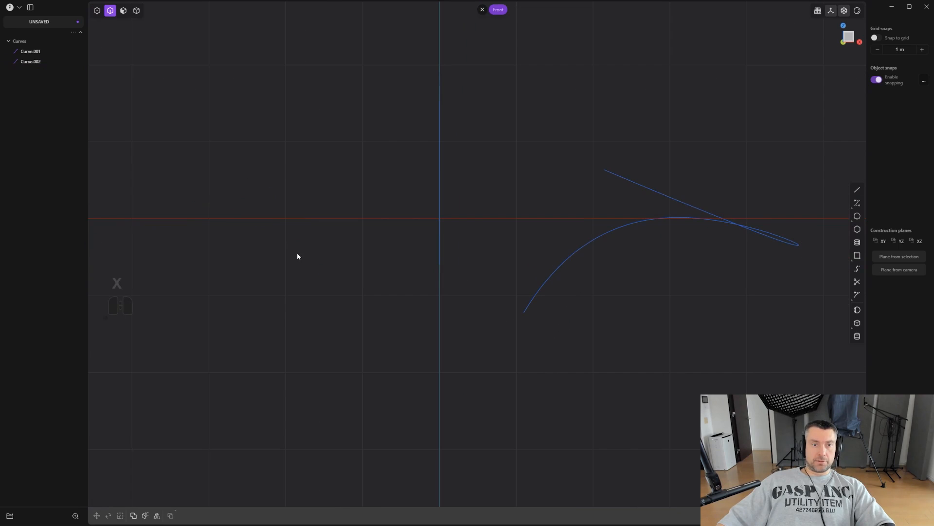
# - In the front view, draw a control point curve from the centre curve's lower end, starting horizontally, down to the side curve's lowest endpoint
pyautogui.hotkey('shift', 'q')
pyautogui.hotkey('shift', 'q')
pyautogui.hotkey('shift', 'q')
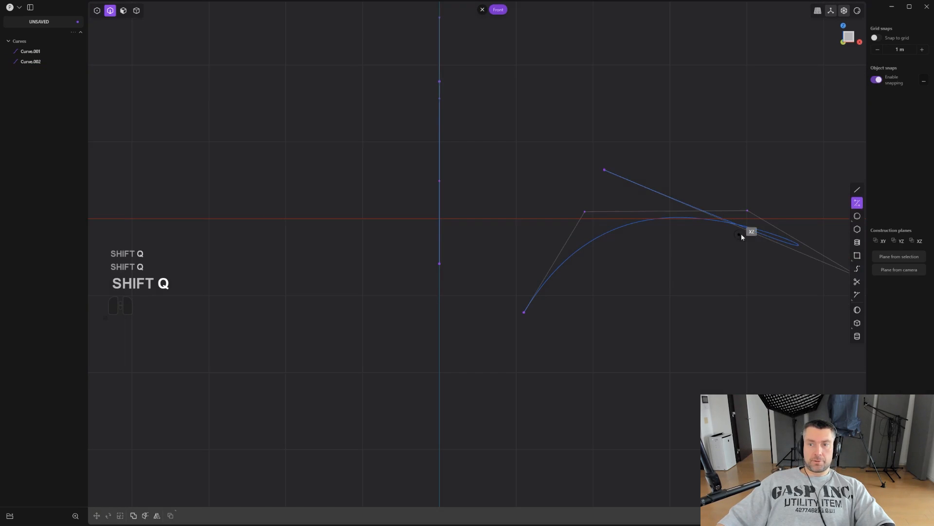
pyautogui.click(858, 203)
pyautogui.scroll(1, 489, 296)
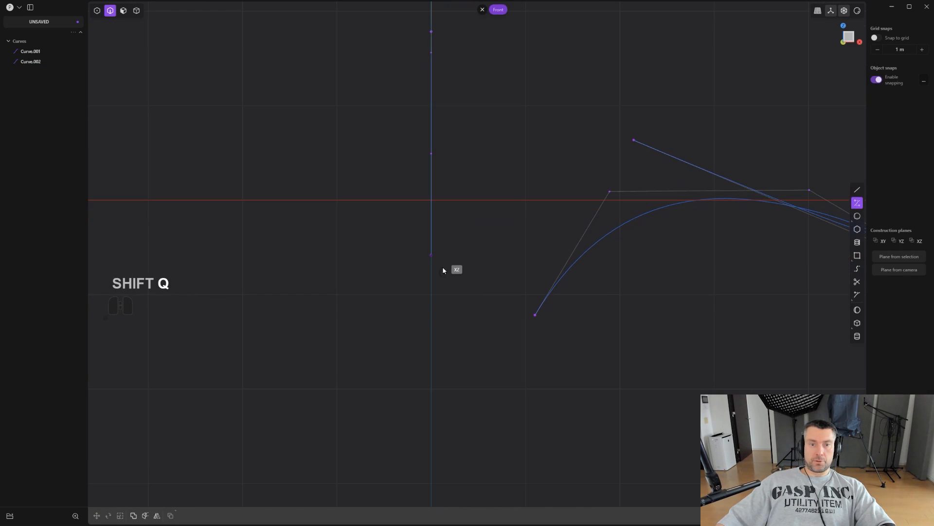
pyautogui.click(434, 258)
pyautogui.scroll(1, 447, 253)
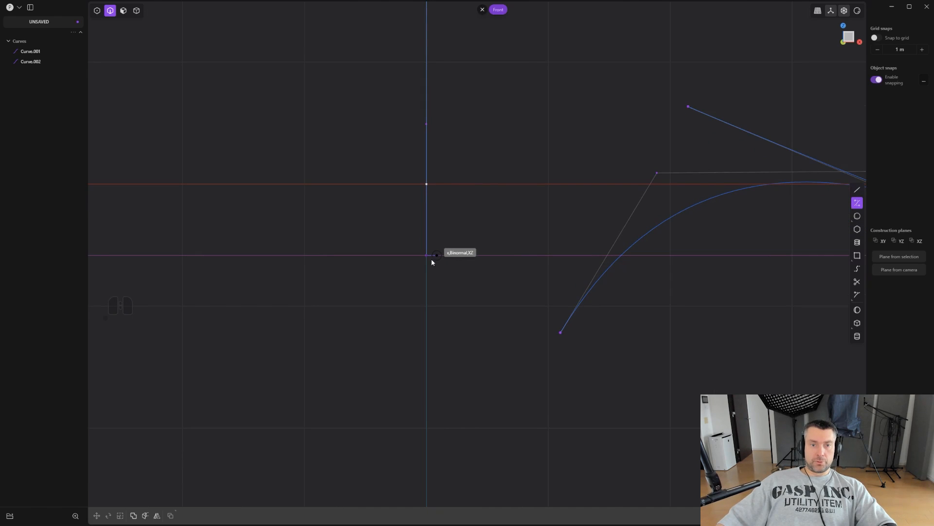
pyautogui.click(458, 253)
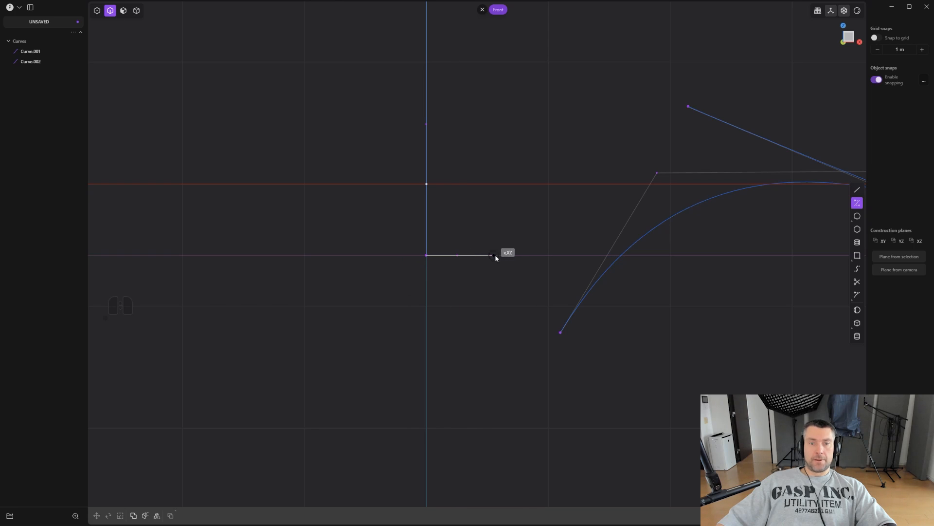
pyautogui.click(516, 267)
pyautogui.click(540, 280)
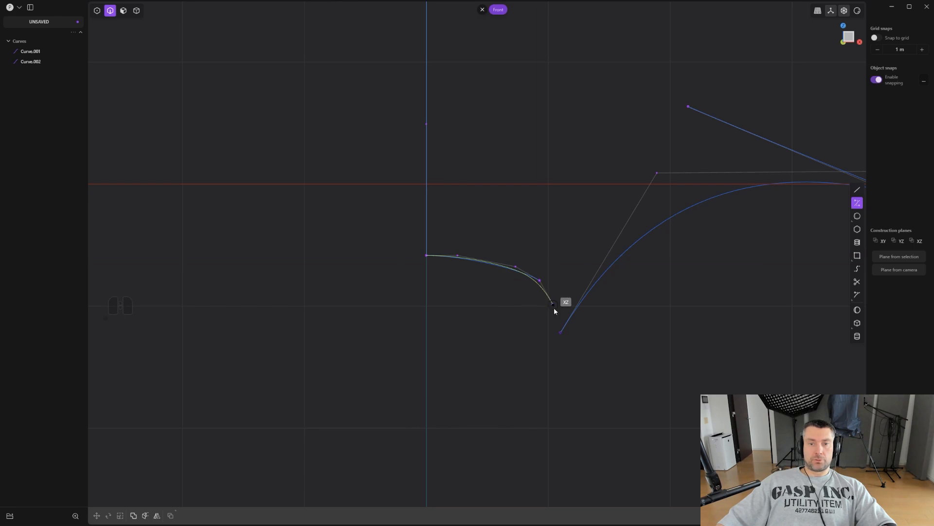
pyautogui.click(560, 331)
pyautogui.scroll(-3, 579, 341)
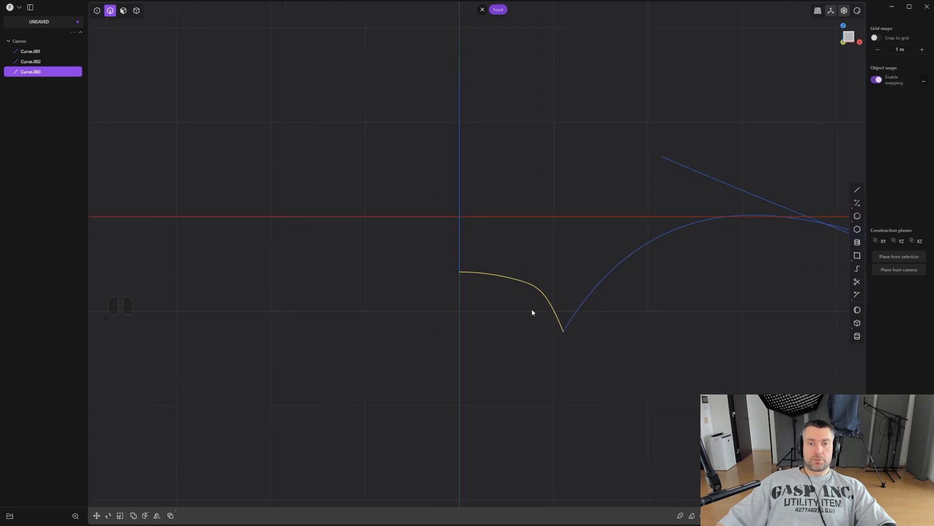
# - Move the cross-section curve's middle control point about 0.16 m inward and 0.09 m up, level with its starting points
pyautogui.scroll(4, 532, 312)
pyautogui.press('1')
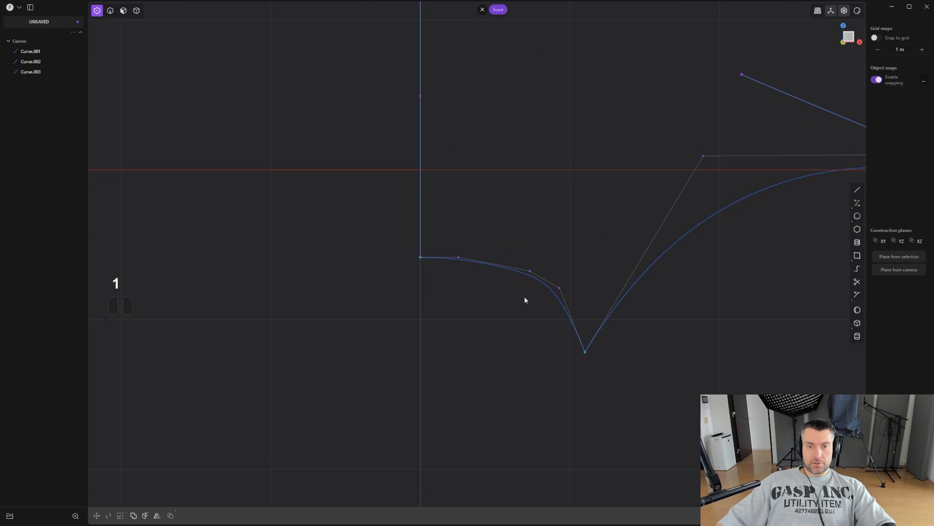
pyautogui.moveTo(508, 263); pyautogui.dragTo(524, 288)
pyautogui.scroll(1, 541, 302)
pyautogui.press('g')
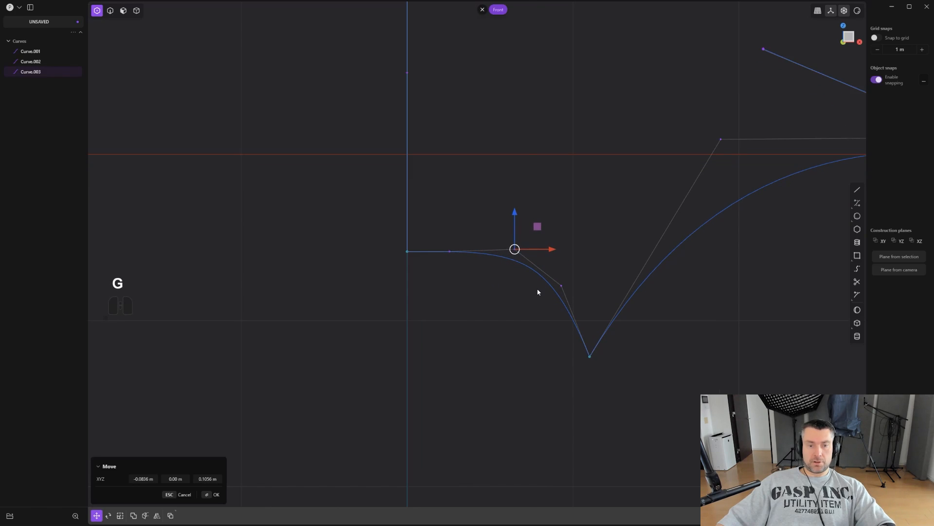
pyautogui.press('z')
pyautogui.press('ctrl')
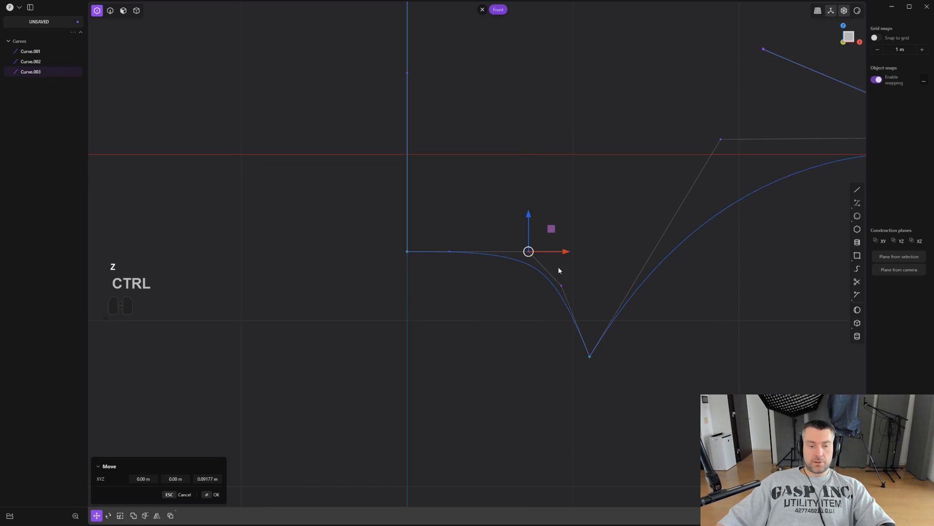
pyautogui.press('x')
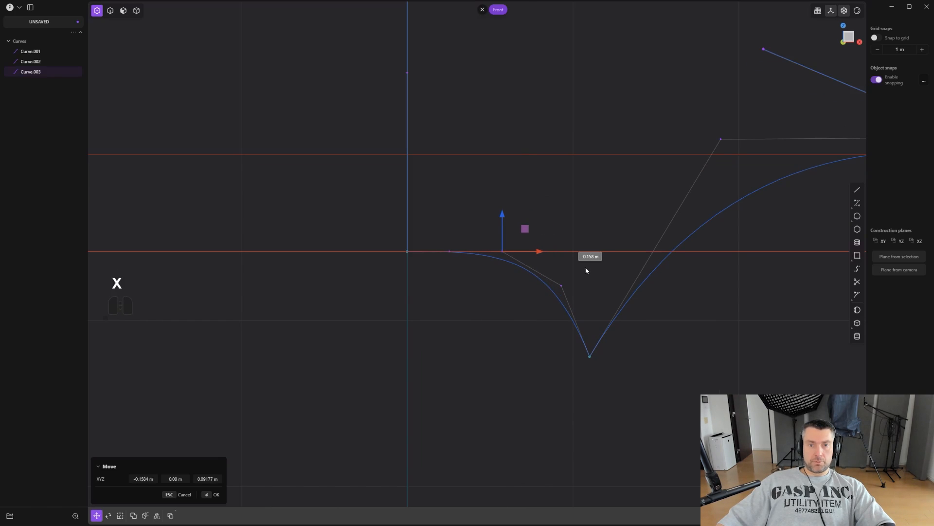
pyautogui.click(586, 267)
pyautogui.scroll(-3, 579, 278)
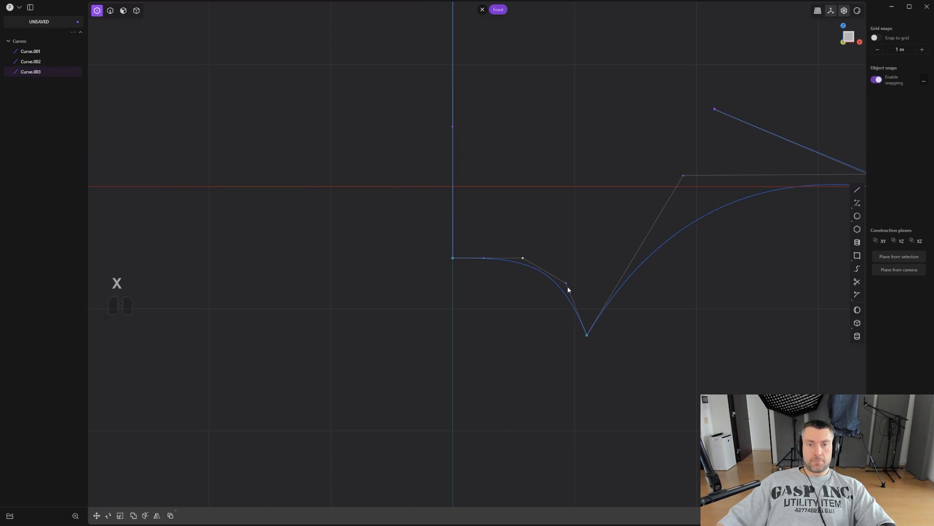
# - Move the shared endpoint of the side curve and cross-section curve slightly inward and upward in the front view
pyautogui.moveTo(568, 289); pyautogui.dragTo(492, 203, button='middle')
pyautogui.scroll(6, 503, 238)
pyautogui.press('1')
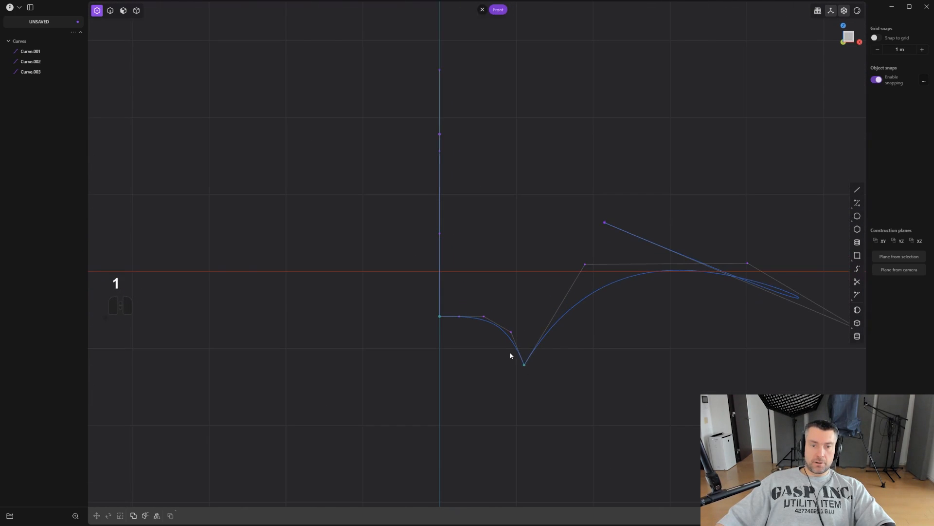
pyautogui.moveTo(510, 353); pyautogui.dragTo(560, 380)
pyautogui.scroll(3, 561, 379)
pyautogui.press('g')
pyautogui.press('g')
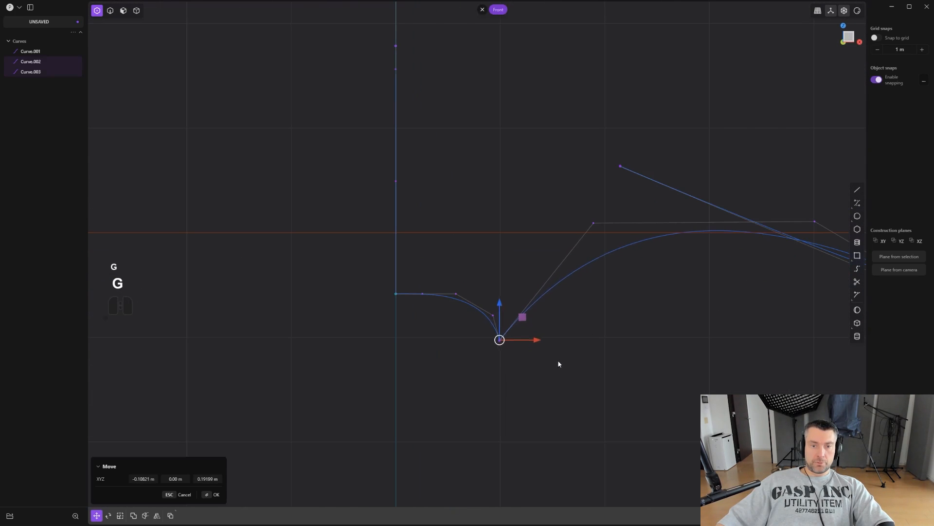
pyautogui.click(555, 358)
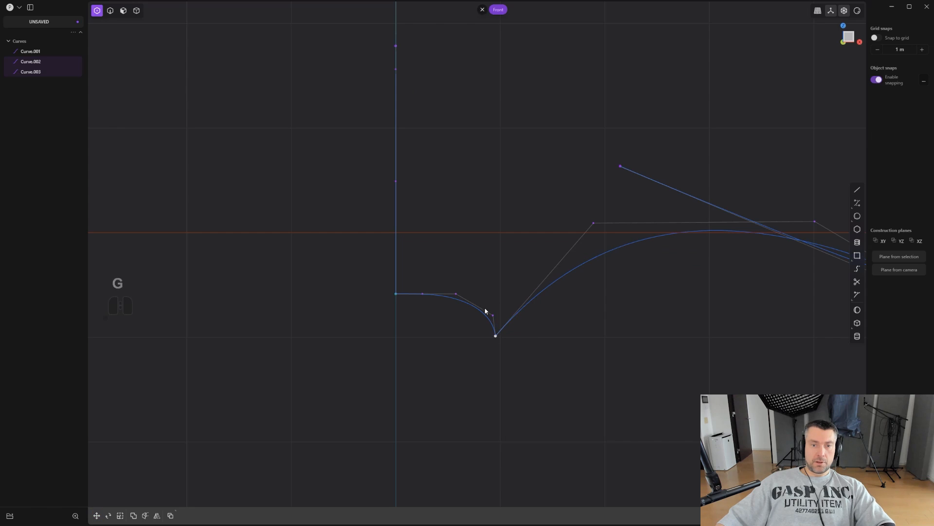
pyautogui.moveTo(485, 310); pyautogui.dragTo(508, 325)
pyautogui.scroll(-2, 524, 342)
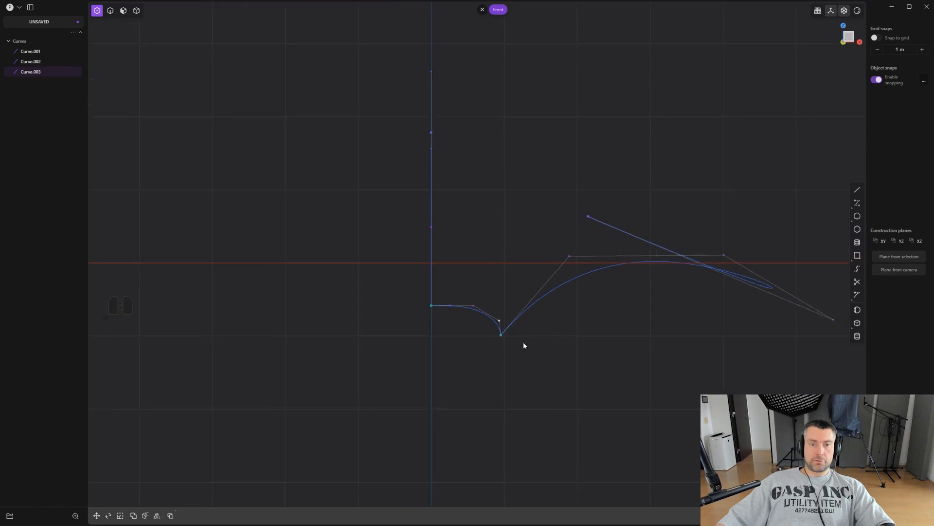
# - Mirror the side curve across the YZ plane to create its counterpart on the other side
pyautogui.scroll(-1, 524, 342)
pyautogui.scroll(5, 492, 312)
pyautogui.moveTo(508, 291); pyautogui.dragTo(589, 244, button='middle')
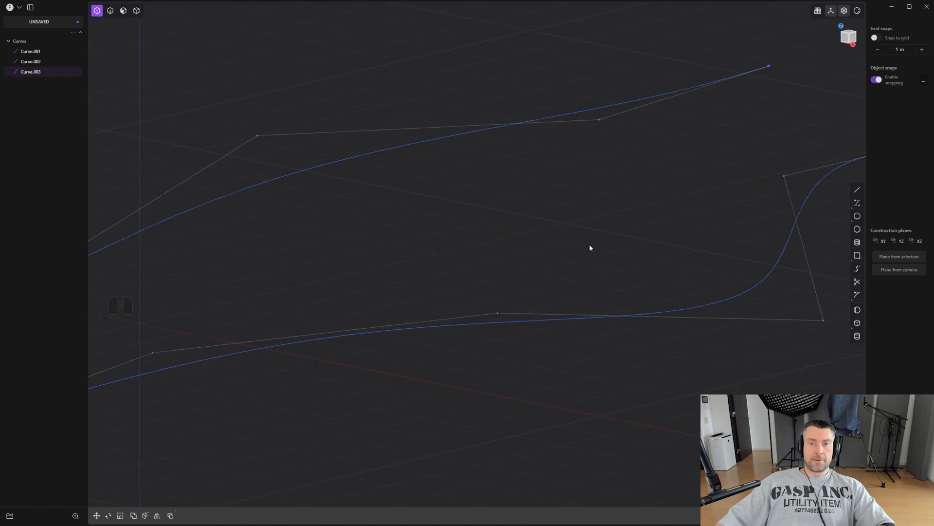
pyautogui.scroll(-1, 589, 243)
pyautogui.keyDown('shift'); pyautogui.moveTo(669, 194); pyautogui.dragTo(452, 251, button='middle'); pyautogui.keyUp('shift')
pyautogui.moveTo(550, 243); pyautogui.dragTo(486, 271, button='middle')
pyautogui.keyDown('shift'); pyautogui.moveTo(579, 228); pyautogui.dragTo(480, 271, button='middle'); pyautogui.keyUp('shift')
pyautogui.press('2')
pyautogui.click(492, 308)
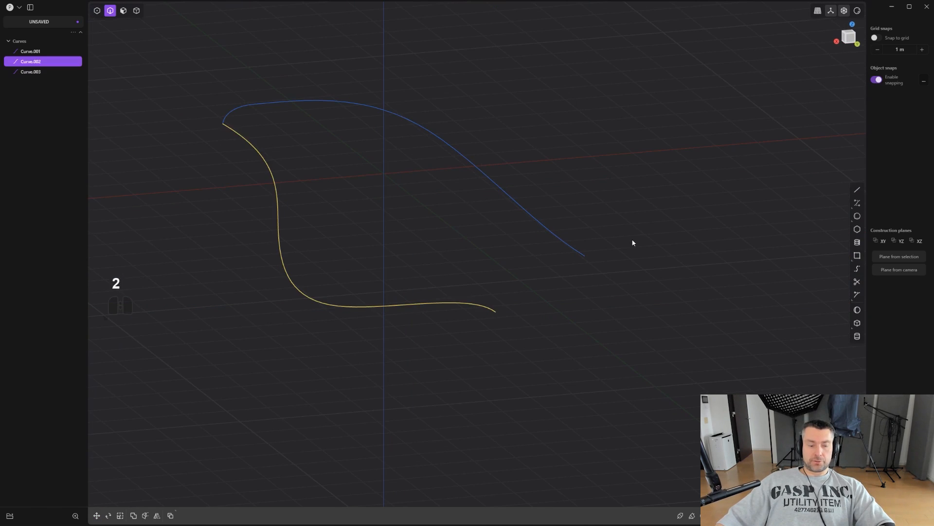
pyautogui.hotkey('alt', 'x')
pyautogui.click(364, 175)
pyautogui.rightClick(364, 177)
pyautogui.scroll(2, 539, 224)
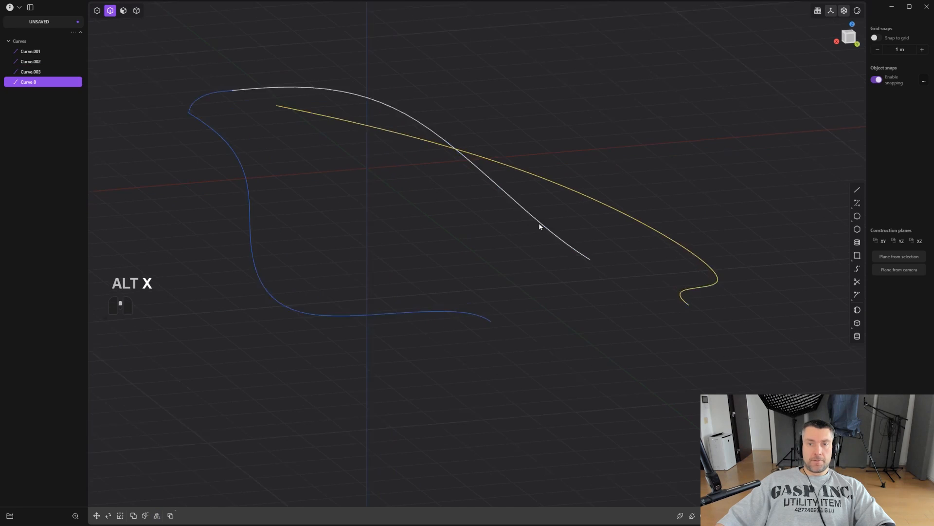
# - In the back view, move the original side curve's upper endpoint horizontally inward, closer to the centre line
pyautogui.keyDown('shift'); pyautogui.moveTo(556, 256); pyautogui.dragTo(494, 334, button='middle'); pyautogui.keyUp('shift')
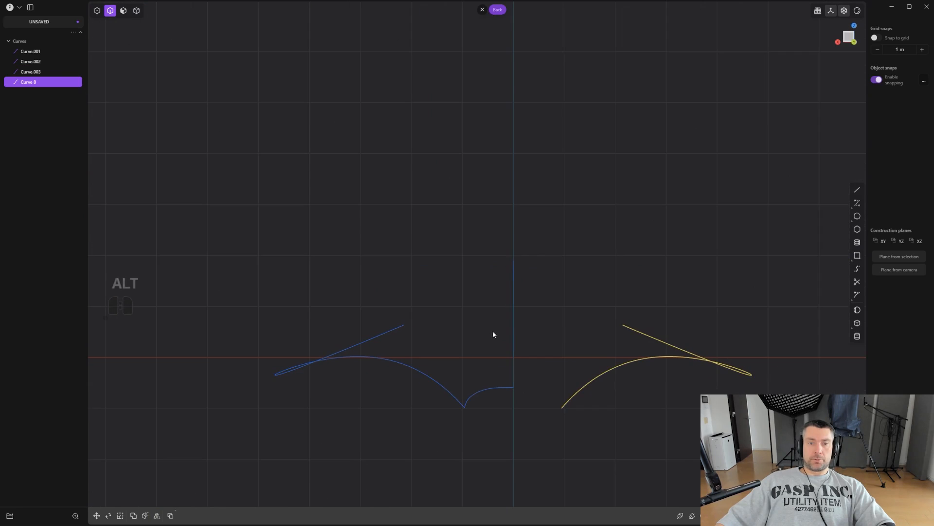
pyautogui.press('1')
pyautogui.press('g')
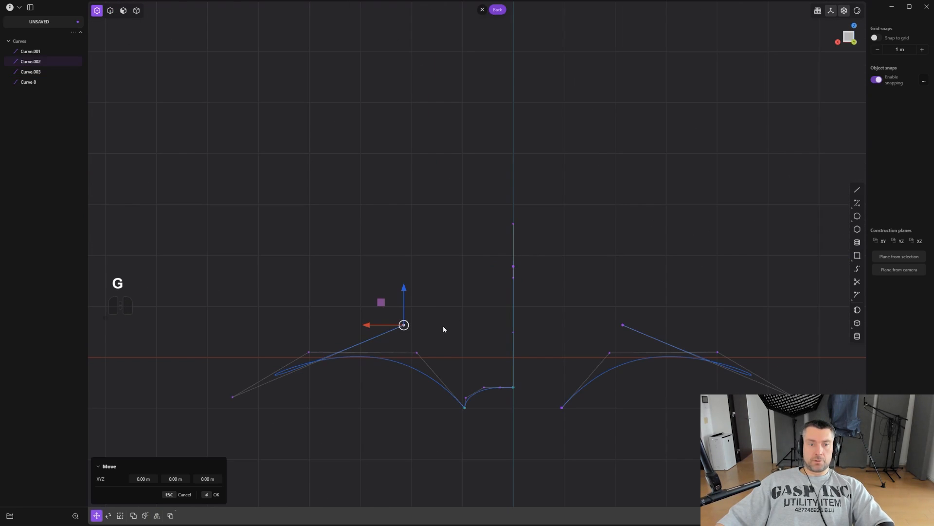
pyautogui.moveTo(370, 324); pyautogui.dragTo(393, 321)
pyautogui.press('Return')
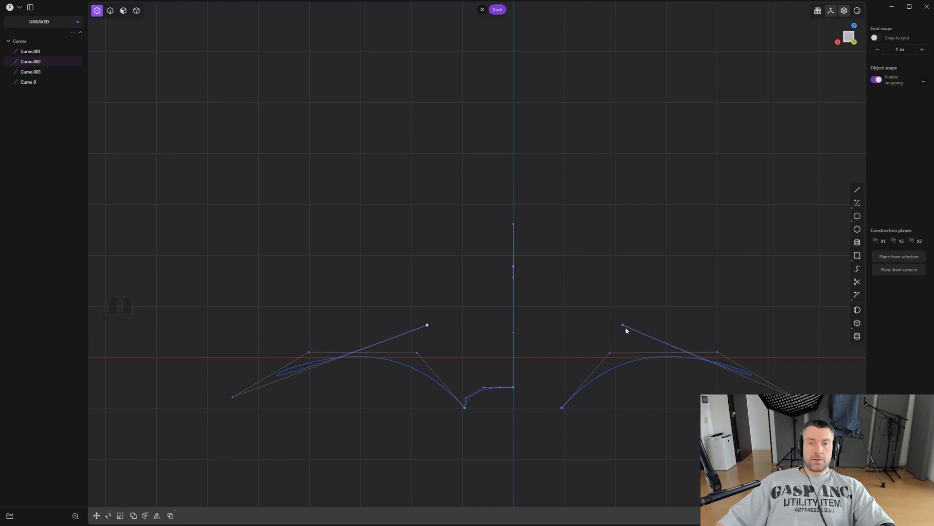
# - Delete the outdated mirrored copy of the side curve
pyautogui.press('2')
pyautogui.click(664, 339)
pyautogui.press('x')
# - Mirror the edited side curve, with its narrowed upper end, across the YZ plane
pyautogui.click(399, 333)
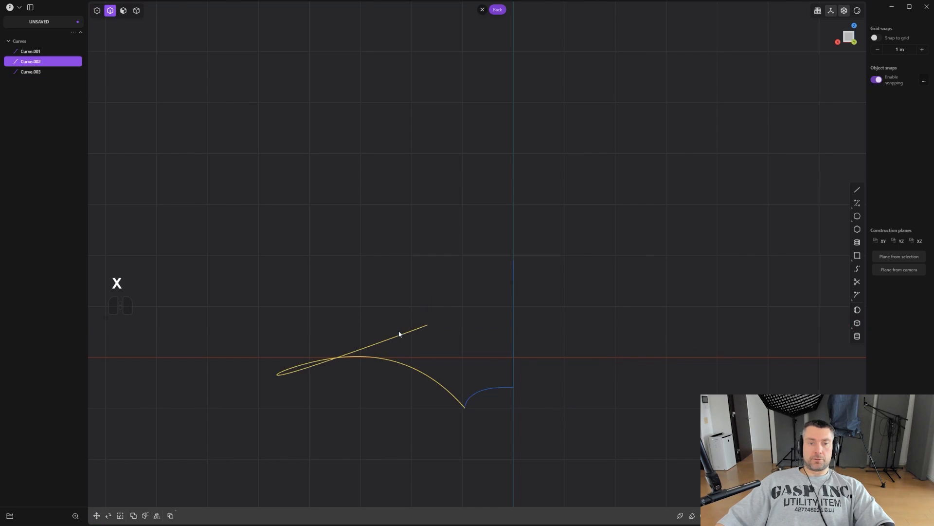
pyautogui.hotkey('alt', 'x')
pyautogui.click(480, 349)
# - Draw a three-point circle through the open wide-end endpoints of the side curve, centre curve and mirrored side curve
pyautogui.moveTo(489, 341); pyautogui.dragTo(482, 306, button='middle')
pyautogui.click(861, 217)
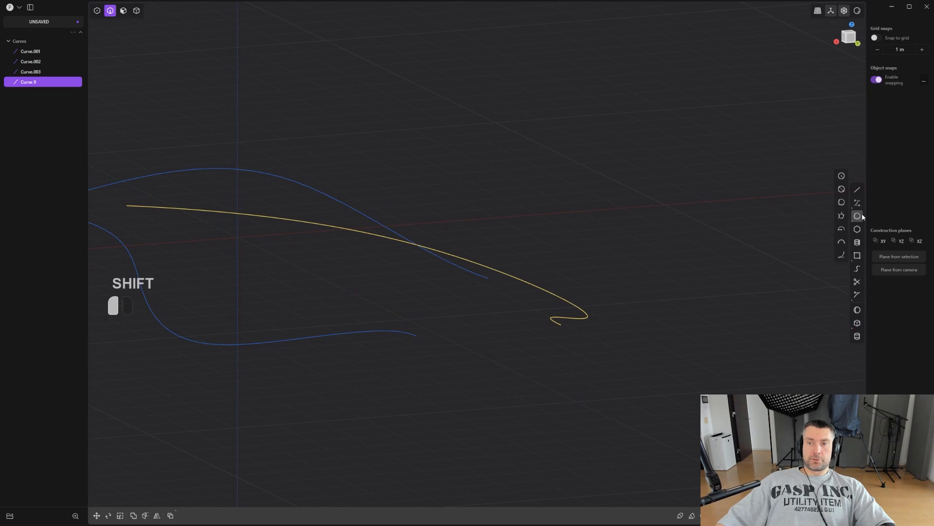
pyautogui.click(841, 202)
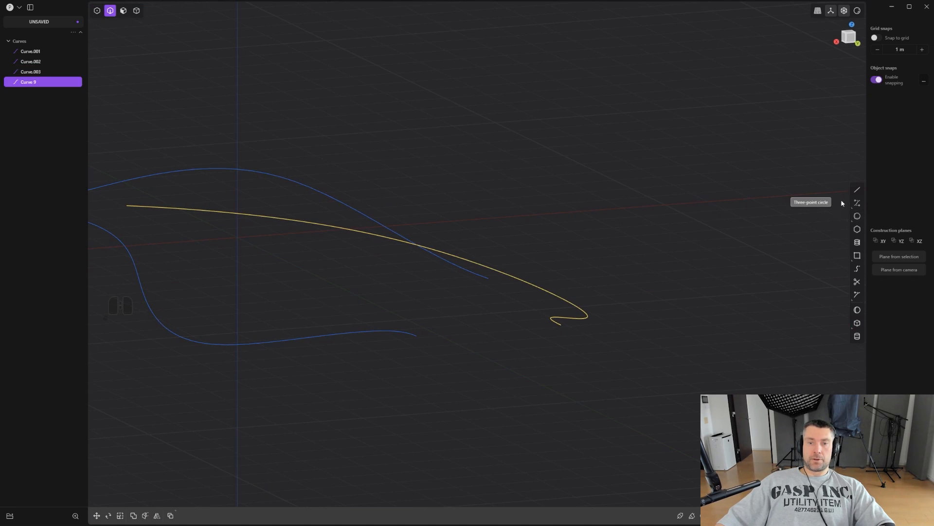
pyautogui.click(418, 337)
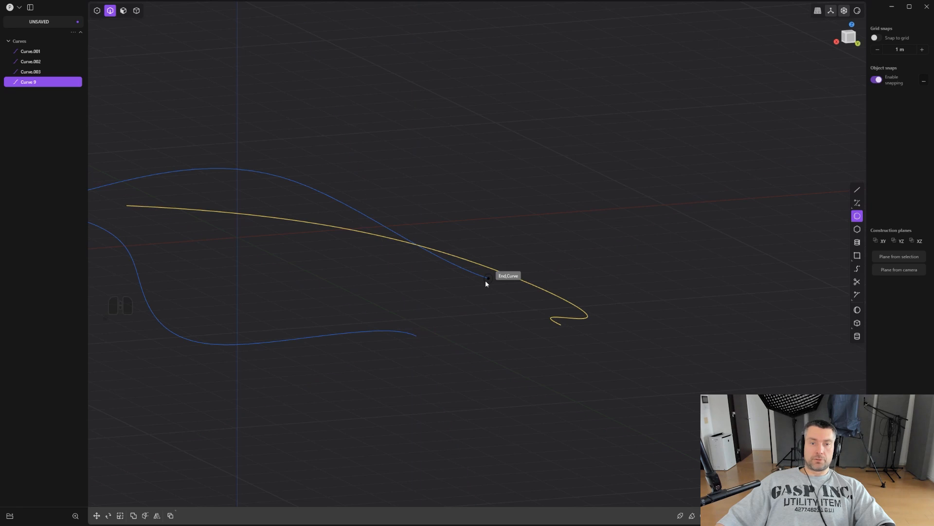
pyautogui.click(505, 275)
pyautogui.click(559, 326)
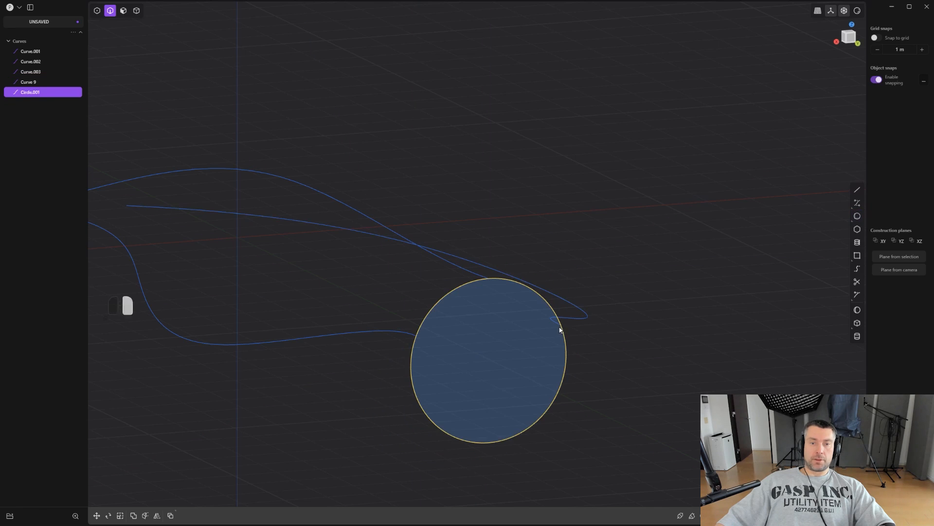
# - Trim away the lower part of the circle, keeping only the arc that joins the three curve ends
pyautogui.press('t')
pyautogui.press('r')
pyautogui.rightClick(523, 436)
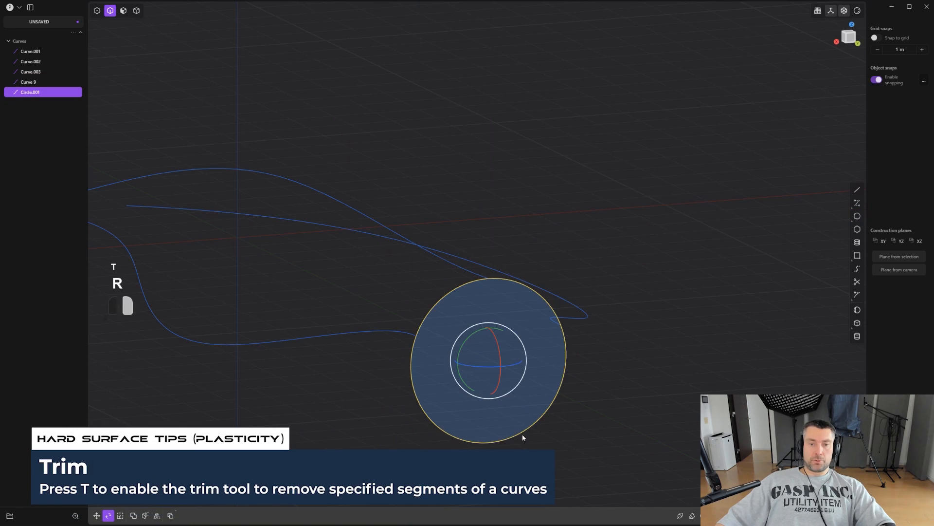
pyautogui.click(519, 432)
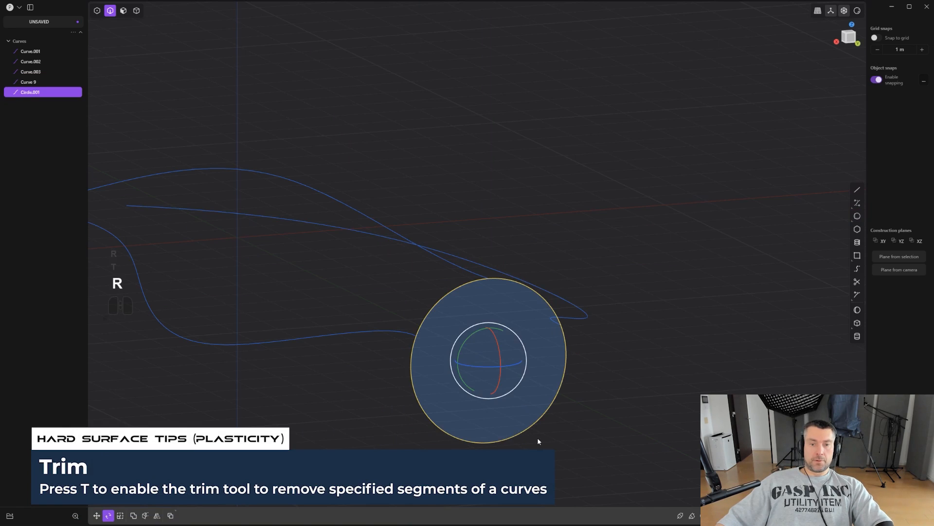
pyautogui.press('t')
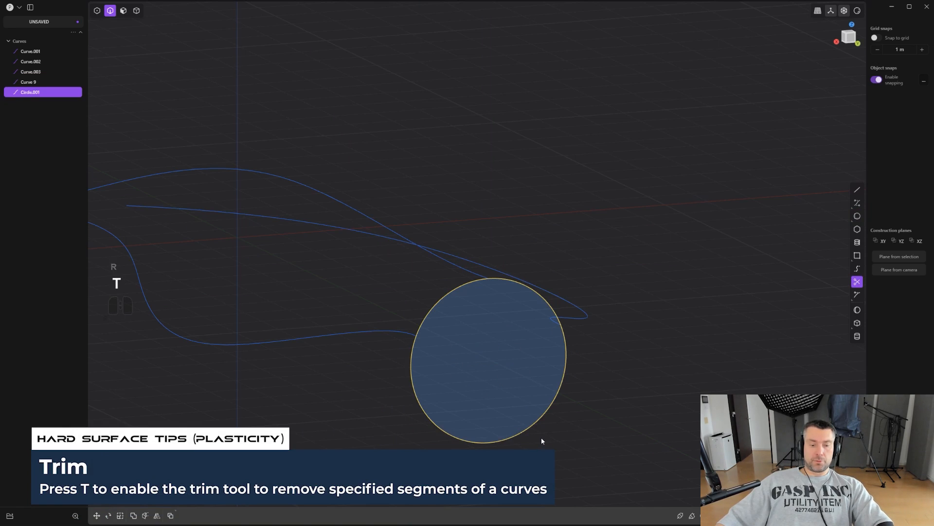
pyautogui.click(534, 427)
pyautogui.scroll(-4, 400, 360)
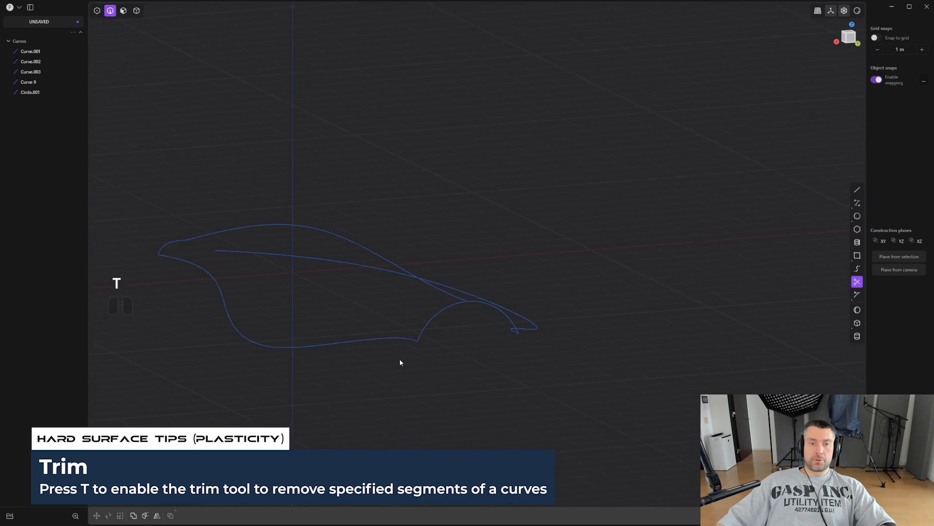
pyautogui.keyDown('shift'); pyautogui.moveTo(408, 332); pyautogui.dragTo(454, 301, button='middle'); pyautogui.keyUp('shift')
pyautogui.hotkey('ctrl', 'z')
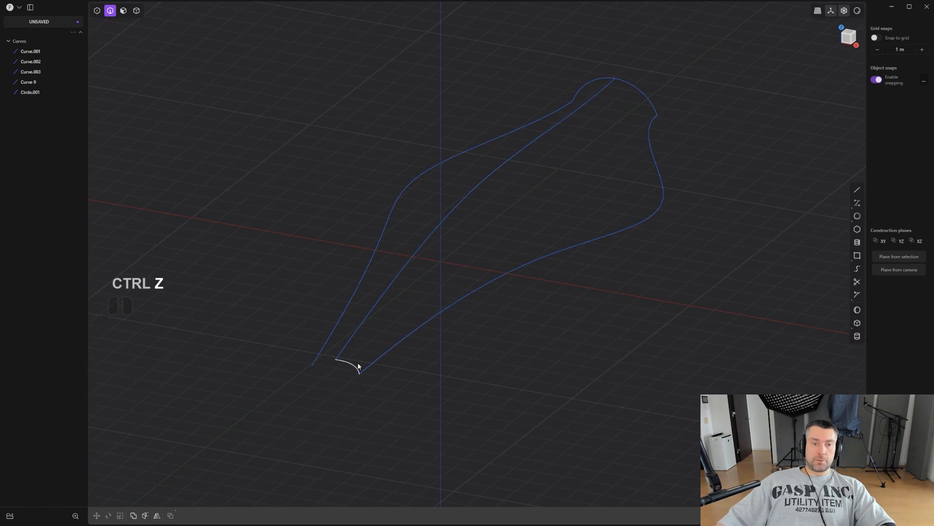
# - Mirror the short cross-section curve at the narrow end across the YZ plane to close that end
pyautogui.click(358, 366)
pyautogui.hotkey('alt', 'x')
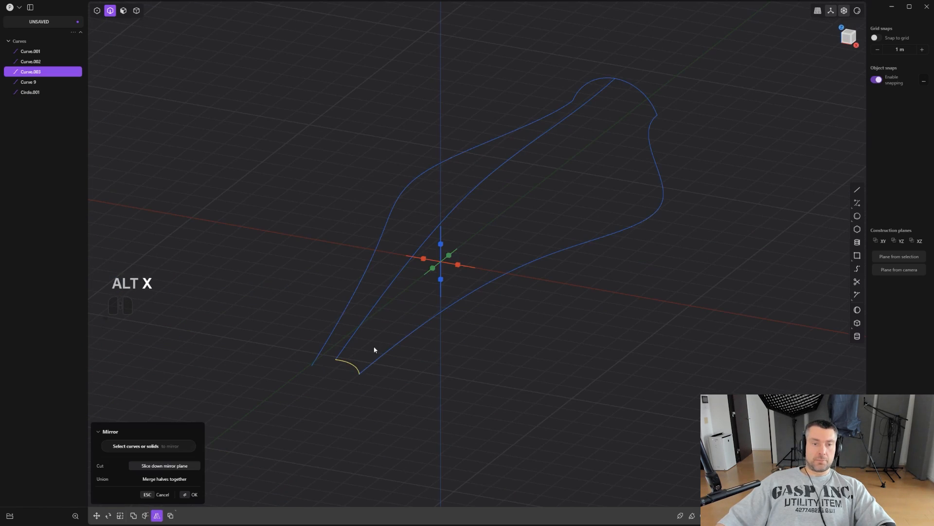
pyautogui.click(462, 267)
pyautogui.scroll(2, 539, 350)
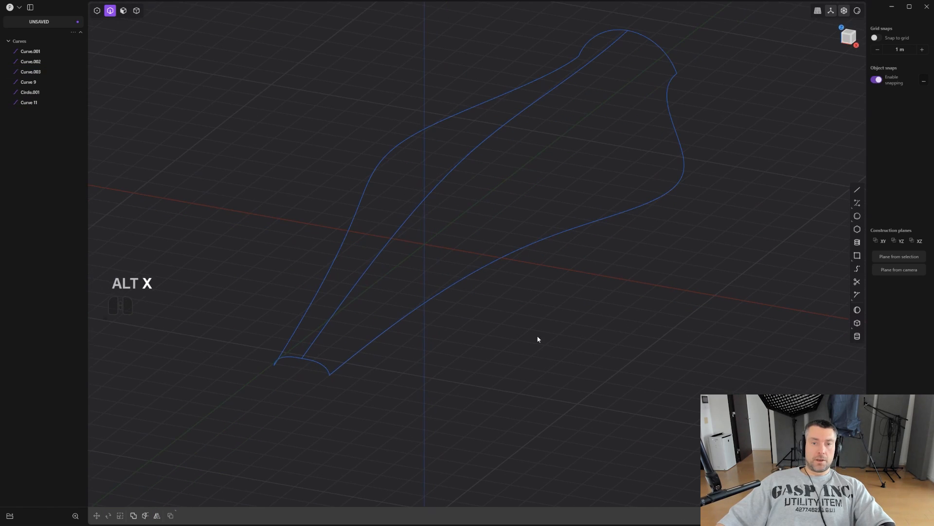
# - Try a loft between the side curve and centre curve, using the narrow-end and wide-end cross-section curves as guides
pyautogui.click(553, 246)
pyautogui.keyDown('shift'); pyautogui.moveTo(553, 246); pyautogui.dragTo(570, 317, button='middle'); pyautogui.keyUp('shift')
pyautogui.keyDown('shift'); pyautogui.click(530, 240); pyautogui.keyUp('shift')
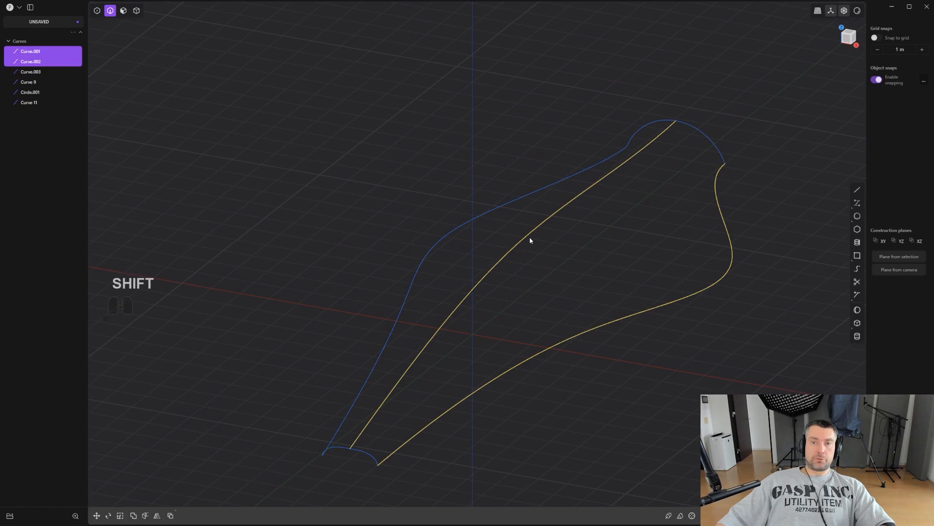
pyautogui.press('l')
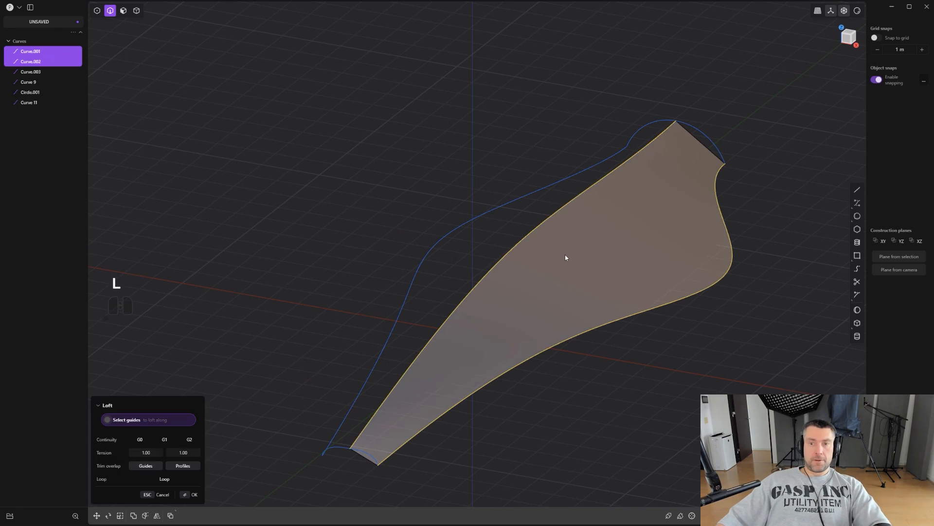
pyautogui.keyDown('shift'); pyautogui.moveTo(536, 339); pyautogui.dragTo(459, 375, button='middle'); pyautogui.keyUp('shift')
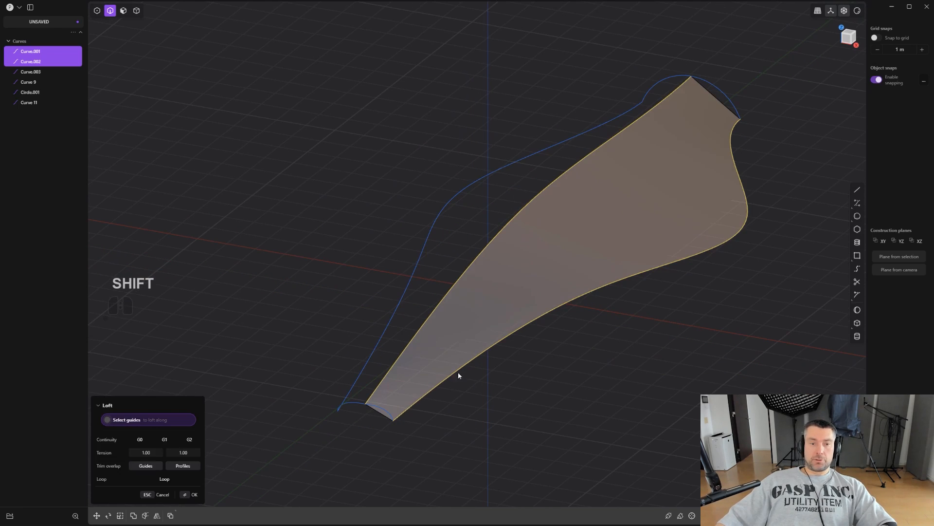
pyautogui.keyDown('shift'); pyautogui.click(388, 413); pyautogui.keyUp('shift')
pyautogui.keyDown('shift'); pyautogui.click(719, 89); pyautogui.keyUp('shift')
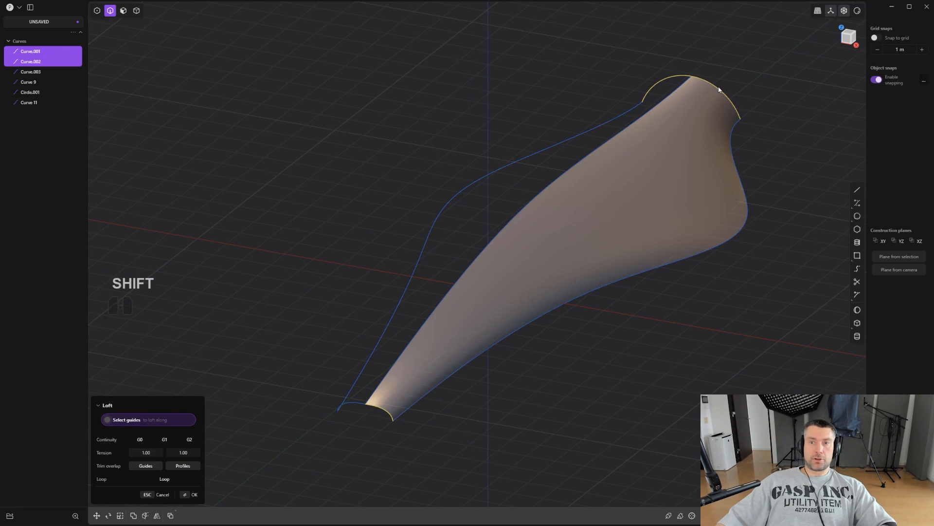
pyautogui.moveTo(621, 275); pyautogui.dragTo(531, 323, button='middle')
pyautogui.keyDown('shift'); pyautogui.moveTo(594, 346); pyautogui.dragTo(470, 361, button='middle'); pyautogui.keyUp('shift')
pyautogui.scroll(2, 469, 362)
pyautogui.hotkey('ctrl', 'z')
pyautogui.hotkey('ctrl', 'z')
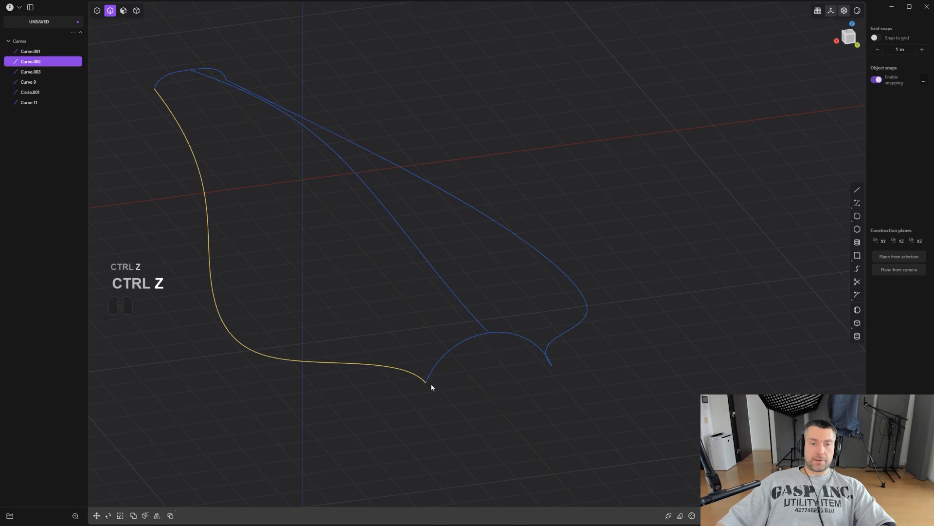
# - Delete the arc that joins the three curves at the wide end
pyautogui.press('1')
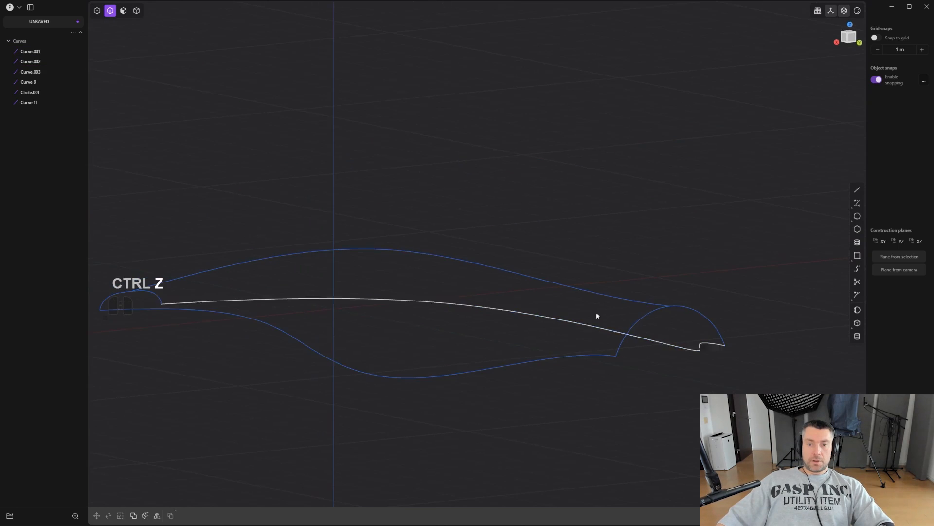
pyautogui.moveTo(596, 315); pyautogui.dragTo(485, 276, button='middle')
pyautogui.click(502, 283)
pyautogui.press('x')
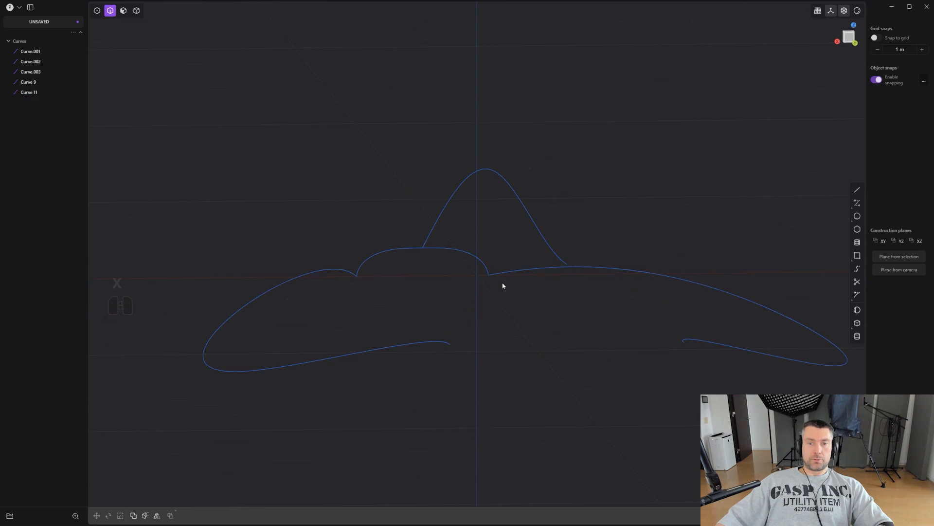
# - Move the side curve's wide-end control points inward along X, closer to the centre curve
pyautogui.scroll(1, 503, 284)
pyautogui.press('1')
pyautogui.moveTo(430, 344); pyautogui.dragTo(485, 368)
pyautogui.moveTo(399, 311); pyautogui.dragTo(471, 388, button='middle')
pyautogui.press('g')
pyautogui.moveTo(396, 338); pyautogui.dragTo(434, 336)
pyautogui.rightClick(590, 322)
pyautogui.press('2')
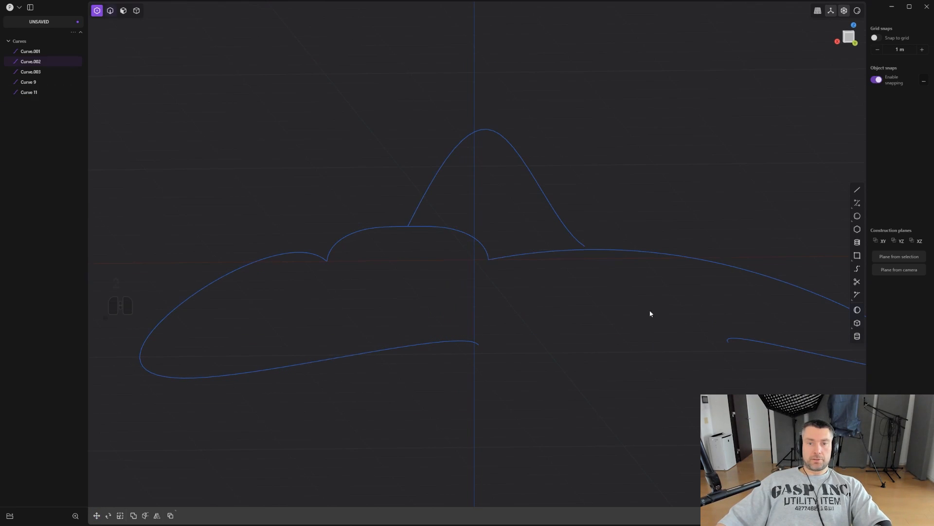
# - Delete the outdated mirrored side curve and mirror the edited side curve across the YZ plane
pyautogui.click(747, 340)
pyautogui.press('x')
pyautogui.click(433, 346)
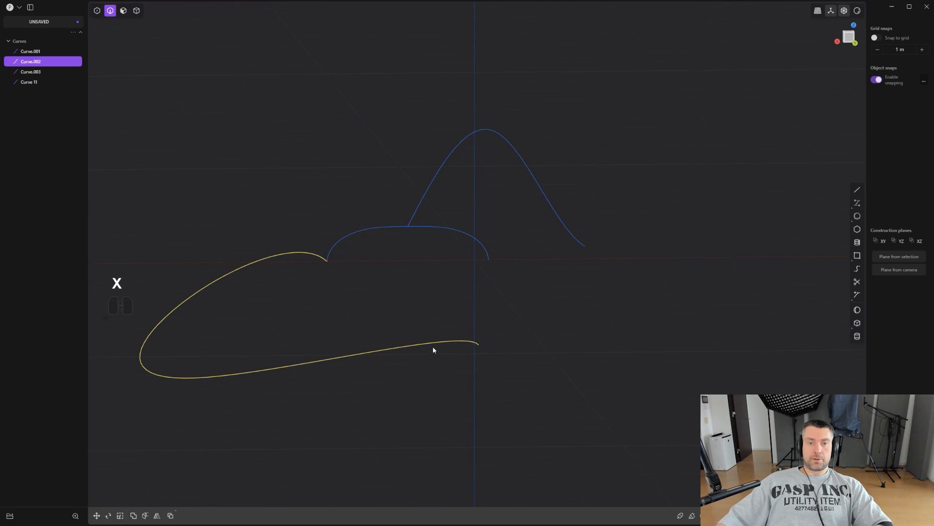
pyautogui.hotkey('alt', 'x')
pyautogui.click(455, 261)
pyautogui.rightClick(527, 291)
# - In the front view, draw a rounded five-point control-point curve from the centre curve's wide end down to the side curve's endpoint
pyautogui.keyDown('alt'); pyautogui.moveTo(535, 313); pyautogui.dragTo(570, 329, button='middle'); pyautogui.keyUp('alt')
pyautogui.hotkey('shift', 'q')
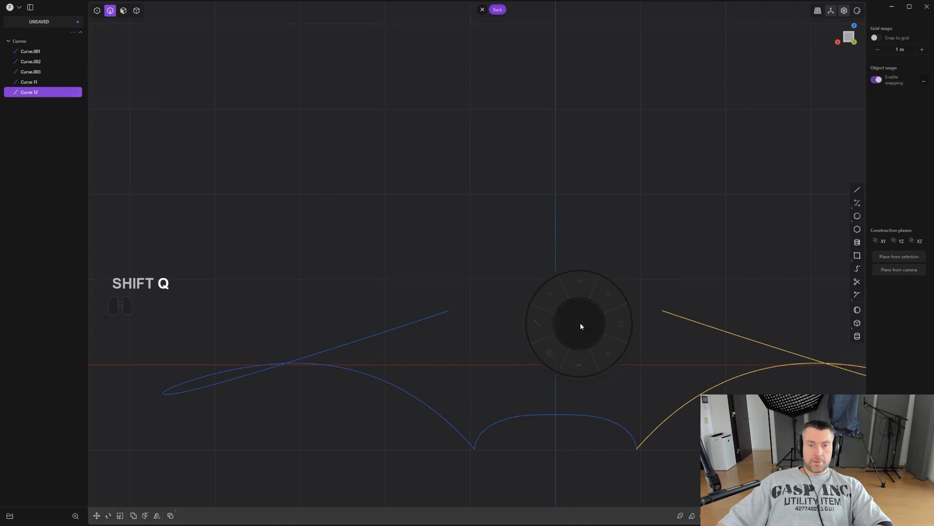
pyautogui.click(614, 328)
pyautogui.scroll(2, 513, 312)
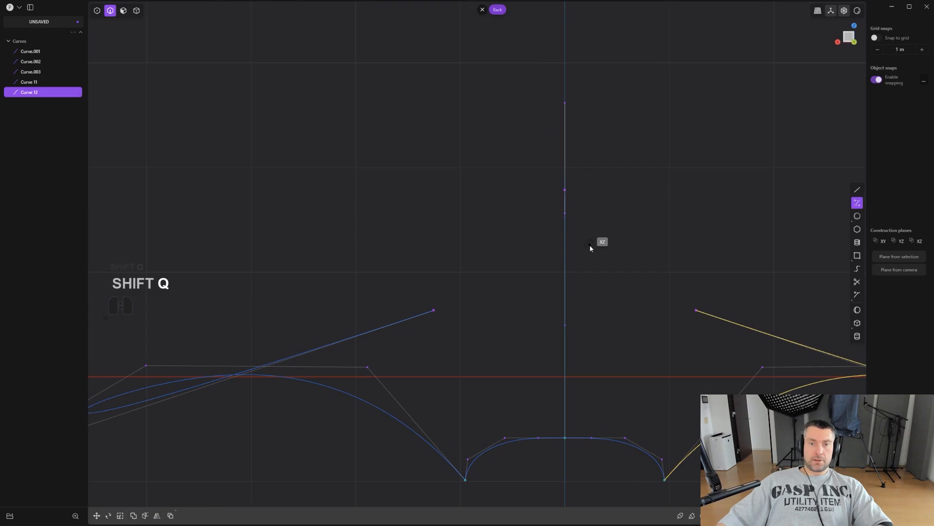
pyautogui.moveTo(591, 246); pyautogui.dragTo(603, 261, button='middle')
pyautogui.click(609, 245)
pyautogui.keyDown('alt'); pyautogui.moveTo(589, 315); pyautogui.dragTo(584, 343, button='middle'); pyautogui.keyUp('alt')
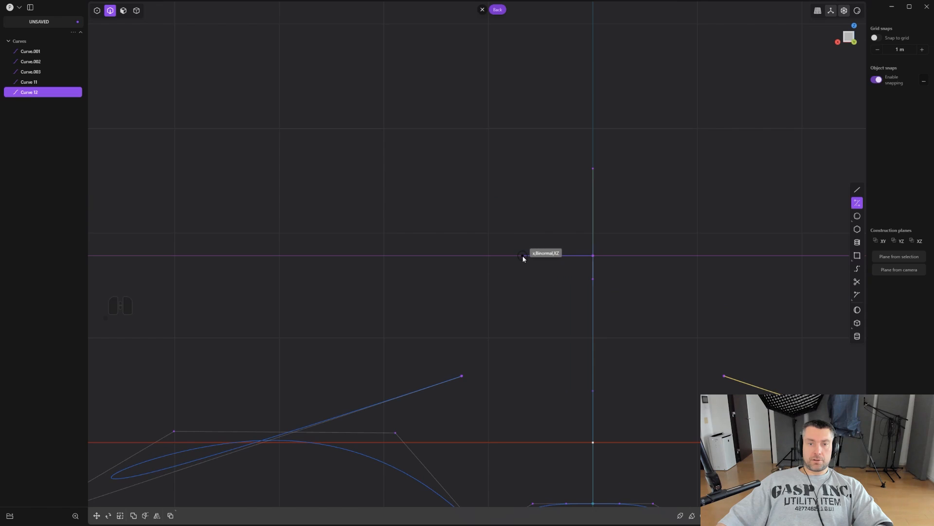
pyautogui.click(493, 274)
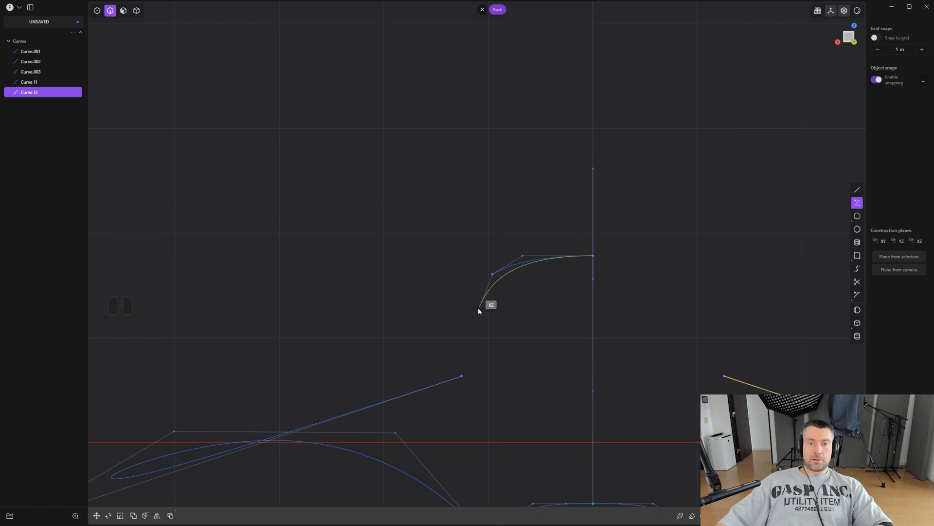
pyautogui.click(472, 315)
pyautogui.click(461, 374)
pyautogui.rightClick(461, 375)
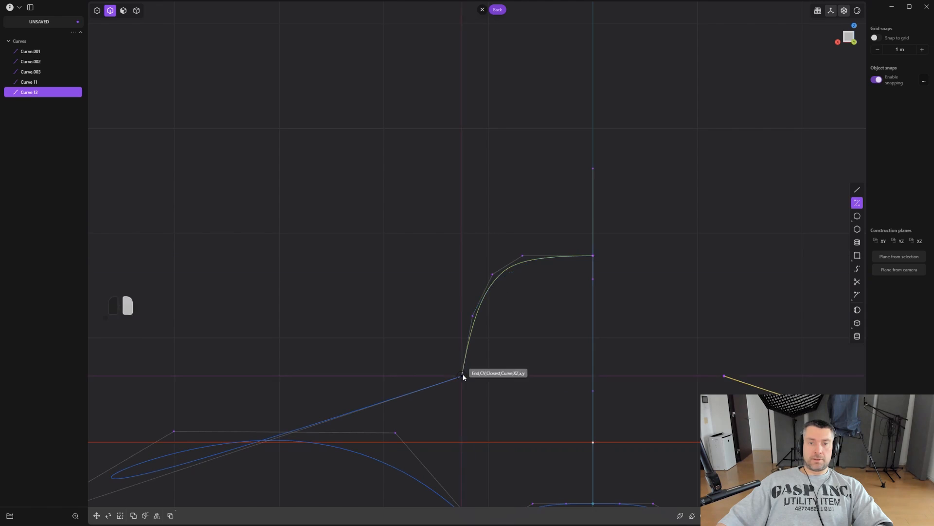
# - Mirror the new wide-end half cross-section curve across the YZ plane
pyautogui.scroll(-2, 546, 376)
pyautogui.hotkey('alt', 'x')
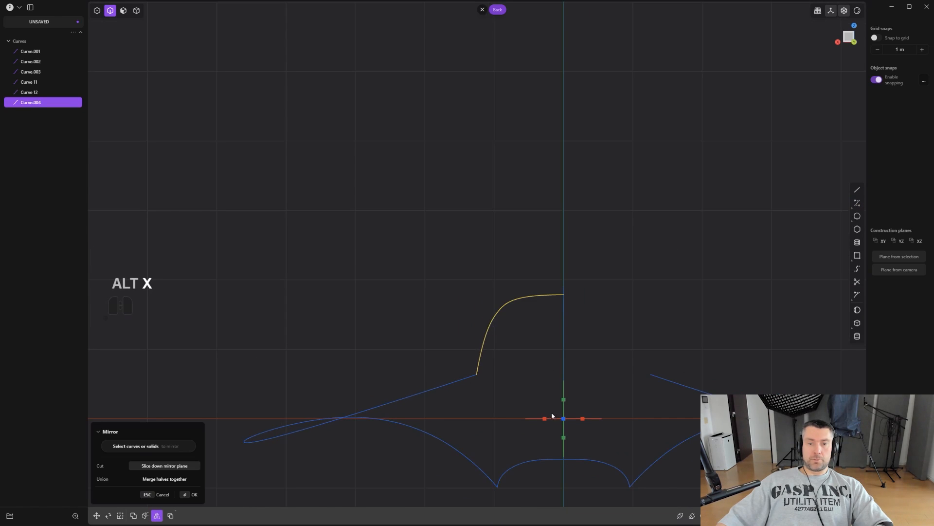
pyautogui.press('Return')
# - Loft between the side curve and centre curve, using the new wide-end curve and the narrow-end curve as guides
pyautogui.moveTo(657, 288); pyautogui.dragTo(730, 334, button='middle')
pyautogui.keyDown('shift'); pyautogui.moveTo(715, 267); pyautogui.dragTo(862, 140, button='middle'); pyautogui.keyUp('shift')
pyautogui.scroll(-4, 803, 165)
pyautogui.keyDown('shift'); pyautogui.moveTo(609, 280); pyautogui.dragTo(618, 331, button='middle'); pyautogui.keyUp('shift')
pyautogui.scroll(2, 628, 335)
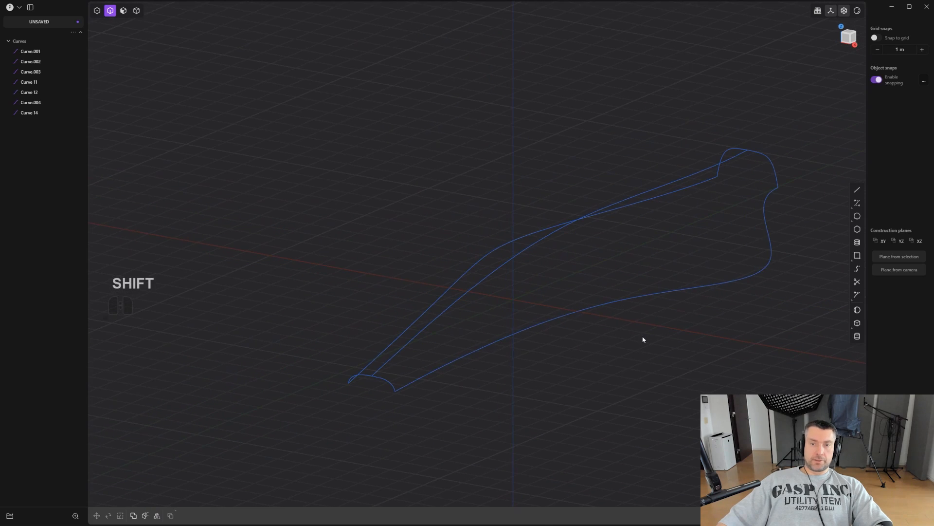
pyautogui.press('2')
pyautogui.click(627, 301)
pyautogui.keyDown('shift'); pyautogui.click(553, 242); pyautogui.keyUp('shift')
pyautogui.keyDown('shift'); pyautogui.moveTo(553, 242); pyautogui.dragTo(490, 300, button='middle'); pyautogui.keyUp('shift')
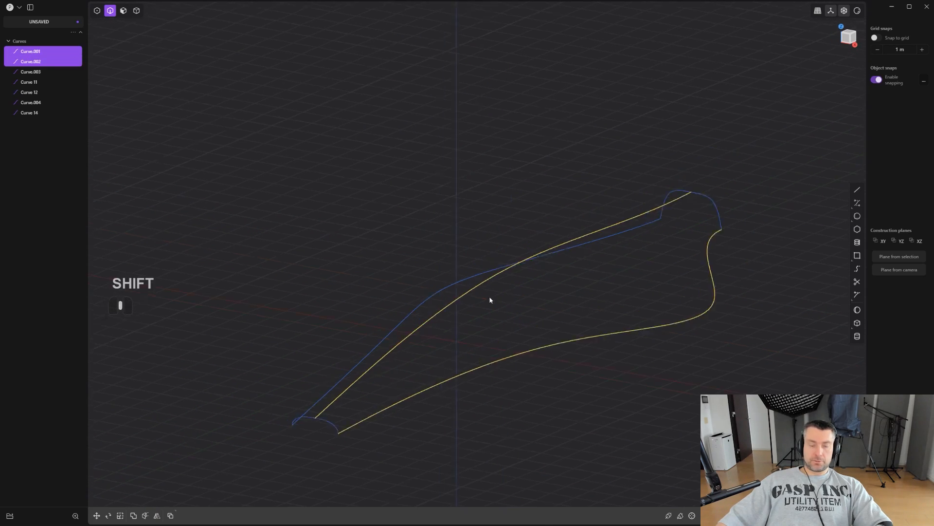
pyautogui.scroll(1, 551, 288)
pyautogui.press('l')
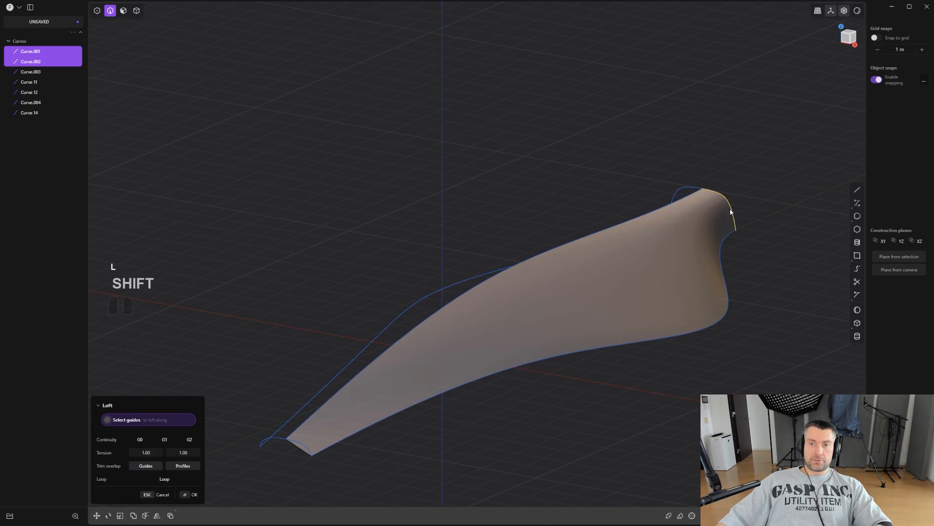
pyautogui.moveTo(303, 449); pyautogui.dragTo(473, 310, button='middle')
pyautogui.keyDown('shift'); pyautogui.moveTo(507, 356); pyautogui.dragTo(554, 299, button='middle'); pyautogui.keyUp('shift')
pyautogui.press('4')
pyautogui.rightClick(504, 346)
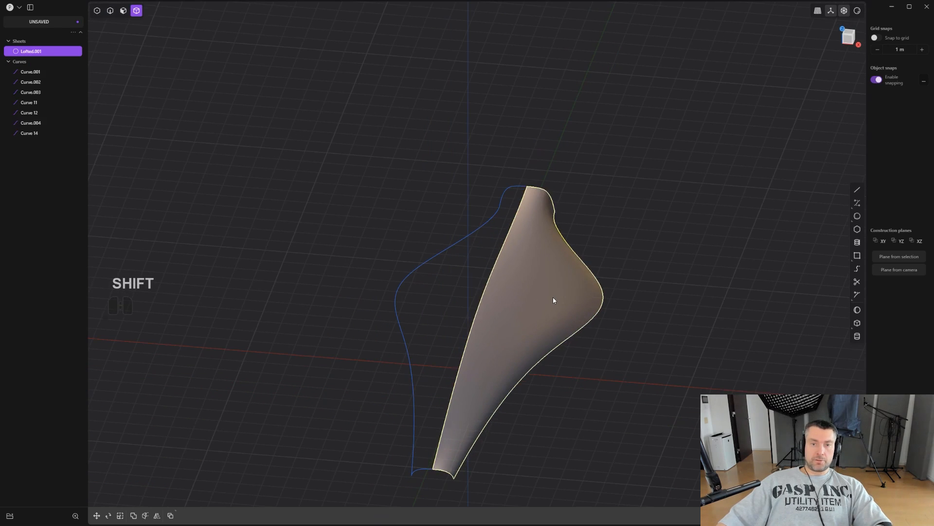
# - Mirror the lofted half sheet across the YZ plane to preview the whole body
pyautogui.hotkey('alt', 'x')
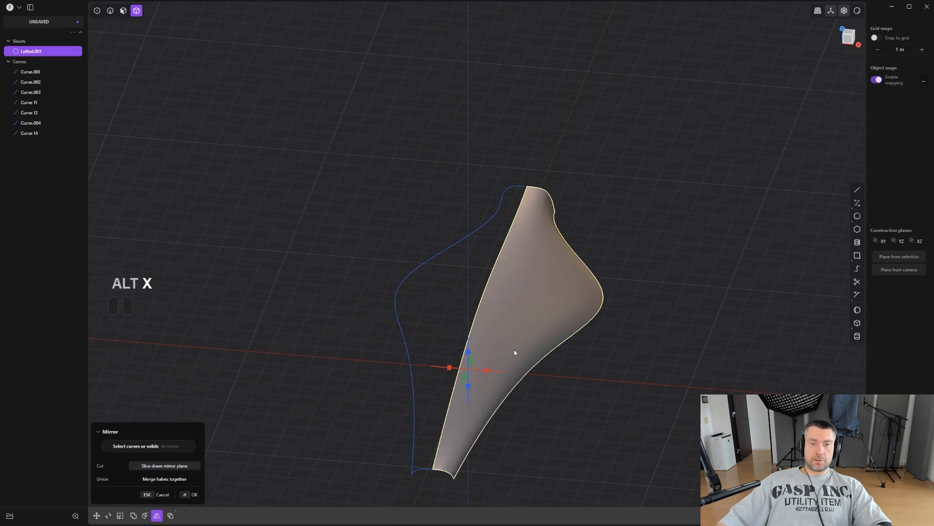
pyautogui.click(488, 371)
pyautogui.rightClick(635, 228)
pyautogui.click(639, 228)
pyautogui.scroll(4, 642, 229)
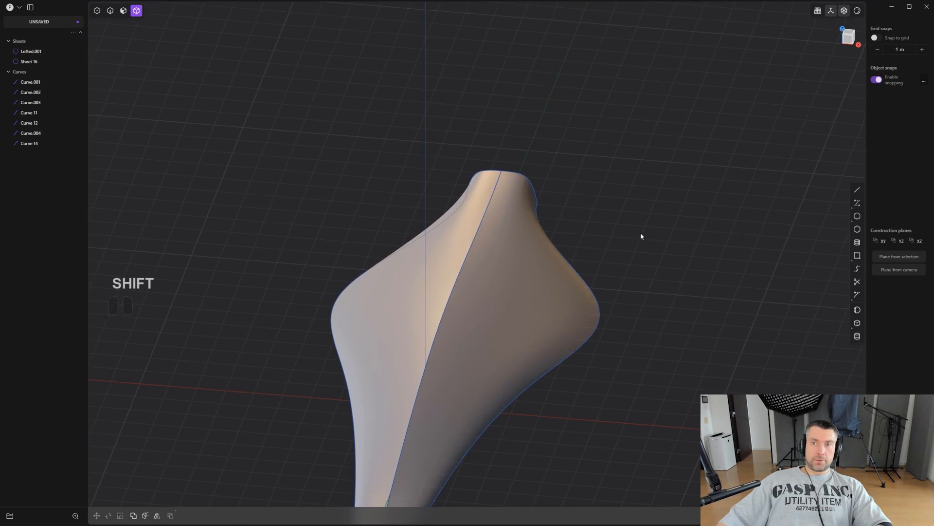
# - Toggle the viewport edge display to compare the lofted sheets with and without edges
pyautogui.moveTo(640, 236); pyautogui.dragTo(676, 245, button='middle')
pyautogui.hotkey('ctrl', 'e')
pyautogui.scroll(2, 628, 265)
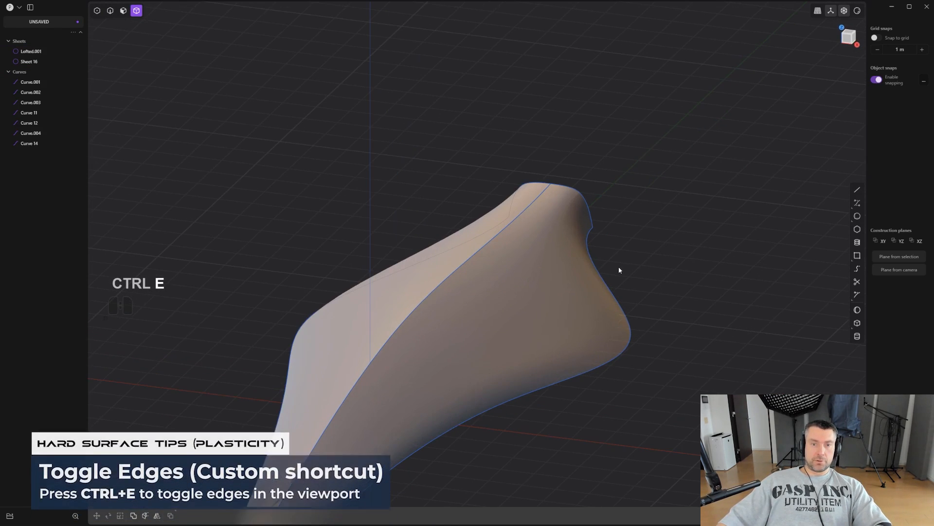
pyautogui.hotkey('ctrl', 'e')
pyautogui.click(646, 256)
pyautogui.hotkey('ctrl', 'e')
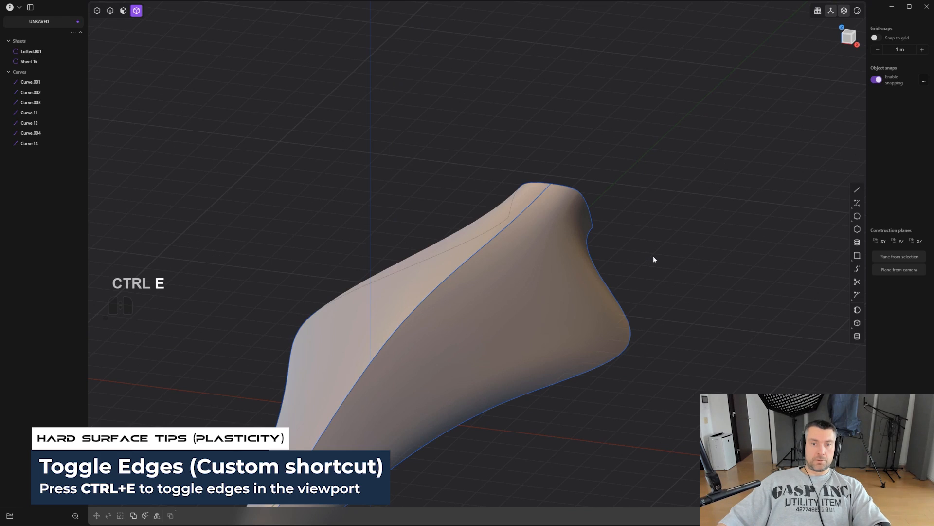
# - Delete all the construction curves and hide the edges in the viewport, leaving only the two lofted sheets
pyautogui.scroll(-2, 653, 259)
pyautogui.click(29, 143)
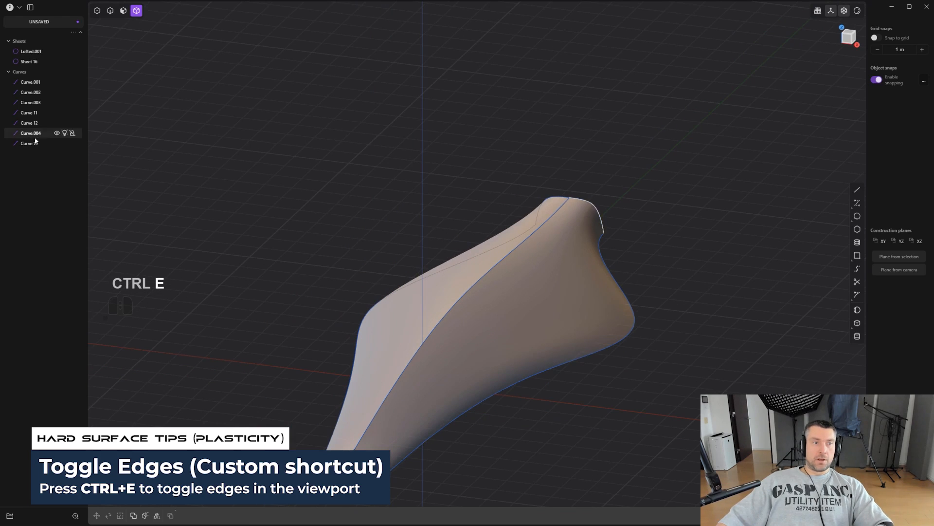
pyautogui.keyDown('shift'); pyautogui.click(37, 82); pyautogui.keyUp('shift')
pyautogui.press('x')
pyautogui.scroll(2, 336, 142)
pyautogui.hotkey('ctrl', 'e')
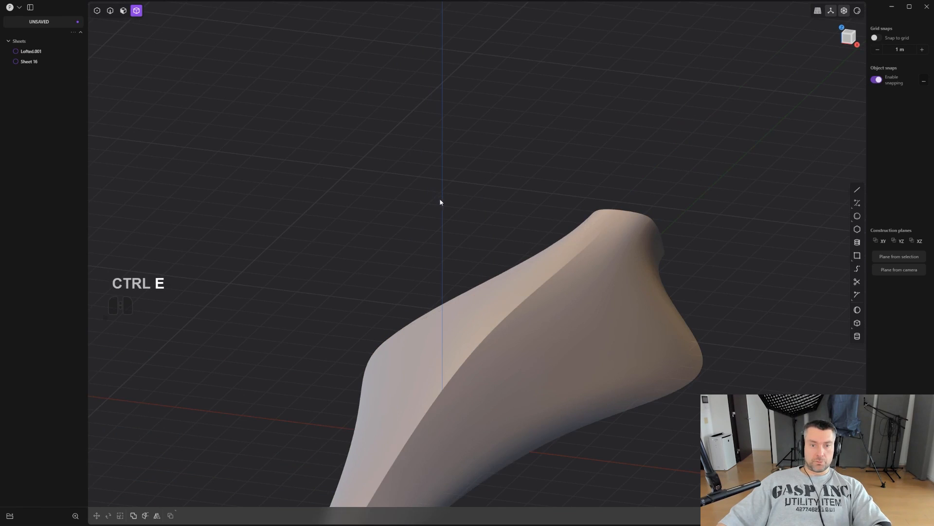
# - Delete the mirrored half sheet, keeping only the original loft
pyautogui.keyDown('shift'); pyautogui.moveTo(491, 207); pyautogui.dragTo(493, 138, button='middle'); pyautogui.keyUp('shift')
pyautogui.scroll(-1, 454, 252)
pyautogui.moveTo(454, 253); pyautogui.dragTo(615, 449, button='middle')
pyautogui.moveTo(501, 208); pyautogui.dragTo(465, 230, button='middle')
pyautogui.moveTo(474, 290); pyautogui.dragTo(495, 309, button='middle')
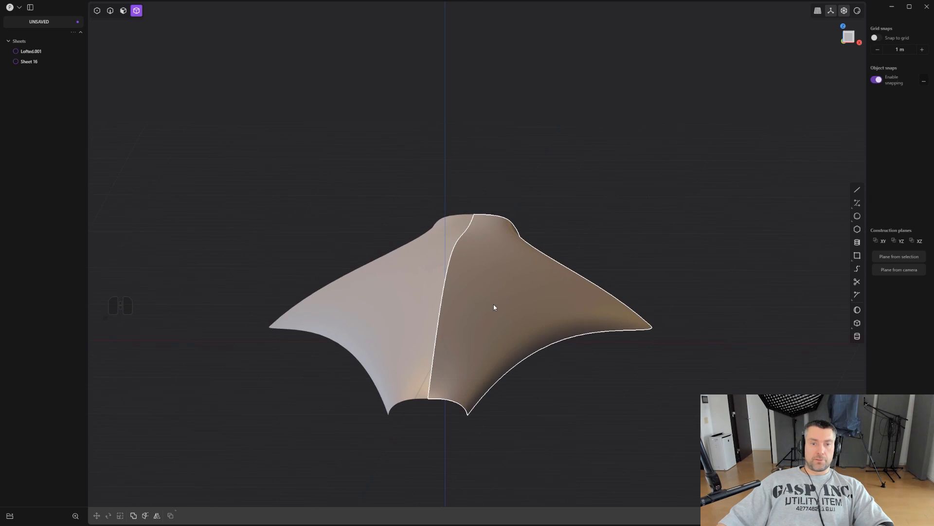
pyautogui.click(416, 268)
pyautogui.scroll(2, 416, 268)
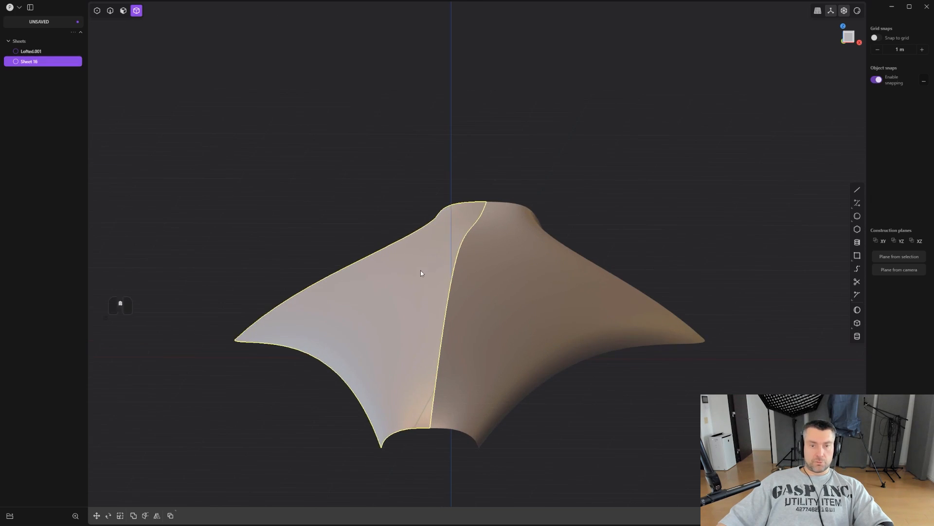
pyautogui.press('x')
# - Move the remaining lofted half outward along X, away from the YZ plane
pyautogui.click(558, 283)
pyautogui.press('g')
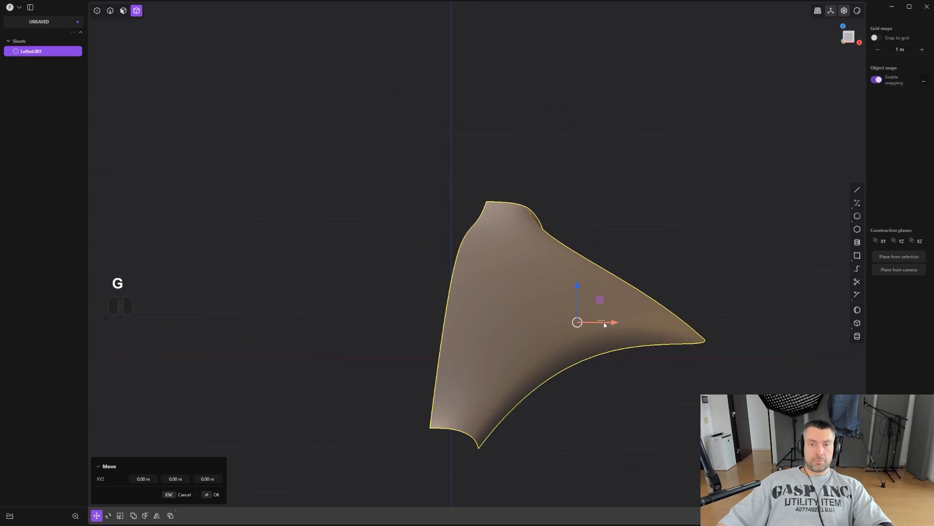
pyautogui.moveTo(609, 322); pyautogui.dragTo(639, 325)
pyautogui.click(671, 198)
pyautogui.scroll(-2, 670, 198)
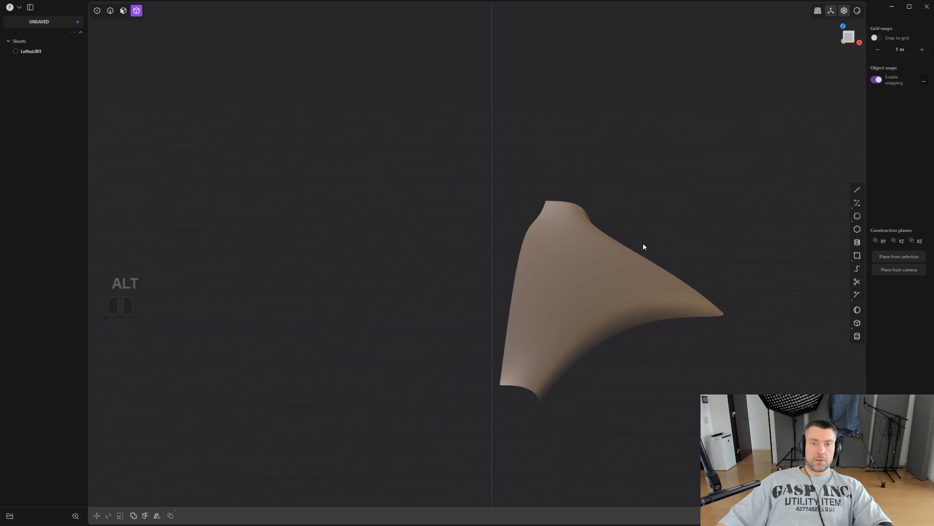
# - Mirror the offset lofted half across the YZ plane, leaving a gap between the halves
pyautogui.click(614, 259)
pyautogui.hotkey('alt', 'x')
pyautogui.click(528, 327)
pyautogui.press('Return')
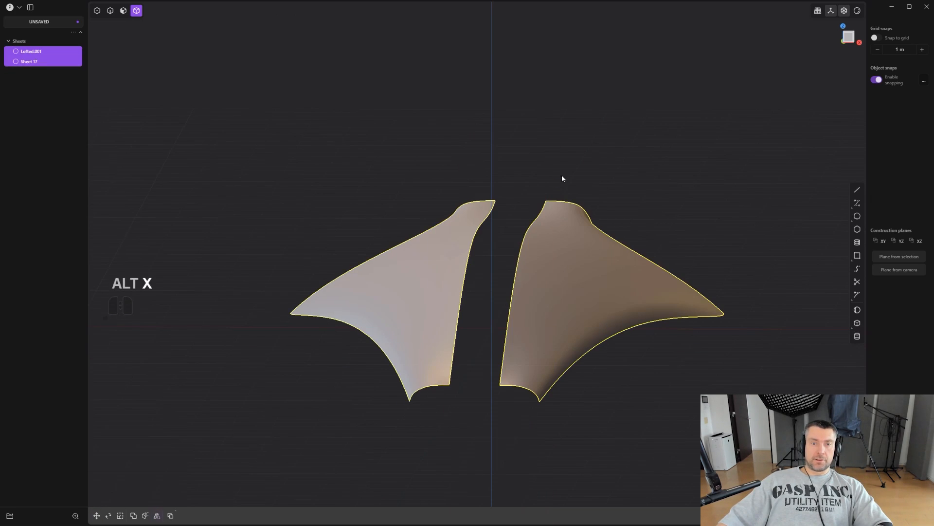
# - Move the original lofted half slightly back along X towards the YZ plane to narrow the central gap
pyautogui.click(579, 244)
pyautogui.moveTo(582, 248); pyautogui.dragTo(610, 268, button='middle')
pyautogui.click(586, 259)
pyautogui.press('g')
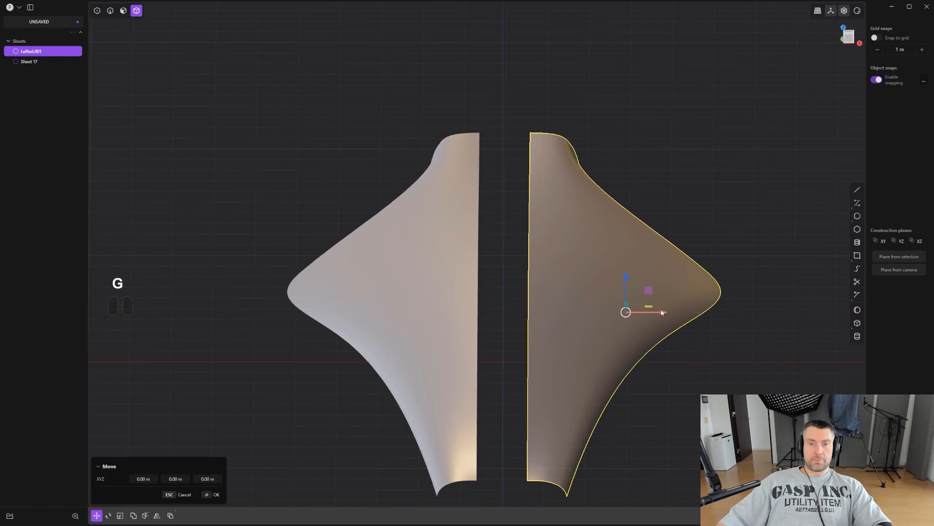
pyautogui.moveTo(662, 312); pyautogui.dragTo(651, 309)
# - Replace the outdated mirrored half by deleting it and mirroring the repositioned loft across the YZ plane
pyautogui.click(394, 244)
pyautogui.press('Delete')
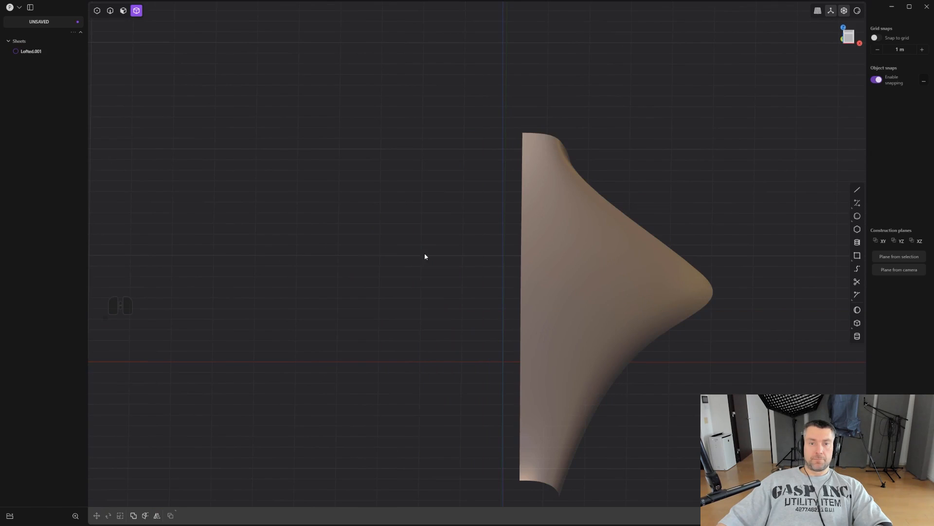
pyautogui.click(540, 275)
pyautogui.hotkey('alt', 'x')
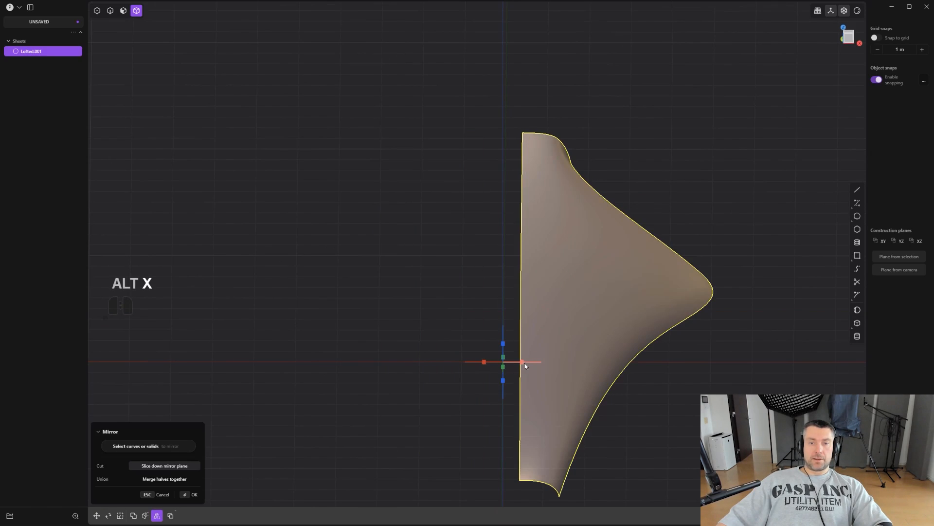
pyautogui.press('ctrl')
pyautogui.hotkey('ctrl', 'e')
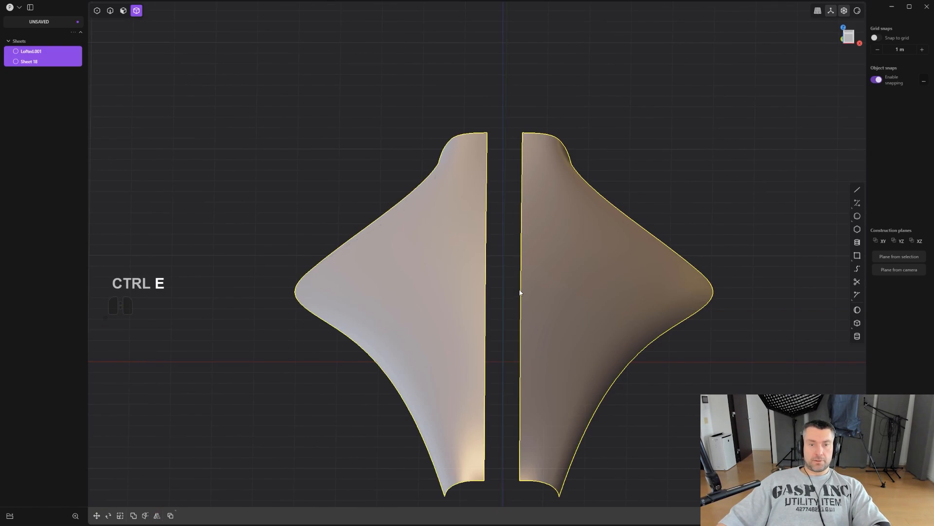
pyautogui.moveTo(471, 274); pyautogui.dragTo(521, 305, button='middle')
pyautogui.click(447, 244)
pyautogui.scroll(5, 446, 243)
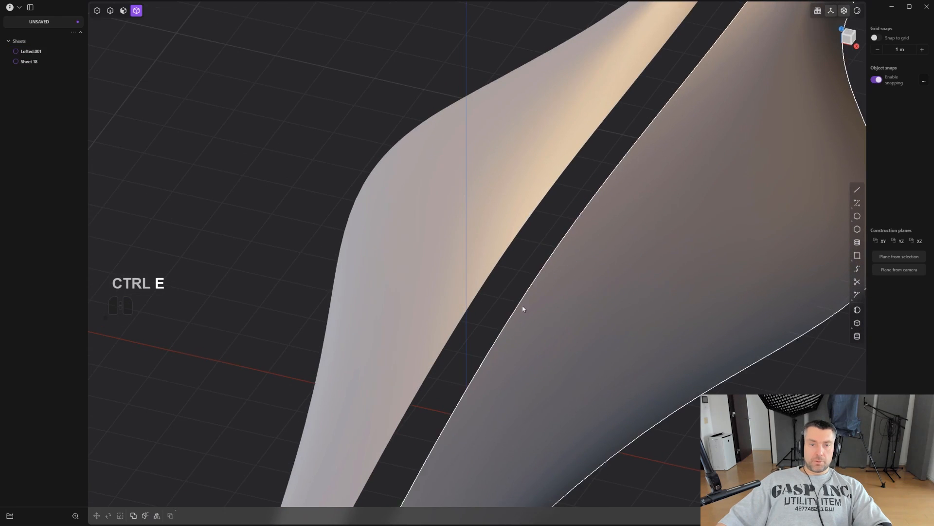
# - Loft a bridging surface between the facing inner edges of the two mirrored halves
pyautogui.press('2')
pyautogui.click(523, 297)
pyautogui.keyDown('shift'); pyautogui.click(496, 265); pyautogui.keyUp('shift')
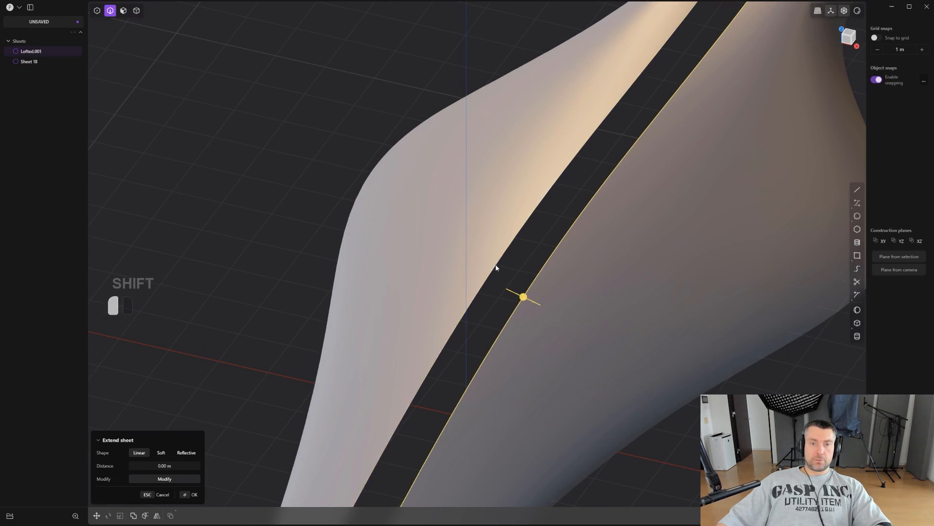
pyautogui.press('l')
pyautogui.scroll(4, 530, 266)
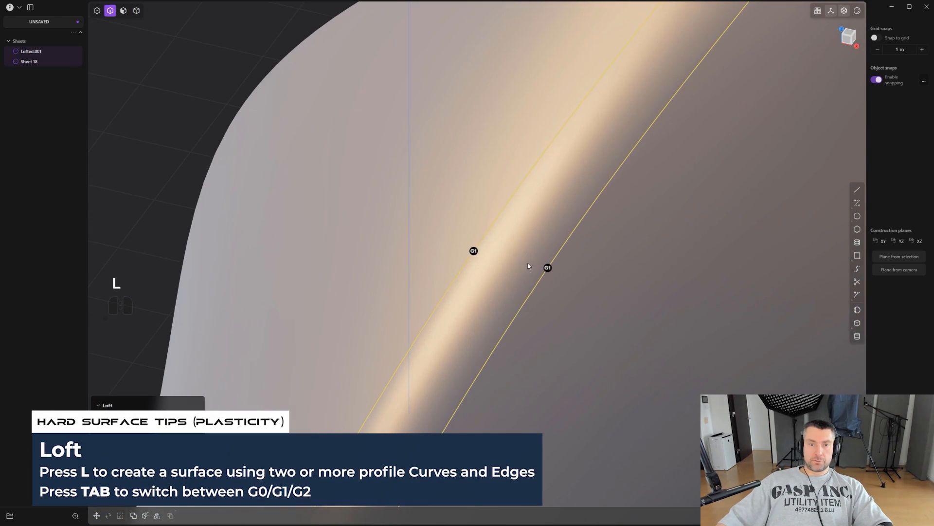
pyautogui.moveTo(538, 296); pyautogui.dragTo(569, 246, button='middle')
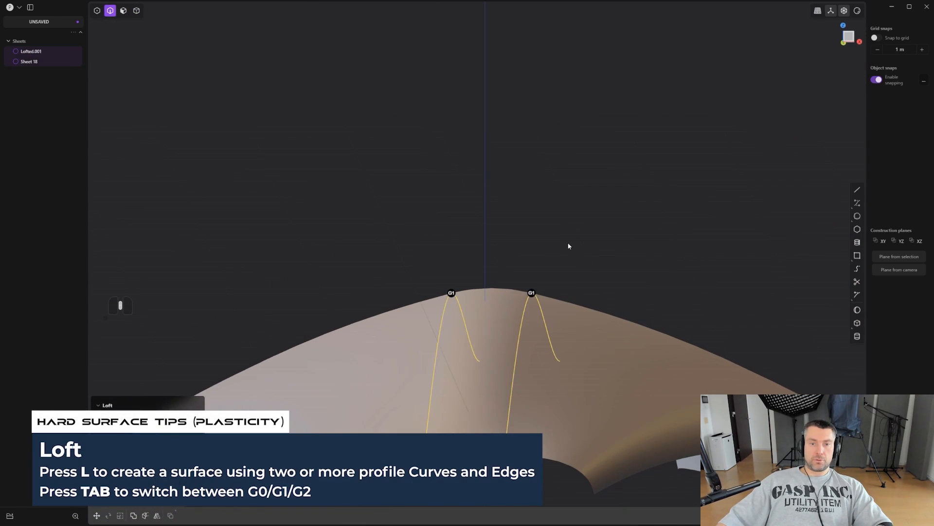
# - Compare the loft's G0, G1 and G2 continuity and accept the bridging surface with G1 at both edges
pyautogui.press('Tab')
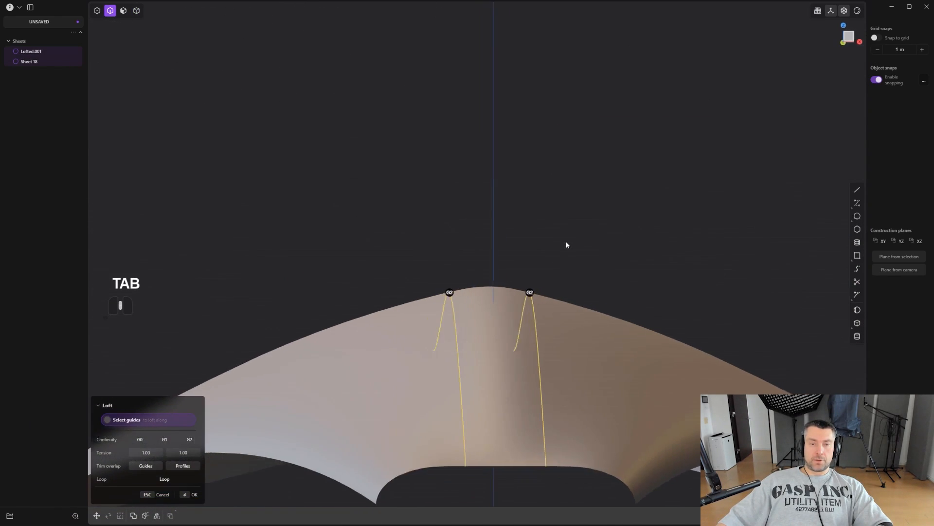
pyautogui.press('Tab')
pyautogui.press('Tab')
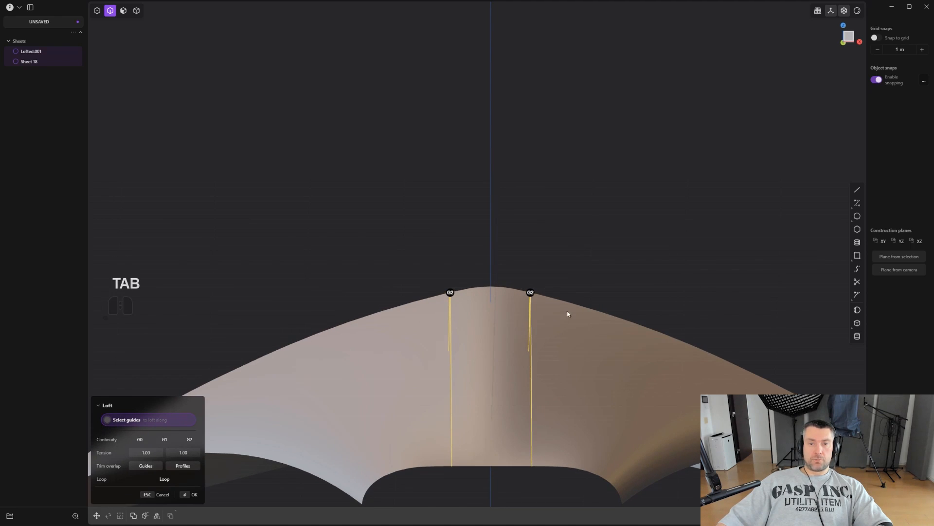
pyautogui.press('Tab')
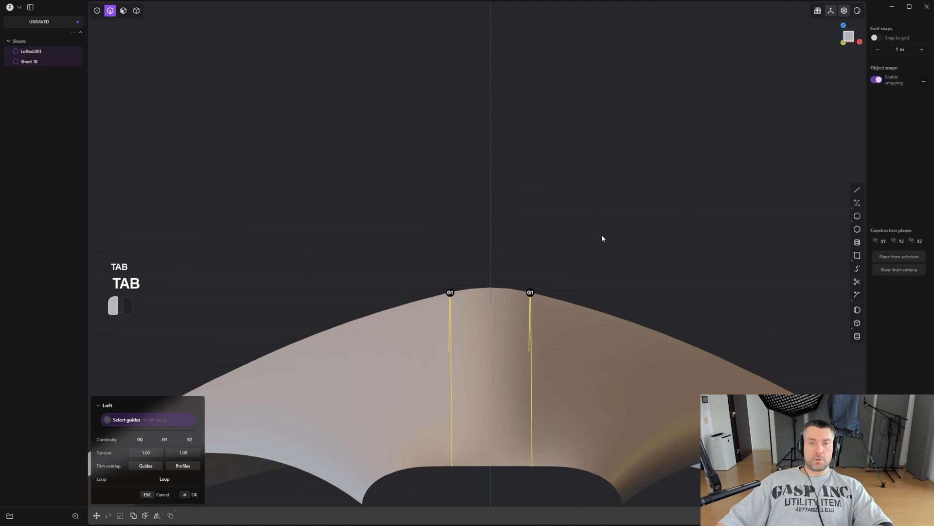
pyautogui.rightClick(604, 233)
# - Join the two halves and the central lofted strip into a single sheet
pyautogui.scroll(-3, 604, 233)
pyautogui.moveTo(612, 234); pyautogui.dragTo(588, 267, button='middle')
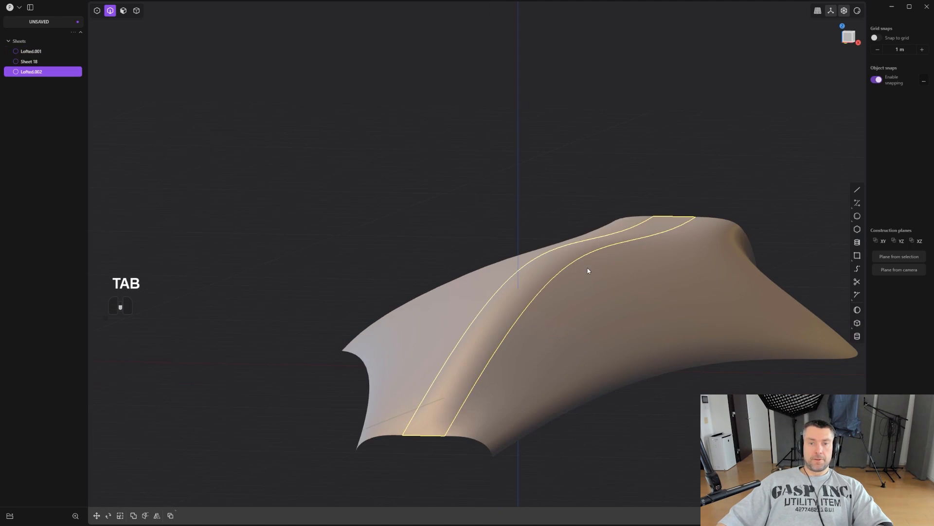
pyautogui.press('4')
pyautogui.keyDown('shift'); pyautogui.click(621, 291); pyautogui.keyUp('shift')
pyautogui.keyDown('shift'); pyautogui.moveTo(421, 210); pyautogui.dragTo(530, 207, button='middle'); pyautogui.keyUp('shift')
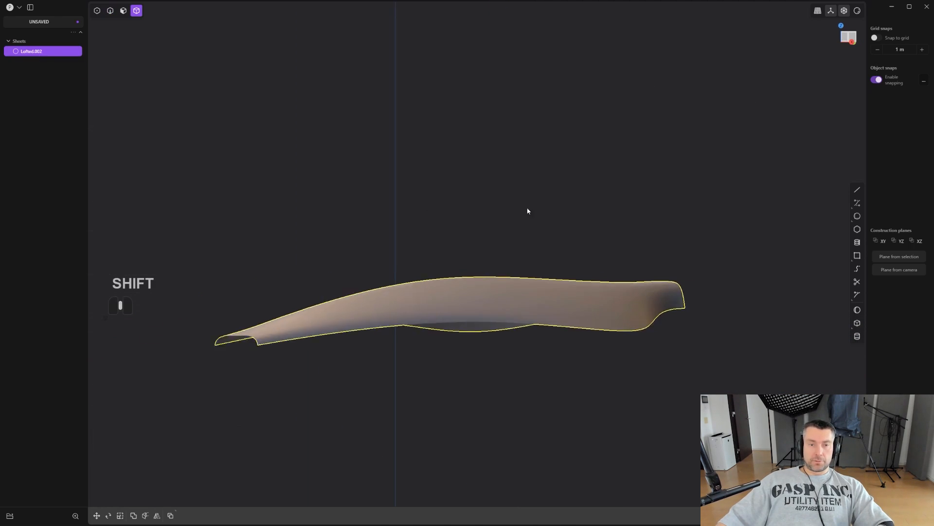
pyautogui.scroll(2, 529, 207)
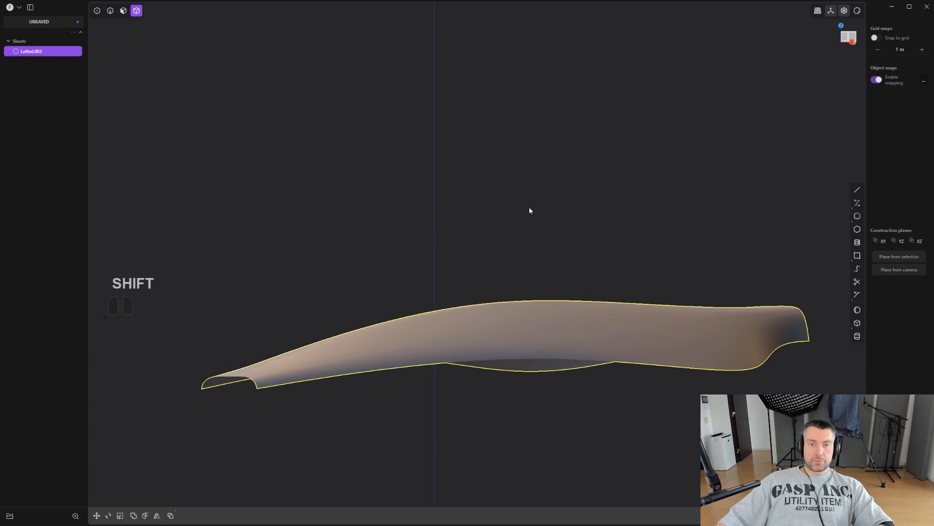
pyautogui.moveTo(498, 249); pyautogui.dragTo(583, 263, button='middle')
# - In the right view, draw a vertical line about 5 m long beside the body and duplicate it parallel along Y
pyautogui.keyDown('alt'); pyautogui.moveTo(631, 239); pyautogui.dragTo(597, 210, button='middle'); pyautogui.keyUp('alt')
pyautogui.keyDown('shift'); pyautogui.moveTo(596, 210); pyautogui.dragTo(340, 187, button='middle'); pyautogui.keyUp('shift')
pyautogui.keyDown('shift'); pyautogui.moveTo(665, 221); pyautogui.dragTo(497, 234, button='middle'); pyautogui.keyUp('shift')
pyautogui.click(858, 188)
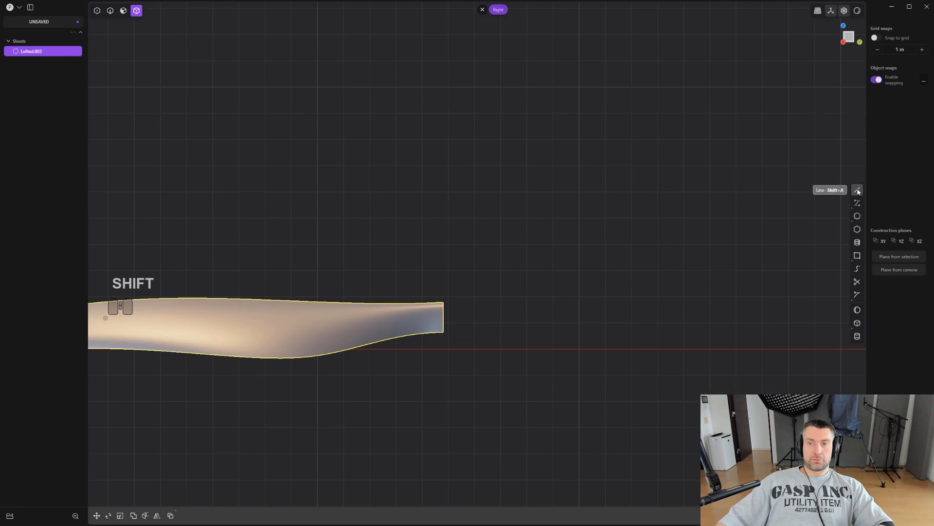
pyautogui.scroll(1, 666, 209)
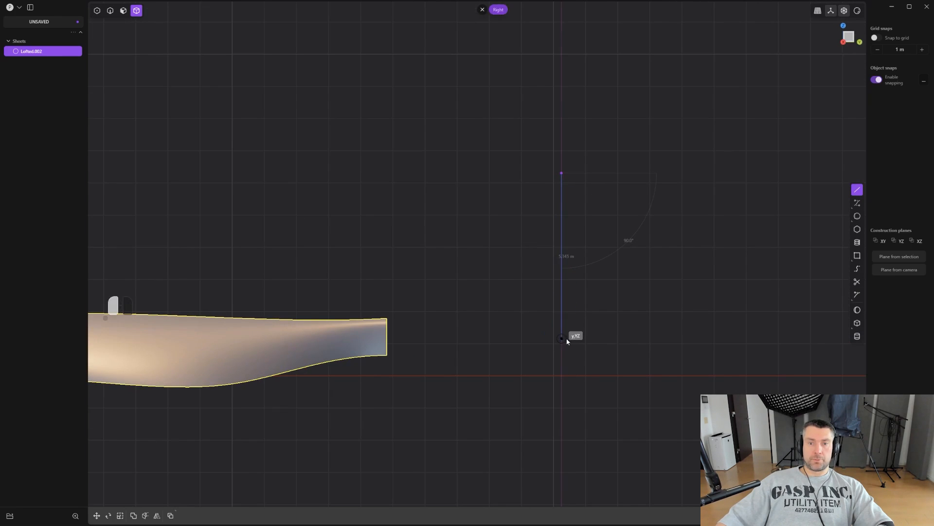
pyautogui.keyDown('shift'); pyautogui.click(567, 336); pyautogui.keyUp('shift')
pyautogui.hotkey('shift', 'd')
pyautogui.moveTo(529, 278); pyautogui.dragTo(742, 278)
pyautogui.keyDown('shift'); pyautogui.moveTo(650, 222); pyautogui.dragTo(577, 329, button='middle'); pyautogui.keyUp('shift')
pyautogui.scroll(3, 576, 329)
pyautogui.click(545, 283)
# - Connect the upper endpoints of the two vertical lines with a Bridge Curve using G2 continuity
pyautogui.press('1')
pyautogui.moveTo(358, 230); pyautogui.dragTo(721, 365)
pyautogui.scroll(2, 633, 349)
pyautogui.hotkey('shift', 'q')
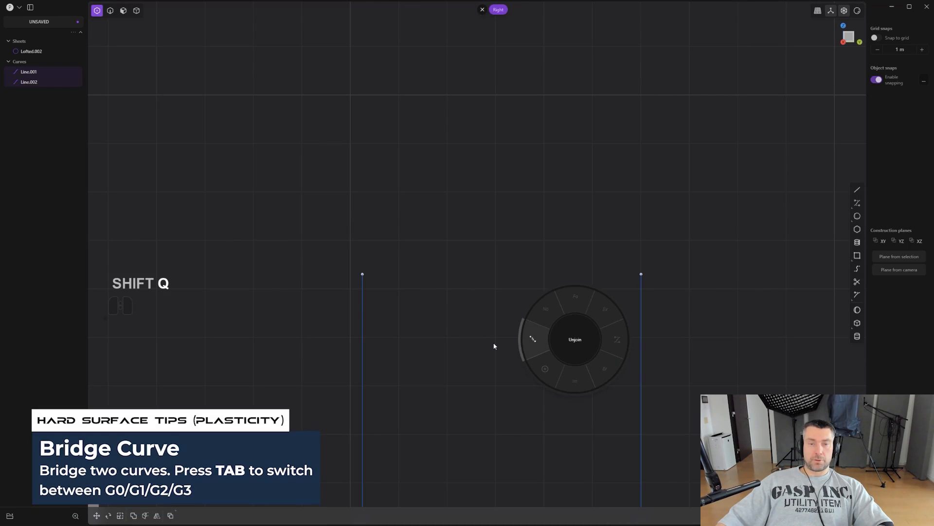
pyautogui.click(605, 366)
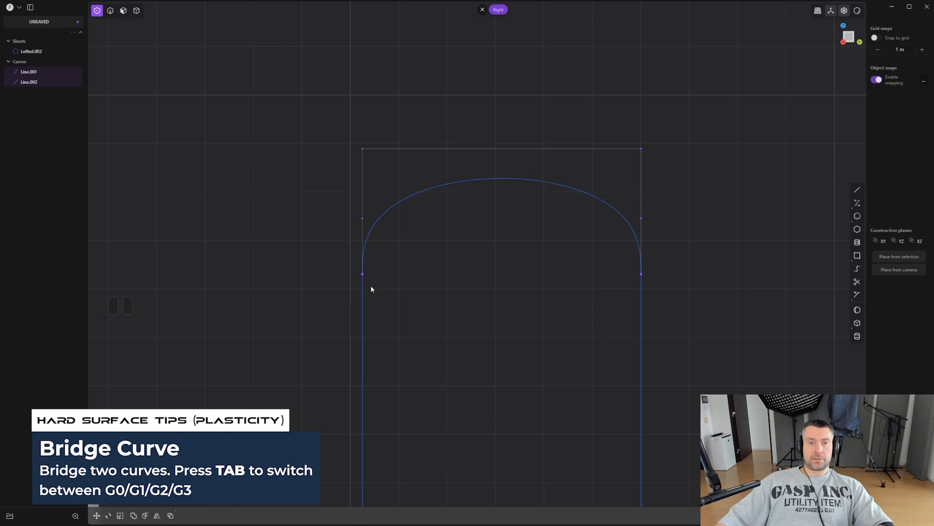
pyautogui.scroll(2, 364, 288)
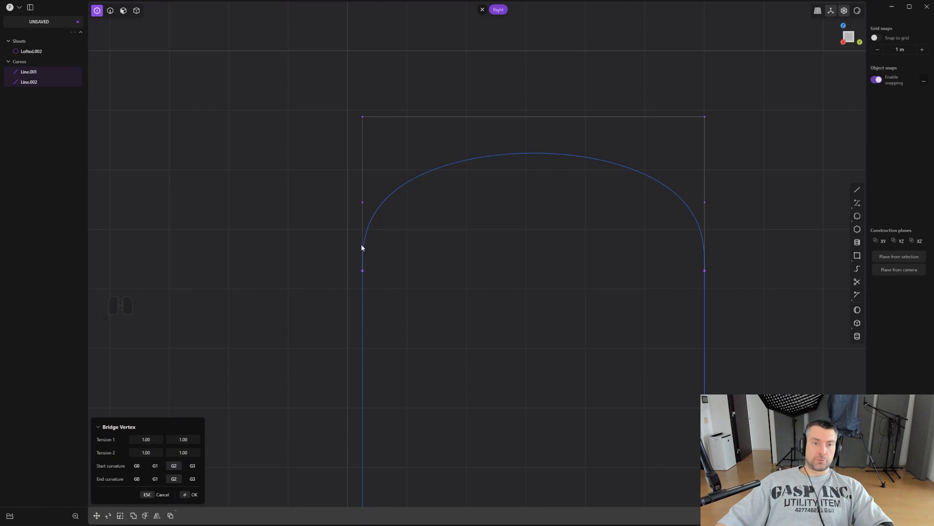
# - Delete the bridge curve between the two vertical lines
pyautogui.press('2')
pyautogui.click(440, 169)
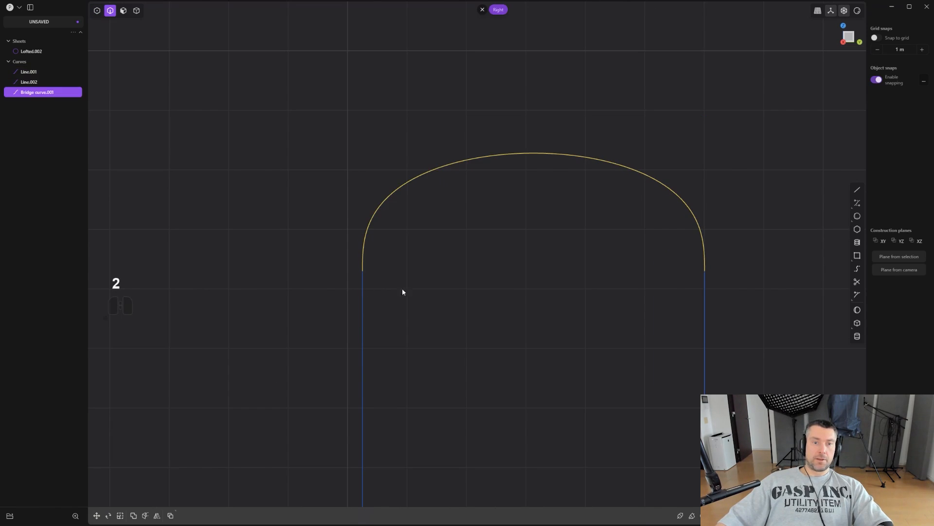
pyautogui.click(366, 323)
pyautogui.click(463, 163)
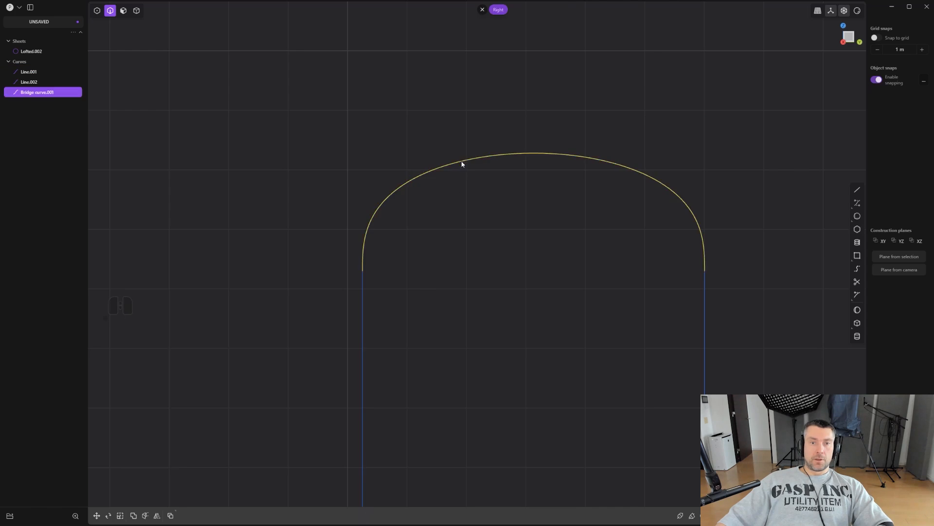
pyautogui.press('x')
# - Select the upper endpoints of both lines and start a new Bridge Curve between them
pyautogui.scroll(-1, 465, 204)
pyautogui.press('1')
pyautogui.moveTo(351, 232); pyautogui.dragTo(745, 293)
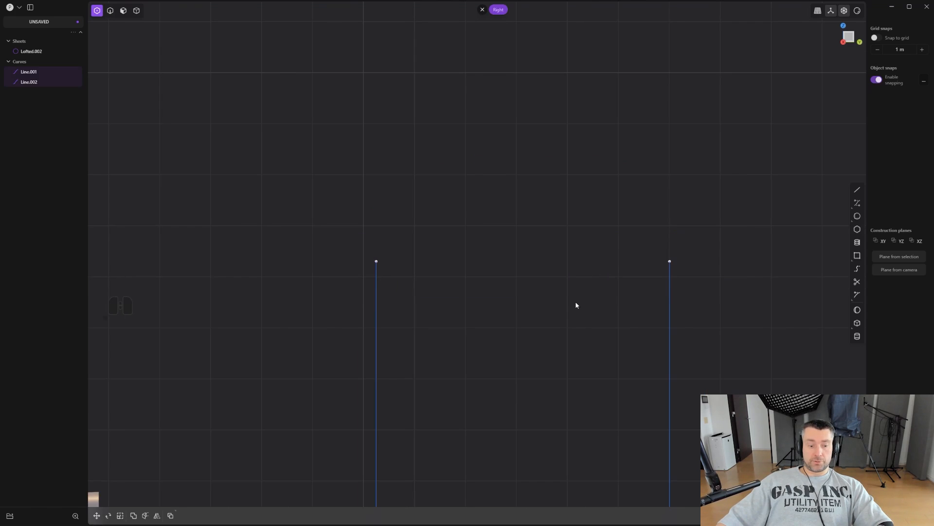
pyautogui.hotkey('shift', 'q')
pyautogui.hotkey('shift', 'q')
pyautogui.hotkey('shift', 'q')
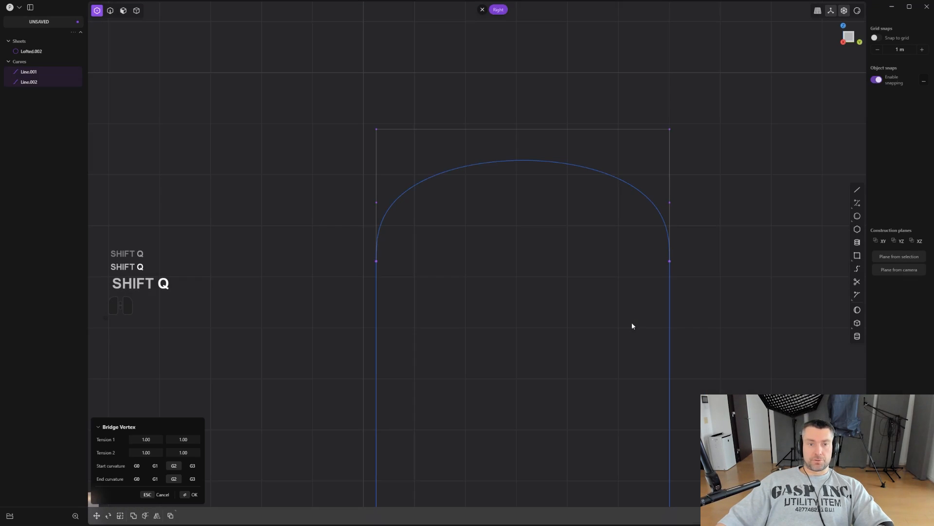
# - Compare the bridge curve's G0 to G3 continuity and accept it with G3 start and end curvature
pyautogui.click(192, 465)
pyautogui.press('Tab')
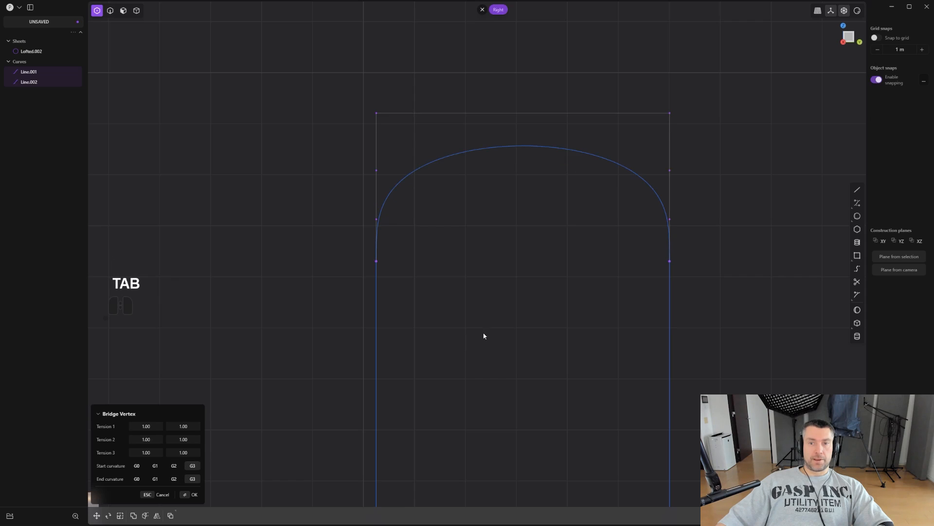
pyautogui.press('Tab')
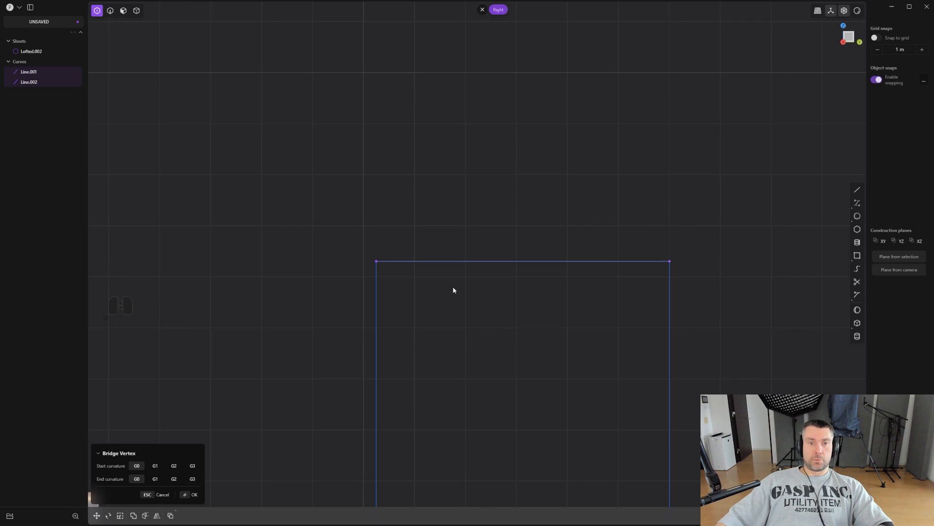
pyautogui.scroll(-2, 455, 291)
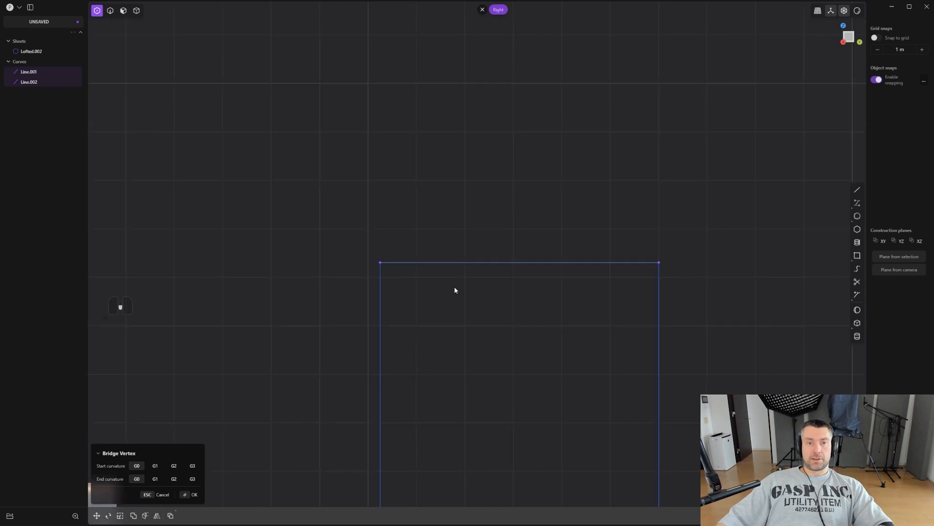
pyautogui.press('Tab')
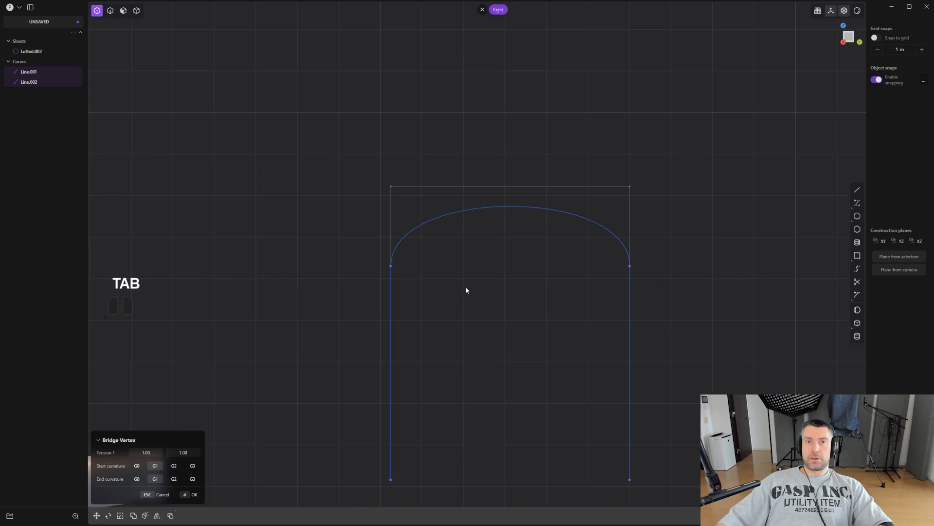
pyautogui.press('Tab')
pyautogui.press('Tab')
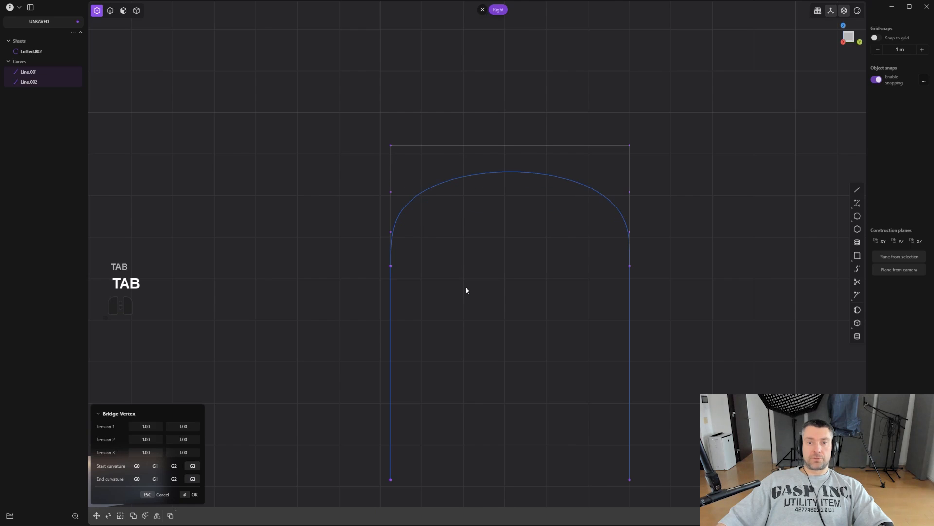
pyautogui.press('Return')
pyautogui.scroll(-4, 510, 267)
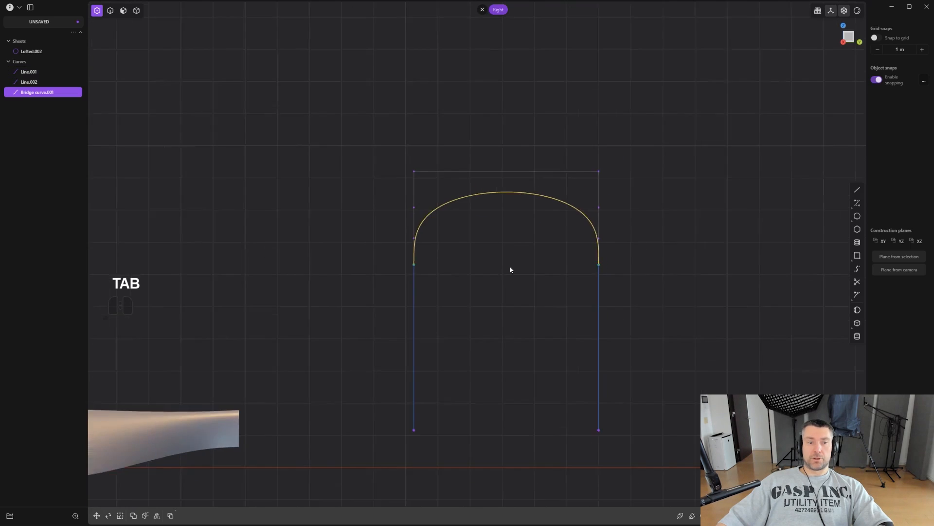
pyautogui.scroll(-3, 522, 276)
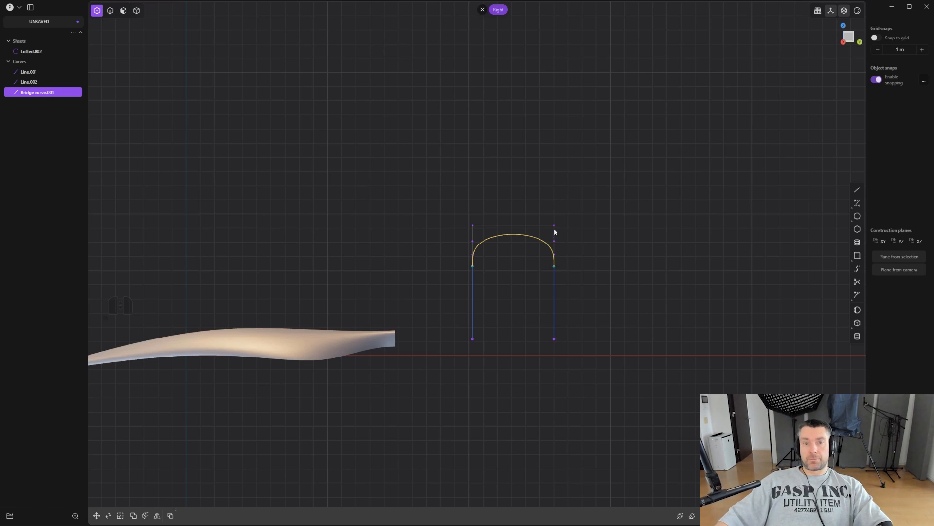
# - Delete the two vertical lines and their bridge curve, and undo the deletion
pyautogui.press('2')
pyautogui.scroll(4, 548, 217)
pyautogui.moveTo(677, 390); pyautogui.dragTo(512, 258)
pyautogui.press('x')
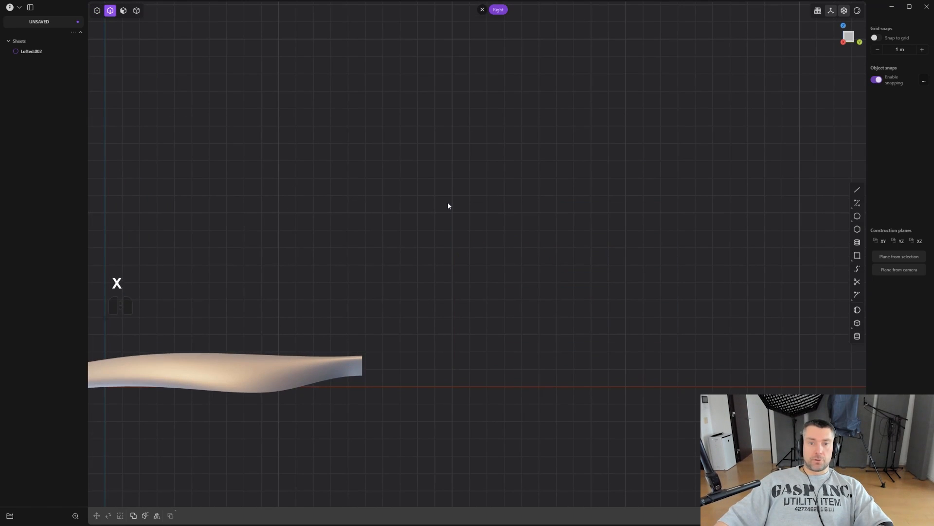
pyautogui.moveTo(448, 204); pyautogui.dragTo(550, 259, button='middle')
pyautogui.hotkey('ctrl', 'z')
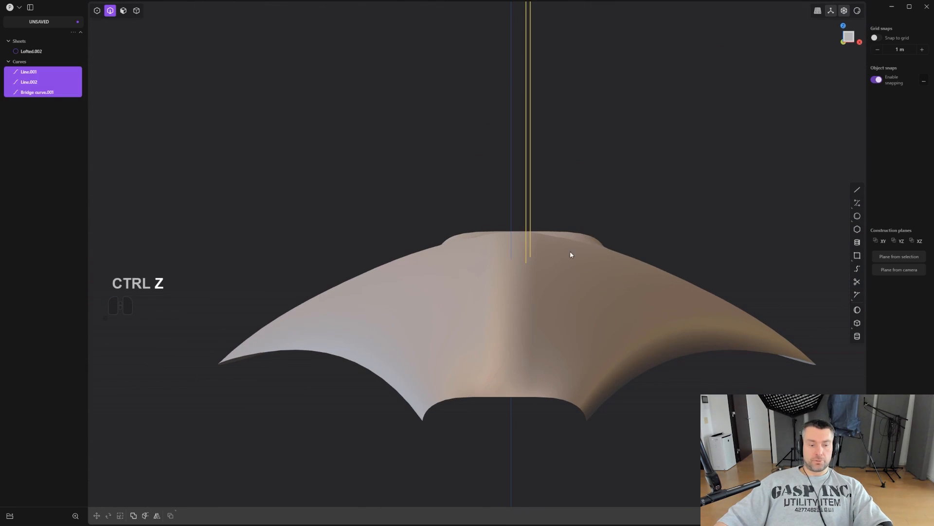
# - Delete the central lofted strip face from the joined body, leaving the two halves separate
pyautogui.click(600, 256)
pyautogui.press('2')
pyautogui.press('3')
pyautogui.click(512, 249)
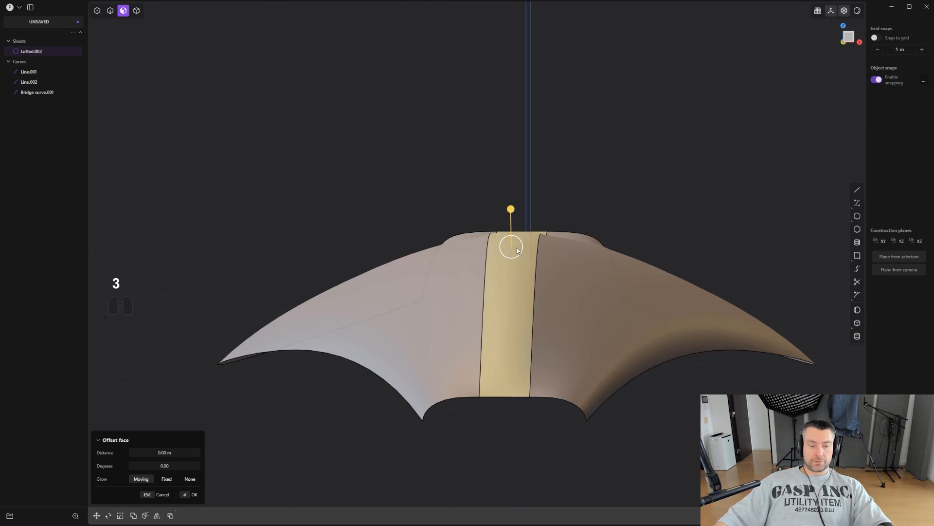
pyautogui.hotkey('shift', 'x')
pyautogui.scroll(-4, 582, 239)
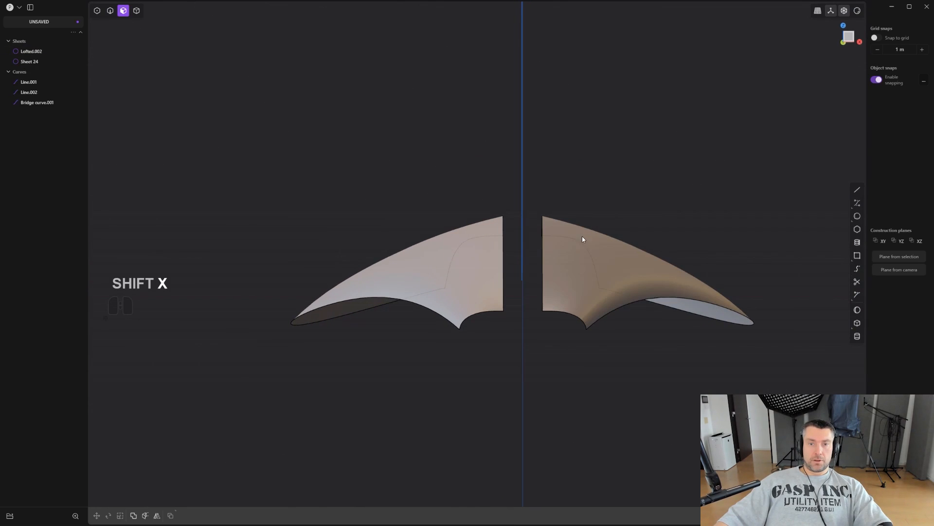
# - Rotate the half sheet on the positive X side slightly around the Y axis
pyautogui.click(582, 232)
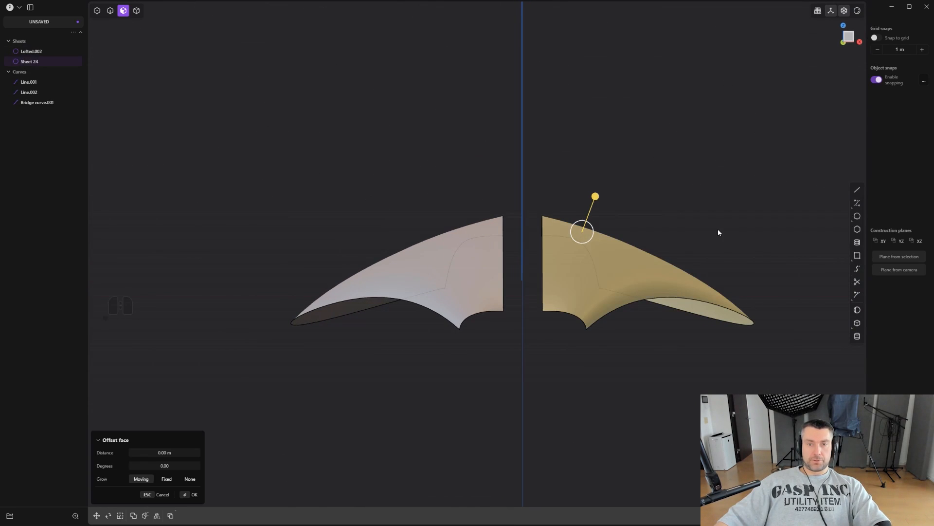
pyautogui.press('4')
pyautogui.click(657, 268)
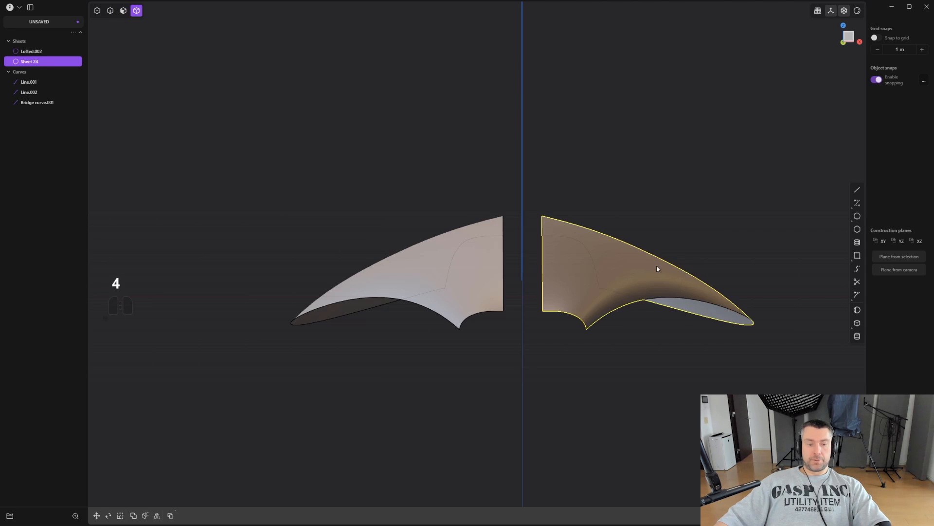
pyautogui.press('r')
pyautogui.moveTo(712, 252); pyautogui.dragTo(702, 261, button='middle')
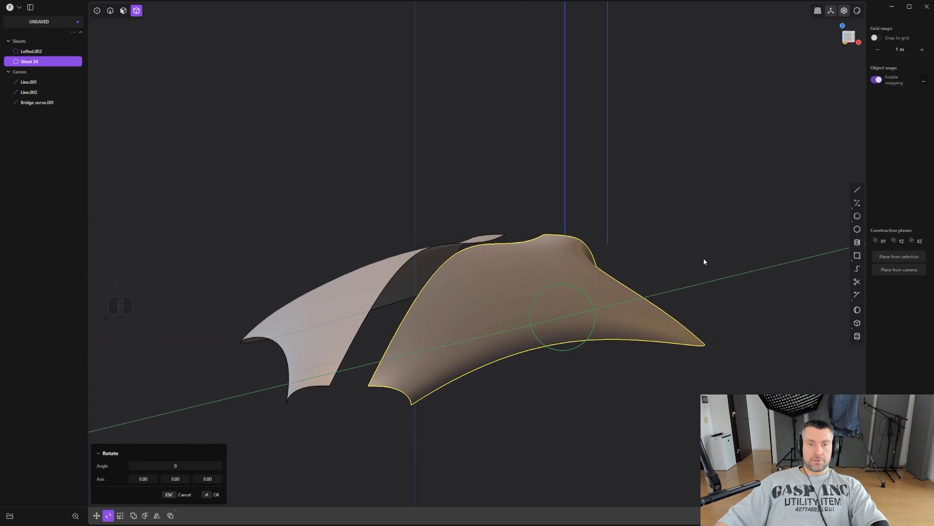
pyautogui.press('y')
# - Delete the unrotated half and mirror the rotated sheet across the YZ plane to replace it
pyautogui.click(428, 247)
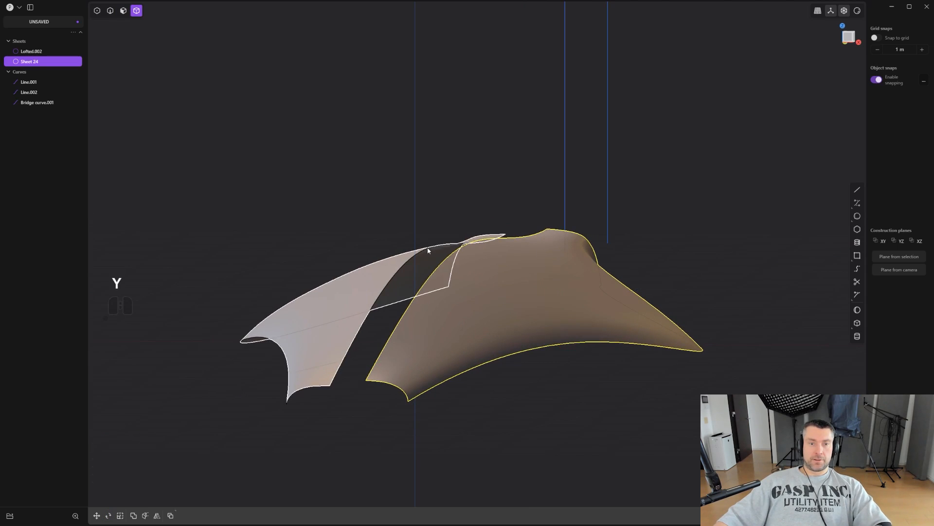
pyautogui.press('x')
pyautogui.click(477, 265)
pyautogui.hotkey('alt', 'x')
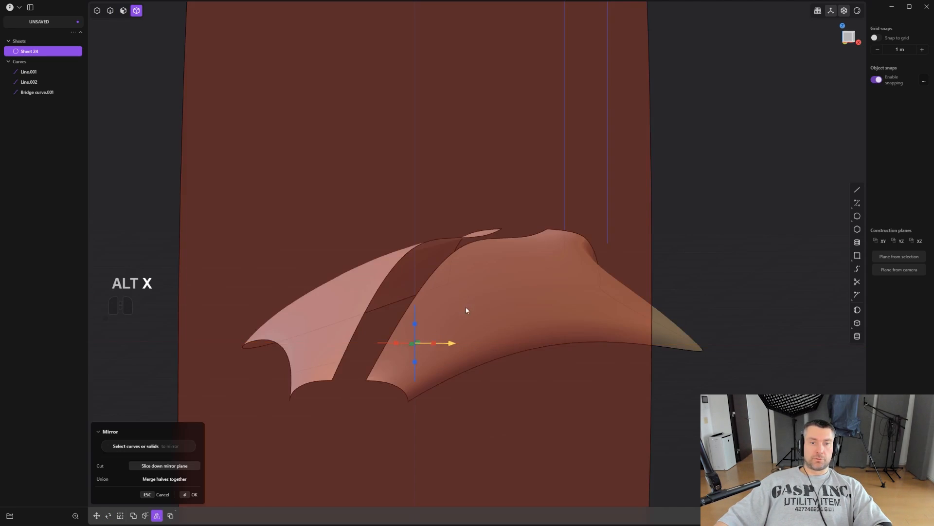
pyautogui.click(521, 265)
# - Loft a strip with G1 continuity between the inner edges of the two mirrored half sheets
pyautogui.press('2')
pyautogui.click(419, 278)
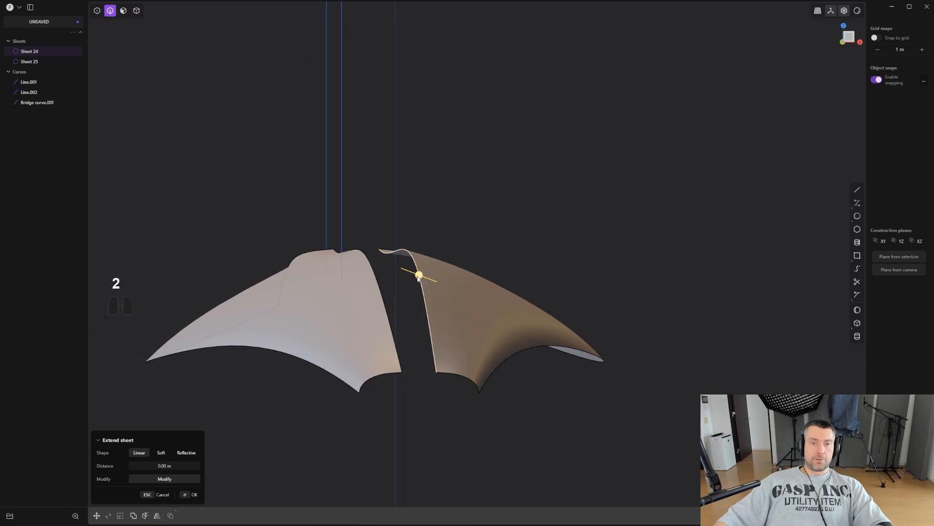
pyautogui.keyDown('shift'); pyautogui.click(378, 285); pyautogui.keyUp('shift')
pyautogui.press('l')
pyautogui.moveTo(457, 259); pyautogui.dragTo(414, 239, button='middle')
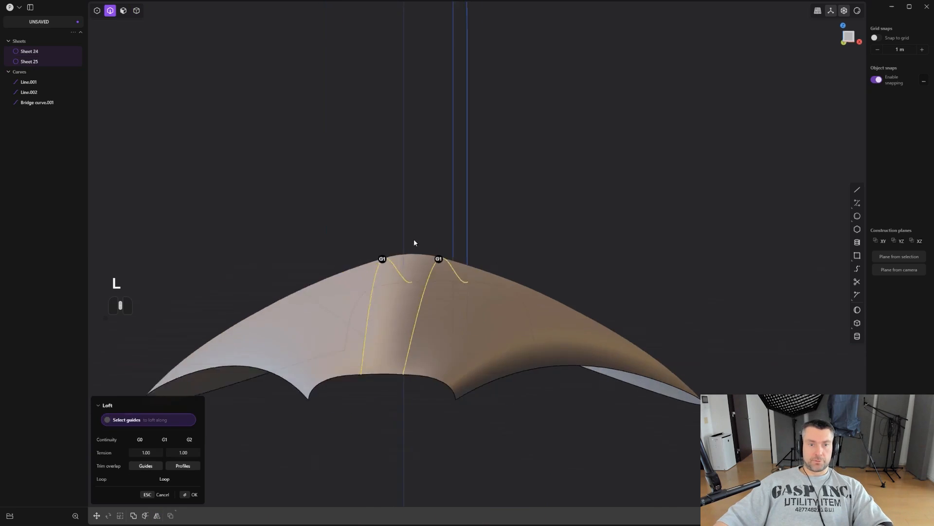
pyautogui.scroll(3, 414, 239)
pyautogui.scroll(-3, 415, 236)
pyautogui.press('Return')
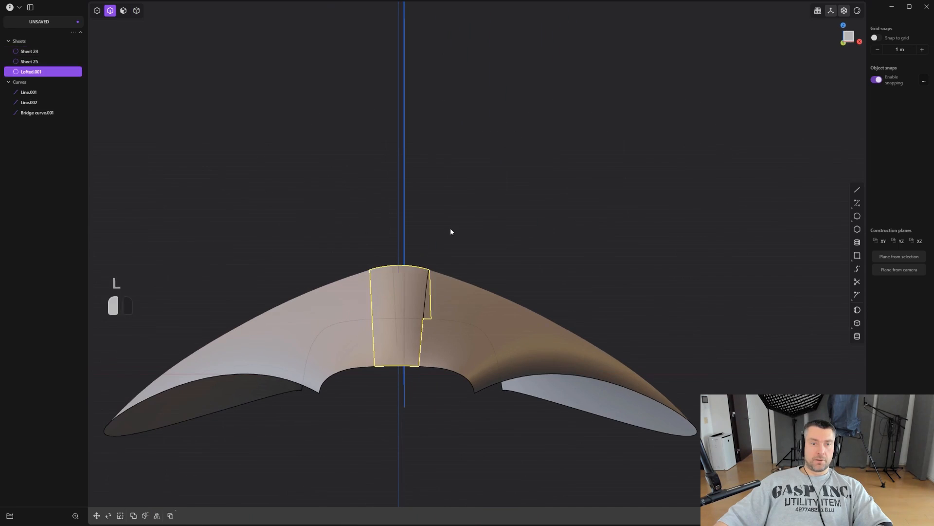
# - Join the central lofted strip with both half sheets into one body and hide the display of its inner edges
pyautogui.click(402, 284)
pyautogui.keyDown('shift'); pyautogui.click(449, 293); pyautogui.keyUp('shift')
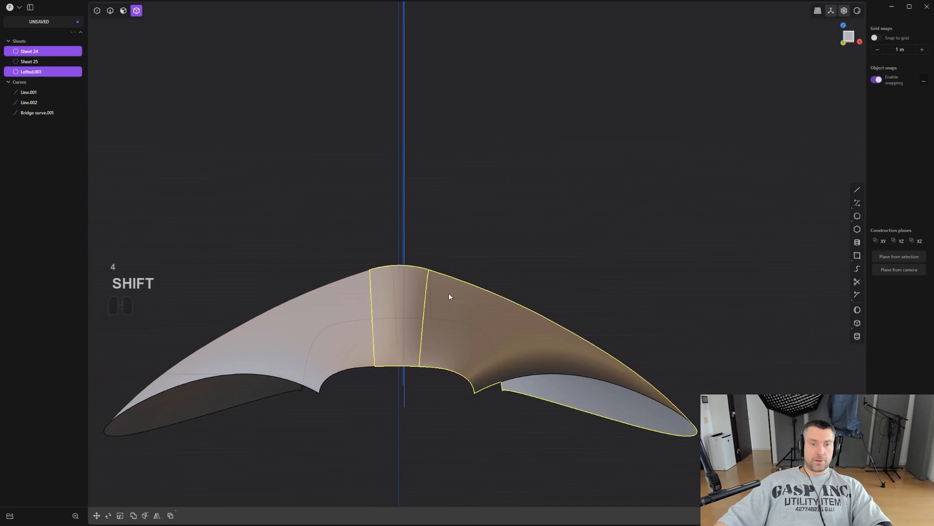
pyautogui.moveTo(449, 293); pyautogui.dragTo(480, 285, button='middle')
pyautogui.press('j')
pyautogui.scroll(-2, 516, 304)
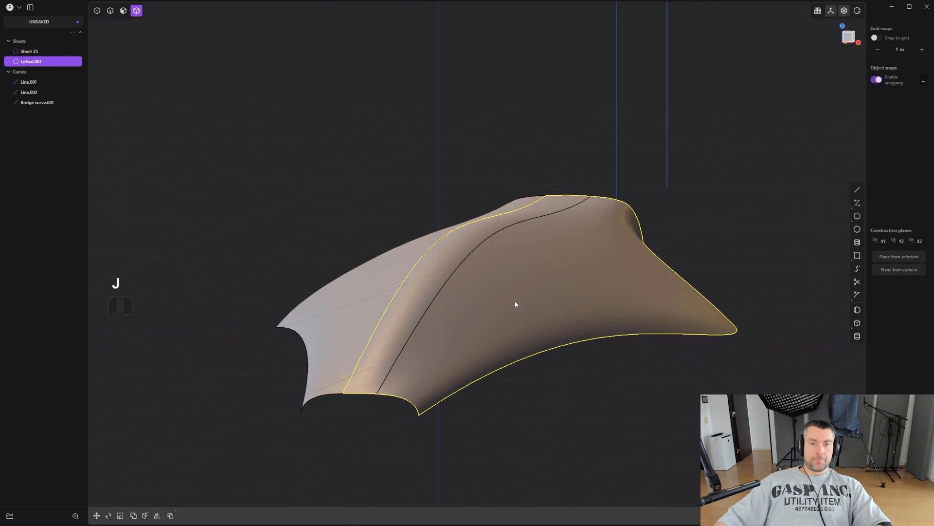
pyautogui.keyDown('shift'); pyautogui.click(422, 262); pyautogui.keyUp('shift')
pyautogui.scroll(3, 422, 263)
pyautogui.press('j')
pyautogui.moveTo(446, 241); pyautogui.dragTo(494, 221, button='middle')
pyautogui.hotkey('ctrl', 'e')
pyautogui.scroll(3, 474, 254)
pyautogui.scroll(-3, 478, 256)
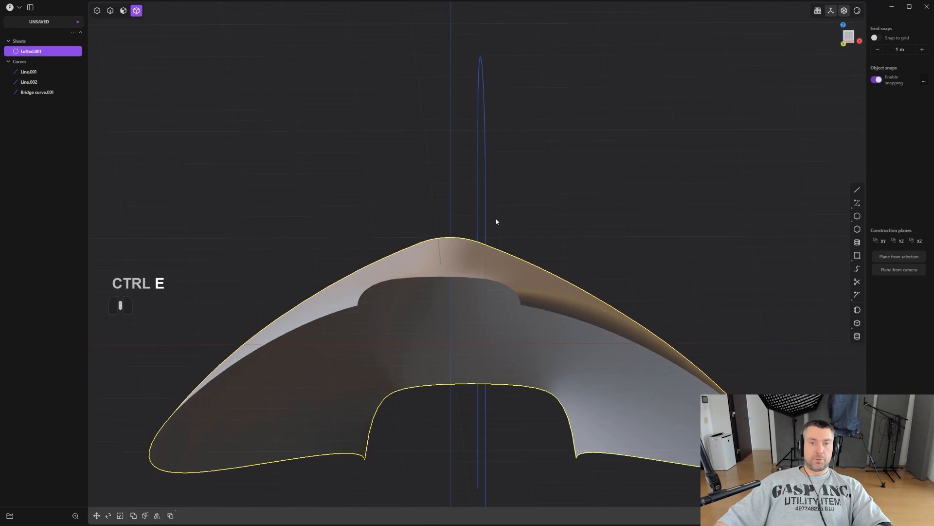
# - Scale the joined body along the X axis in two passes, the first to about 0.83
pyautogui.scroll(4, 457, 252)
pyautogui.scroll(-3, 491, 258)
pyautogui.moveTo(663, 229); pyautogui.dragTo(681, 325, button='middle')
pyautogui.scroll(-4, 681, 326)
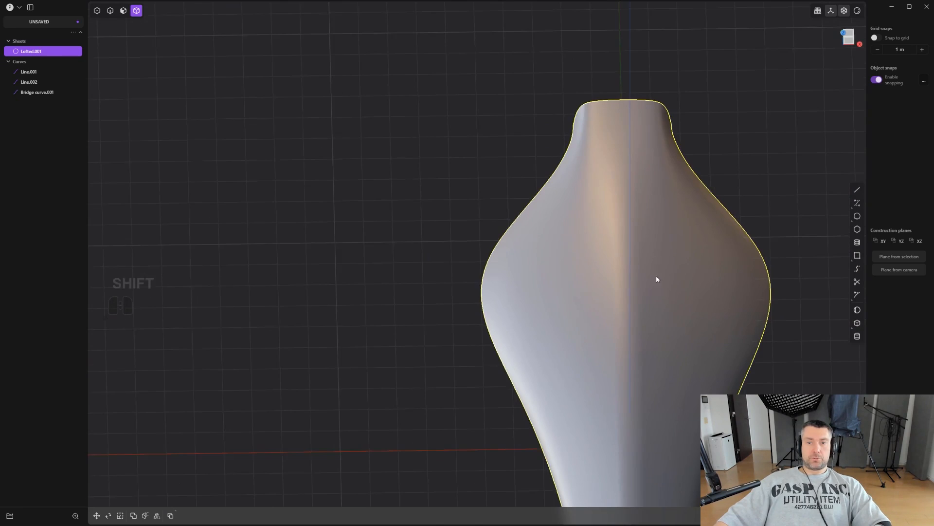
pyautogui.keyDown('shift'); pyautogui.moveTo(656, 275); pyautogui.dragTo(510, 163, button='middle'); pyautogui.keyUp('shift')
pyautogui.scroll(-2, 510, 164)
pyautogui.press('s')
pyautogui.press('x')
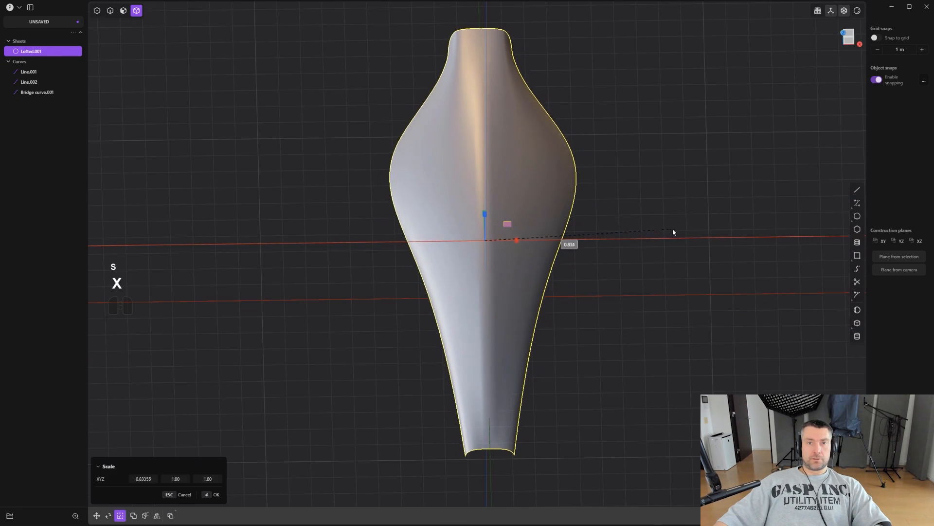
pyautogui.click(663, 227)
pyautogui.keyDown('alt'); pyautogui.moveTo(663, 227); pyautogui.dragTo(777, 199, button='middle'); pyautogui.keyUp('alt')
pyautogui.scroll(2, 515, 195)
pyautogui.press('s')
pyautogui.press('x')
pyautogui.rightClick(676, 255)
# - Draw a tall rectangle over the middle of the body in the front view and cut the body with it
pyautogui.scroll(1, 649, 210)
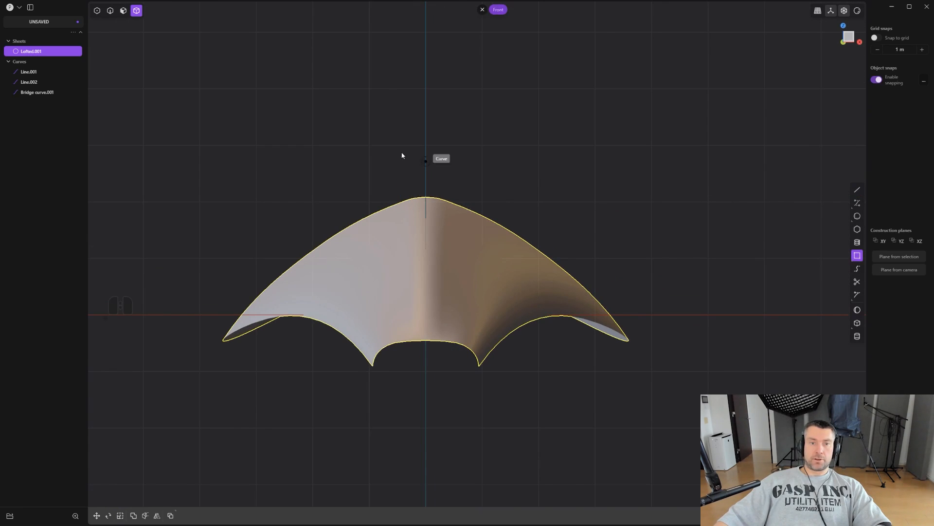
pyautogui.moveTo(459, 366); pyautogui.dragTo(459, 367)
pyautogui.scroll(2, 459, 367)
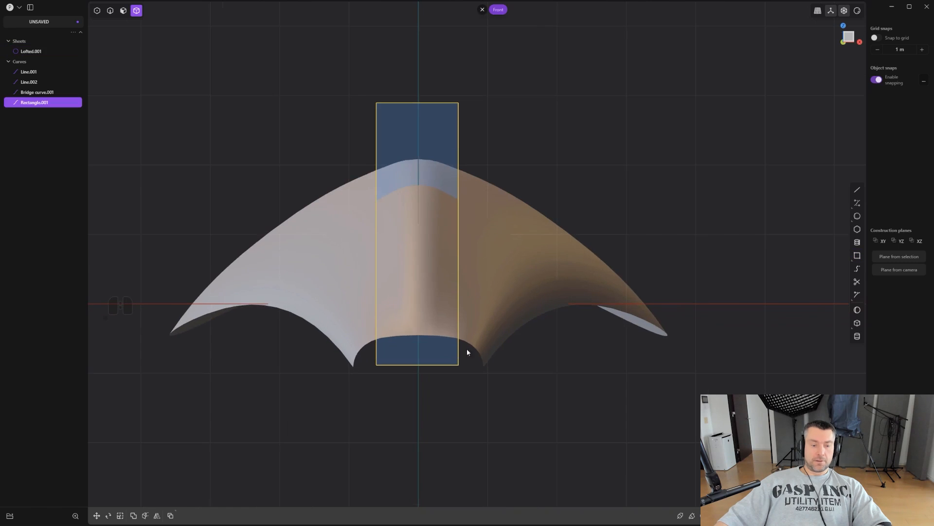
pyautogui.press('c')
pyautogui.click(491, 257)
pyautogui.click(556, 135)
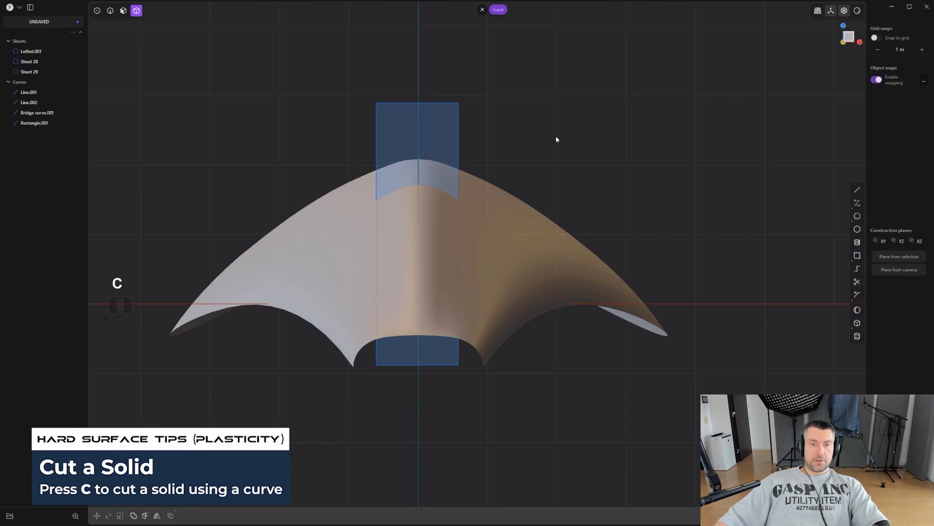
# - Delete the cut-out middle section of the body and the rectangle used for cutting
pyautogui.press('4')
pyautogui.click(406, 188)
pyautogui.press('x')
pyautogui.press('2')
pyautogui.click(450, 125)
pyautogui.press('x')
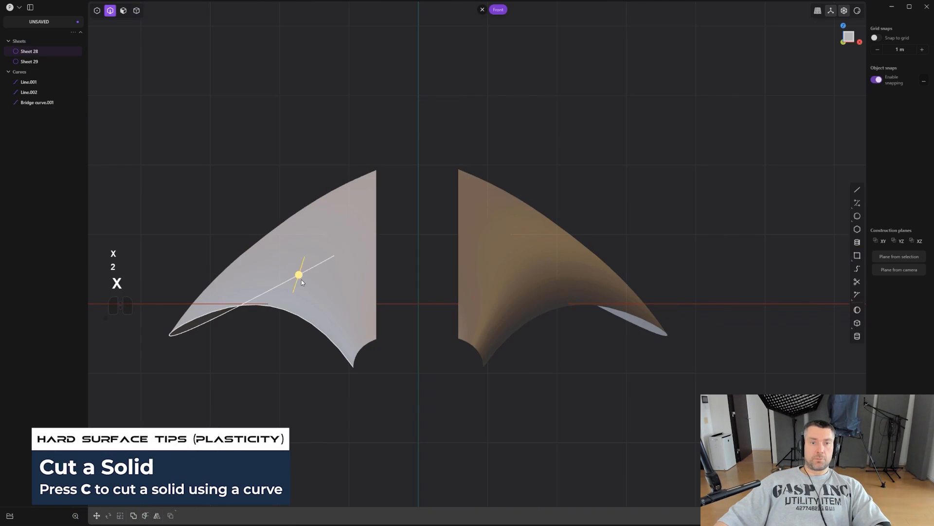
# - Delete the half on the negative X side and mirror the remaining half across the YZ plane
pyautogui.press('4')
pyautogui.click(316, 248)
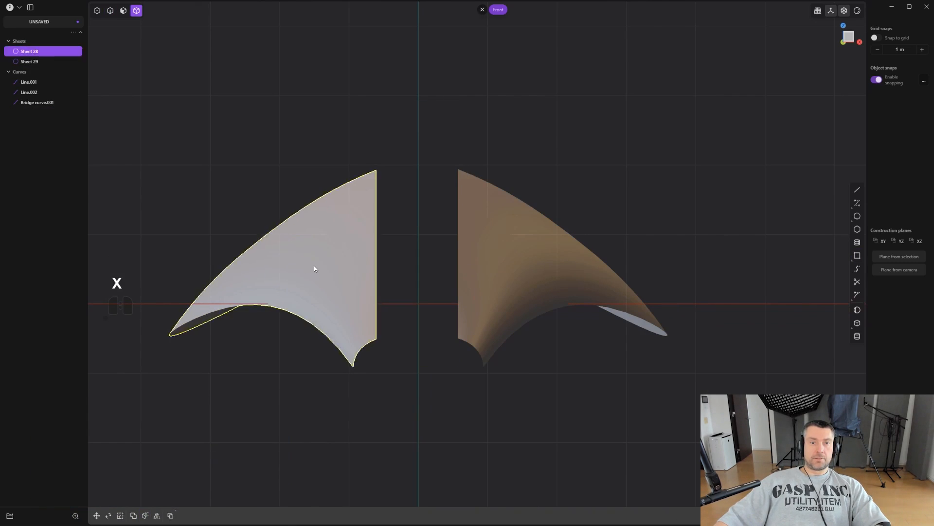
pyautogui.press('x')
pyautogui.click(465, 248)
pyautogui.hotkey('alt', 'x')
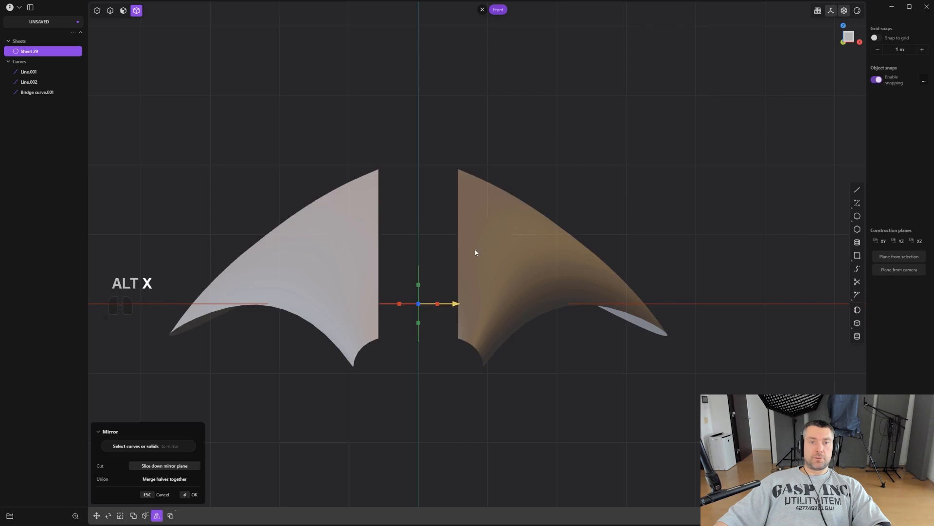
pyautogui.press('Return')
# - Loft a new central strip between the inner edges of the two trimmed halves
pyautogui.press('2')
pyautogui.moveTo(539, 146); pyautogui.dragTo(461, 181, button='middle')
pyautogui.click(459, 175)
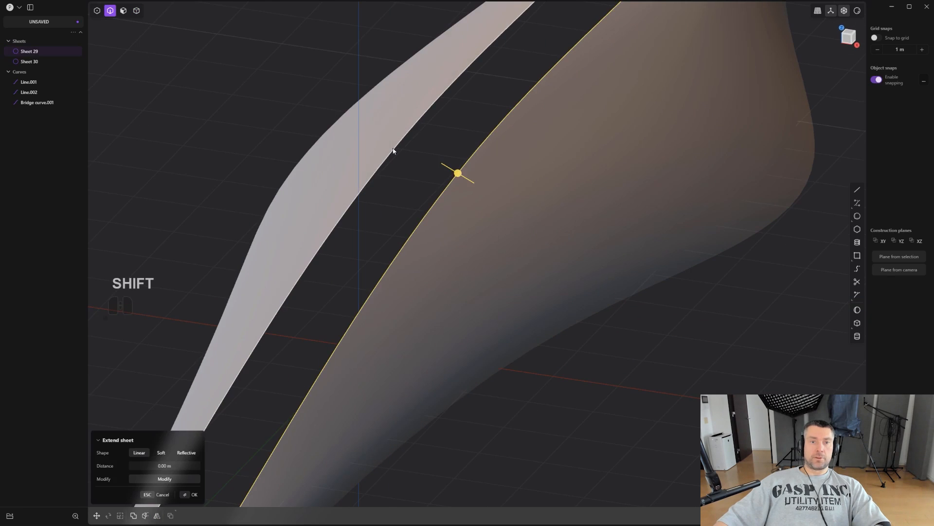
pyautogui.keyDown('shift'); pyautogui.click(398, 153); pyautogui.keyUp('shift')
pyautogui.press('l')
pyautogui.moveTo(413, 162); pyautogui.dragTo(512, 185, button='middle')
pyautogui.scroll(-2, 506, 119)
# - Join the new central strip with both halves into a single sheet
pyautogui.press('4')
pyautogui.keyDown('shift'); pyautogui.click(457, 160); pyautogui.keyUp('shift')
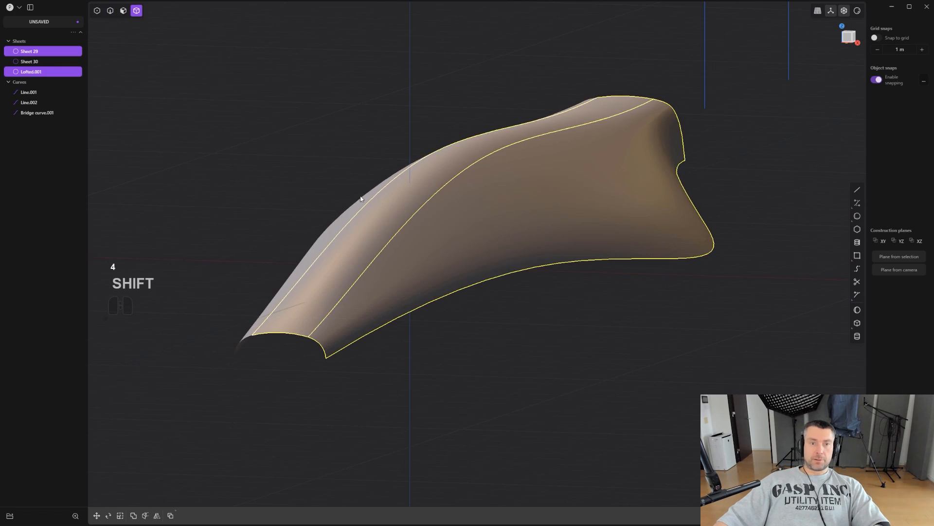
pyautogui.keyDown('shift'); pyautogui.click(349, 212); pyautogui.keyUp('shift')
pyautogui.scroll(2, 460, 197)
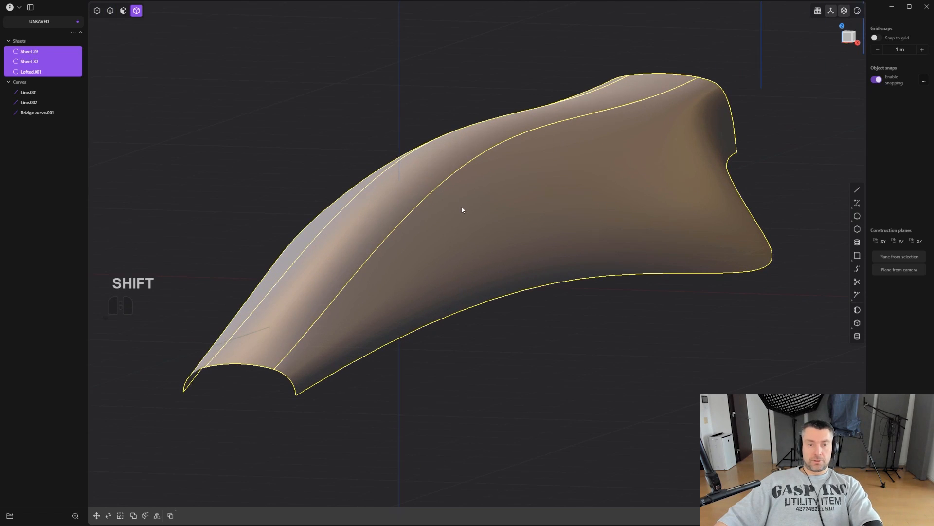
pyautogui.press('j')
pyautogui.moveTo(566, 200); pyautogui.dragTo(524, 196, button='middle')
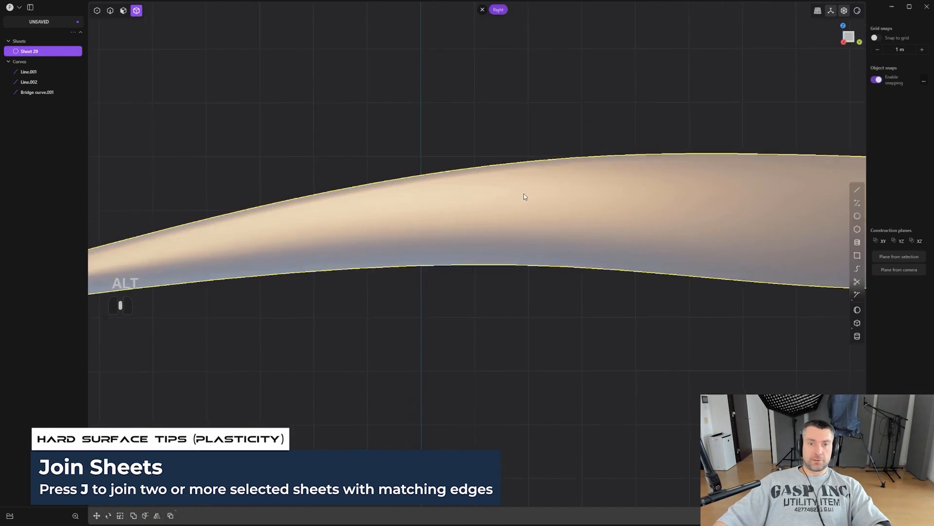
pyautogui.scroll(-3, 531, 207)
pyautogui.scroll(-3, 534, 209)
pyautogui.moveTo(570, 250); pyautogui.dragTo(657, 233, button='middle')
# - Loft an underside surface with G1 continuity between the two long lower outer edges of the joined sheet
pyautogui.press('2')
pyautogui.click(666, 269)
pyautogui.moveTo(665, 277); pyautogui.dragTo(638, 258, button='middle')
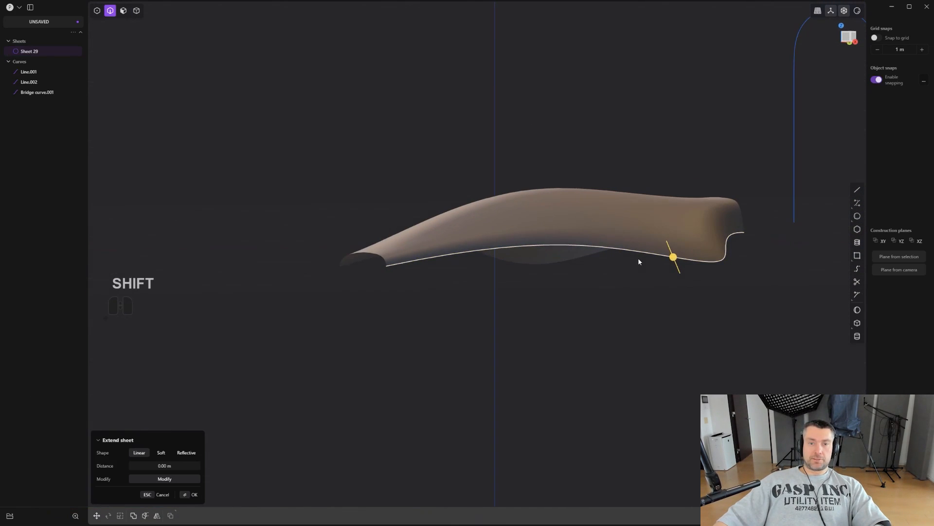
pyautogui.scroll(2, 576, 298)
pyautogui.press('l')
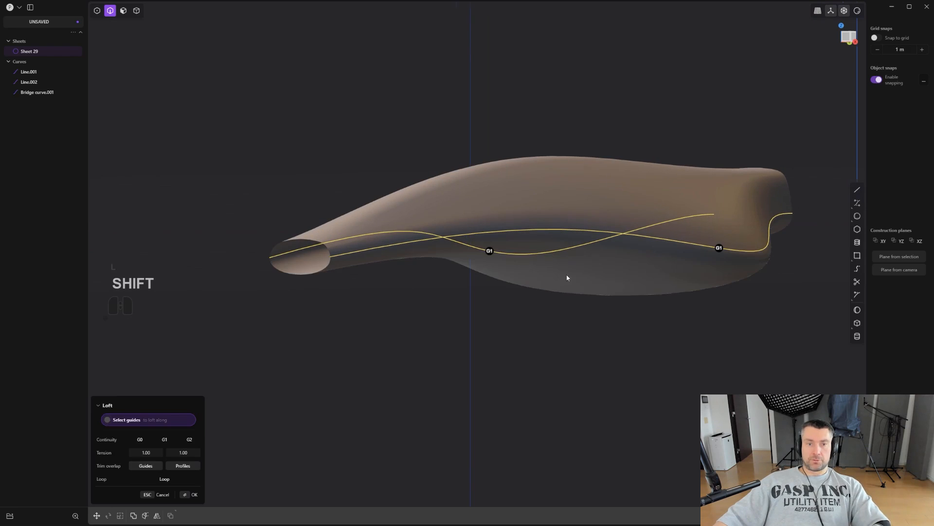
pyautogui.moveTo(567, 278); pyautogui.dragTo(531, 275, button='middle')
pyautogui.scroll(2, 532, 273)
pyautogui.scroll(-2, 531, 274)
pyautogui.keyDown('alt'); pyautogui.moveTo(619, 309); pyautogui.dragTo(612, 327, button='middle'); pyautogui.keyUp('alt')
pyautogui.scroll(-3, 611, 293)
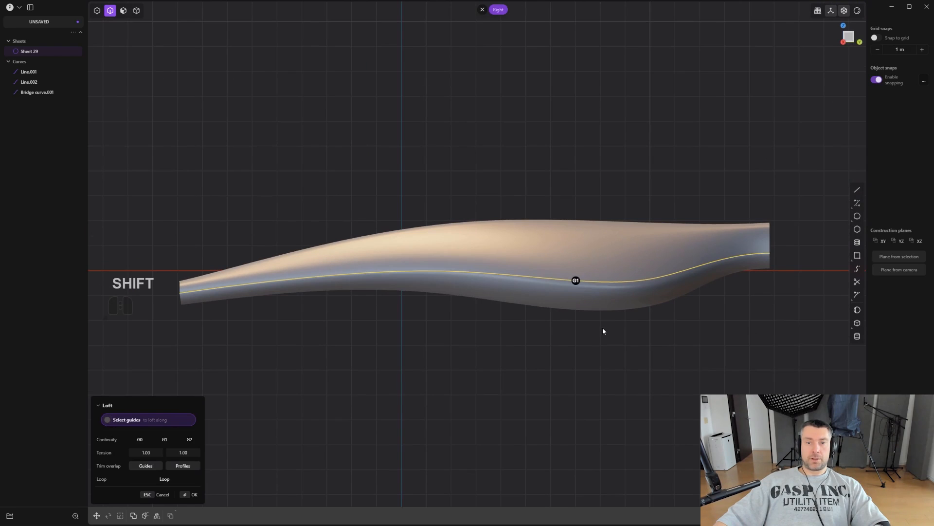
pyautogui.press('Tab')
pyautogui.press('Tab')
pyautogui.scroll(3, 592, 327)
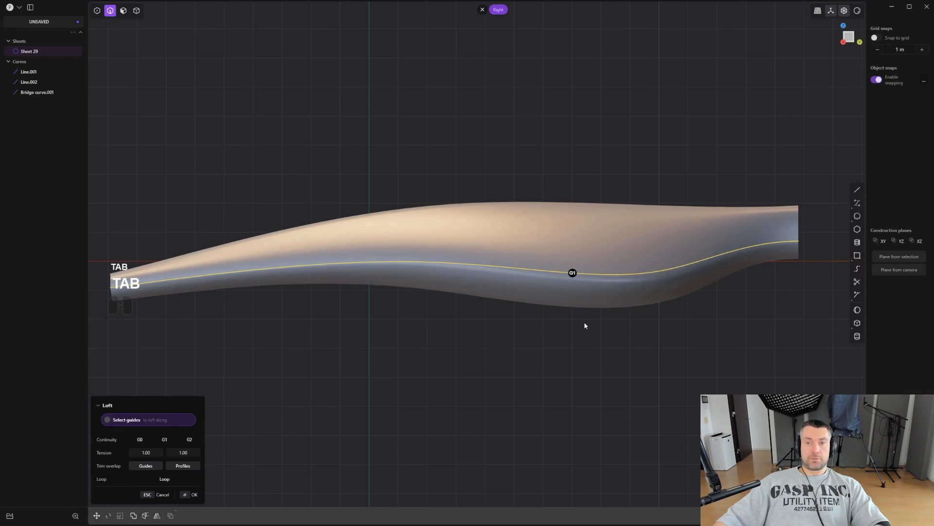
pyautogui.click(582, 335)
pyautogui.scroll(2, 583, 328)
pyautogui.scroll(1, 583, 331)
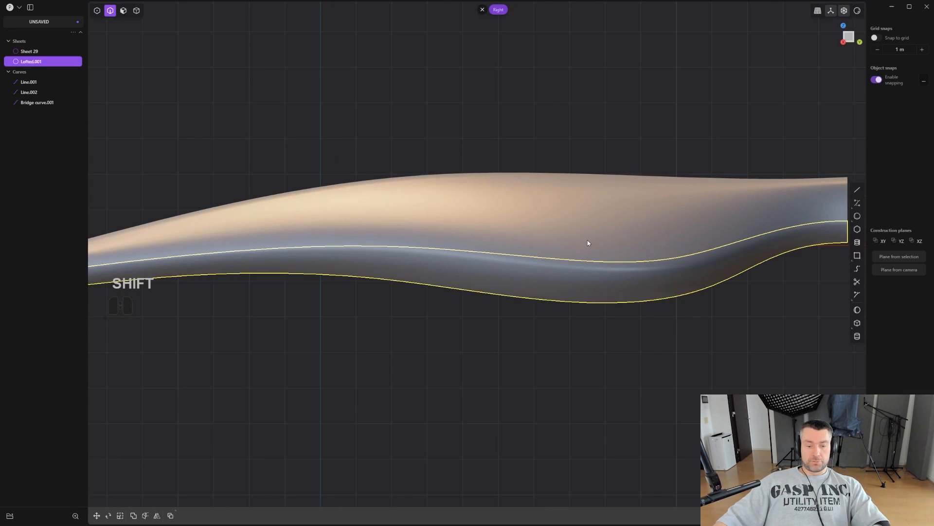
# - Join the underside loft with the upper sheet into one body
pyautogui.click(595, 280)
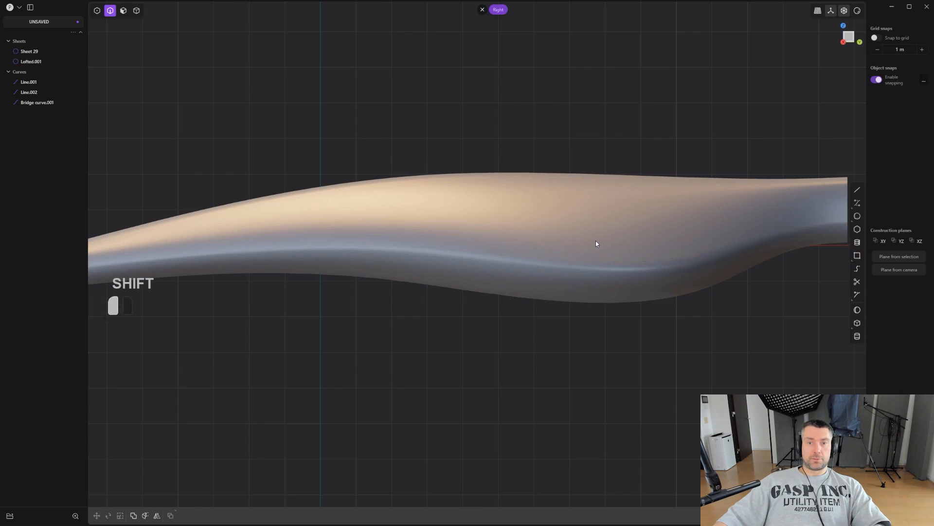
pyautogui.press('4')
pyautogui.click(582, 285)
pyautogui.keyDown('shift'); pyautogui.click(591, 239); pyautogui.keyUp('shift')
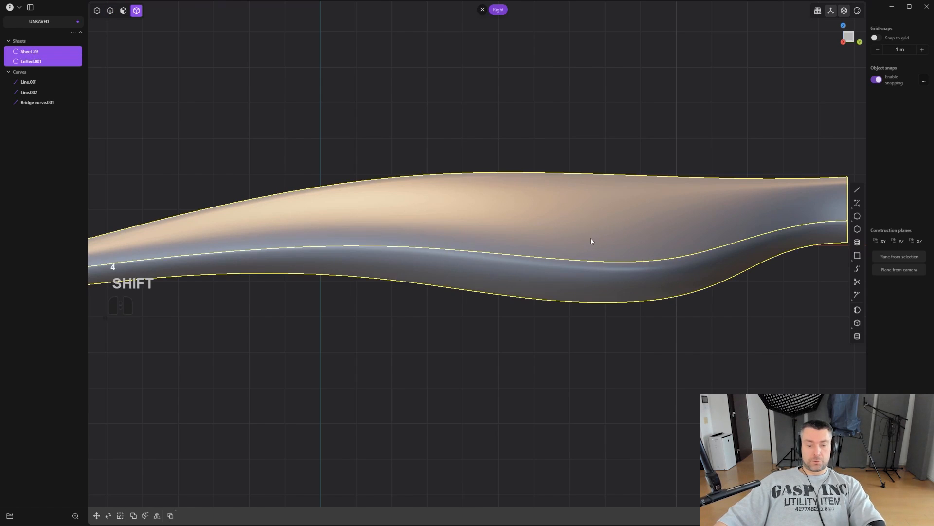
pyautogui.press('j')
pyautogui.moveTo(591, 241); pyautogui.dragTo(559, 240, button='middle')
# - Rotate the whole body about 1.77° around the X axis in the right view
pyautogui.press('alt')
pyautogui.scroll(-2, 559, 240)
pyautogui.press('r')
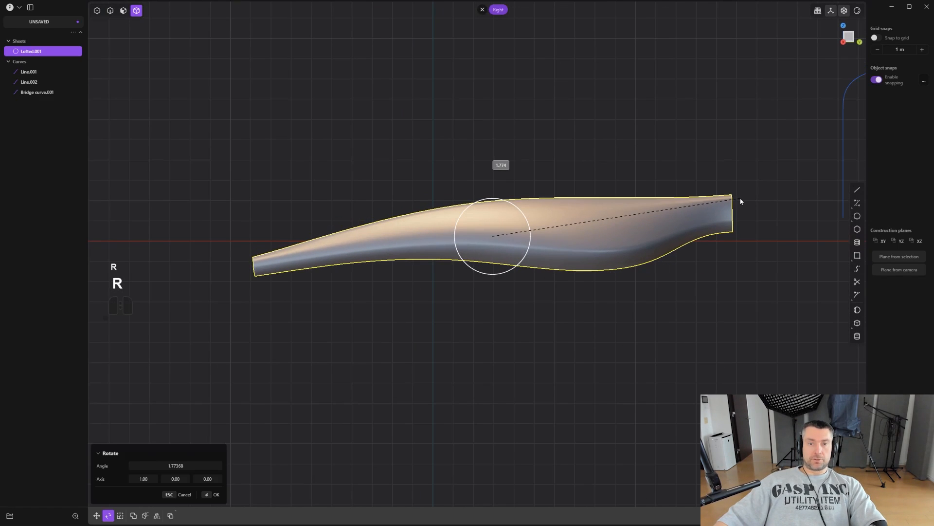
pyautogui.rightClick(740, 201)
# - Delete the two leftover vertical lines and their bridge curve beside the body
pyautogui.scroll(5, 739, 200)
pyautogui.keyDown('shift'); pyautogui.moveTo(659, 220); pyautogui.dragTo(611, 252, button='middle'); pyautogui.keyUp('shift')
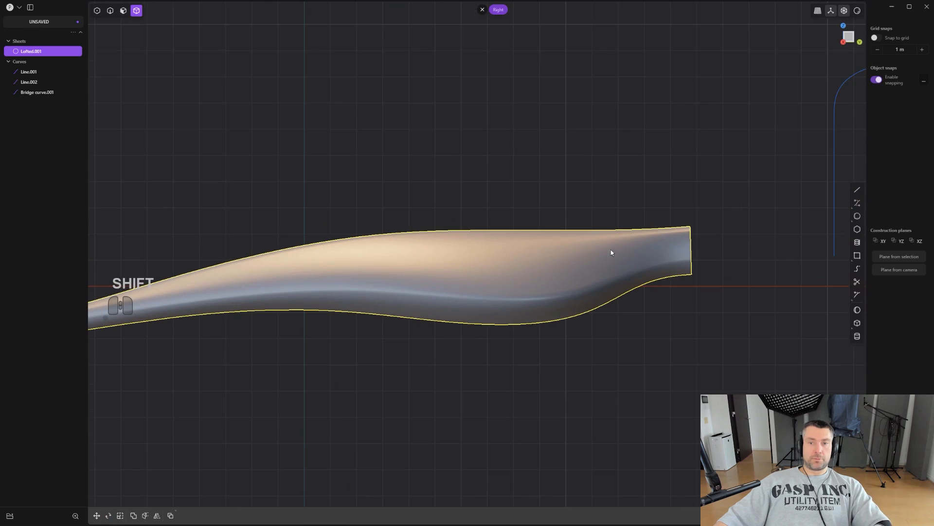
pyautogui.click(858, 190)
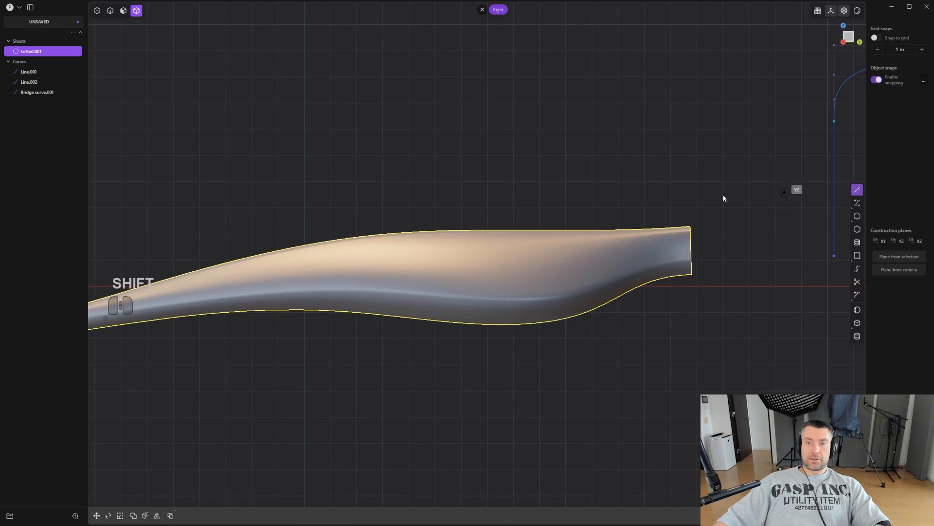
pyautogui.click(691, 191)
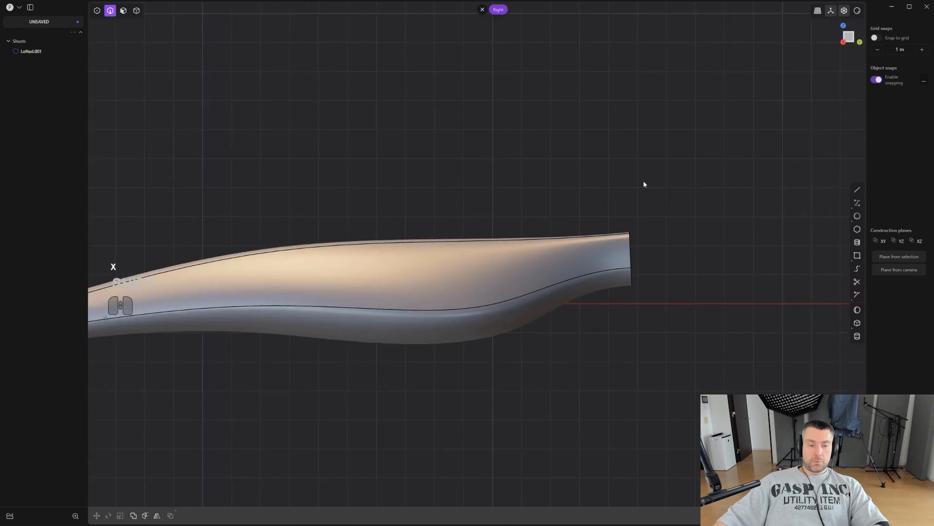
# - Draw a slanted line across the short neck on the body's positive Y end and cut the body with it
pyautogui.scroll(2, 644, 181)
pyautogui.hotkey('shift', 'a')
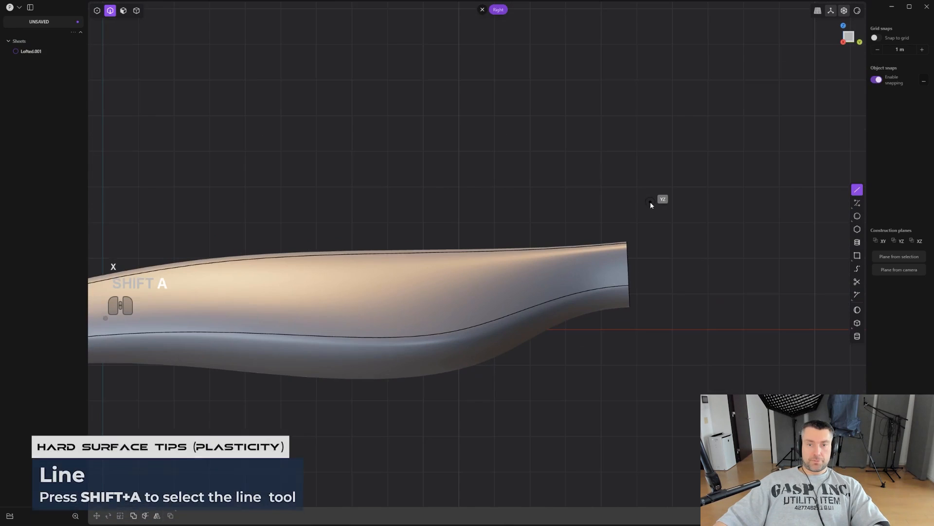
pyautogui.keyDown('shift'); pyautogui.moveTo(629, 187); pyautogui.dragTo(595, 151, button='middle'); pyautogui.keyUp('shift')
pyautogui.click(598, 128)
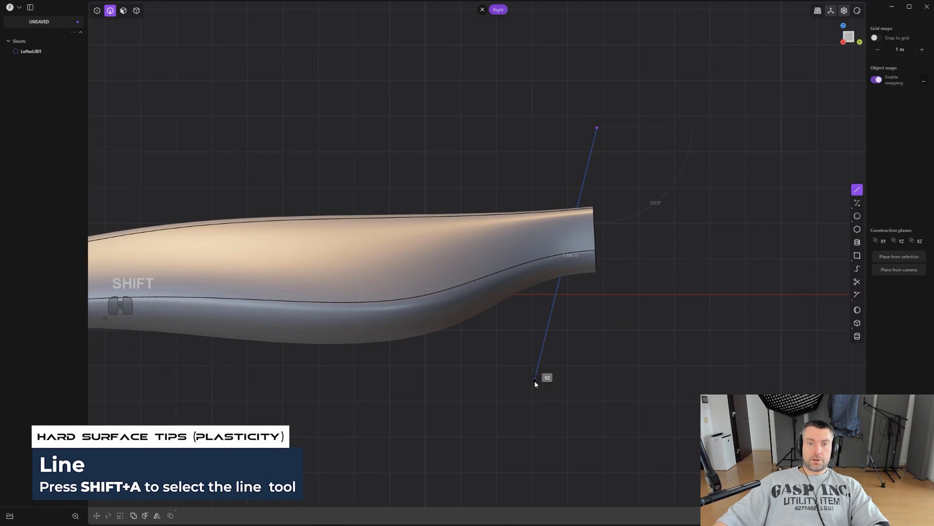
pyautogui.click(534, 382)
pyautogui.scroll(1, 535, 382)
pyautogui.press('c')
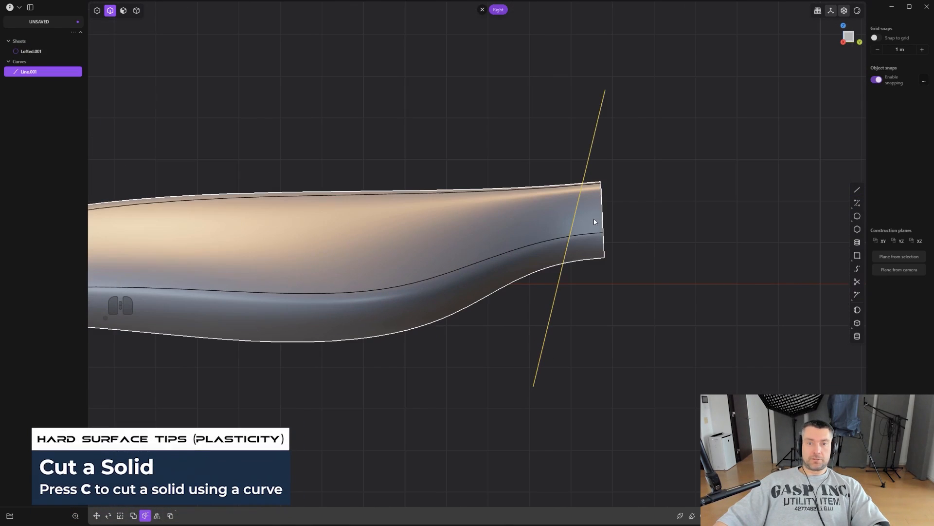
pyautogui.rightClick(692, 200)
# - Delete the cut-off end piece of the neck and the slanted cutting line
pyautogui.press('Delete')
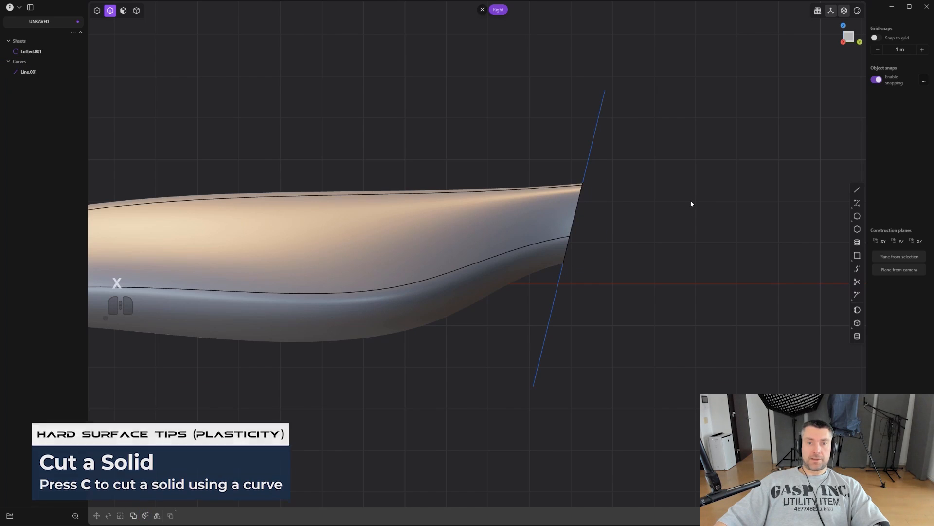
pyautogui.scroll(-3, 594, 138)
pyautogui.keyDown('shift'); pyautogui.moveTo(475, 212); pyautogui.dragTo(716, 213, button='middle'); pyautogui.keyUp('shift')
pyautogui.press('x')
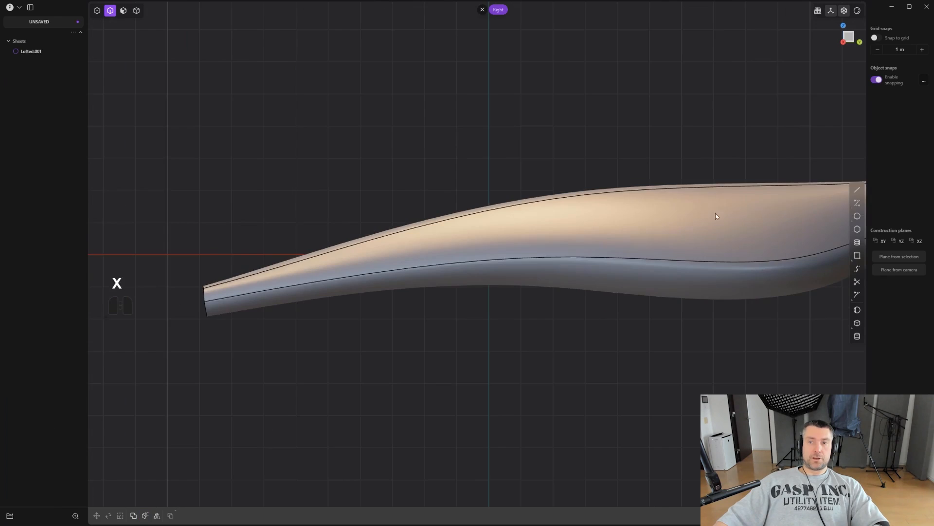
# - Draw a slanted line across the long tapered tail at the body's negative Y end and cut the body with it
pyautogui.scroll(-3, 715, 213)
pyautogui.keyDown('shift'); pyautogui.moveTo(457, 253); pyautogui.dragTo(553, 261, button='middle'); pyautogui.keyUp('shift')
pyautogui.scroll(3, 553, 261)
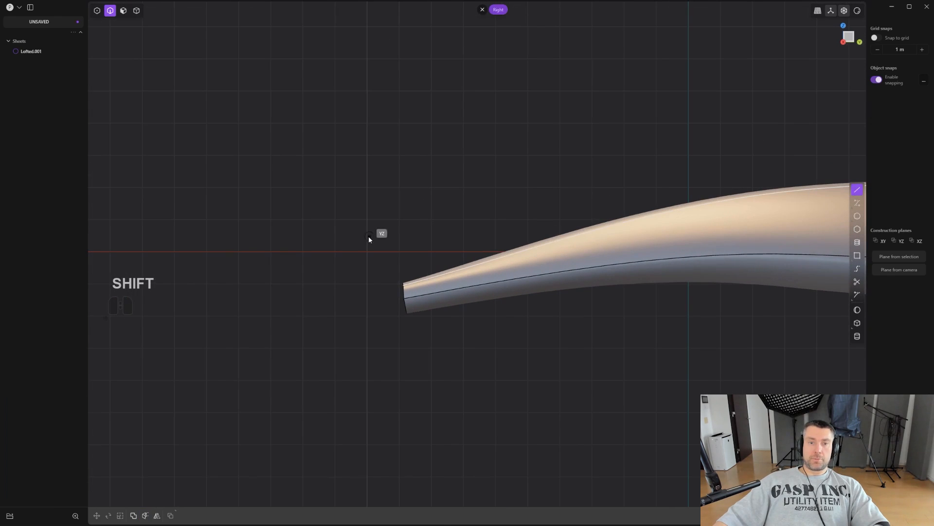
pyautogui.keyDown('shift'); pyautogui.click(354, 245); pyautogui.keyUp('shift')
pyautogui.click(591, 353)
pyautogui.scroll(2, 591, 352)
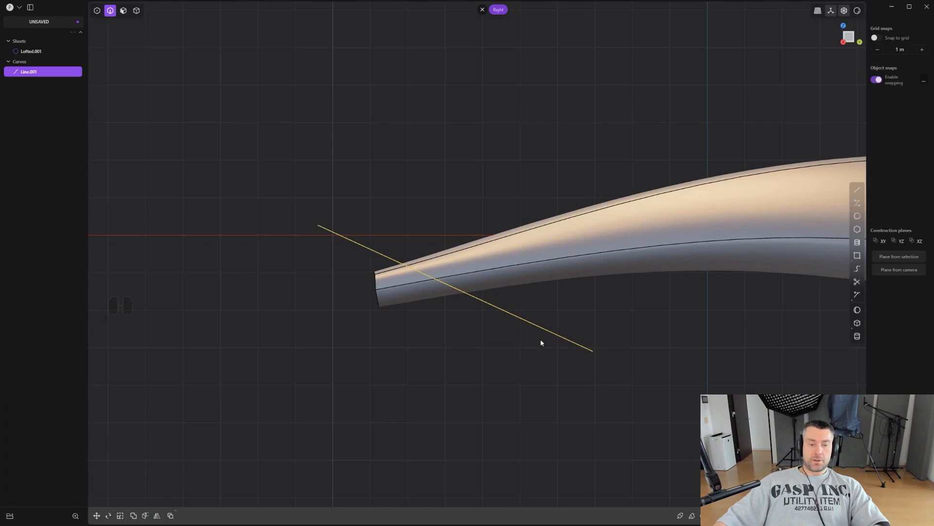
pyautogui.press('c')
pyautogui.click(489, 277)
# - Delete the cut-off tip of the tapered tail and its slanted cutting line
pyautogui.press('4')
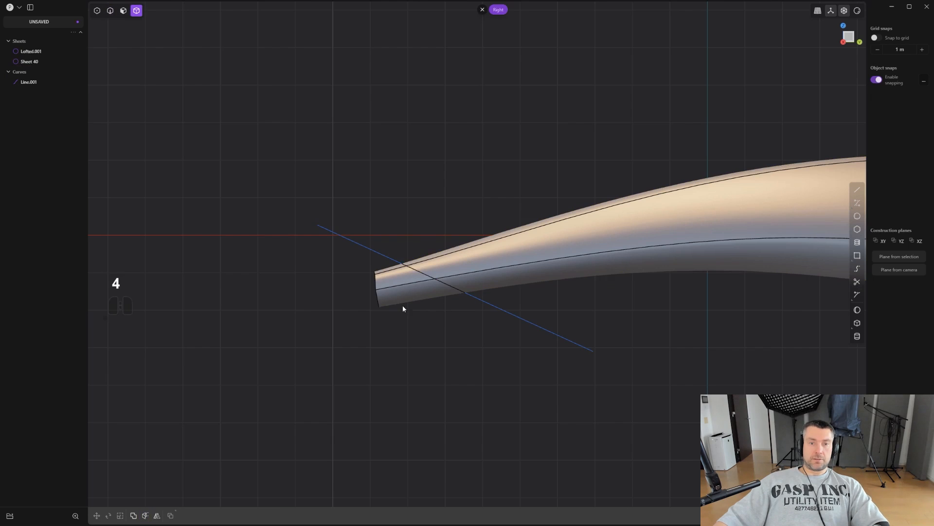
pyautogui.click(402, 304)
pyautogui.press('x')
pyautogui.press('2')
pyautogui.click(498, 308)
pyautogui.press('x')
# - Patch the open ends of the body to turn the sheet into a closed solid
pyautogui.scroll(-1, 501, 308)
pyautogui.moveTo(515, 310); pyautogui.dragTo(395, 343, button='middle')
pyautogui.press('r')
pyautogui.press('4')
pyautogui.click(448, 273)
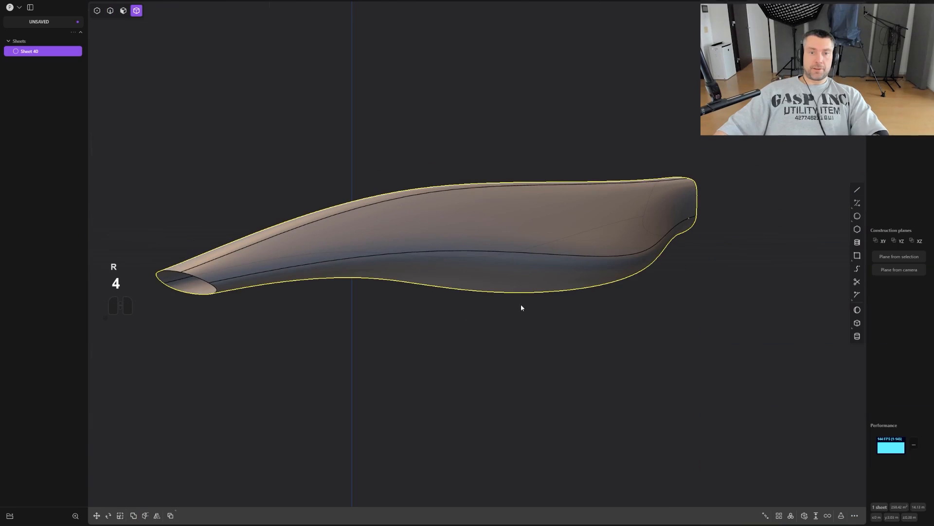
pyautogui.click(805, 515)
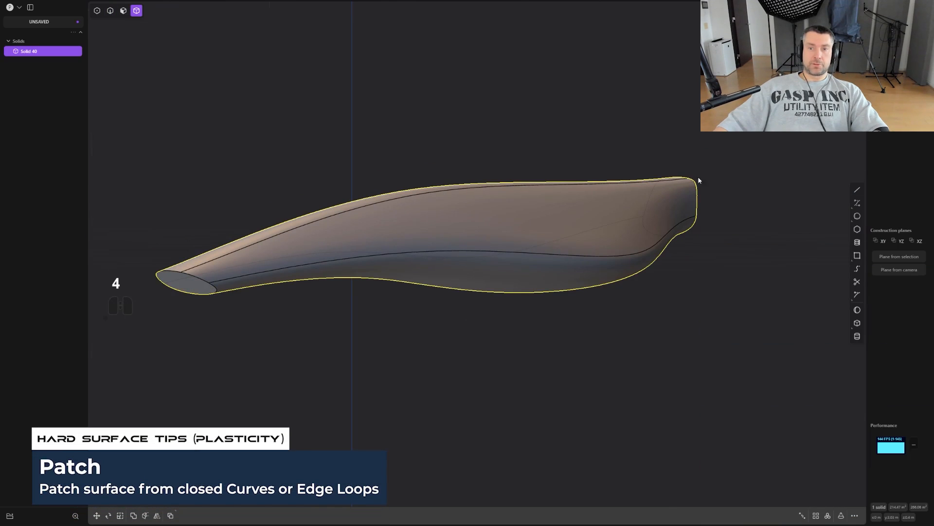
pyautogui.moveTo(699, 181); pyautogui.dragTo(150, 234, button='middle')
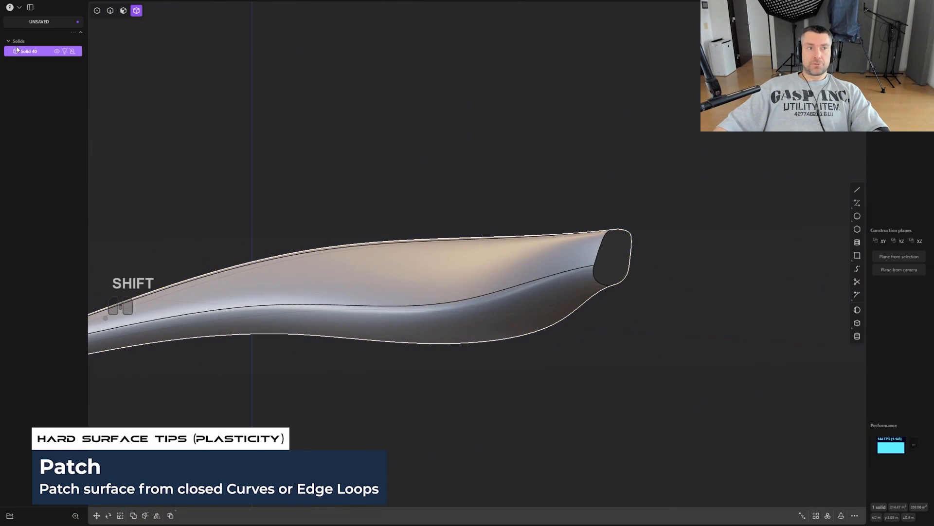
# - In the right view, draw an open four-point polyline that dips into the body's upper edge as a shallow trapezoidal recess profile
pyautogui.keyDown('alt'); pyautogui.moveTo(355, 146); pyautogui.dragTo(479, 221, button='middle'); pyautogui.keyUp('alt')
pyautogui.moveTo(316, 242); pyautogui.dragTo(462, 148, button='middle')
pyautogui.scroll(2, 463, 148)
pyautogui.keyDown('shift'); pyautogui.moveTo(404, 128); pyautogui.dragTo(485, 157, button='middle'); pyautogui.keyUp('shift')
pyautogui.scroll(-1, 485, 157)
pyautogui.hotkey('shift', 'a')
pyautogui.click(455, 185)
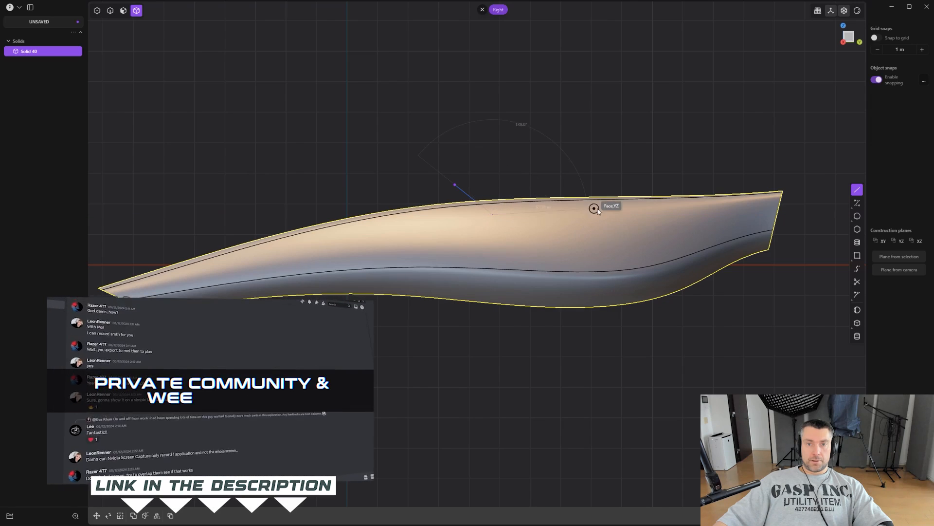
pyautogui.click(617, 206)
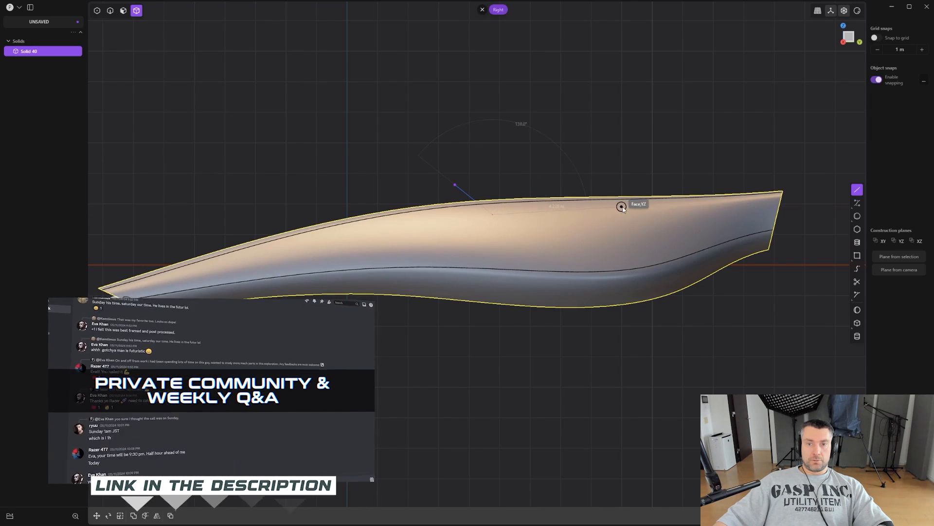
pyautogui.click(740, 141)
pyautogui.press('Return')
# - Fillet the two lower corners of the recess polyline with a small radius
pyautogui.scroll(1, 698, 146)
pyautogui.press('1')
pyautogui.scroll(3, 448, 221)
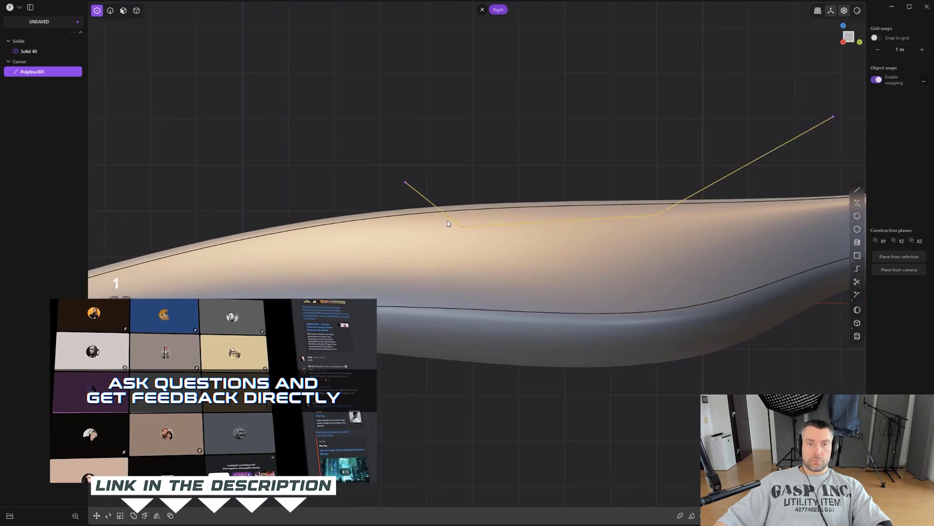
pyautogui.keyDown('shift'); pyautogui.moveTo(582, 190); pyautogui.dragTo(505, 178, button='middle'); pyautogui.keyUp('shift')
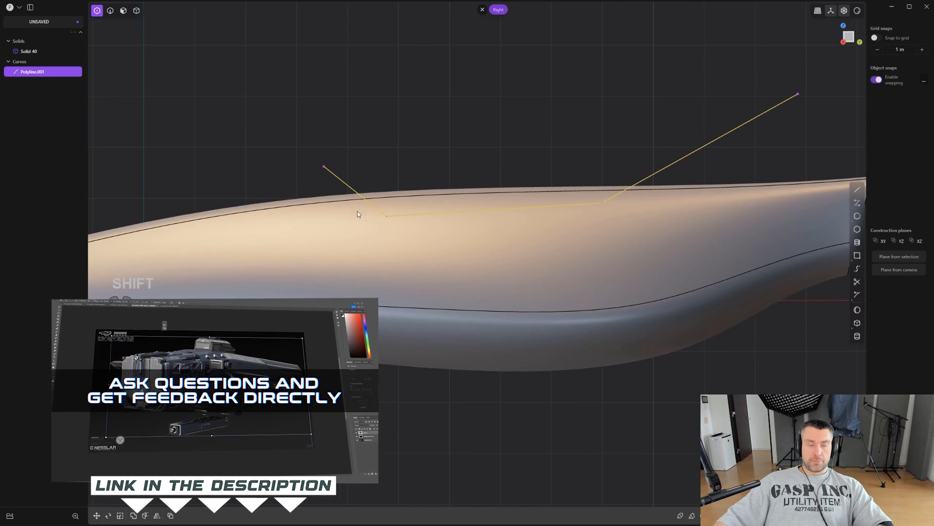
pyautogui.hotkey('alt', 'z')
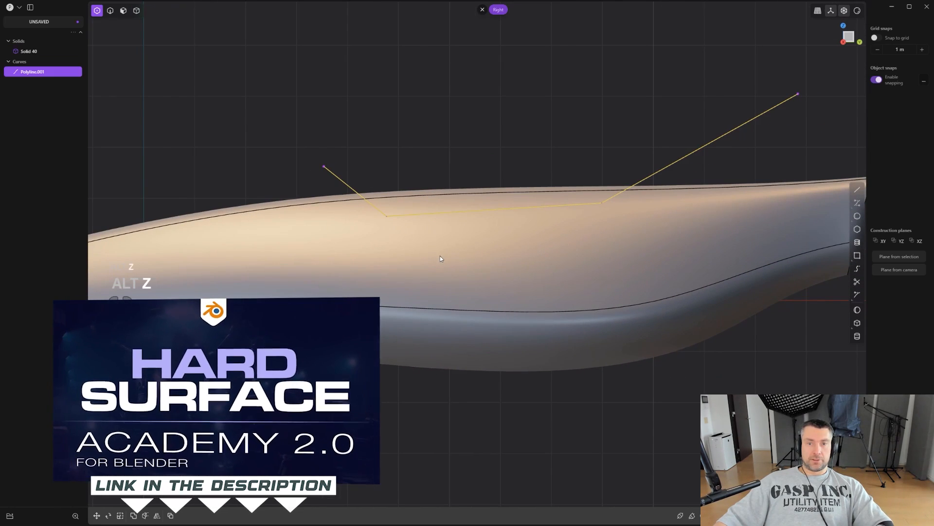
pyautogui.moveTo(348, 204); pyautogui.dragTo(658, 280)
pyautogui.scroll(2, 536, 267)
pyautogui.press('b')
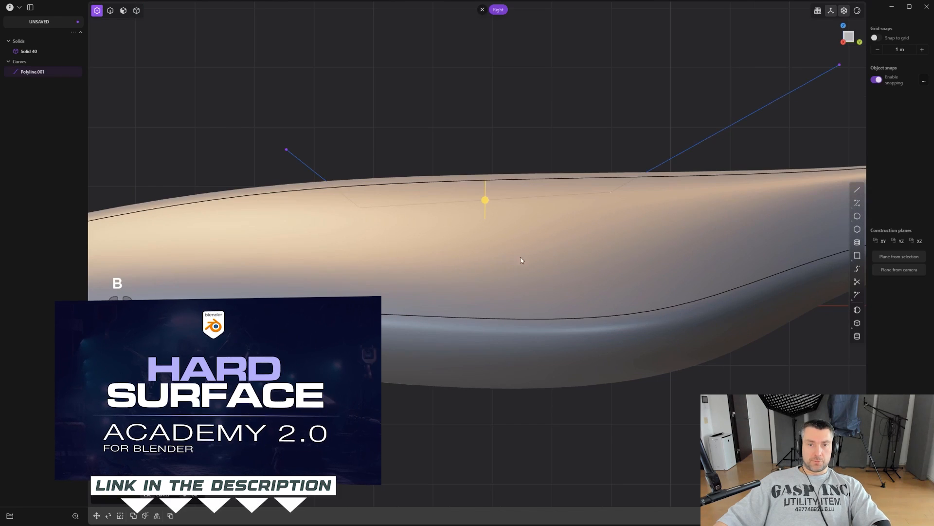
pyautogui.moveTo(490, 196); pyautogui.dragTo(488, 185)
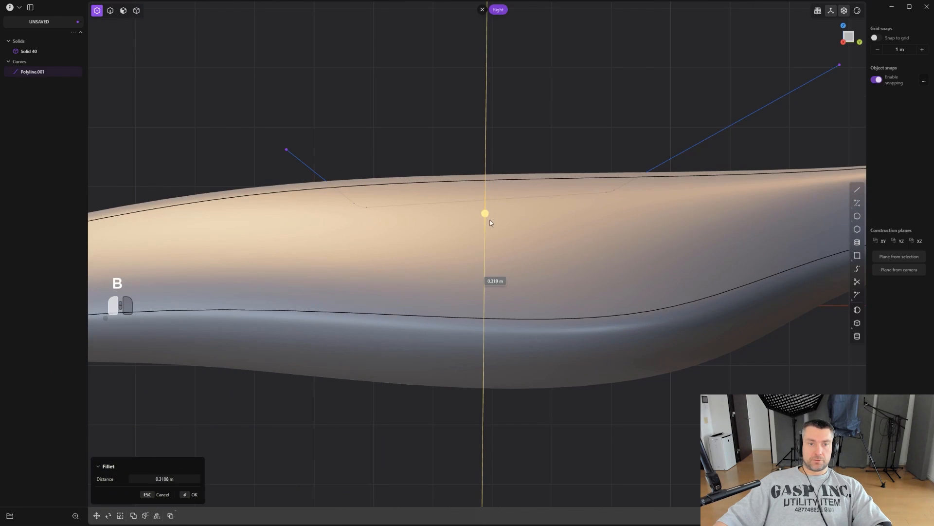
pyautogui.moveTo(491, 234); pyautogui.dragTo(491, 235)
pyautogui.press('Return')
pyautogui.scroll(-2, 499, 214)
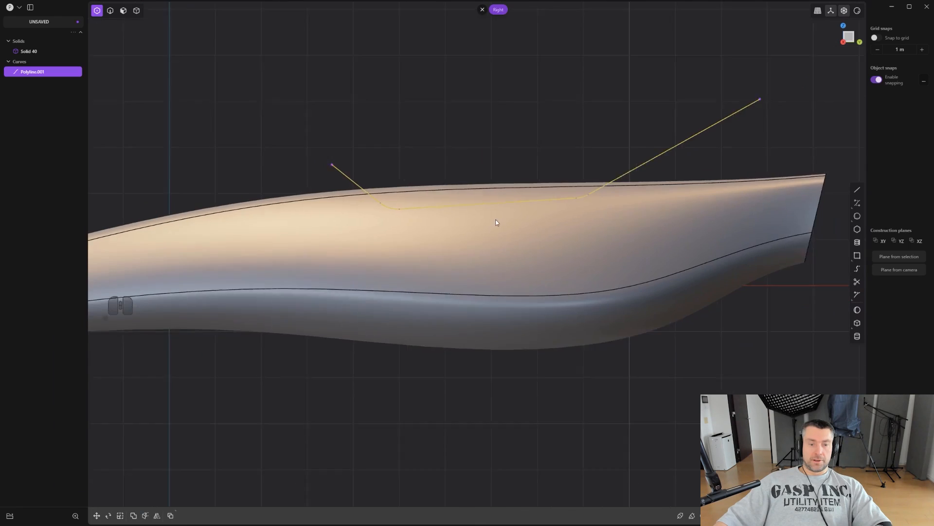
# - Cut the solid body with the filleted polyline
pyautogui.press('c')
pyautogui.click(506, 222)
pyautogui.rightClick(507, 222)
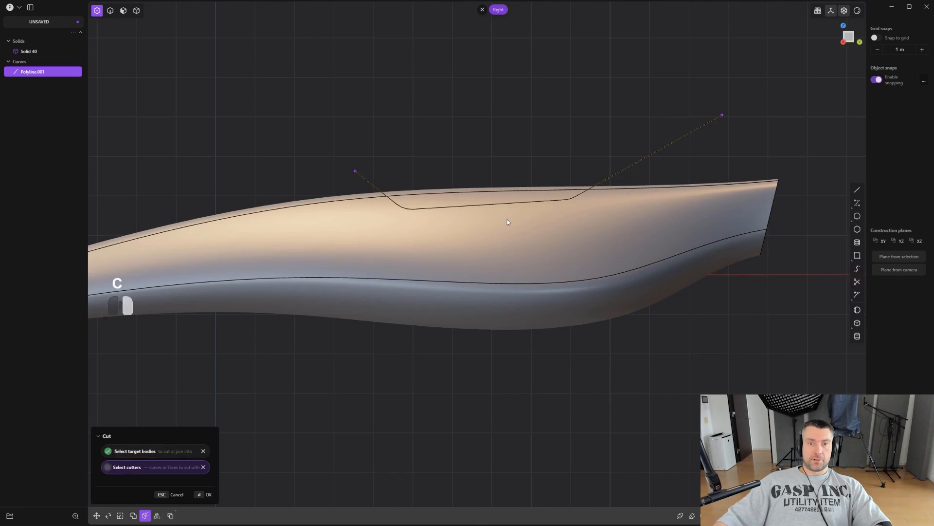
pyautogui.scroll(1, 516, 170)
pyautogui.click(516, 165)
# - Delete the cut-out piece on the upper side of the body and the cutting polyline
pyautogui.moveTo(516, 165); pyautogui.dragTo(587, 190, button='middle')
pyautogui.scroll(2, 587, 190)
pyautogui.press('2')
pyautogui.press('4')
pyautogui.click(564, 251)
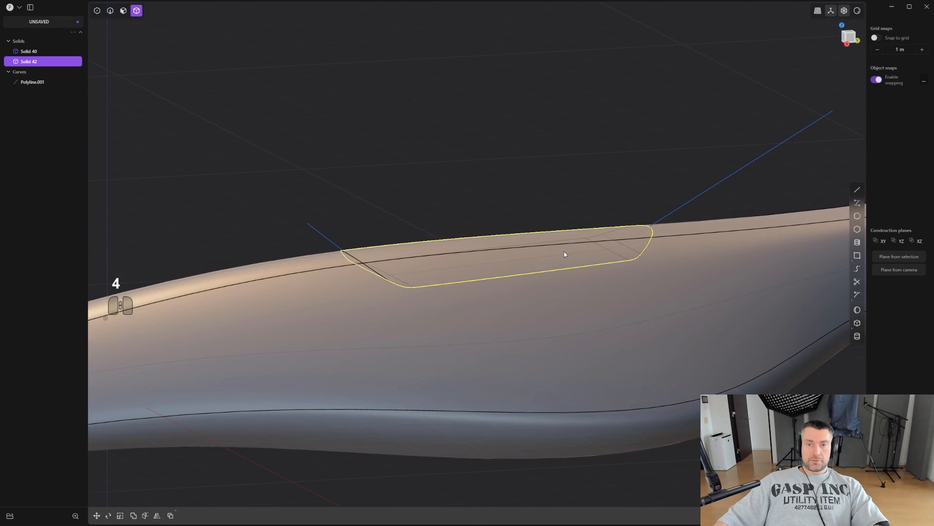
pyautogui.press('x')
pyautogui.press('2')
pyautogui.click(663, 207)
pyautogui.press('x')
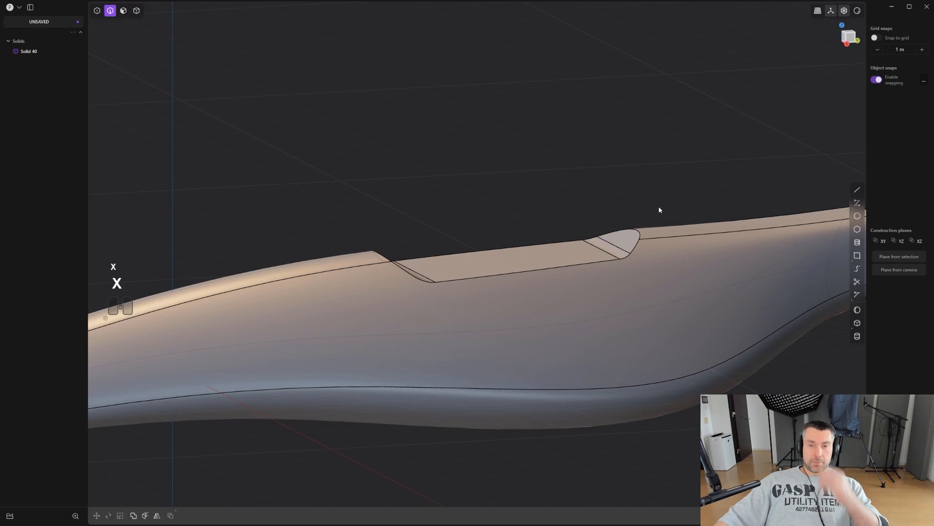
# - In the right view, draw an arched control-point curve over the recess, snapped to the seam edge ends on both sides
pyautogui.scroll(1, 628, 216)
pyautogui.keyDown('alt'); pyautogui.moveTo(589, 187); pyautogui.dragTo(598, 237, button='middle'); pyautogui.keyUp('alt')
pyautogui.scroll(-3, 597, 240)
pyautogui.scroll(-1, 554, 290)
pyautogui.keyDown('shift'); pyautogui.moveTo(525, 262); pyautogui.dragTo(580, 251, button='middle'); pyautogui.keyUp('shift')
pyautogui.scroll(-2, 570, 251)
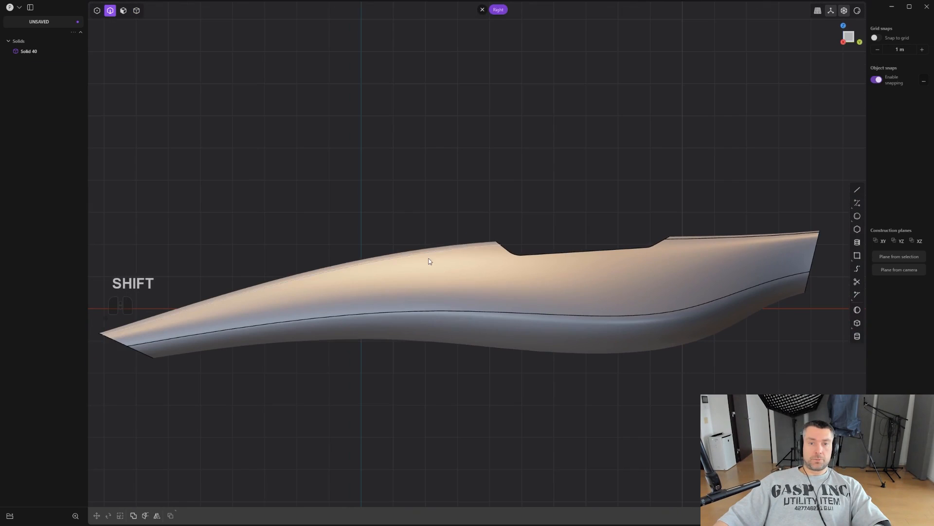
pyautogui.scroll(3, 680, 219)
pyautogui.hotkey('shift', 'q')
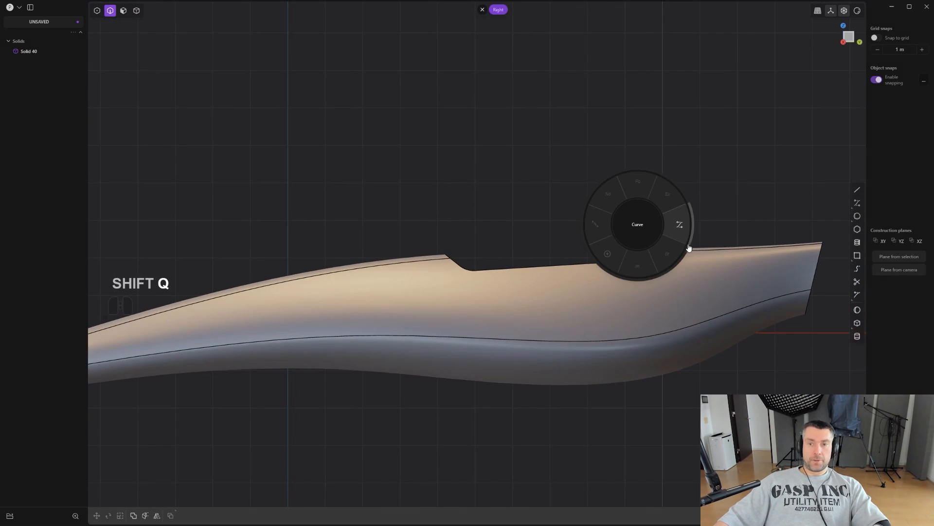
pyautogui.click(676, 232)
pyautogui.scroll(4, 615, 243)
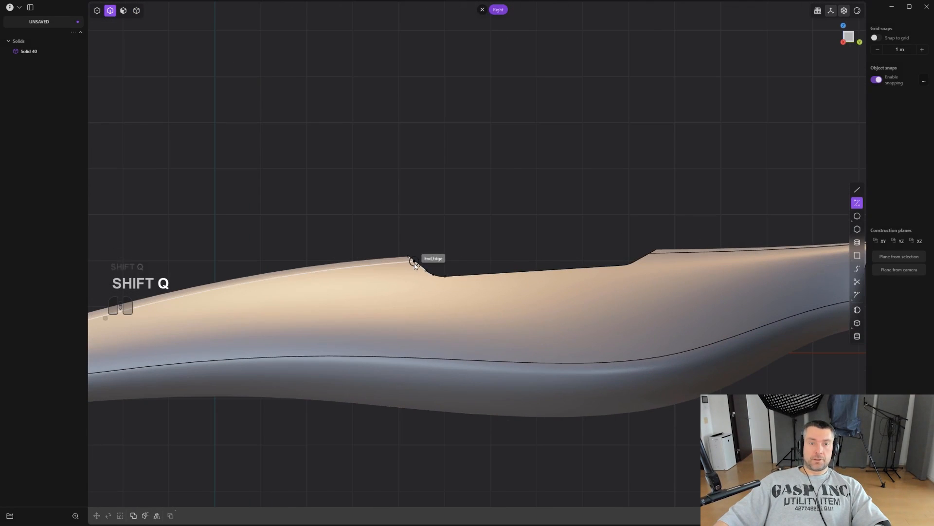
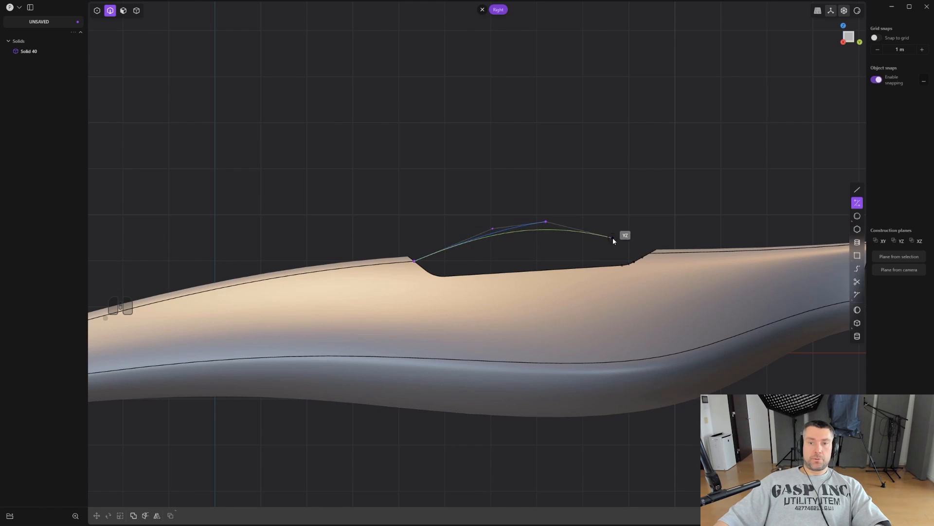
pyautogui.click(652, 253)
pyautogui.rightClick(653, 253)
# - Move the apex control point and the one at the arch's positive Y side along Y to reshape the curve
pyautogui.scroll(3, 652, 253)
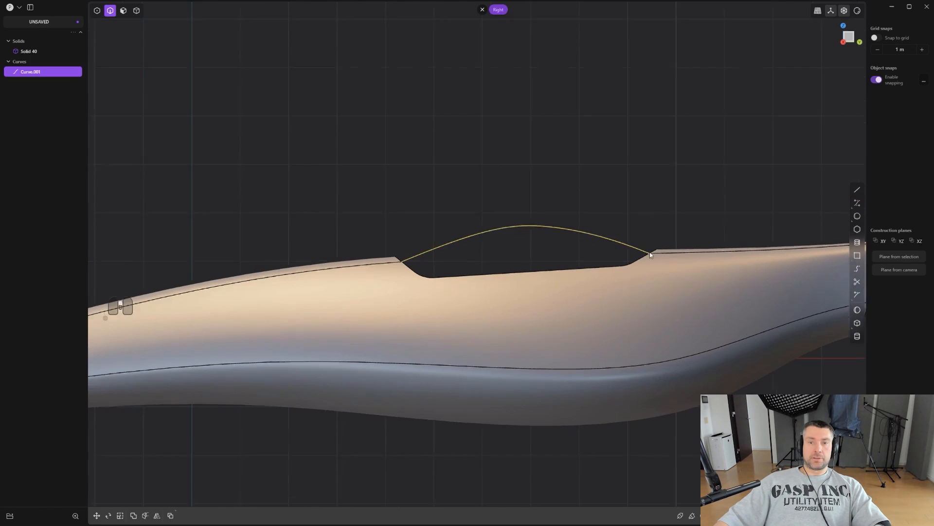
pyautogui.click(571, 221)
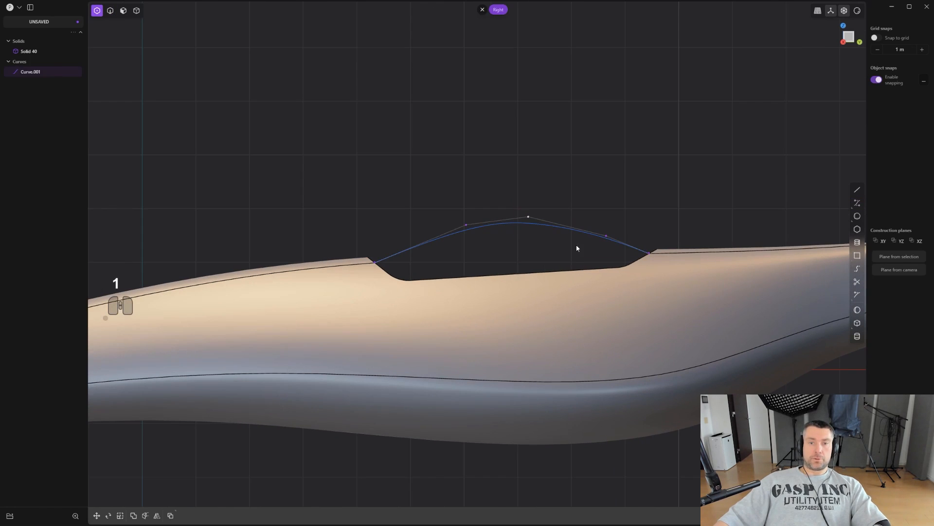
pyautogui.press('g')
pyautogui.moveTo(567, 218); pyautogui.dragTo(649, 235)
pyautogui.press('g')
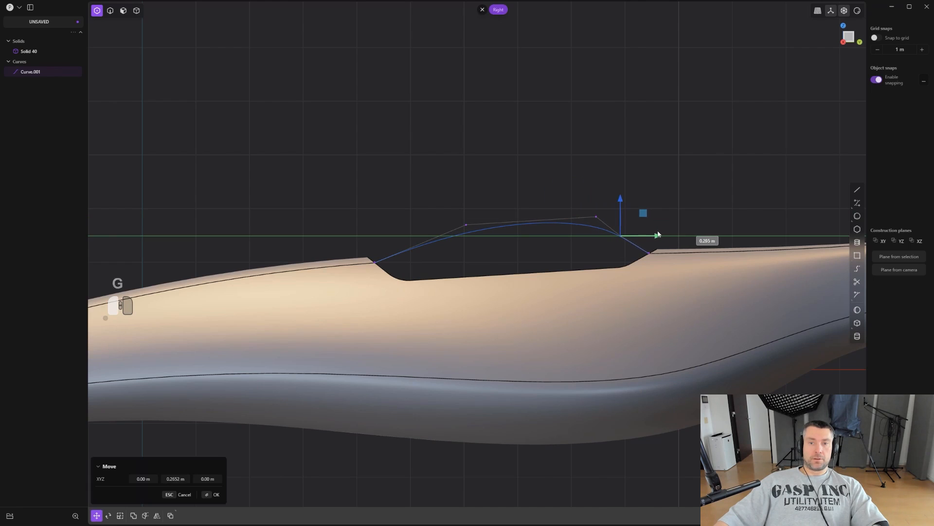
pyautogui.click(587, 205)
pyautogui.press('g')
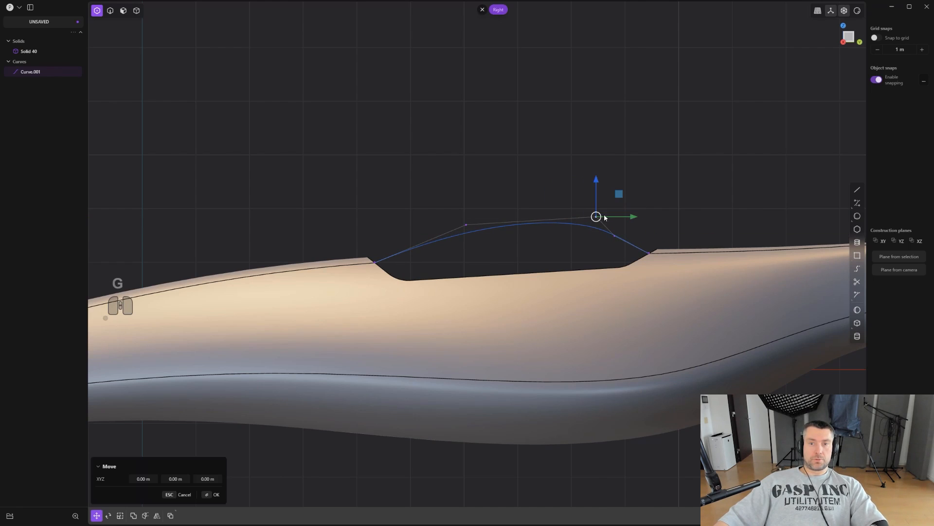
pyautogui.moveTo(631, 216); pyautogui.dragTo(631, 216)
pyautogui.click(610, 215)
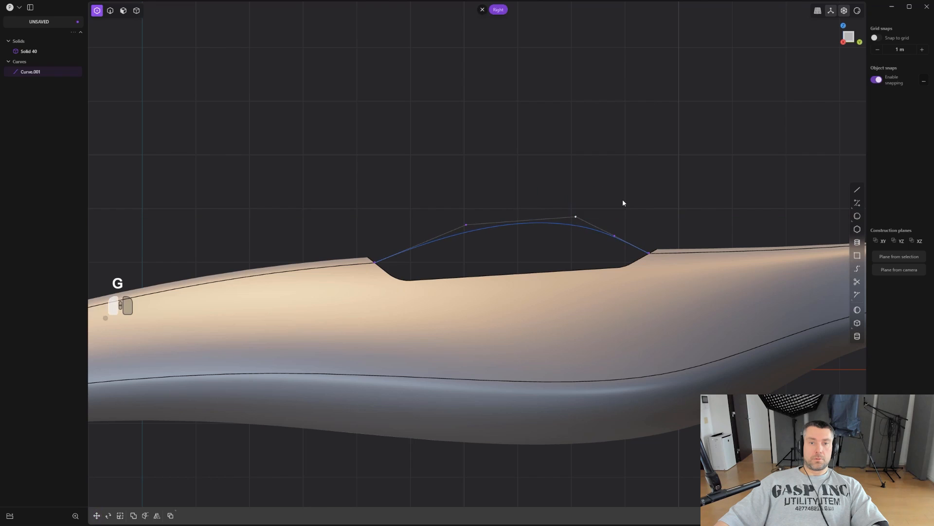
# - Select the arched curve over the recess in a perspective view from above
pyautogui.scroll(-5, 623, 199)
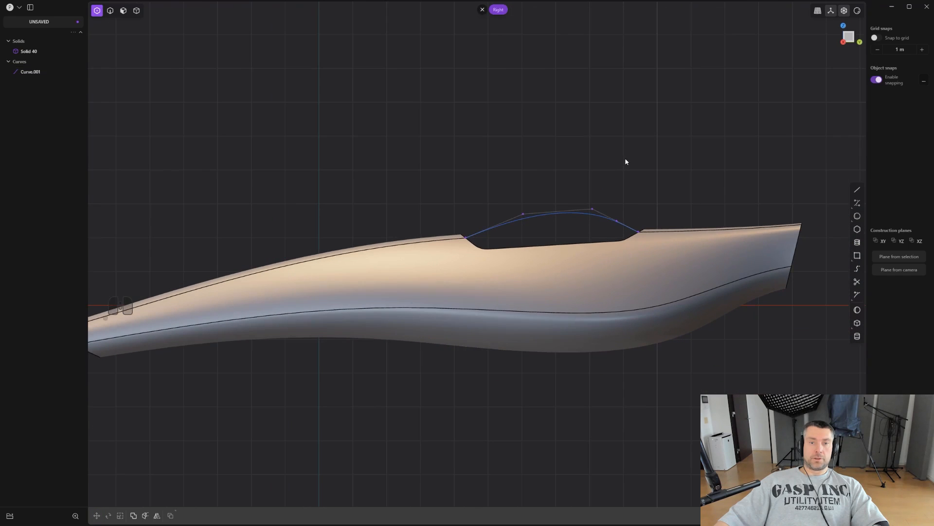
pyautogui.scroll(-2, 623, 170)
pyautogui.moveTo(537, 168); pyautogui.dragTo(621, 243, button='middle')
pyautogui.keyDown('shift'); pyautogui.moveTo(507, 223); pyautogui.dragTo(574, 309, button='middle'); pyautogui.keyUp('shift')
pyautogui.click(602, 244)
pyautogui.scroll(5, 608, 248)
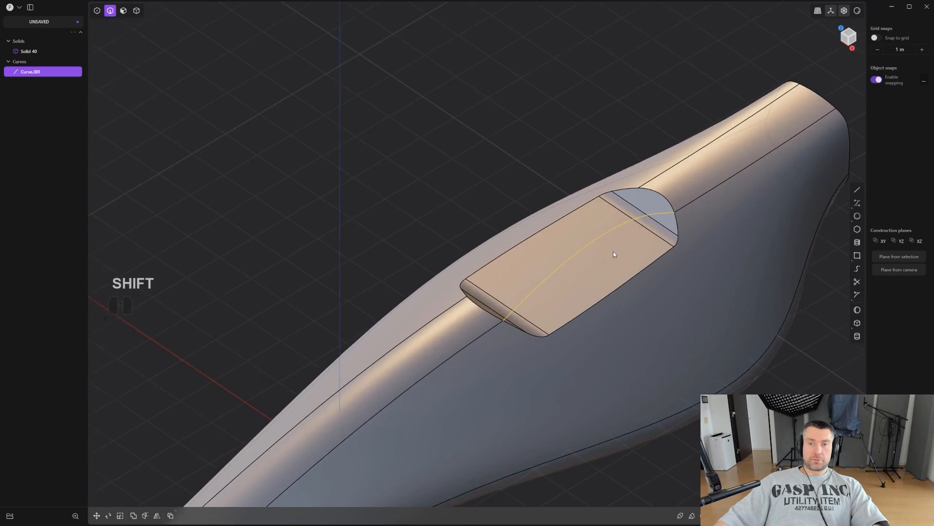
# - Move the curve's rear endpoint so it snaps exactly to the vertex on the cutout's rear edge where the body seam meets
pyautogui.scroll(4, 532, 292)
pyautogui.moveTo(555, 286); pyautogui.dragTo(606, 238, button='middle')
pyautogui.press('1')
pyautogui.press('Escape')
pyautogui.keyDown('shift'); pyautogui.moveTo(650, 215); pyautogui.dragTo(601, 298, button='middle'); pyautogui.keyUp('shift')
pyautogui.scroll(3, 590, 309)
pyautogui.scroll(5, 559, 280)
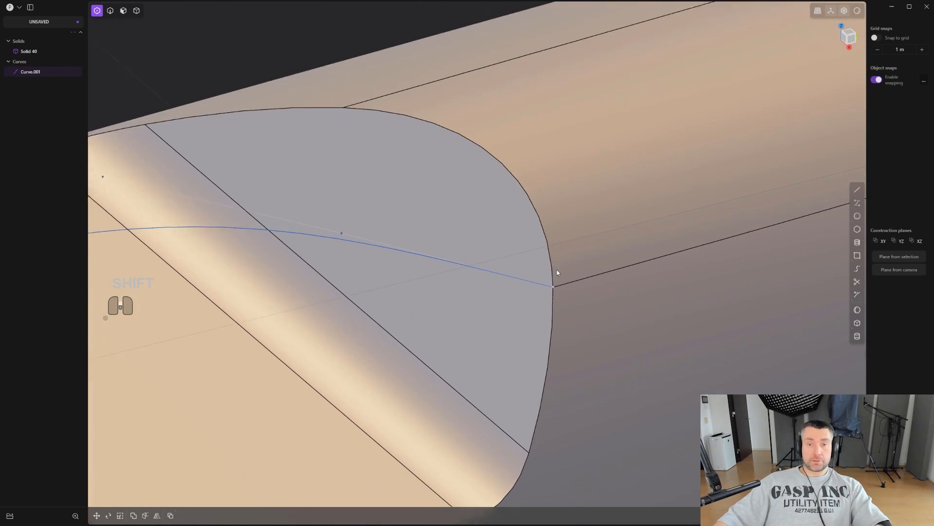
pyautogui.click(547, 288)
pyautogui.press('g')
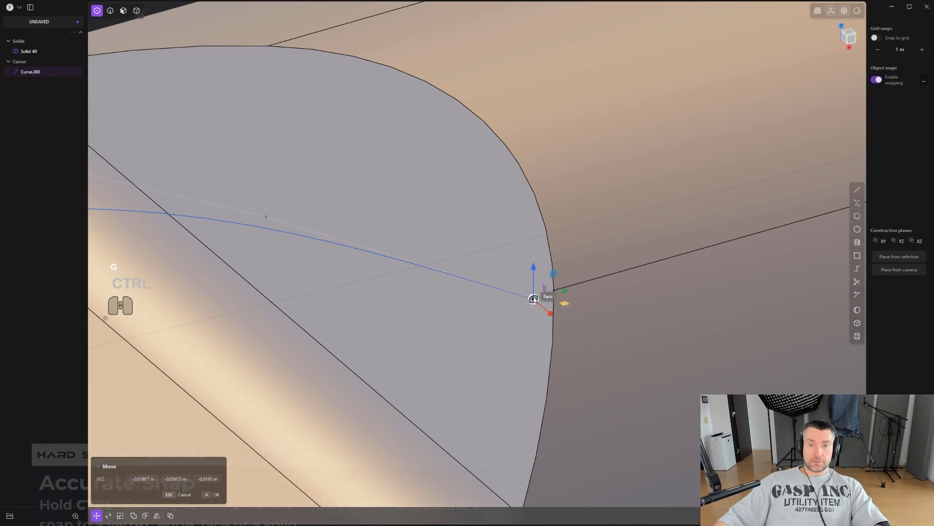
pyautogui.click(557, 291)
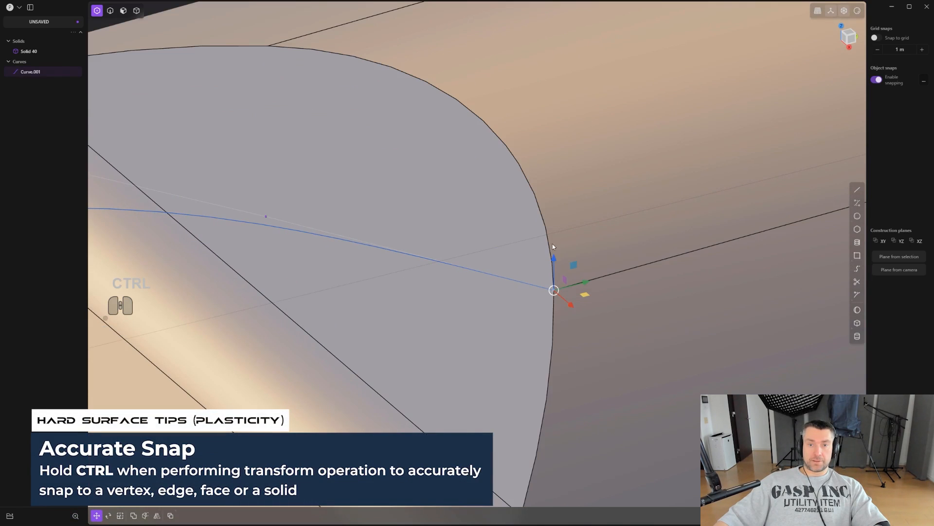
# - Snap the curve's front endpoint exactly onto the seam vertex at the cutout's front edge
pyautogui.scroll(-3, 605, 287)
pyautogui.keyDown('shift'); pyautogui.moveTo(490, 276); pyautogui.dragTo(686, 149, button='middle'); pyautogui.keyUp('shift')
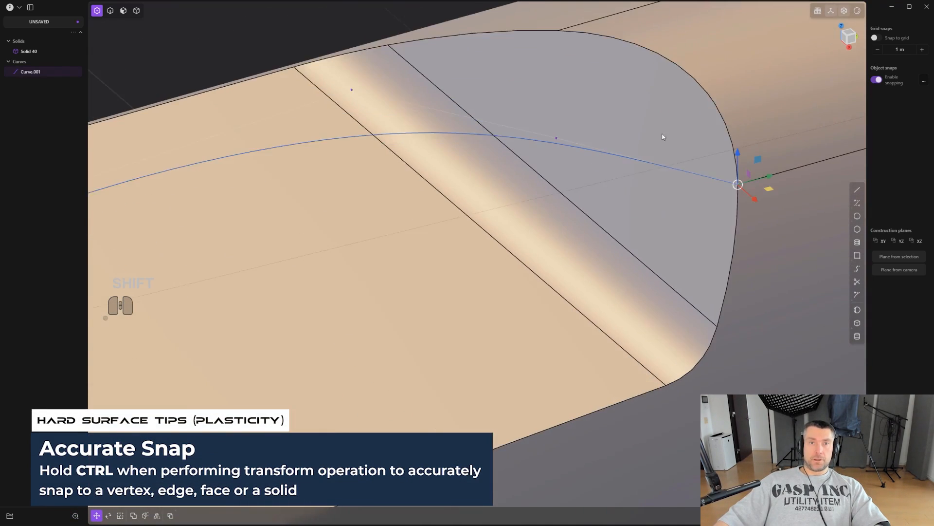
pyautogui.scroll(-3, 279, 280)
pyautogui.keyDown('shift'); pyautogui.moveTo(159, 386); pyautogui.dragTo(763, 108, button='middle'); pyautogui.keyUp('shift')
pyautogui.keyDown('shift'); pyautogui.moveTo(451, 215); pyautogui.dragTo(661, 230, button='middle'); pyautogui.keyUp('shift')
pyautogui.scroll(5, 402, 308)
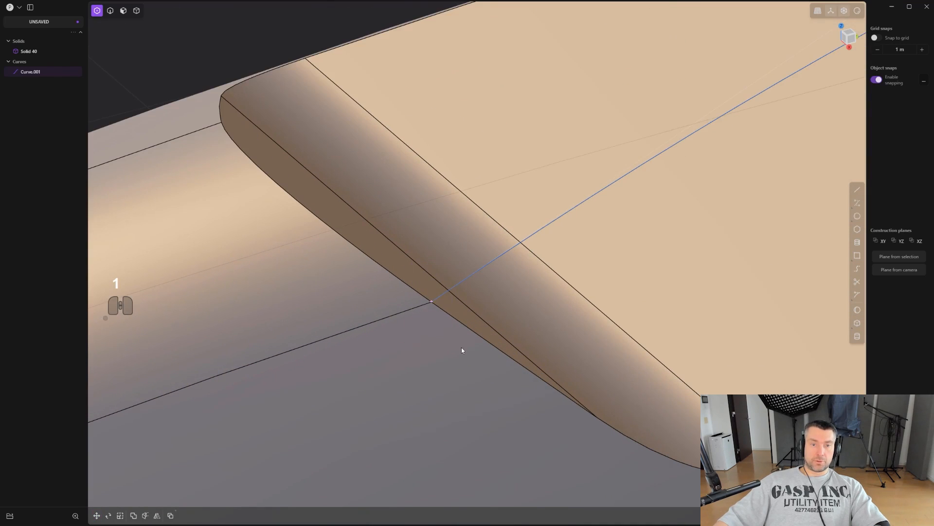
pyautogui.scroll(2, 438, 331)
pyautogui.press('g')
pyautogui.press('g')
pyautogui.press('ctrl')
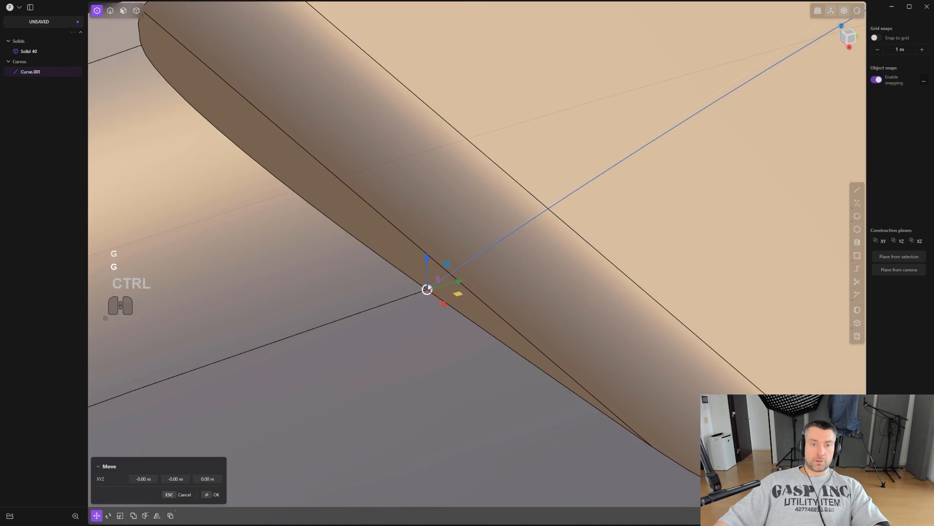
pyautogui.scroll(-5, 458, 249)
pyautogui.press('2')
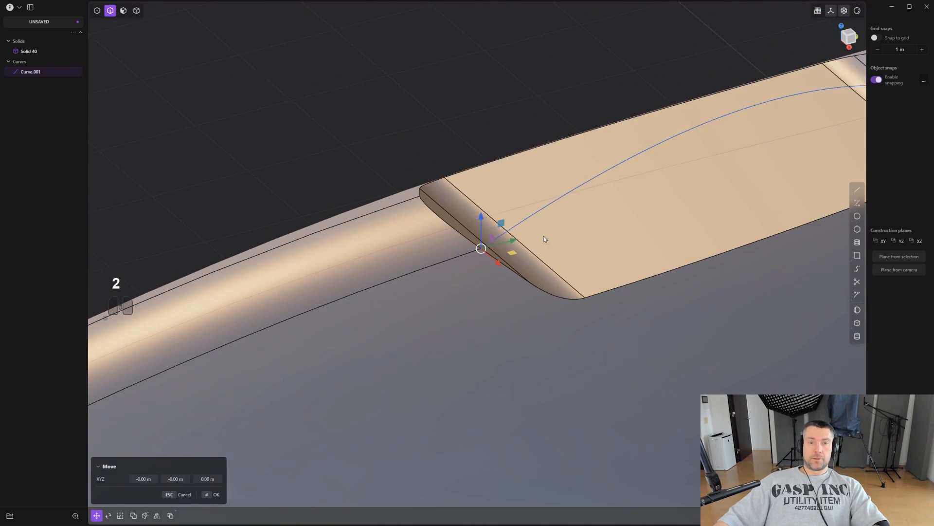
pyautogui.scroll(-2, 544, 239)
pyautogui.rightClick(544, 239)
pyautogui.scroll(-1, 559, 240)
# - Mirror the curve along the X axis to the other side of the body's lengthwise centre plane
pyautogui.keyDown('shift'); pyautogui.moveTo(531, 262); pyautogui.dragTo(405, 387, button='middle'); pyautogui.keyUp('shift')
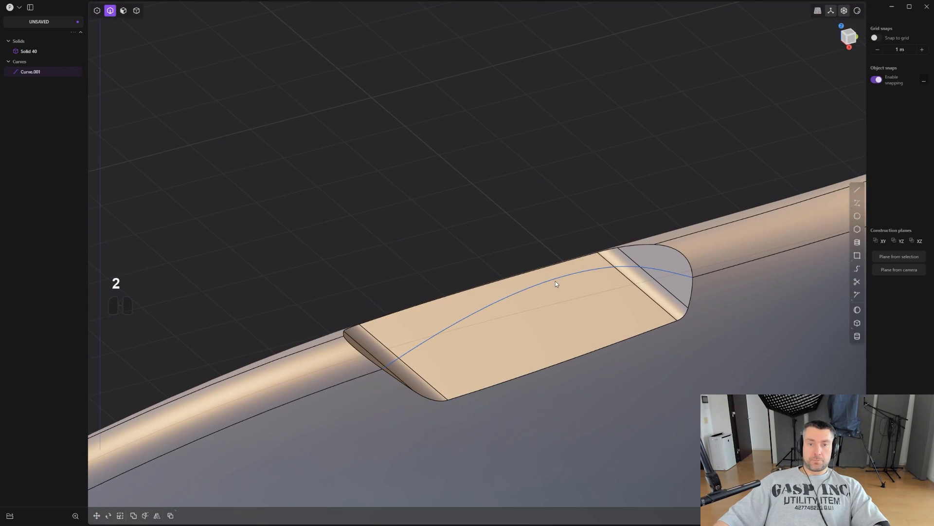
pyautogui.click(555, 278)
pyautogui.moveTo(555, 278); pyautogui.dragTo(556, 334, button='middle')
pyautogui.hotkey('alt', 'x')
pyautogui.scroll(-2, 552, 406)
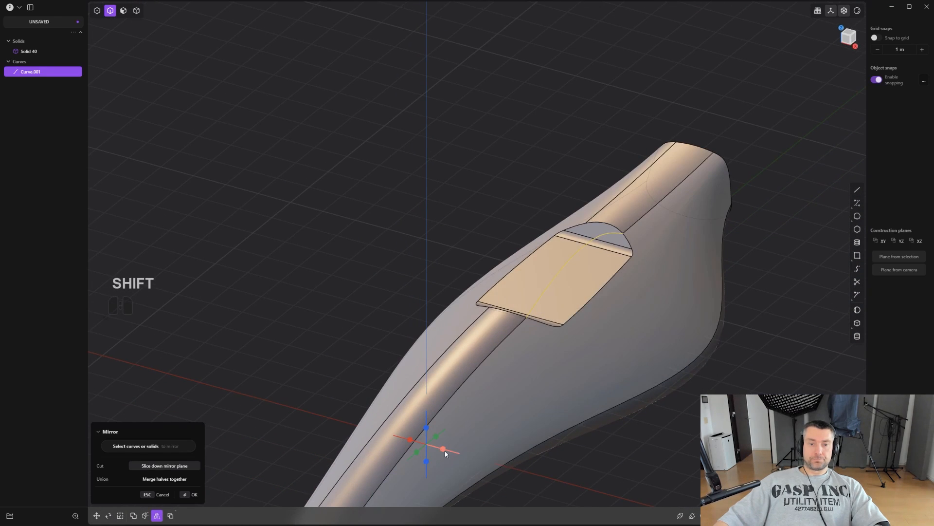
pyautogui.rightClick(595, 340)
# - Select the original curve and its mirrored copy and loft a surface between them
pyautogui.scroll(6, 571, 315)
pyautogui.press('2')
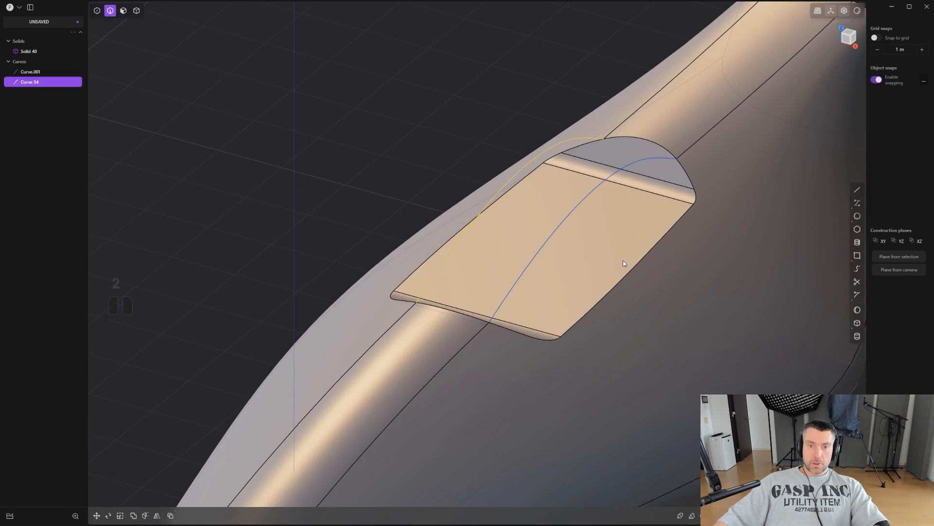
pyautogui.keyDown('shift'); pyautogui.moveTo(563, 267); pyautogui.dragTo(550, 306, button='middle'); pyautogui.keyUp('shift')
pyautogui.click(535, 269)
pyautogui.keyDown('shift'); pyautogui.click(503, 226); pyautogui.keyUp('shift')
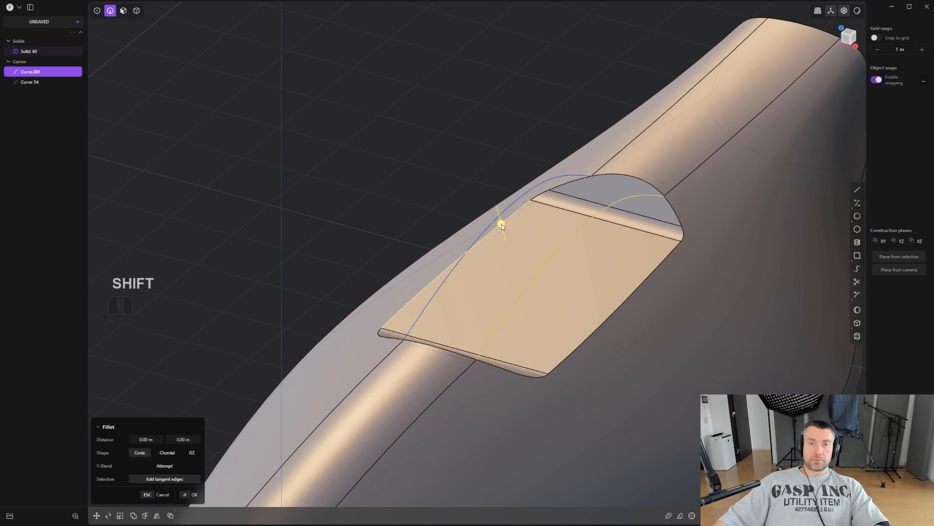
pyautogui.hotkey('ctrl', 'z')
pyautogui.keyDown('shift'); pyautogui.click(507, 209); pyautogui.keyUp('shift')
pyautogui.moveTo(537, 229)
pyautogui.mouseDown(button='middle')
pyautogui.moveTo(553, 236)
pyautogui.moveTo(551, 227)
pyautogui.mouseUp(button='middle')
pyautogui.press('l')
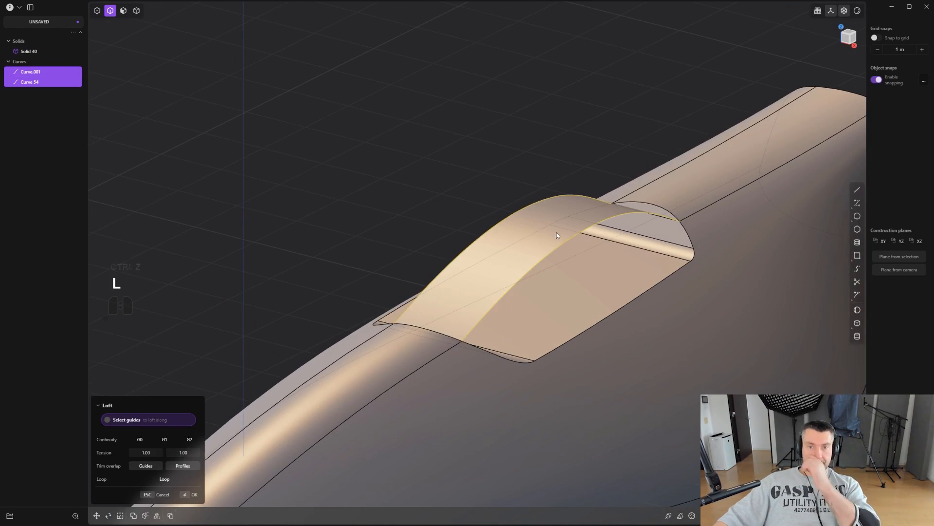
# - Add the cutout's rear and front seam edges as loft guides with G0 continuity and accept the loft
pyautogui.scroll(3, 559, 233)
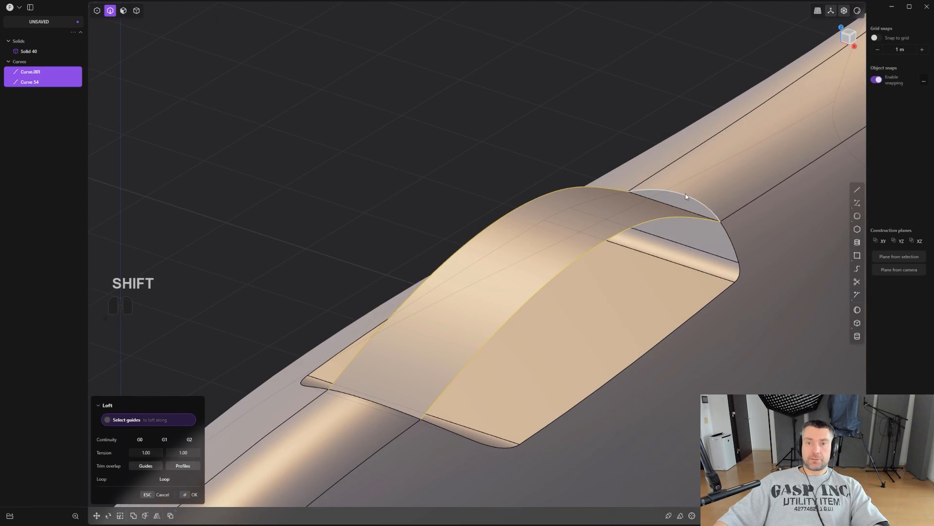
pyautogui.keyDown('shift'); pyautogui.click(685, 198); pyautogui.keyUp('shift')
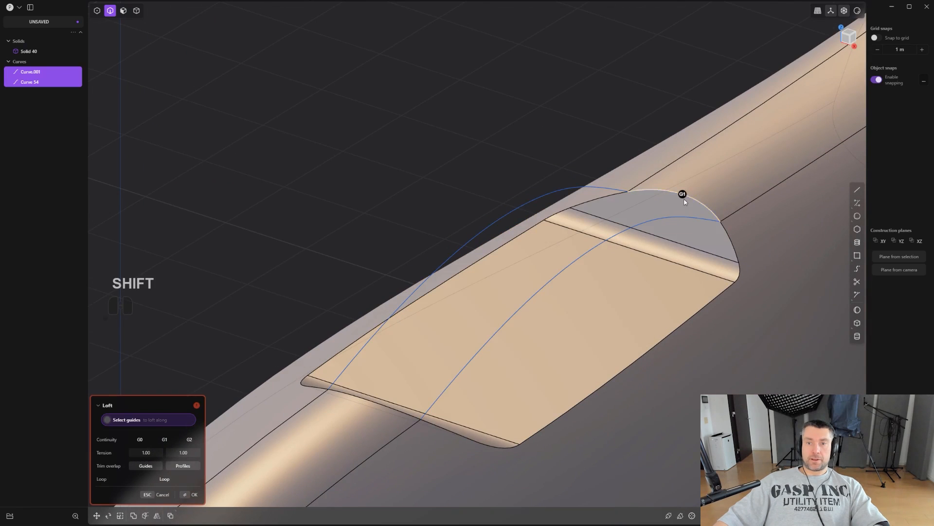
pyautogui.keyDown('shift'); pyautogui.click(387, 408); pyautogui.keyUp('shift')
pyautogui.scroll(-2, 422, 391)
pyautogui.moveTo(463, 378); pyautogui.dragTo(460, 343, button='middle')
pyautogui.press('Tab')
pyautogui.press('Tab')
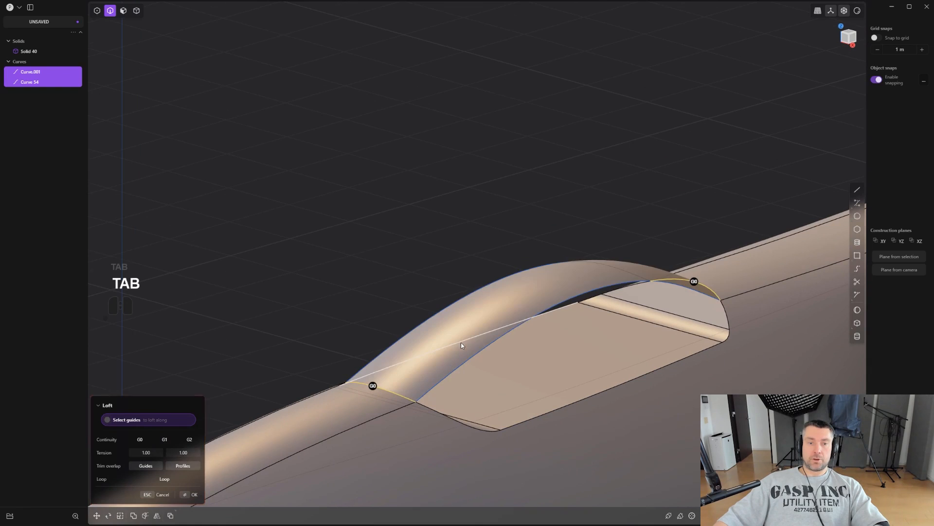
pyautogui.scroll(2, 486, 344)
pyautogui.rightClick(535, 285)
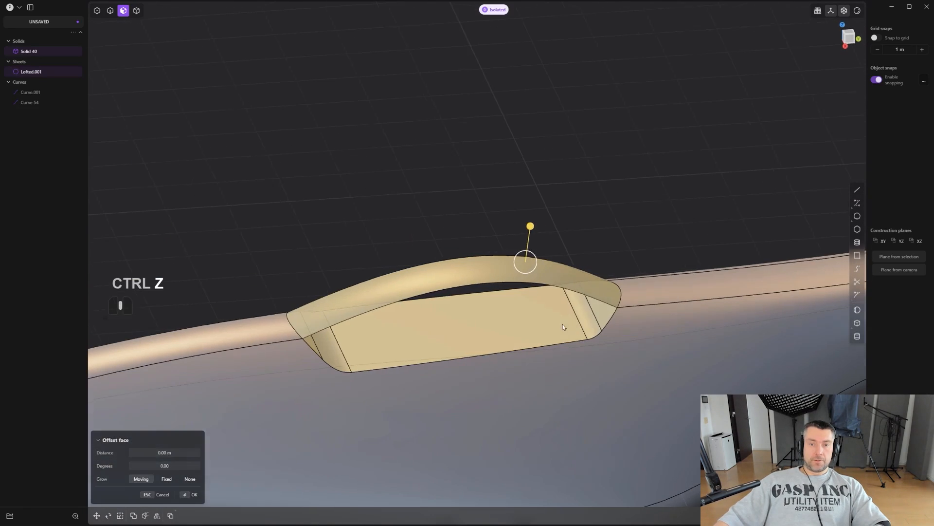
# - Select only the cutout's floor, fillet strips and end faces, and duplicate them in place as a separate sheet
pyautogui.hotkey('ctrl', 'z')
pyautogui.keyDown('shift'); pyautogui.click(594, 321); pyautogui.keyUp('shift')
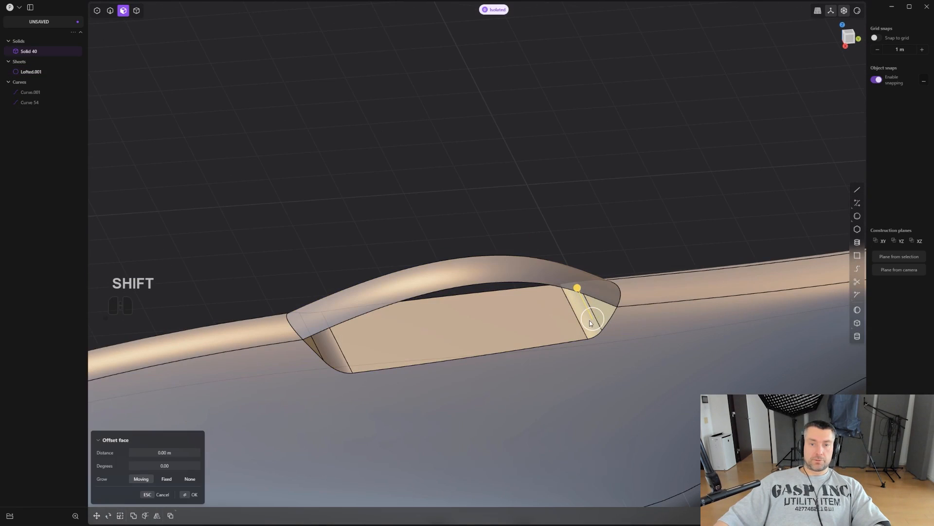
pyautogui.moveTo(590, 323); pyautogui.dragTo(606, 291, button='middle')
pyautogui.keyDown('shift'); pyautogui.click(536, 329); pyautogui.keyUp('shift')
pyautogui.moveTo(536, 330); pyautogui.dragTo(380, 346, button='middle')
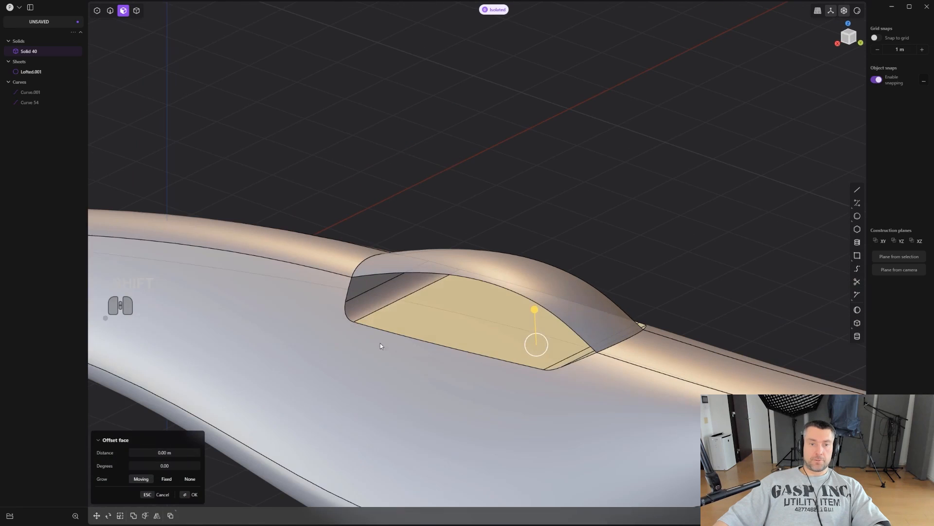
pyautogui.keyDown('shift'); pyautogui.click(380, 300); pyautogui.keyUp('shift')
pyautogui.moveTo(367, 283); pyautogui.dragTo(510, 320, button='middle')
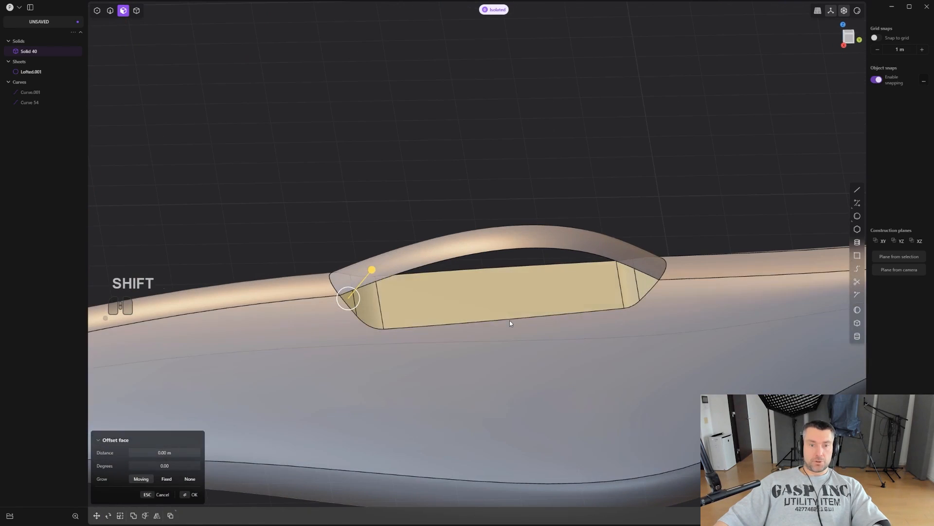
pyautogui.hotkey('shift', 'd')
pyautogui.rightClick(563, 157)
# - Isolate the lofted surface with the duplicated face sheet and join the two into one sheet
pyautogui.keyDown('shift'); pyautogui.click(559, 233); pyautogui.keyUp('shift')
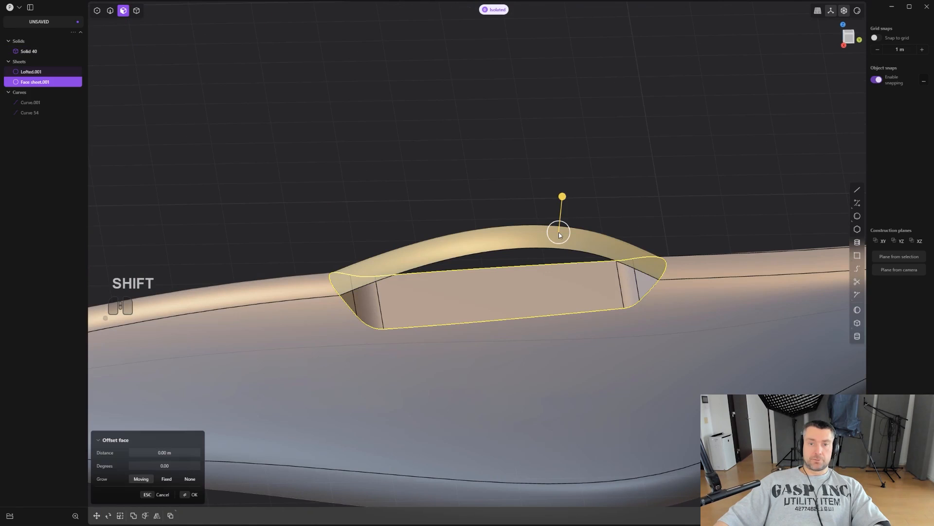
pyautogui.press('.')
pyautogui.scroll(3, 559, 234)
pyautogui.moveTo(559, 233); pyautogui.dragTo(665, 274, button='middle')
pyautogui.click(589, 199)
pyautogui.press('4')
pyautogui.click(553, 240)
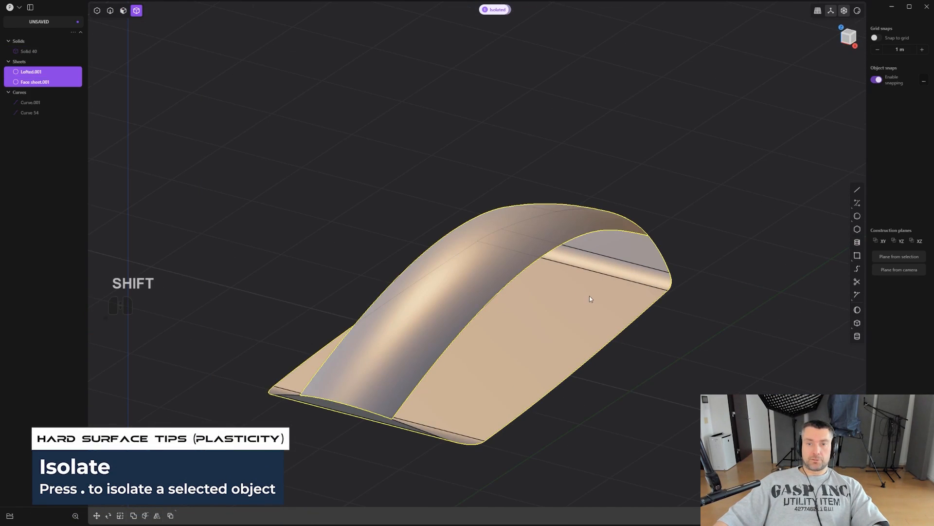
pyautogui.press('j')
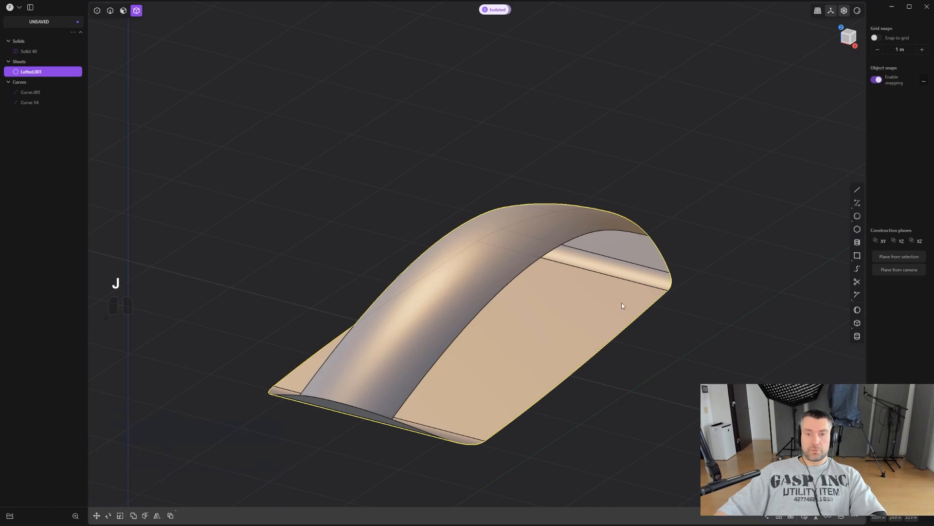
# - Patch the edge loop of the joined sheet's open side, with G1 continuity along the loft's edge
pyautogui.press('2')
pyautogui.keyDown('alt'); pyautogui.click(670, 282); pyautogui.keyUp('alt')
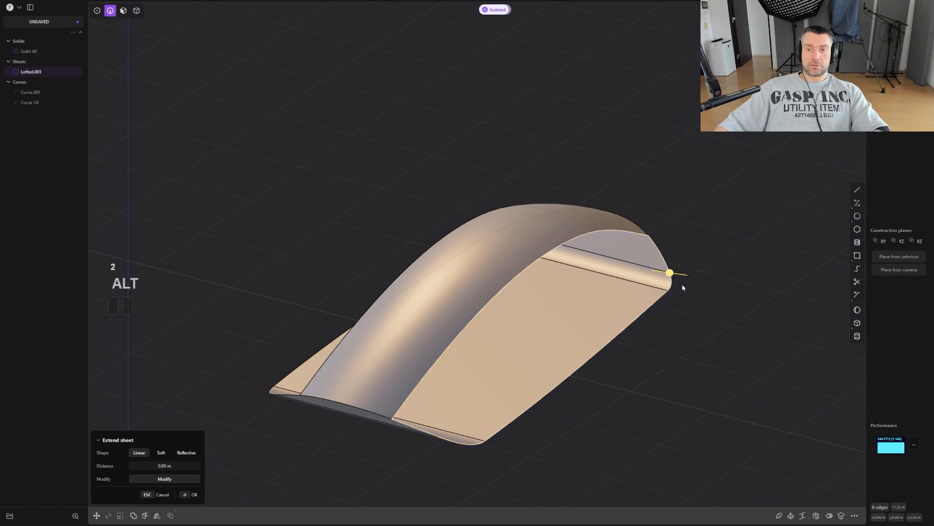
pyautogui.click(816, 516)
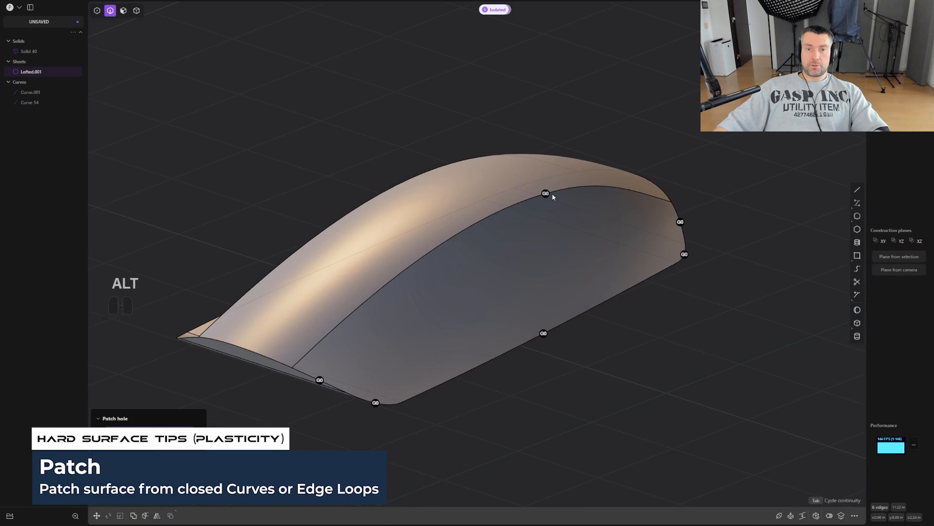
pyautogui.click(546, 194)
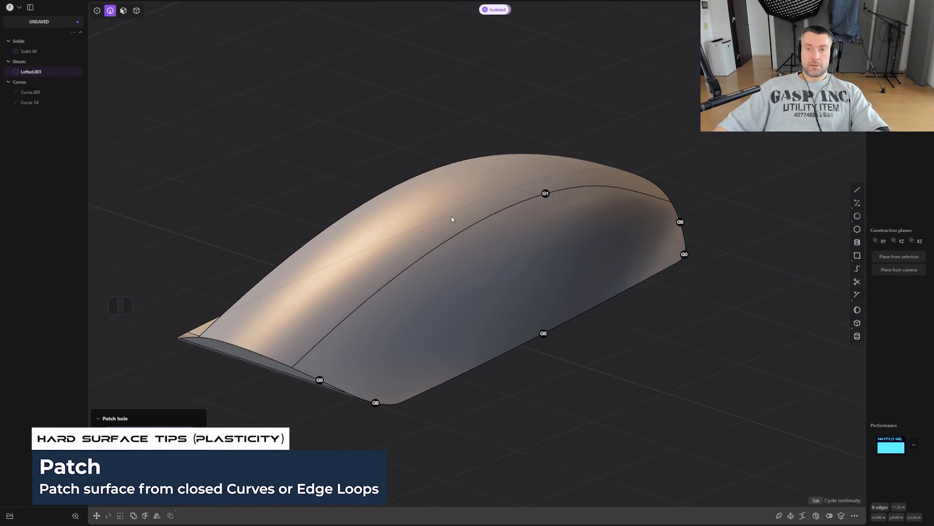
# - Try G1 continuity on the patch's upper rear edge and accept the patch
pyautogui.moveTo(451, 216); pyautogui.dragTo(384, 219, button='middle')
pyautogui.scroll(1, 536, 294)
pyautogui.keyDown('shift'); pyautogui.moveTo(764, 257); pyautogui.dragTo(457, 253, button='middle'); pyautogui.keyUp('shift')
pyautogui.moveTo(458, 253)
pyautogui.keyDown('shift'); pyautogui.mouseDown(button='middle')
pyautogui.moveTo(477, 273)
pyautogui.moveTo(454, 245)
pyautogui.mouseUp(button='middle'); pyautogui.keyUp('shift')
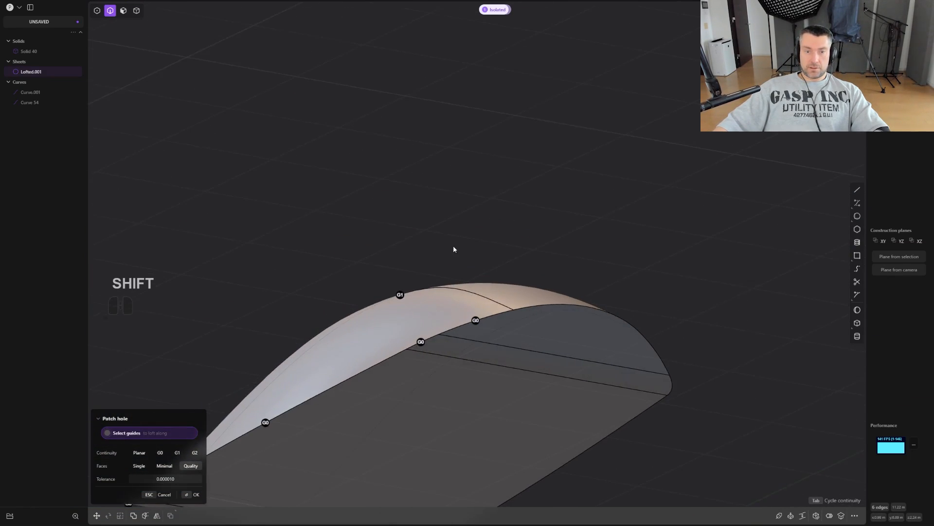
pyautogui.scroll(1, 476, 321)
pyautogui.click(476, 320)
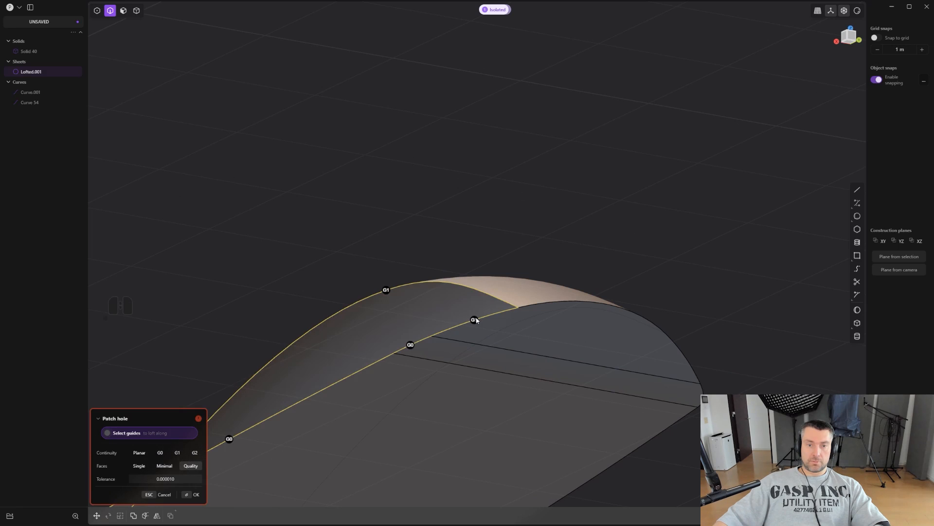
pyautogui.moveTo(476, 325); pyautogui.dragTo(765, 287, button='middle')
pyautogui.moveTo(680, 287); pyautogui.dragTo(675, 367, button='middle')
pyautogui.rightClick(678, 295)
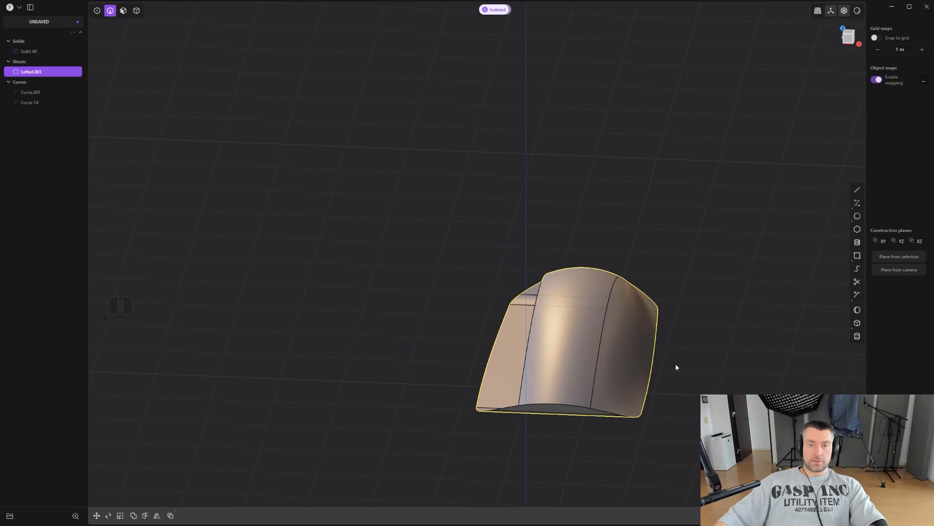
# - Mirror the patched sheet vertically across the ground plane
pyautogui.hotkey('alt', 'x')
pyautogui.rightClick(624, 354)
pyautogui.scroll(-5, 623, 354)
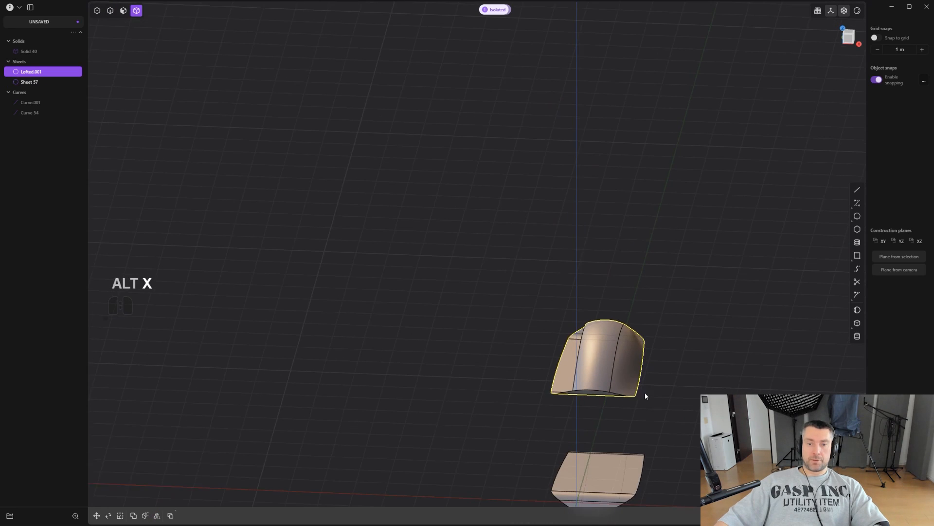
# - Mirror the patched sheet along the X axis with the halves merged into a solid, and delete the stray copy below it
pyautogui.hotkey('alt', 'x')
pyautogui.keyDown('shift'); pyautogui.moveTo(646, 395); pyautogui.dragTo(606, 159, button='middle'); pyautogui.keyUp('shift')
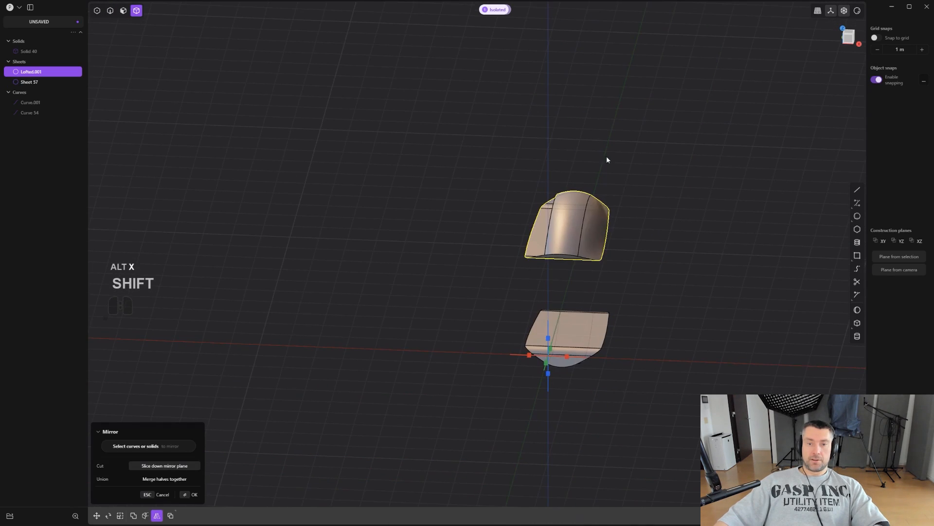
pyautogui.press('q')
pyautogui.click(578, 354)
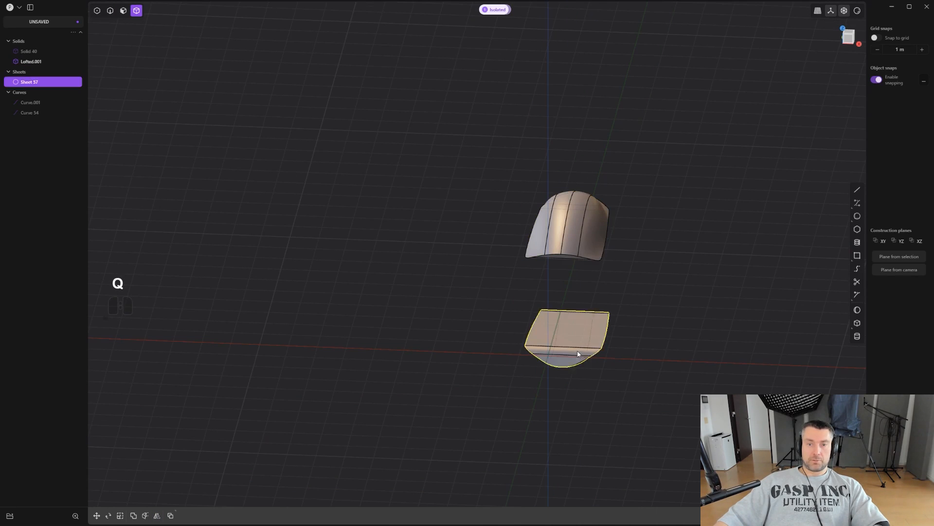
pyautogui.press('x')
# - Show the main body again together with the new raised cover and view them from the right side
pyautogui.moveTo(584, 340); pyautogui.dragTo(723, 225, button='middle')
pyautogui.scroll(5, 573, 309)
pyautogui.scroll(-3, 722, 224)
pyautogui.scroll(-3, 725, 145)
pyautogui.keyDown('shift'); pyautogui.moveTo(638, 211); pyautogui.dragTo(611, 231, button='middle'); pyautogui.keyUp('shift')
pyautogui.scroll(2, 629, 172)
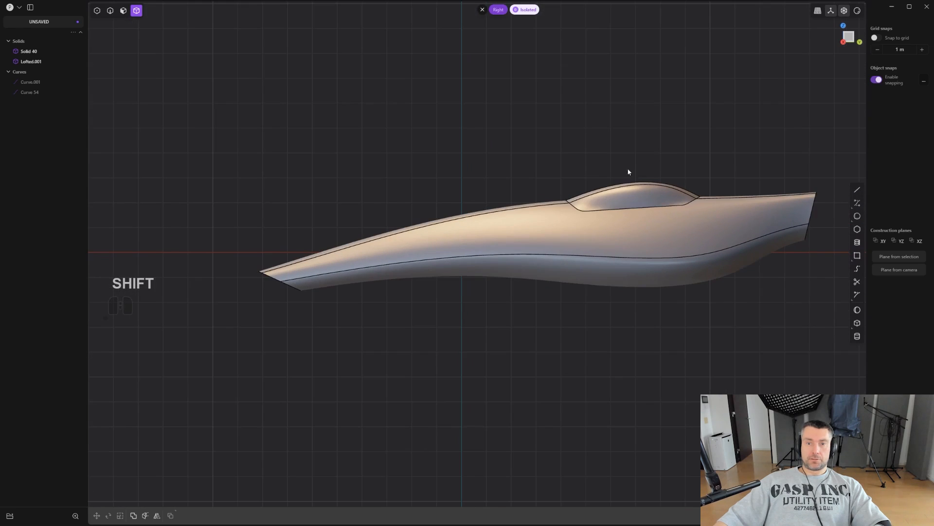
# - Hide the edge lines and apply the glossy red-orange matcap to inspect the raised cover's surface
pyautogui.hotkey('ctrl', 'e')
pyautogui.scroll(2, 663, 168)
pyautogui.scroll(3, 571, 235)
pyautogui.keyDown('shift'); pyautogui.moveTo(676, 167); pyautogui.dragTo(538, 280, button='middle'); pyautogui.keyUp('shift')
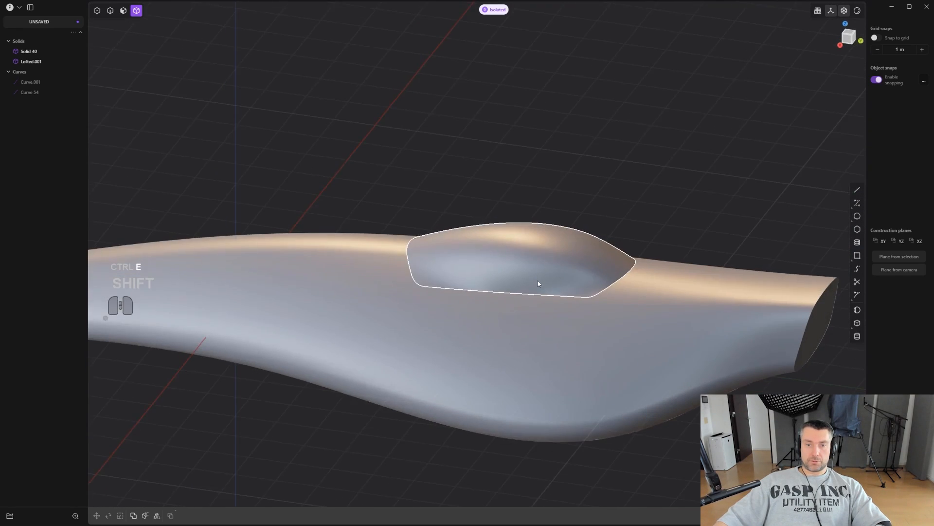
pyautogui.scroll(2, 545, 276)
pyautogui.click(860, 11)
pyautogui.click(832, 40)
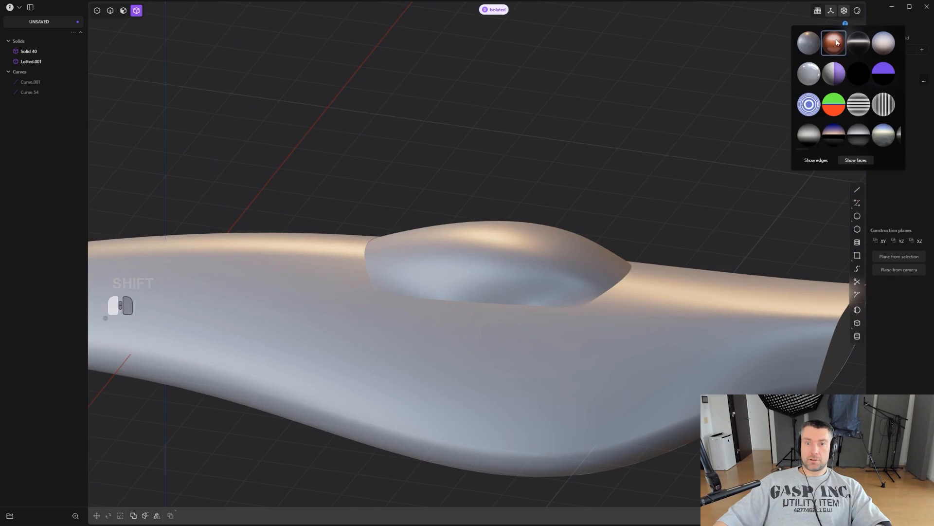
pyautogui.moveTo(575, 243); pyautogui.dragTo(574, 320, button='middle')
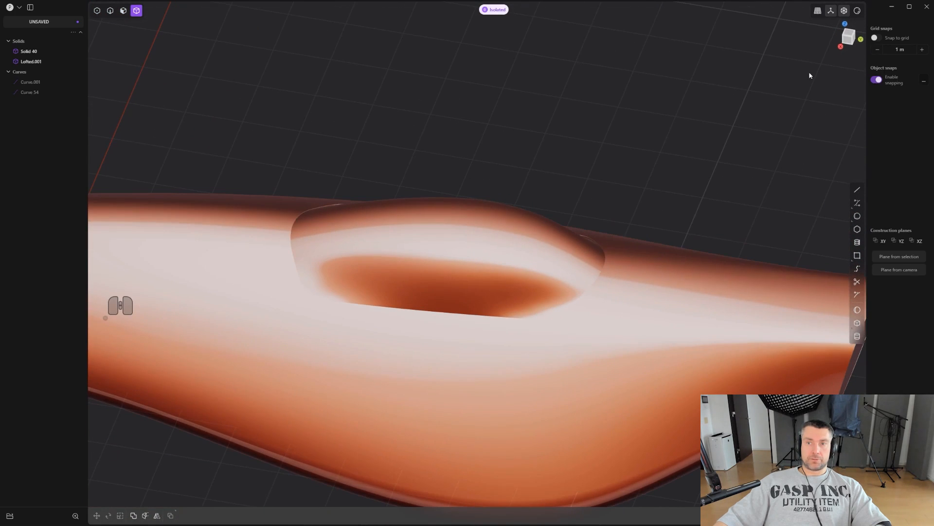
# - Show the edge lines again and replace the red-orange matcap with a light grey one
pyautogui.hotkey('ctrl', 'w')
pyautogui.hotkey('ctrl', 'e')
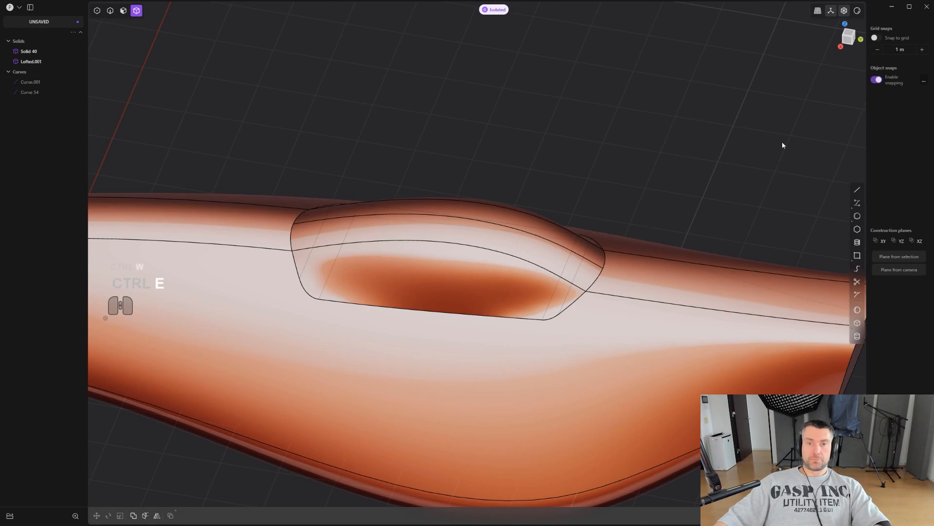
pyautogui.click(857, 11)
pyautogui.click(867, 141)
pyautogui.moveTo(520, 296); pyautogui.dragTo(596, 327, button='middle')
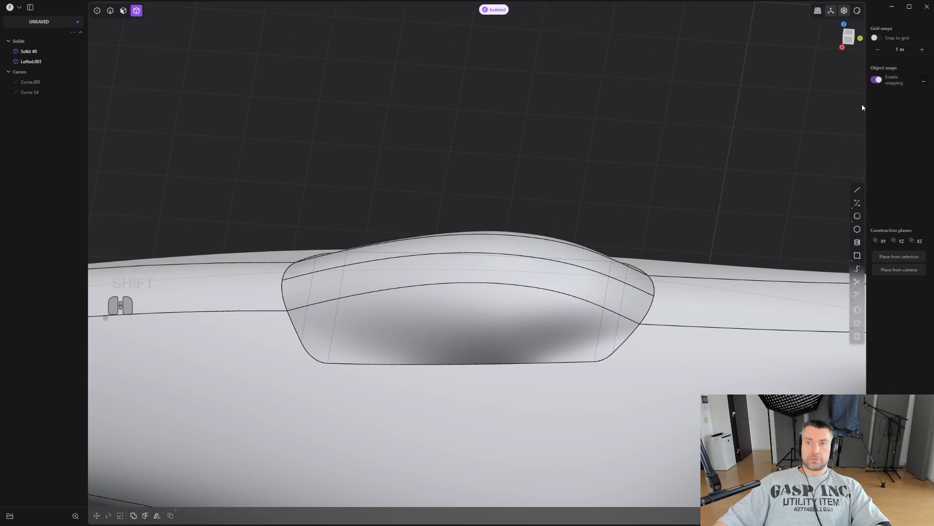
# - Switch to the darker grey matcap with a soft central highlight and inspect the cover's shading from several angles
pyautogui.click(858, 10)
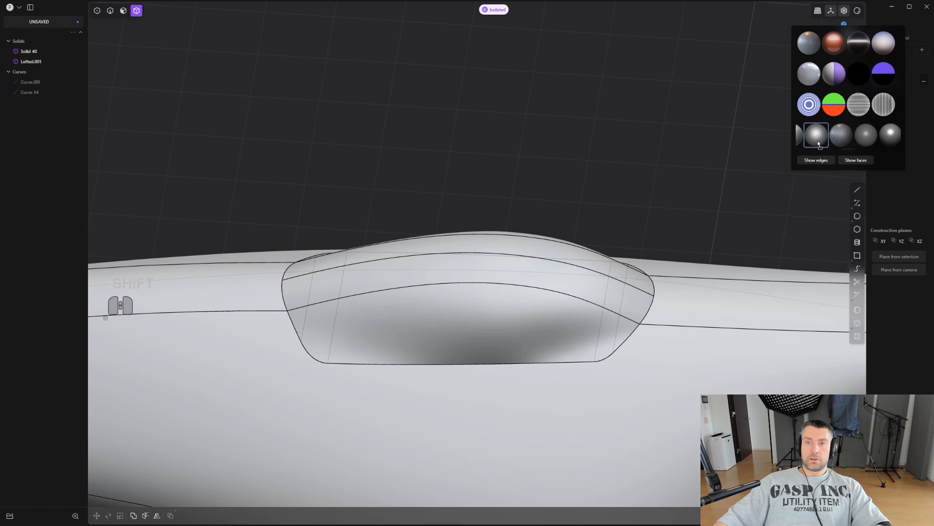
pyautogui.click(818, 143)
pyautogui.scroll(-4, 670, 180)
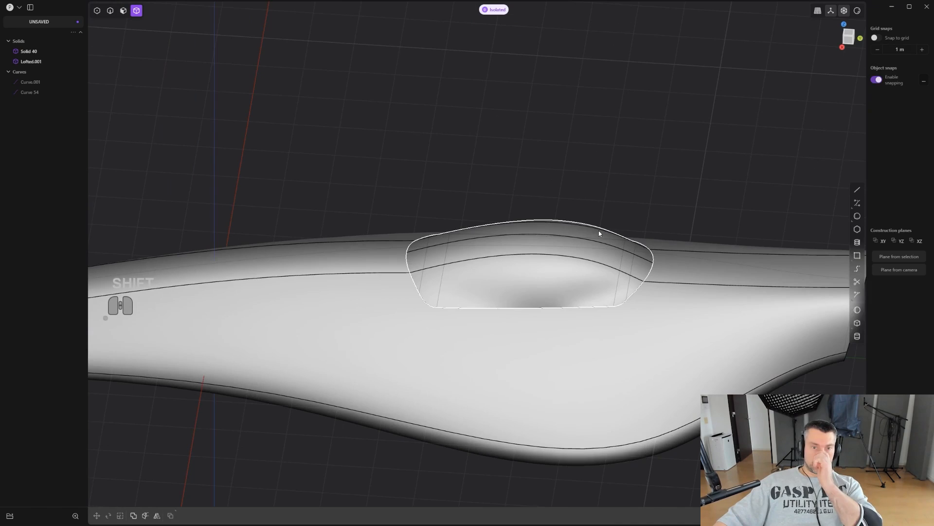
pyautogui.moveTo(598, 233); pyautogui.dragTo(576, 316, button='middle')
pyautogui.keyDown('shift'); pyautogui.moveTo(576, 316); pyautogui.dragTo(585, 324, button='middle'); pyautogui.keyUp('shift')
pyautogui.scroll(4, 571, 296)
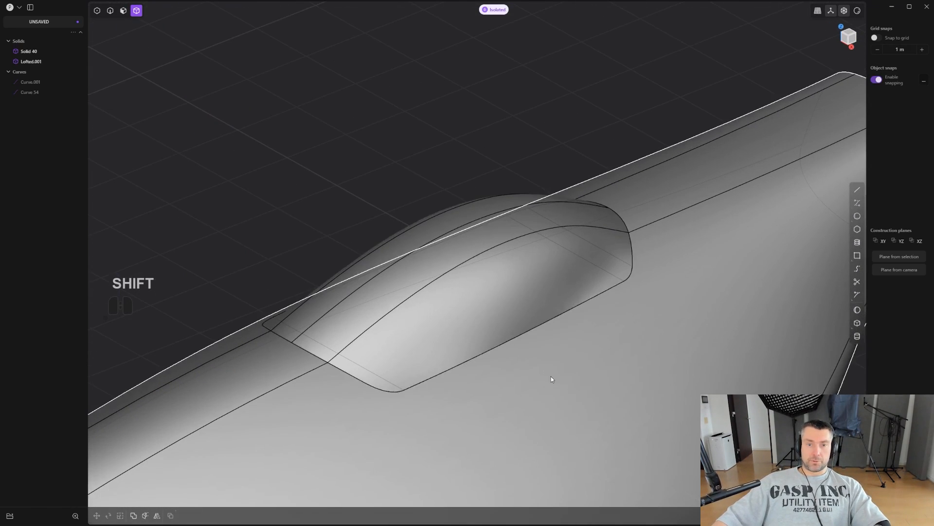
pyautogui.keyDown('shift'); pyautogui.moveTo(524, 264); pyautogui.dragTo(535, 325, button='middle'); pyautogui.keyUp('shift')
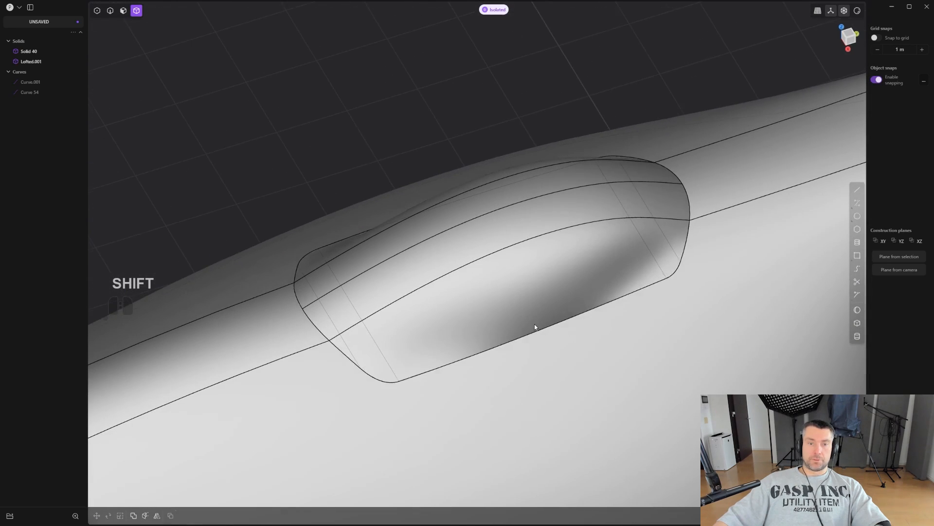
pyautogui.keyDown('shift'); pyautogui.moveTo(588, 308); pyautogui.dragTo(588, 329, button='middle'); pyautogui.keyUp('shift')
# - In the top view, draw a straight line crosswise over the cover, nearer its end by the body's slanted edge
pyautogui.press('3')
pyautogui.click(555, 294)
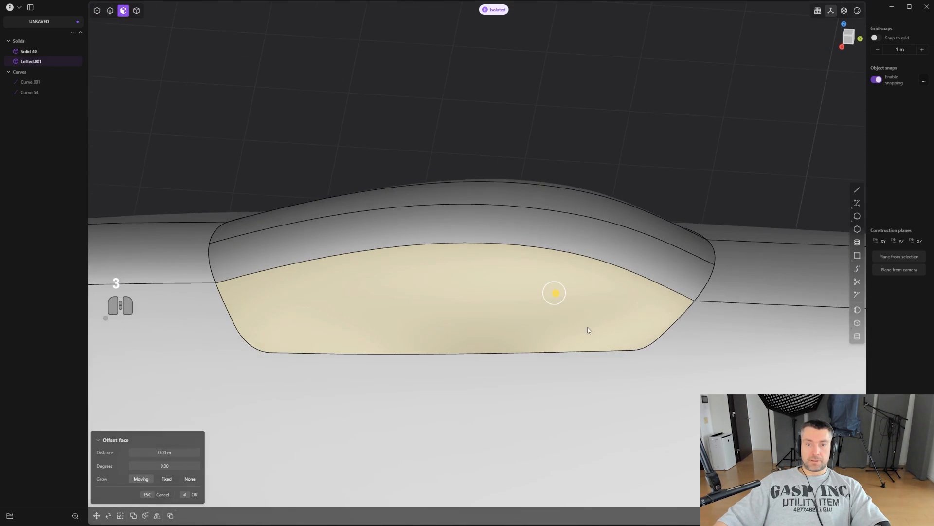
pyautogui.keyDown('alt'); pyautogui.moveTo(638, 288); pyautogui.dragTo(644, 294, button='middle'); pyautogui.keyUp('alt')
pyautogui.scroll(-3, 643, 294)
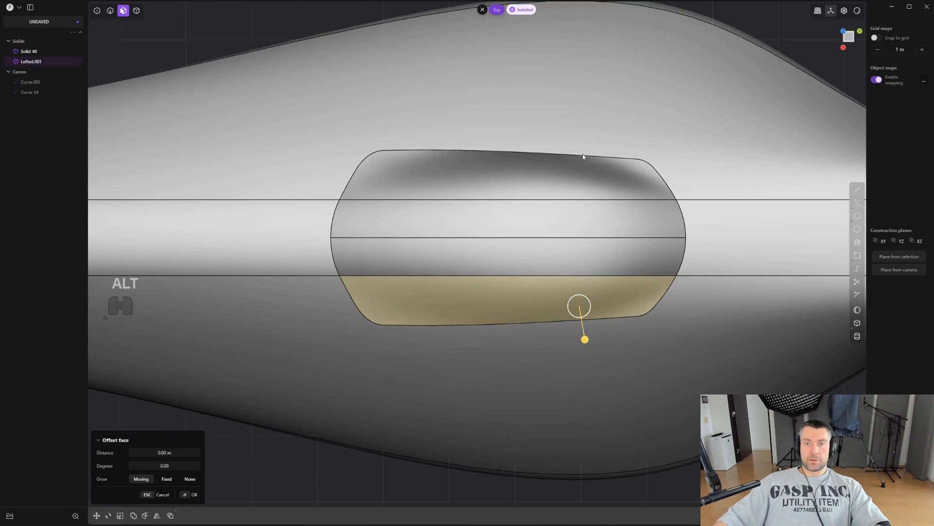
pyautogui.click(855, 195)
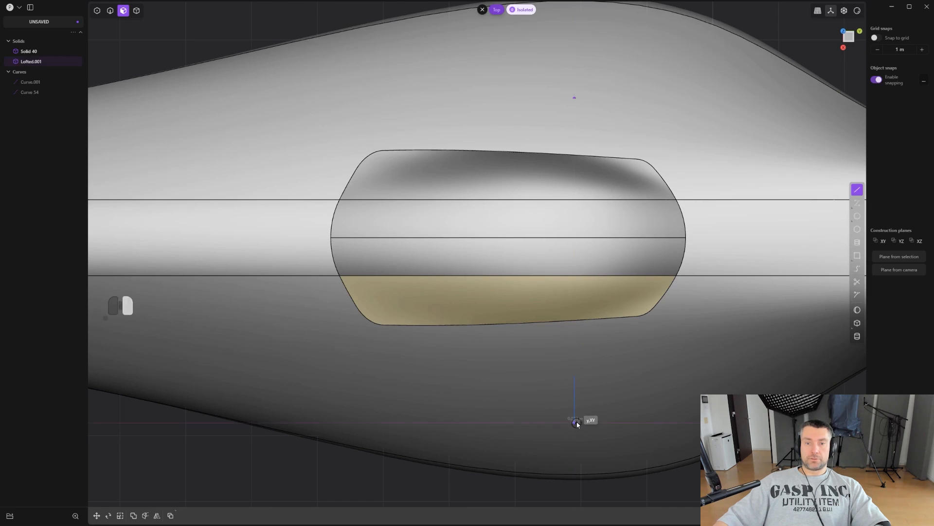
pyautogui.click(575, 422)
# - Imprint the crosswise line onto the cover and delete the line curve
pyautogui.hotkey('shift', 'q')
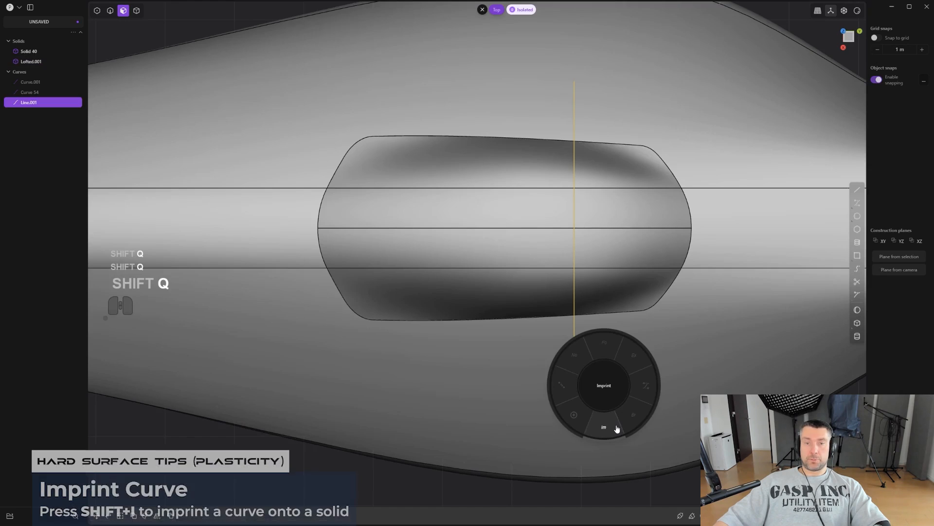
pyautogui.click(615, 428)
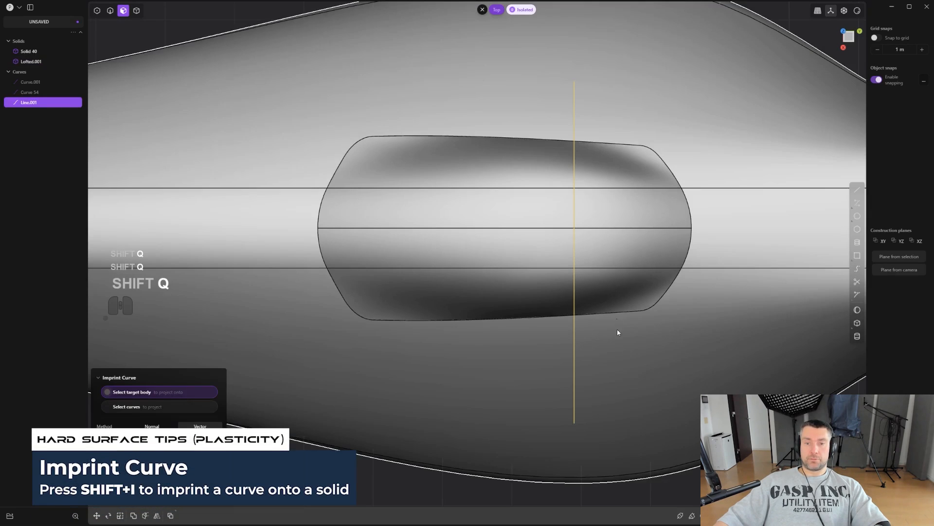
pyautogui.click(614, 255)
pyautogui.moveTo(615, 323); pyautogui.dragTo(674, 253, button='middle')
pyautogui.press('2')
pyautogui.click(630, 398)
pyautogui.press('x')
# - Delete the cover's small lower side face beyond the imprinted edge, leaving it open
pyautogui.scroll(4, 617, 348)
pyautogui.keyDown('shift'); pyautogui.moveTo(611, 343); pyautogui.dragTo(578, 413, button='middle'); pyautogui.keyUp('shift')
pyautogui.scroll(1, 584, 370)
pyautogui.keyDown('shift'); pyautogui.moveTo(588, 364); pyautogui.dragTo(538, 386, button='middle'); pyautogui.keyUp('shift')
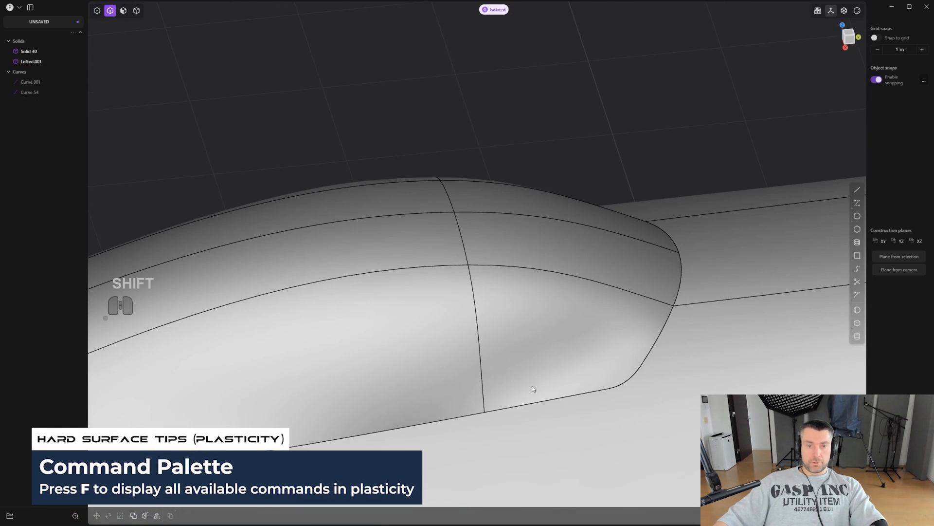
pyautogui.press('4')
pyautogui.press('3')
pyautogui.click(545, 331)
pyautogui.press('o')
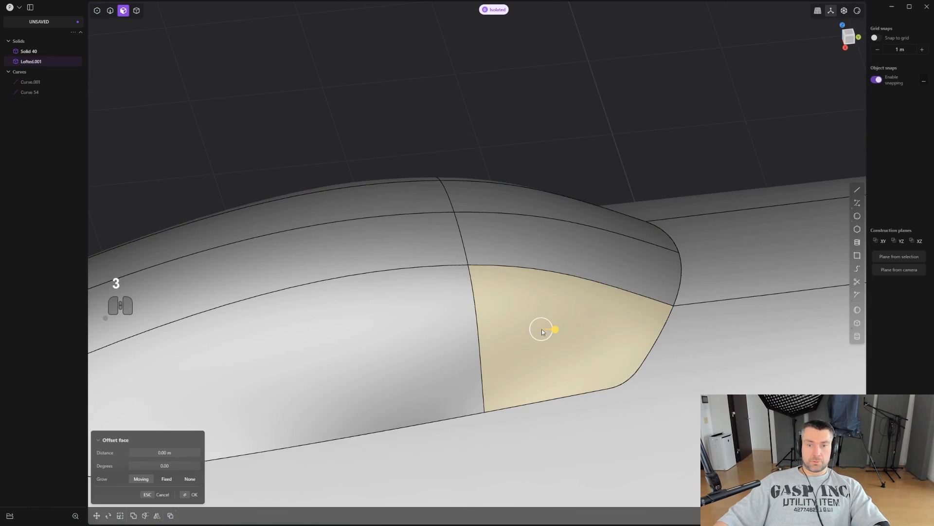
pyautogui.hotkey('shift', 'x')
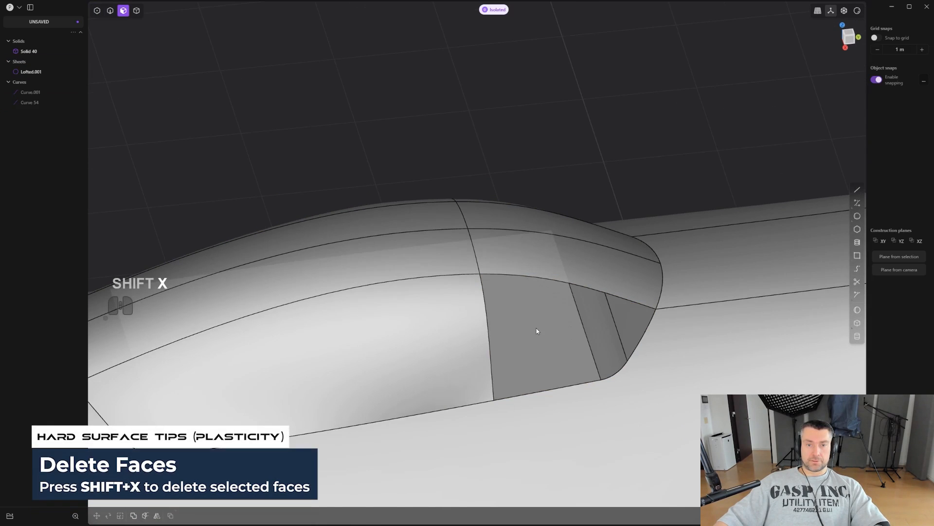
# - Patch the opening in the cover's side with Quality faces and G1 continuity along its upper edge
pyautogui.moveTo(537, 328); pyautogui.dragTo(477, 307, button='middle')
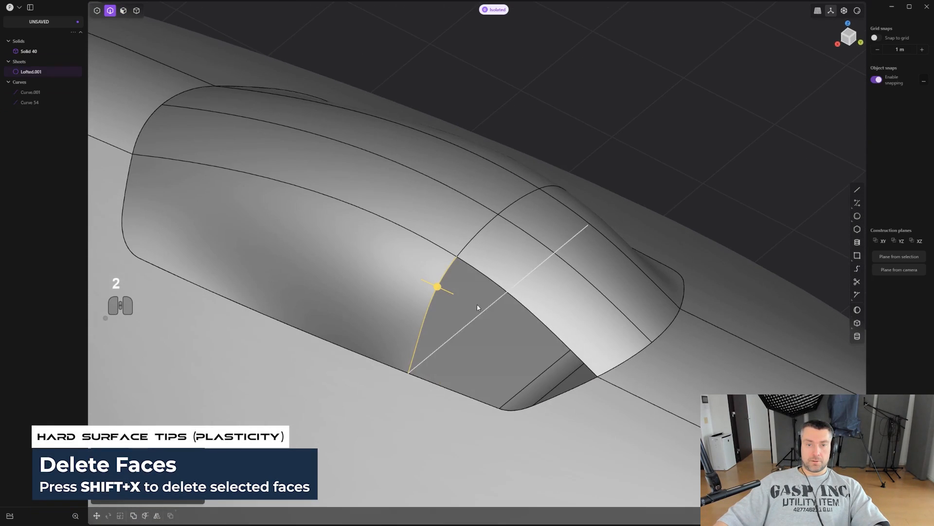
pyautogui.keyDown('alt'); pyautogui.click(541, 319); pyautogui.keyUp('alt')
pyautogui.hotkey('alt', 'p')
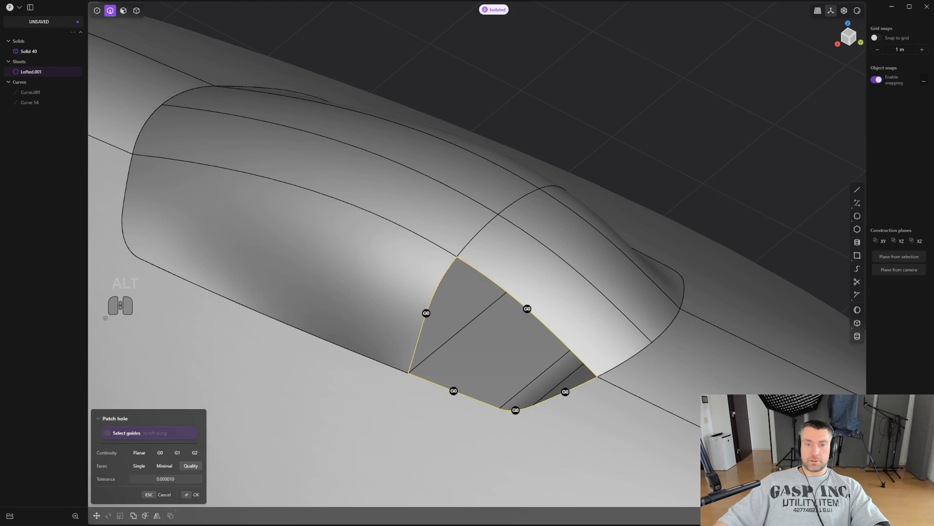
pyautogui.scroll(2, 459, 377)
pyautogui.click(538, 297)
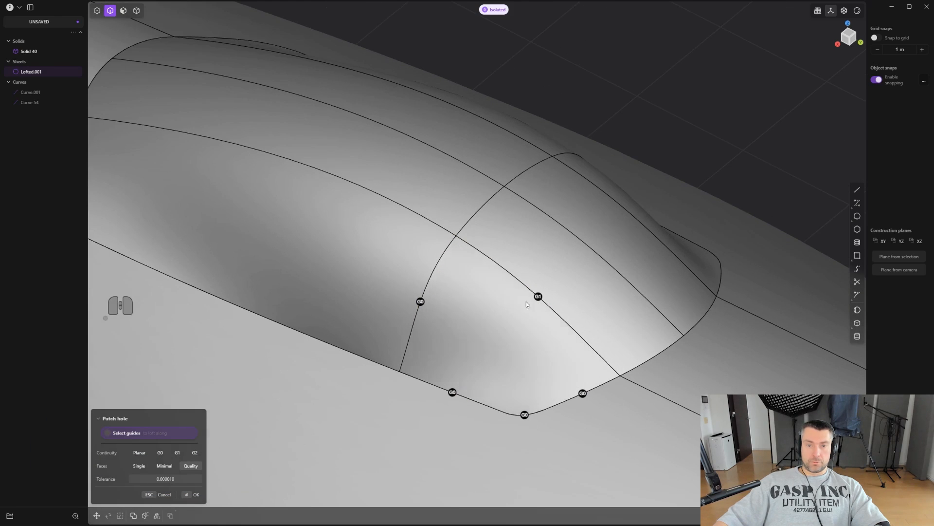
pyautogui.rightClick(735, 101)
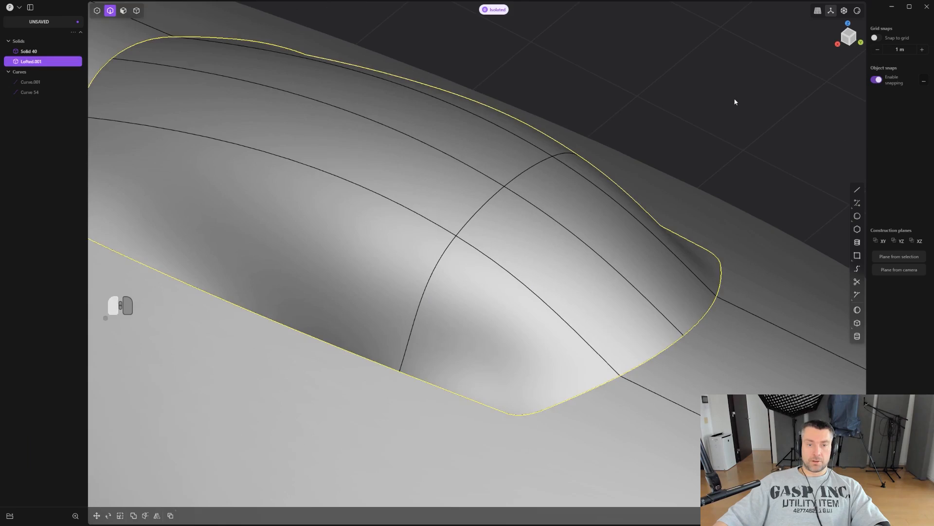
# - Mirror the cover along the X axis, slicing it down the mirror plane to carry the new patch to the other side
pyautogui.click(735, 101)
pyautogui.scroll(-5, 687, 145)
pyautogui.moveTo(497, 334)
pyautogui.mouseDown(button='middle')
pyautogui.moveTo(557, 369)
pyautogui.moveTo(676, 309)
pyautogui.moveTo(697, 353)
pyautogui.moveTo(501, 233)
pyautogui.moveTo(584, 262)
pyautogui.moveTo(665, 308)
pyautogui.moveTo(501, 333)
pyautogui.mouseUp(button='middle')
pyautogui.hotkey('alt', 'x')
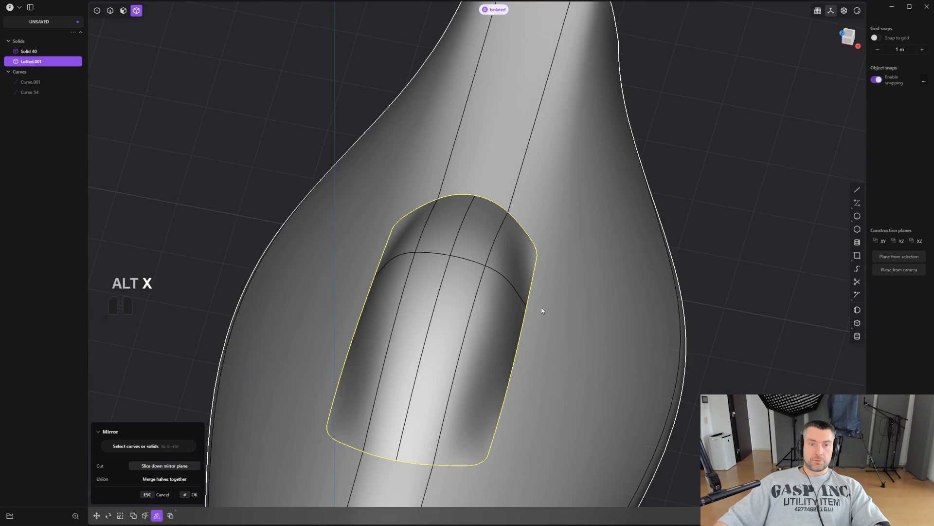
pyautogui.scroll(-5, 501, 348)
pyautogui.keyDown('shift'); pyautogui.moveTo(476, 409); pyautogui.dragTo(481, 317, button='middle'); pyautogui.keyUp('shift')
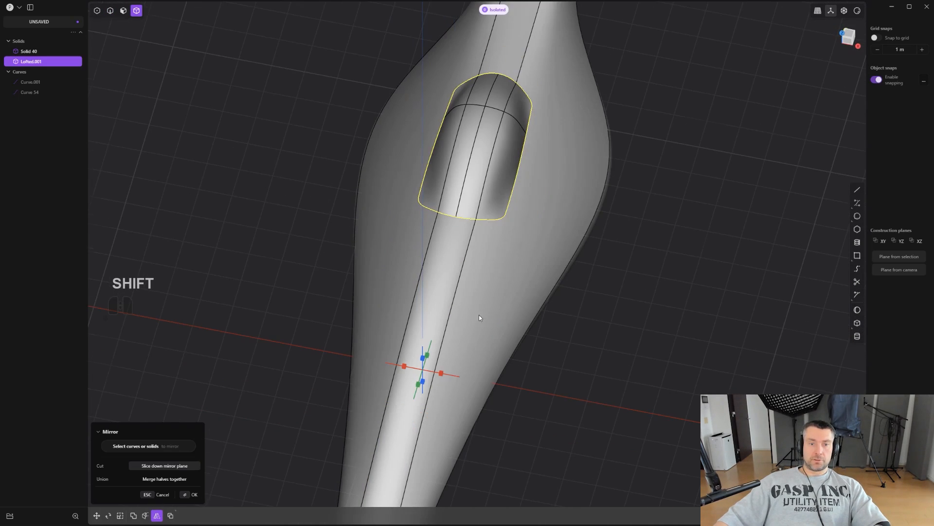
pyautogui.click(439, 374)
pyautogui.rightClick(627, 292)
# - Join the two mirrored cover halves into one solid with a Boolean union
pyautogui.press('q')
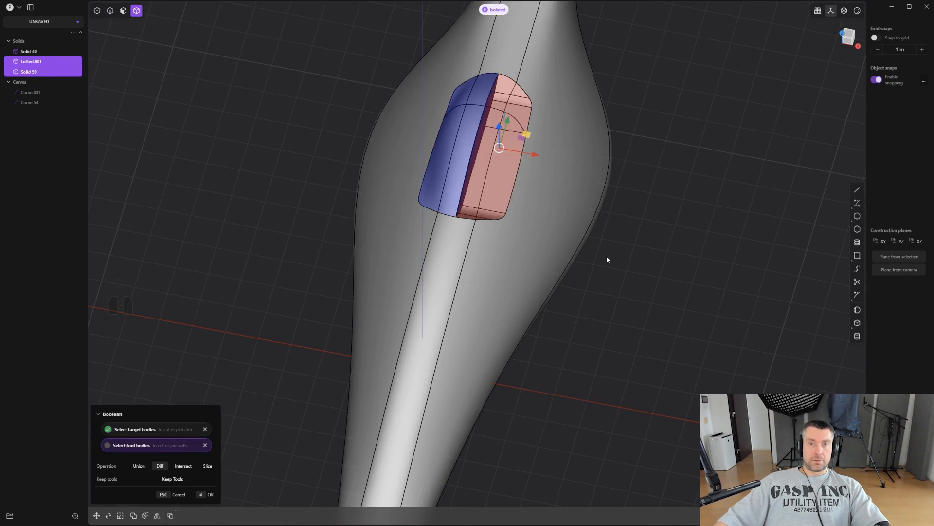
pyautogui.press('q')
pyautogui.rightClick(608, 259)
# - Examine the cover's silhouette and surface flow from the right and up close with edge lines hidden, restoring the edges
pyautogui.keyDown('alt'); pyautogui.moveTo(628, 263); pyautogui.dragTo(586, 254, button='middle'); pyautogui.keyUp('alt')
pyautogui.keyDown('shift'); pyautogui.moveTo(584, 290); pyautogui.dragTo(577, 339, button='middle'); pyautogui.keyUp('shift')
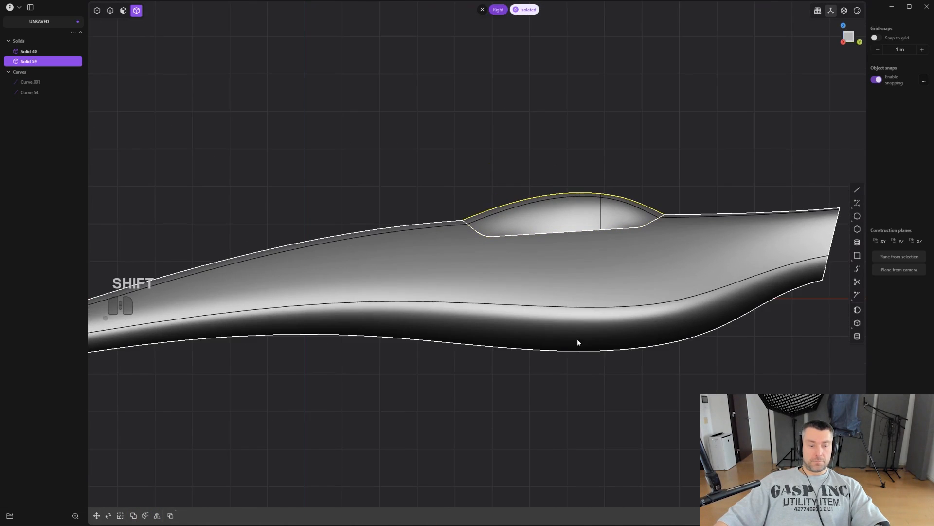
pyautogui.hotkey('ctrl', 'e')
pyautogui.scroll(5, 595, 280)
pyautogui.scroll(-10, 567, 265)
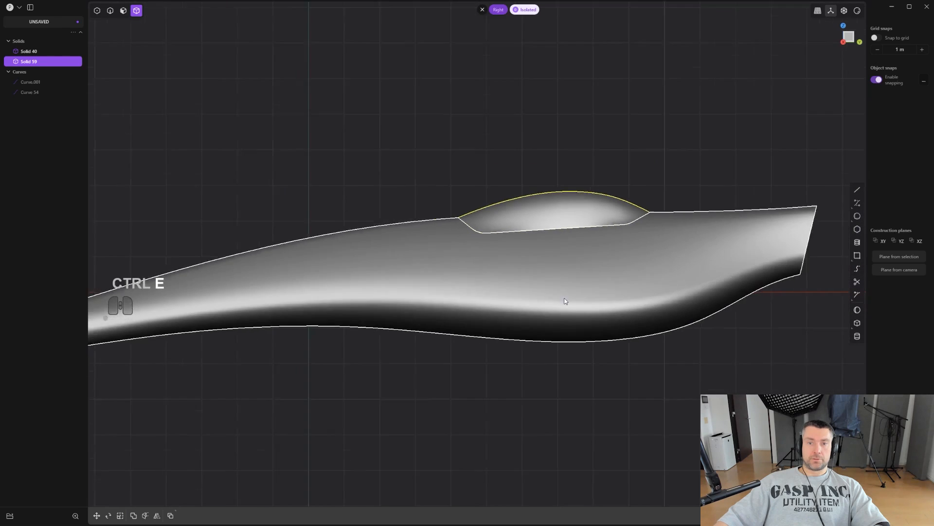
pyautogui.keyDown('shift'); pyautogui.moveTo(489, 305); pyautogui.dragTo(552, 309, button='middle'); pyautogui.keyUp('shift')
pyautogui.scroll(2, 543, 321)
pyautogui.scroll(3, 597, 171)
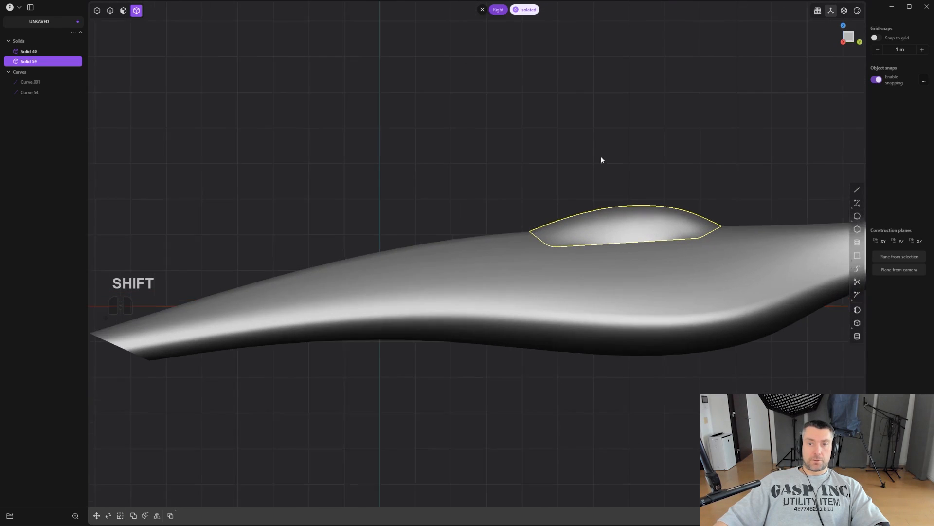
pyautogui.keyDown('shift'); pyautogui.moveTo(594, 179); pyautogui.dragTo(607, 325, button='middle'); pyautogui.keyUp('shift')
pyautogui.scroll(5, 596, 326)
pyautogui.press('2')
pyautogui.scroll(2, 535, 329)
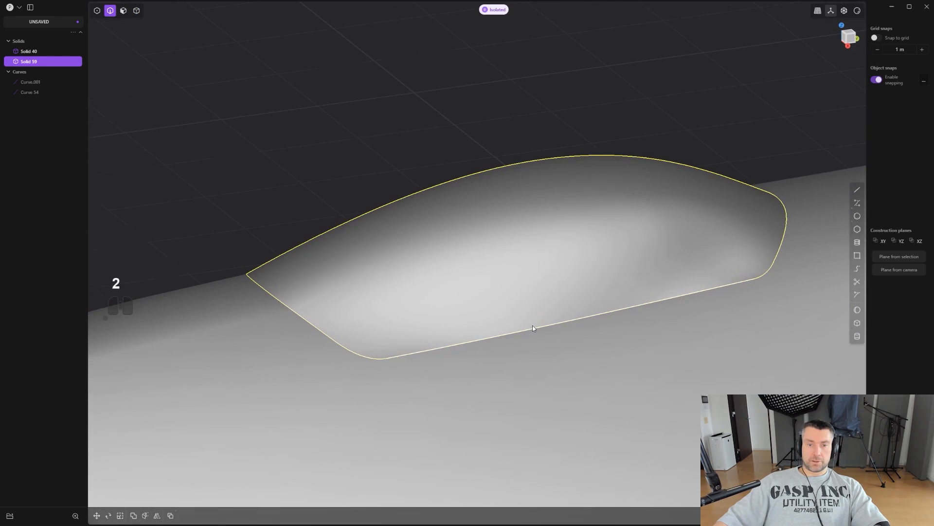
pyautogui.hotkey('ctrl', 'e')
pyautogui.scroll(2, 535, 327)
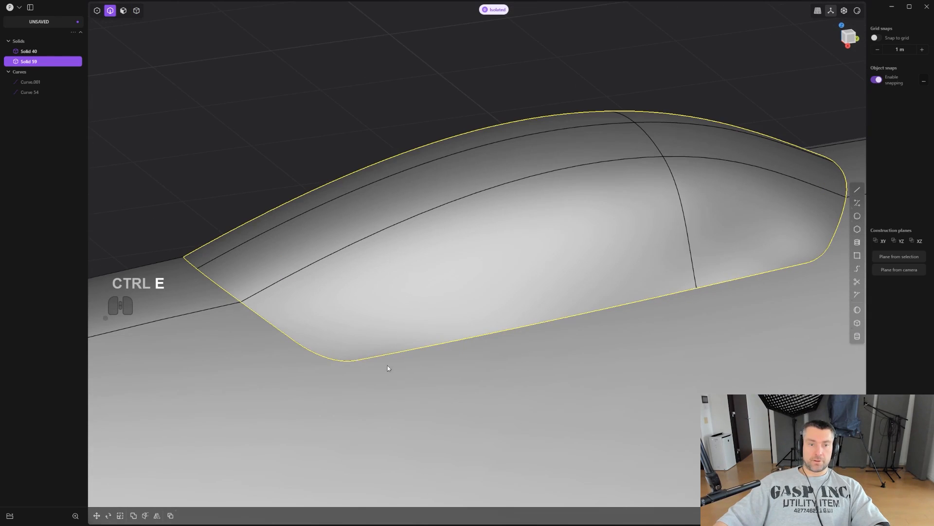
# - In the right view, draw a line about 5 m long following the body's slanted end edge and extending above it
pyautogui.keyDown('shift'); pyautogui.moveTo(664, 272); pyautogui.dragTo(608, 224, button='middle'); pyautogui.keyUp('shift')
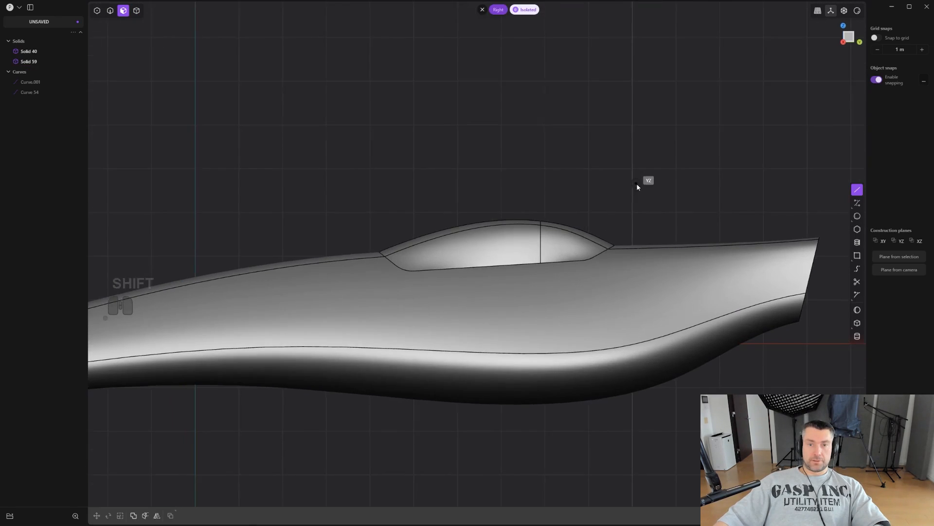
pyautogui.scroll(-2, 635, 186)
pyautogui.scroll(-3, 638, 195)
pyautogui.scroll(2, 637, 196)
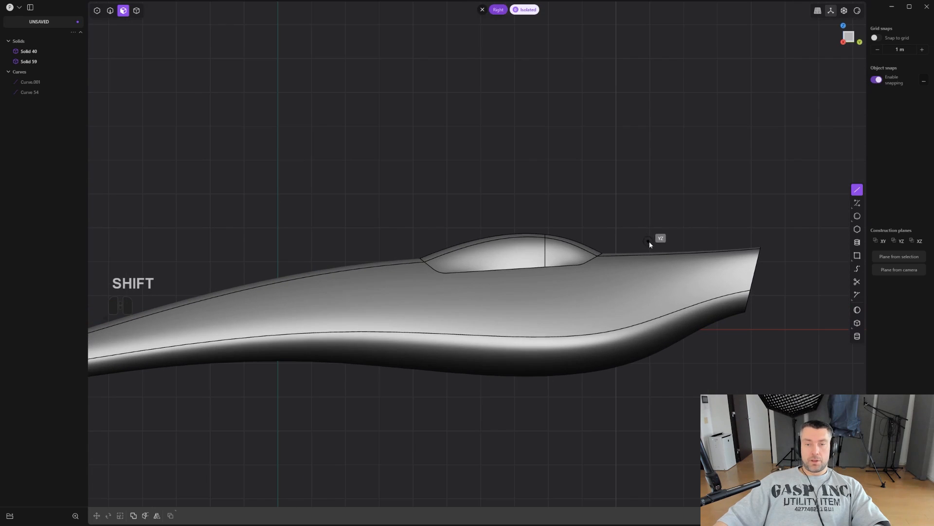
pyautogui.keyDown('shift'); pyautogui.moveTo(730, 292); pyautogui.dragTo(593, 289, button='middle'); pyautogui.keyUp('shift')
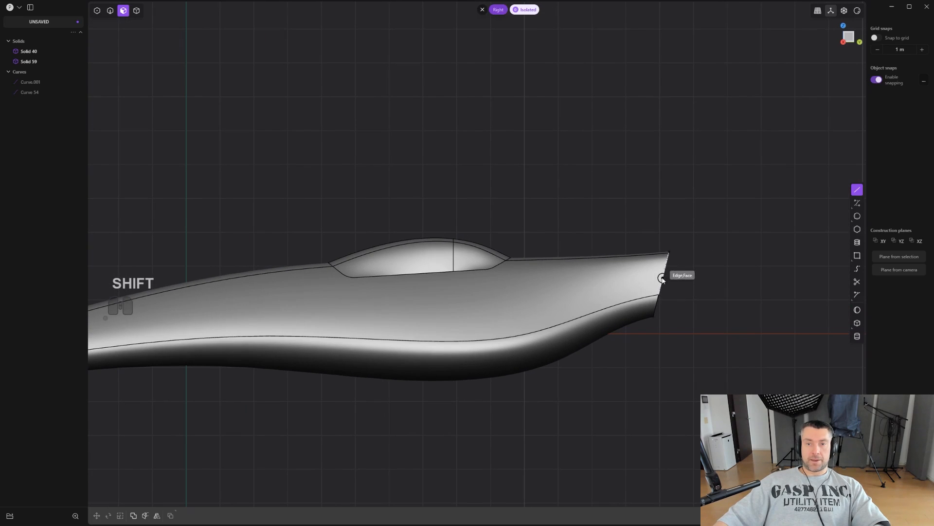
pyautogui.scroll(2, 665, 282)
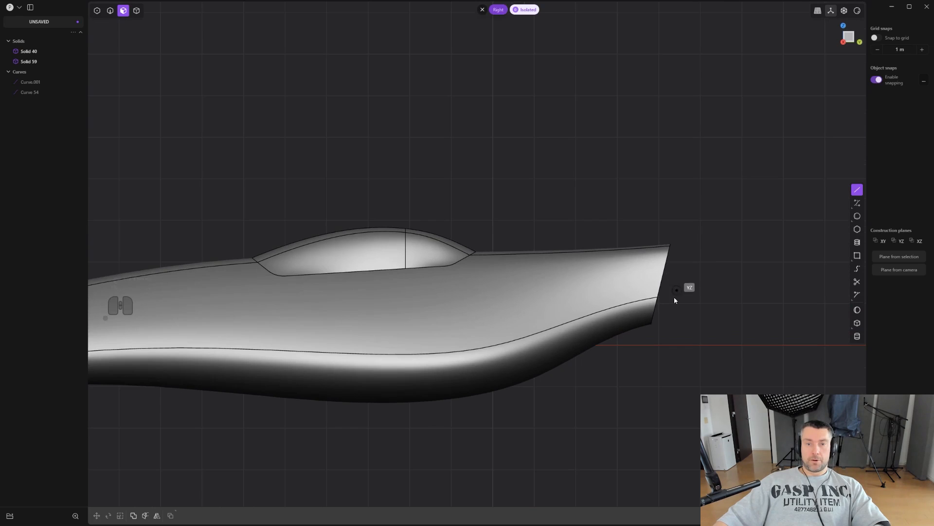
pyautogui.keyDown('shift'); pyautogui.moveTo(620, 286); pyautogui.dragTo(476, 323, button='middle'); pyautogui.keyUp('shift')
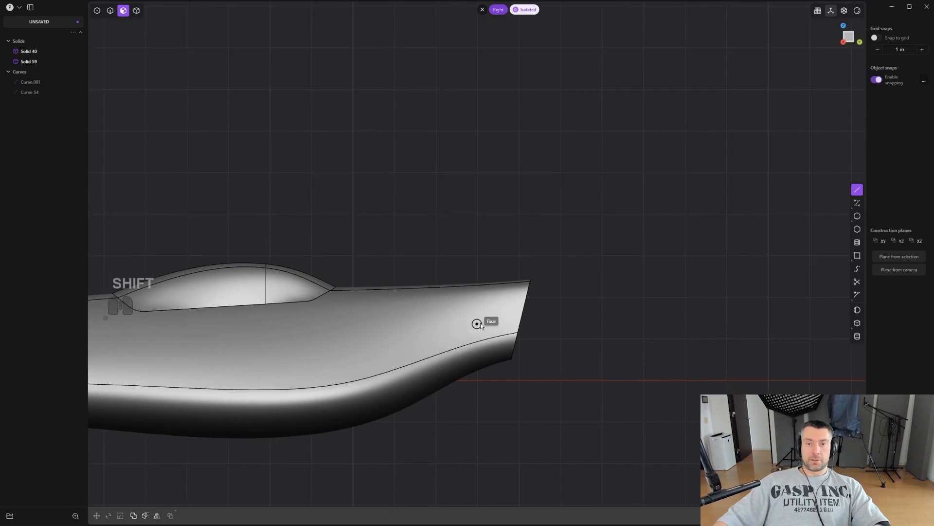
pyautogui.scroll(3, 476, 324)
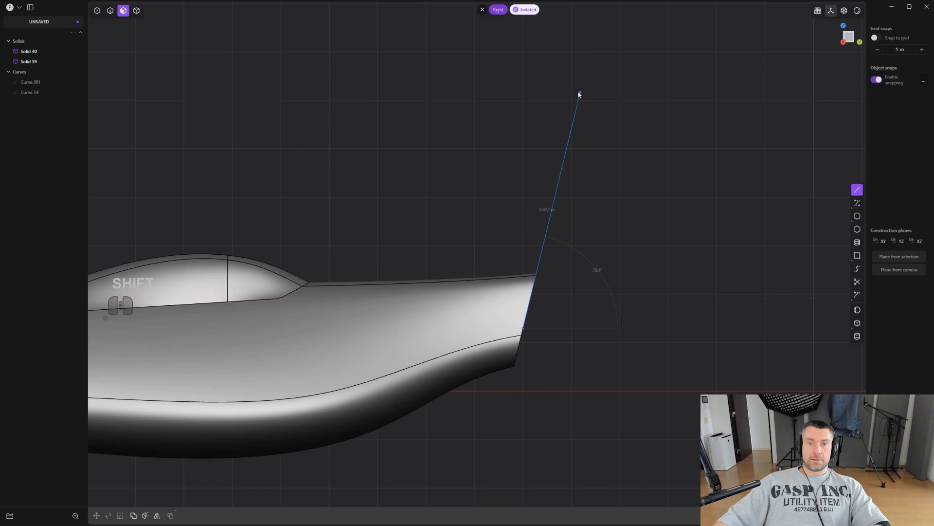
pyautogui.click(580, 93)
# - Move the slanted line over the cover so that it crosses the cover near its imprinted seam
pyautogui.scroll(-5, 537, 177)
pyautogui.keyDown('shift'); pyautogui.moveTo(404, 436); pyautogui.dragTo(532, 471, button='middle'); pyautogui.keyUp('shift')
pyautogui.scroll(3, 664, 402)
pyautogui.press('g')
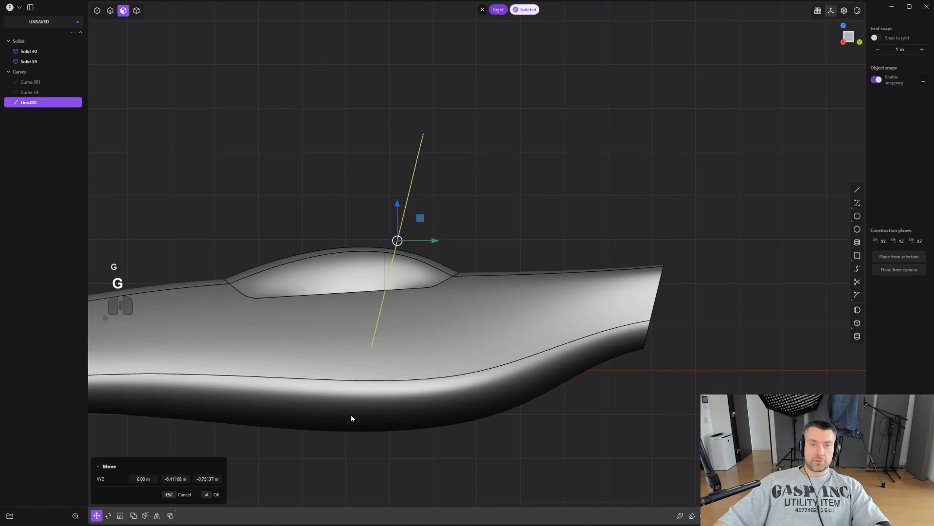
pyautogui.click(341, 443)
# - Cut the cover solid into two parts with the slanted line
pyautogui.scroll(3, 388, 284)
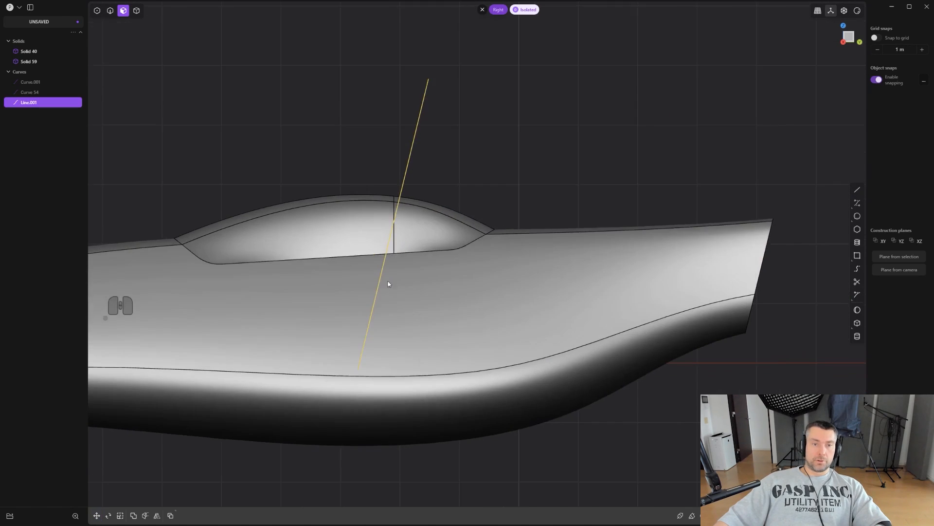
pyautogui.keyDown('shift'); pyautogui.moveTo(388, 284); pyautogui.dragTo(530, 359, button='middle'); pyautogui.keyUp('shift')
pyautogui.press('c')
pyautogui.click(507, 308)
pyautogui.rightClick(507, 307)
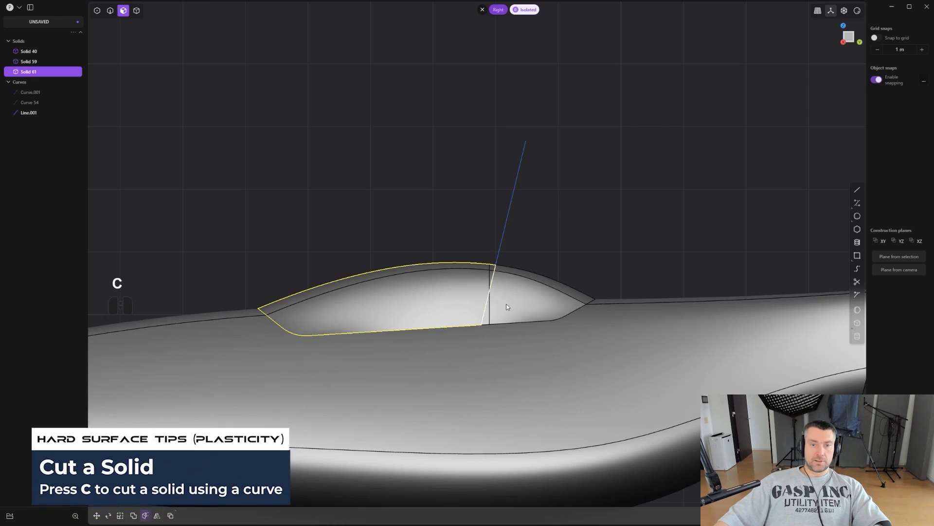
# - Delete the slanted line used for cutting the cover
pyautogui.scroll(2, 521, 302)
pyautogui.click(621, 174)
pyautogui.scroll(2, 607, 180)
pyautogui.moveTo(567, 202); pyautogui.dragTo(621, 247, button='middle')
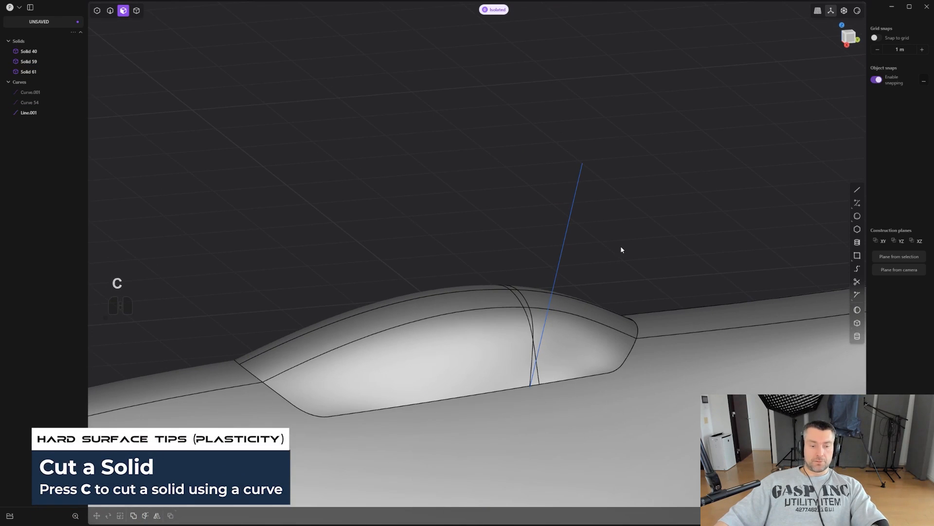
pyautogui.scroll(2, 604, 254)
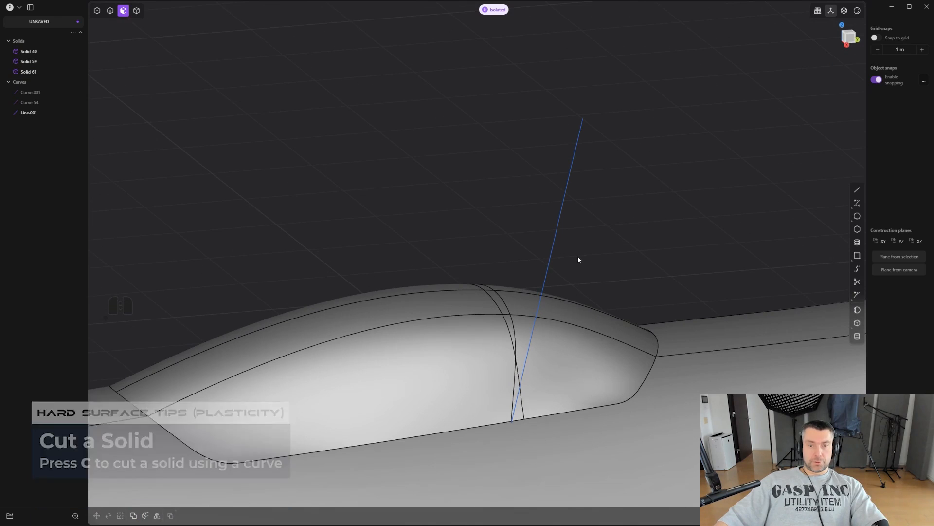
pyautogui.press('2')
pyautogui.press('x')
pyautogui.keyDown('shift'); pyautogui.moveTo(554, 233); pyautogui.dragTo(511, 292, button='middle'); pyautogui.keyUp('shift')
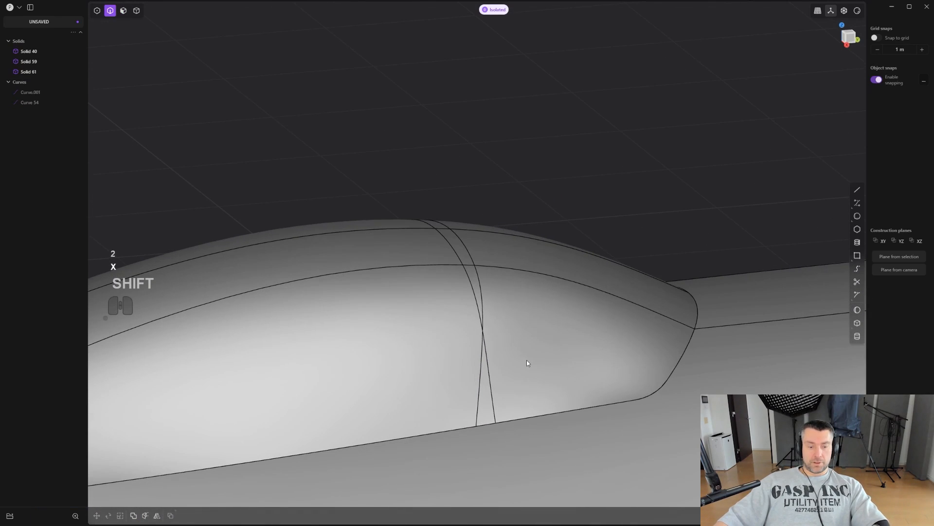
# - Delete the narrow sliver face between the old seam and the cut on the near side of the cover
pyautogui.press('3')
pyautogui.click(477, 407)
pyautogui.click(487, 391)
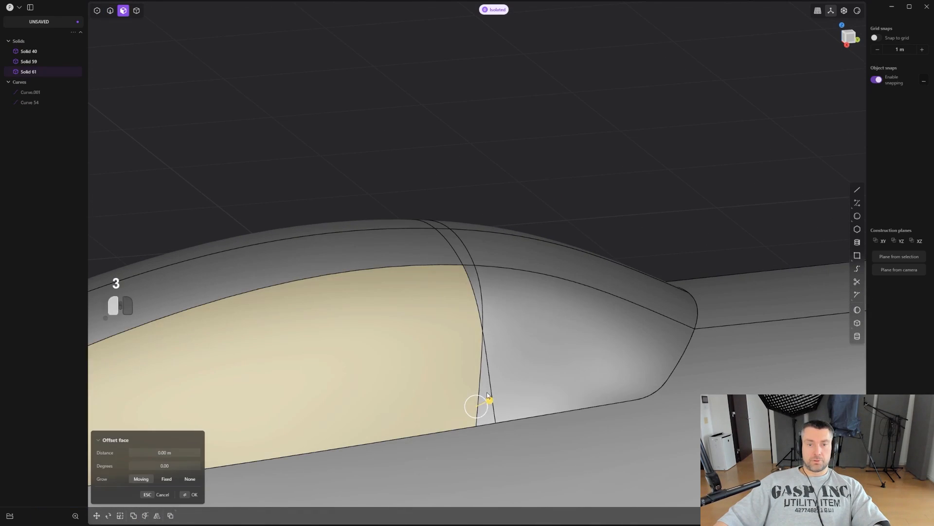
pyautogui.scroll(2, 491, 386)
pyautogui.keyDown('shift'); pyautogui.moveTo(508, 381); pyautogui.dragTo(504, 347, button='middle'); pyautogui.keyUp('shift')
pyautogui.scroll(1, 603, 276)
pyautogui.press('x')
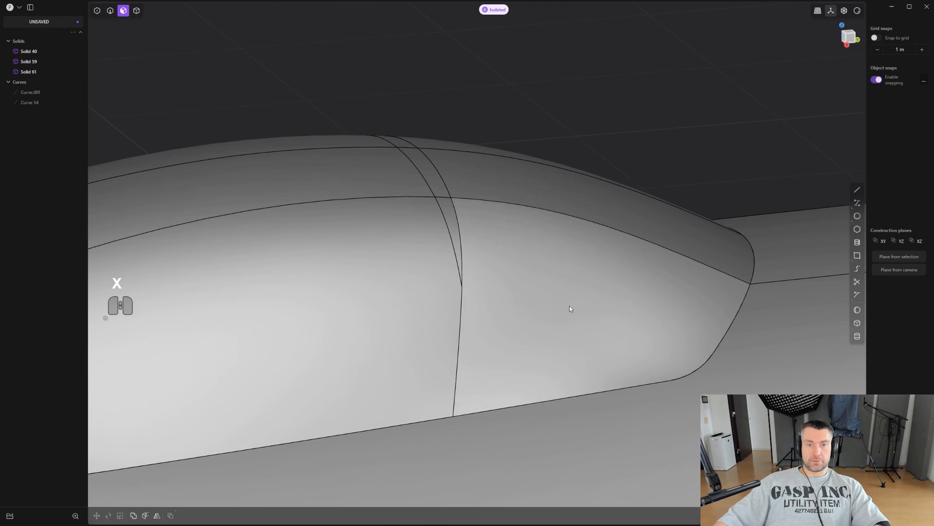
# - Delete the remaining sliver faces beside the cut across the cover's top and far side
pyautogui.scroll(-1, 570, 305)
pyautogui.keyDown('shift'); pyautogui.moveTo(493, 292); pyautogui.dragTo(524, 273, button='middle'); pyautogui.keyUp('shift')
pyautogui.press('x')
pyautogui.click(510, 222)
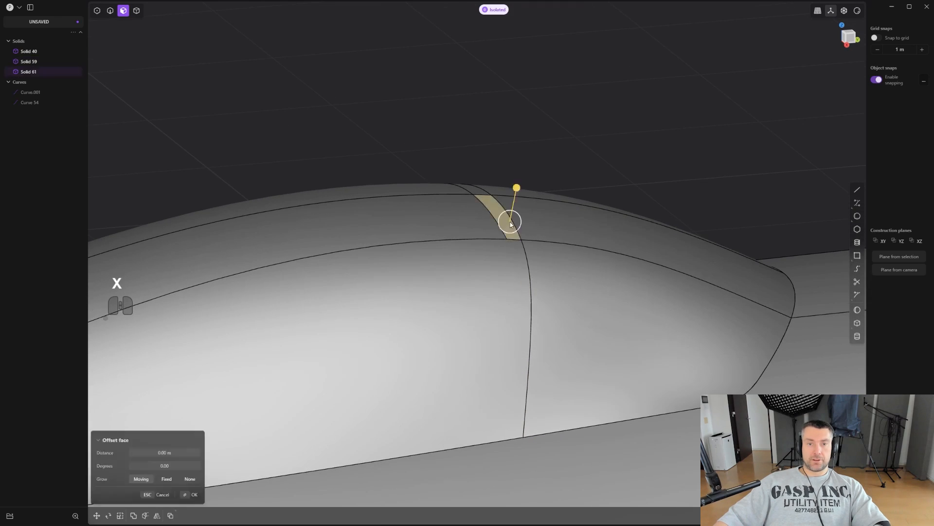
pyautogui.press('x')
pyautogui.moveTo(462, 207); pyautogui.dragTo(465, 159, button='middle')
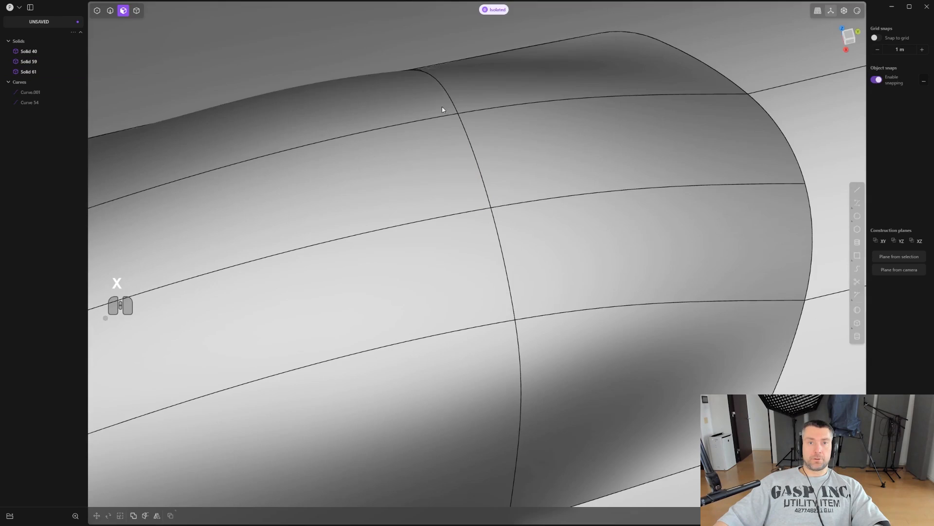
pyautogui.keyDown('shift'); pyautogui.moveTo(436, 126); pyautogui.dragTo(523, 336, button='middle'); pyautogui.keyUp('shift')
pyautogui.click(448, 91)
pyautogui.press('x')
pyautogui.scroll(-3, 493, 185)
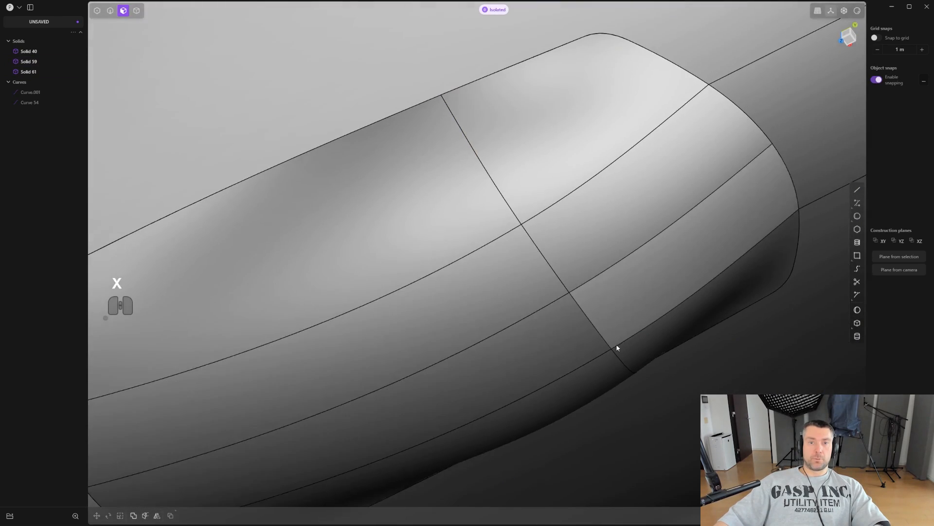
# - Isolate the two cover solids from the body
pyautogui.moveTo(618, 347); pyautogui.dragTo(542, 190, button='middle')
pyautogui.keyDown('shift'); pyautogui.moveTo(774, 341); pyautogui.dragTo(553, 196, button='middle'); pyautogui.keyUp('shift')
pyautogui.scroll(-3, 553, 197)
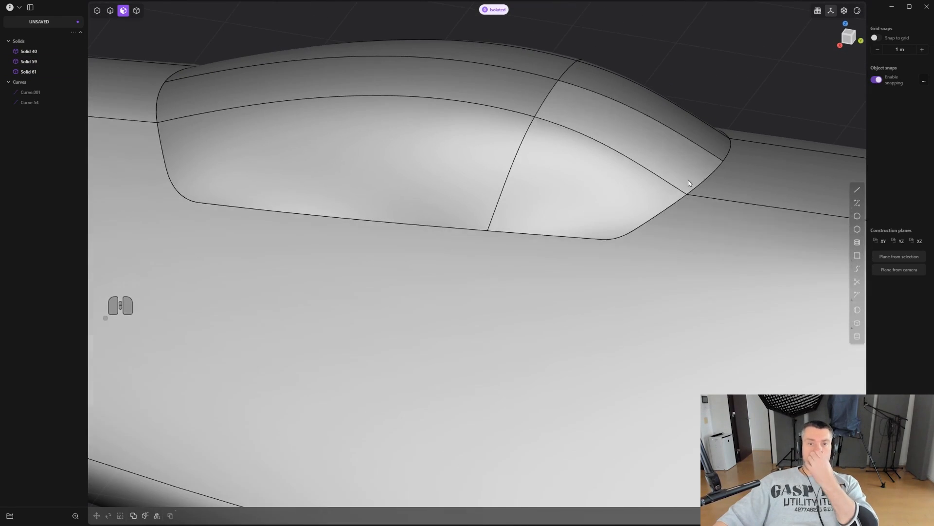
pyautogui.moveTo(689, 183); pyautogui.dragTo(619, 278, button='middle')
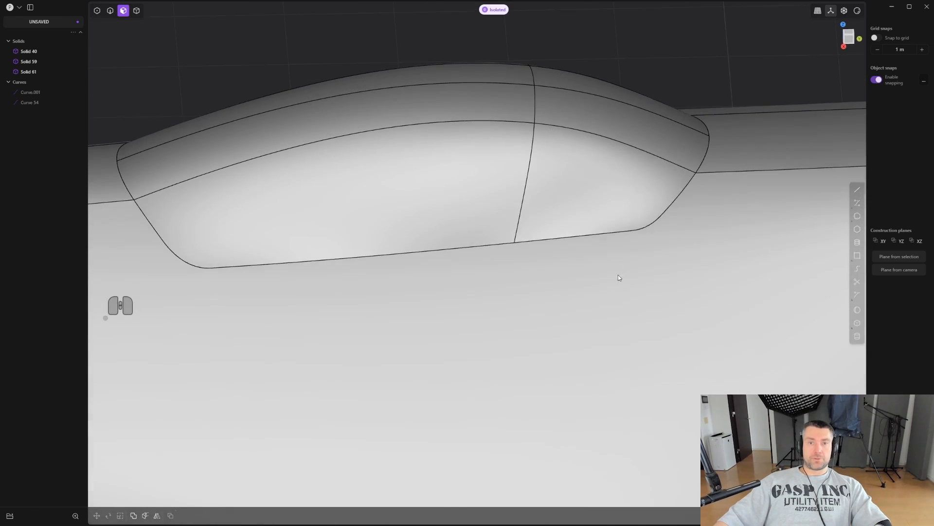
pyautogui.scroll(-3, 628, 288)
pyautogui.press('3')
pyautogui.press('4')
pyautogui.click(600, 217)
pyautogui.scroll(-3, 601, 262)
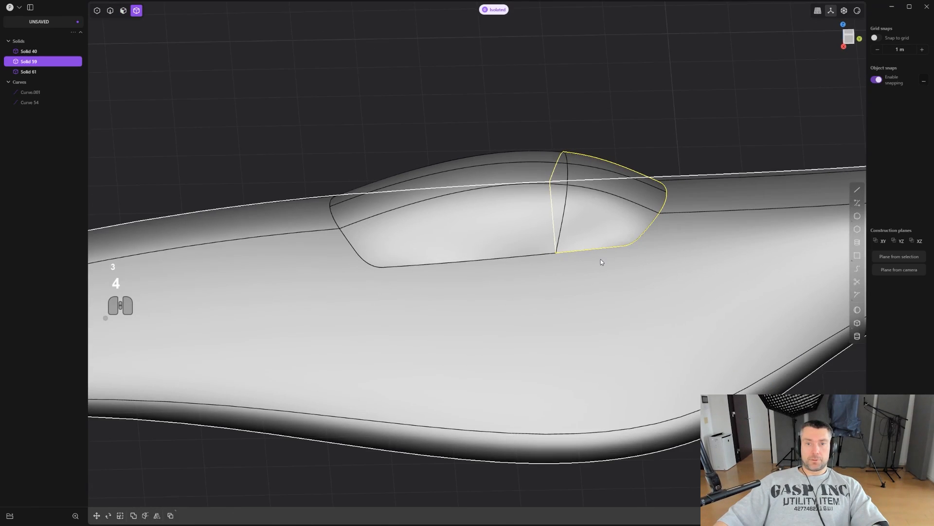
pyautogui.keyDown('shift'); pyautogui.click(533, 231); pyautogui.keyUp('shift')
pyautogui.keyDown('shift'); pyautogui.moveTo(529, 266); pyautogui.dragTo(557, 305, button='middle'); pyautogui.keyUp('shift')
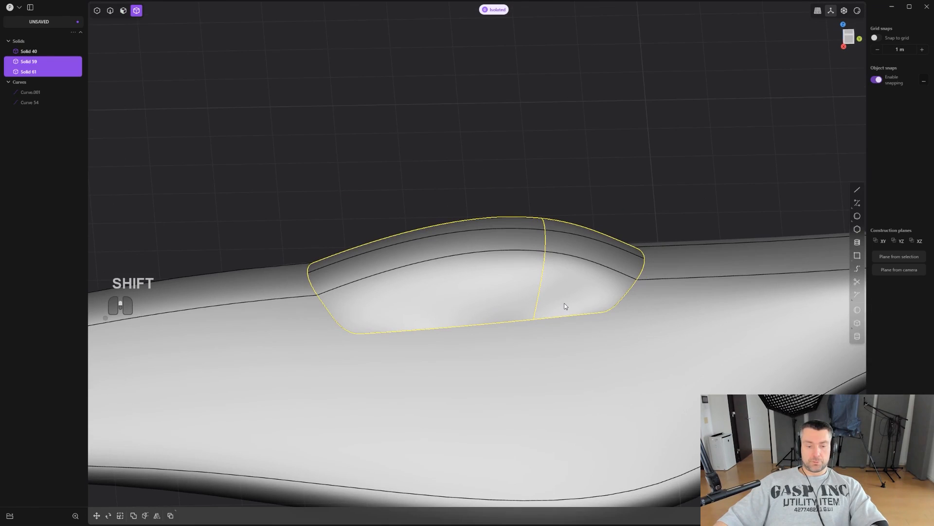
pyautogui.press('/')
pyautogui.scroll(4, 561, 301)
pyautogui.click(607, 173)
pyautogui.scroll(4, 606, 173)
# - Add a very narrow fillet to the longer cover part's edge along the cut
pyautogui.press('2')
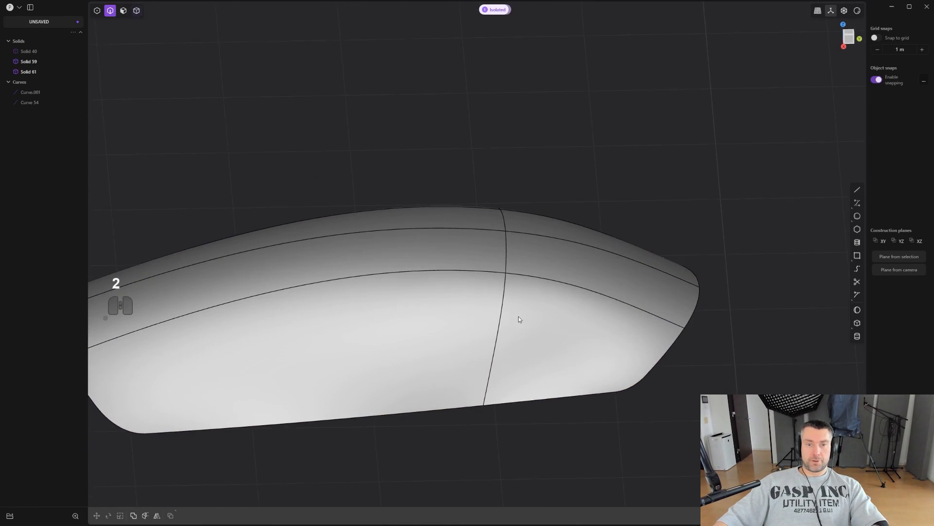
pyautogui.scroll(3, 504, 340)
pyautogui.click(501, 349)
pyautogui.press('f')
pyautogui.scroll(5, 519, 335)
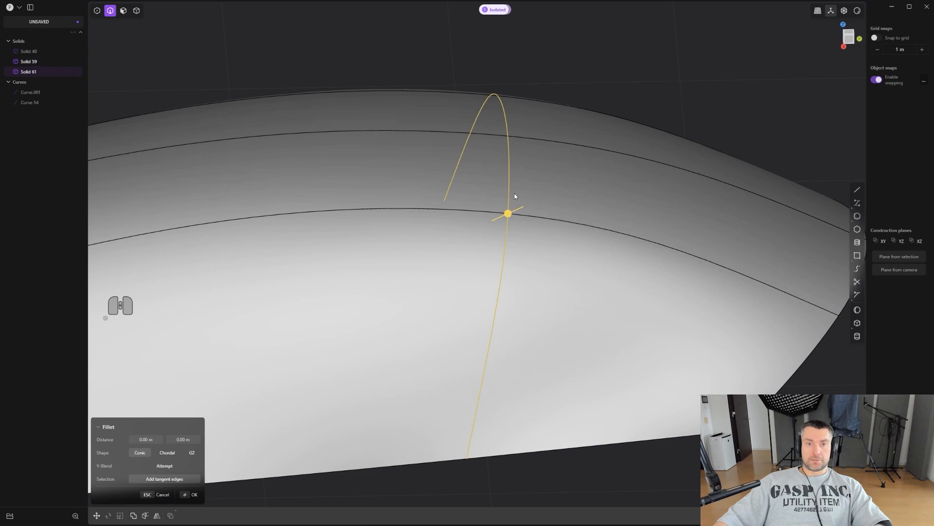
pyautogui.moveTo(509, 213); pyautogui.dragTo(514, 218)
pyautogui.rightClick(514, 219)
pyautogui.press('Escape')
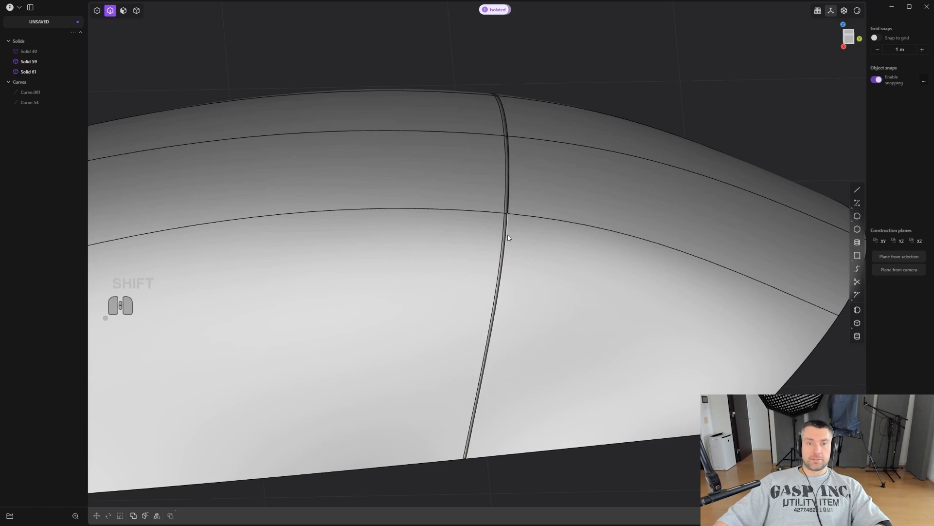
# - Fillet the shorter cover part's edge along the cut, matching the neighbouring fillet's distance
pyautogui.click(507, 235)
pyautogui.press('f')
pyautogui.keyDown('shift'); pyautogui.moveTo(509, 233); pyautogui.dragTo(500, 239); pyautogui.keyUp('shift')
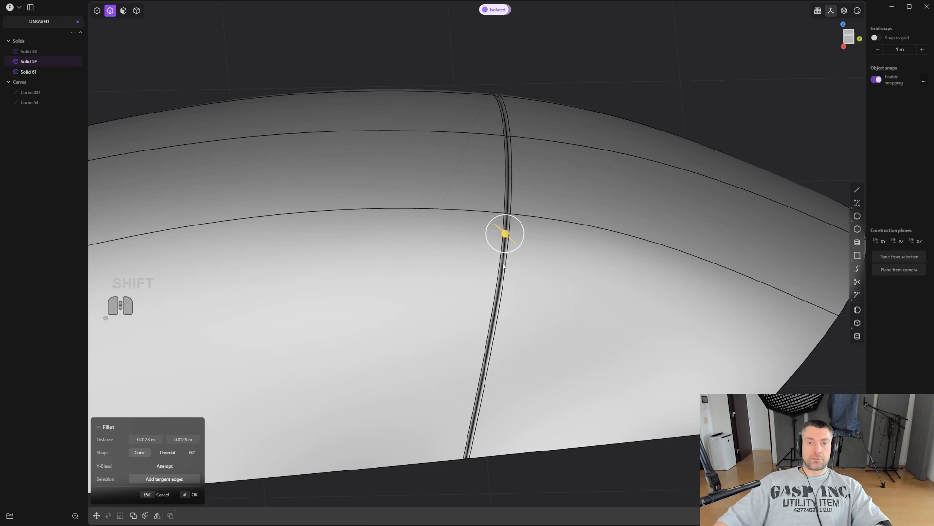
pyautogui.rightClick(601, 421)
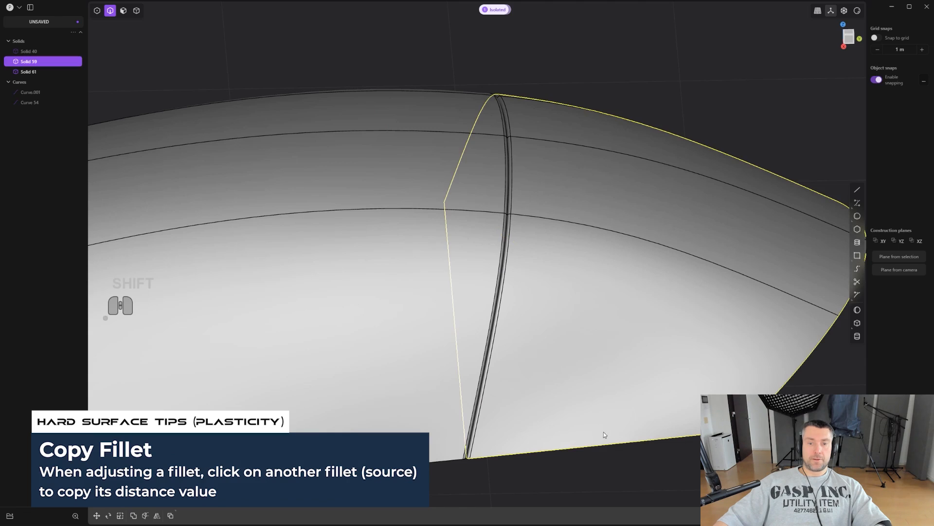
# - Fillet the shorter cover part's lower outline edge with the same distance as the fillet along the cut
pyautogui.click(612, 446)
pyautogui.moveTo(612, 445); pyautogui.dragTo(614, 447)
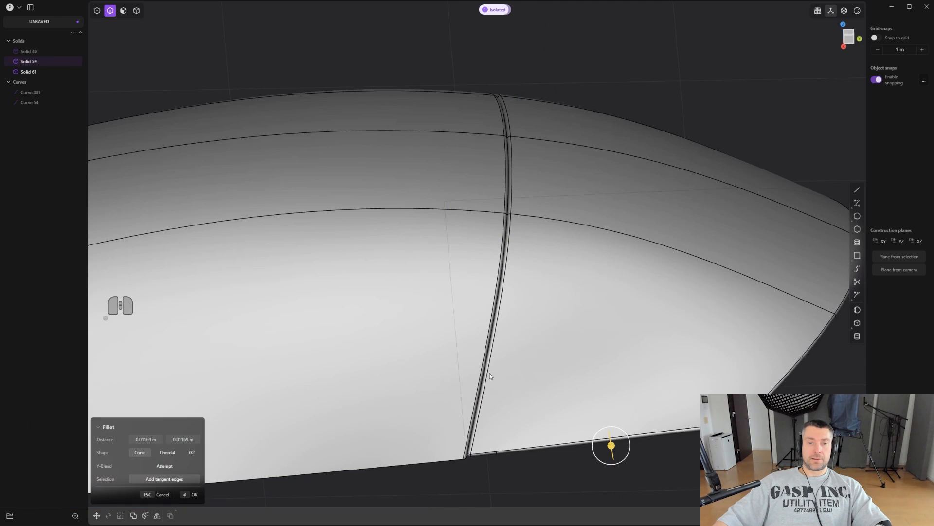
pyautogui.keyDown('shift'); pyautogui.moveTo(488, 374); pyautogui.dragTo(667, 304, button='middle'); pyautogui.keyUp('shift')
pyautogui.rightClick(626, 378)
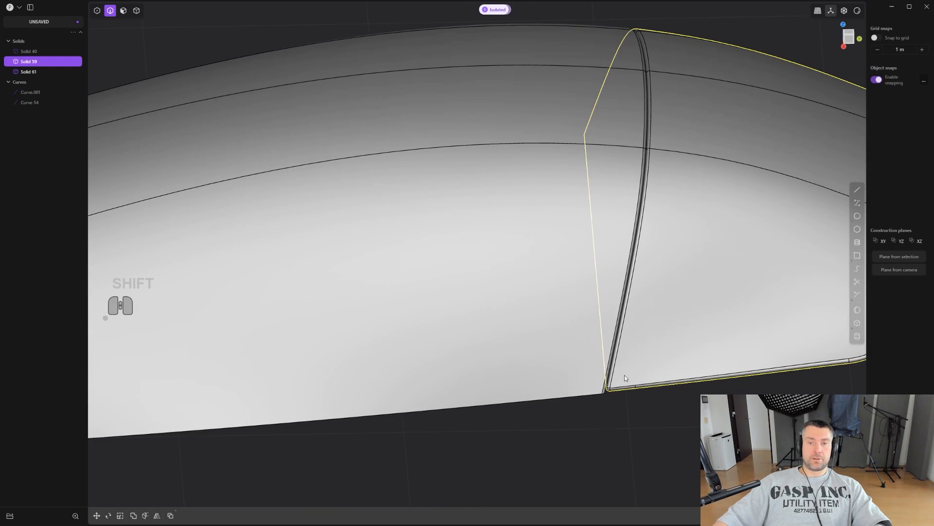
# - Fillet the longer cover part's lower outline edge, matching the distance of the fillet along the cut
pyautogui.click(581, 395)
pyautogui.moveTo(581, 396); pyautogui.dragTo(612, 417)
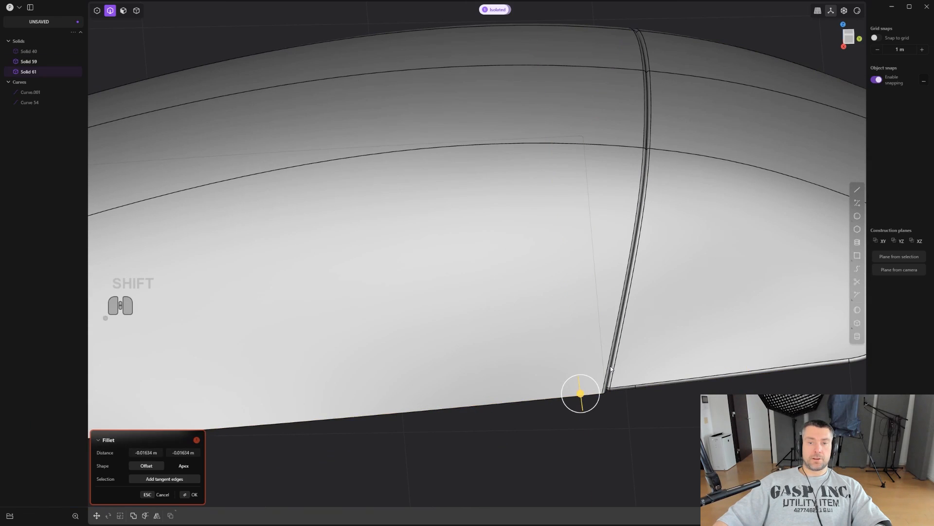
pyautogui.rightClick(647, 444)
pyautogui.click(649, 444)
# - Bring the body back into view and fillet its cutout rim around the cover, matching the cover's fillets
pyautogui.scroll(-4, 644, 400)
pyautogui.press('/')
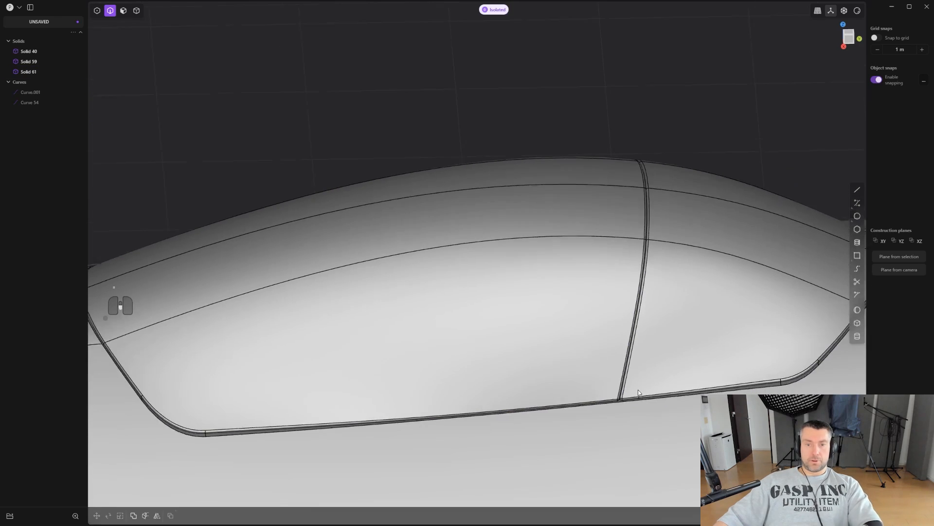
pyautogui.scroll(-4, 638, 389)
pyautogui.keyDown('alt'); pyautogui.moveTo(641, 344); pyautogui.dragTo(674, 350, button='middle'); pyautogui.keyUp('alt')
pyautogui.scroll(-4, 674, 350)
pyautogui.keyDown('shift'); pyautogui.moveTo(696, 239); pyautogui.dragTo(626, 300, button='middle'); pyautogui.keyUp('shift')
pyautogui.scroll(3, 677, 229)
pyautogui.scroll(3, 637, 341)
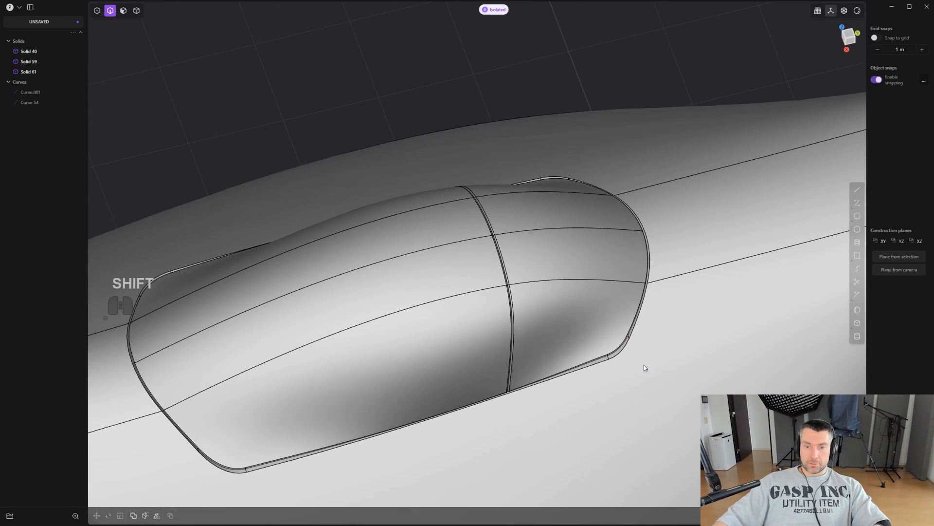
pyautogui.click(617, 352)
pyautogui.moveTo(618, 352); pyautogui.dragTo(622, 357)
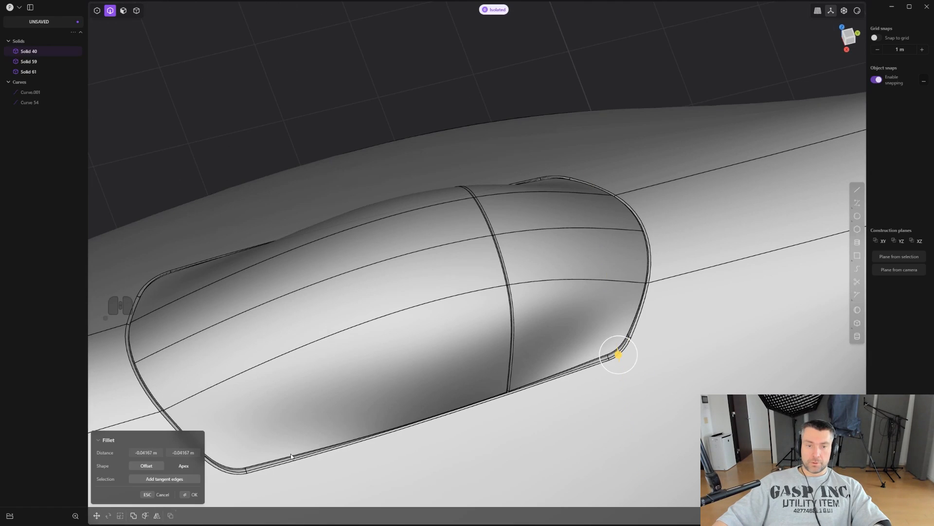
pyautogui.moveTo(619, 354); pyautogui.dragTo(618, 355)
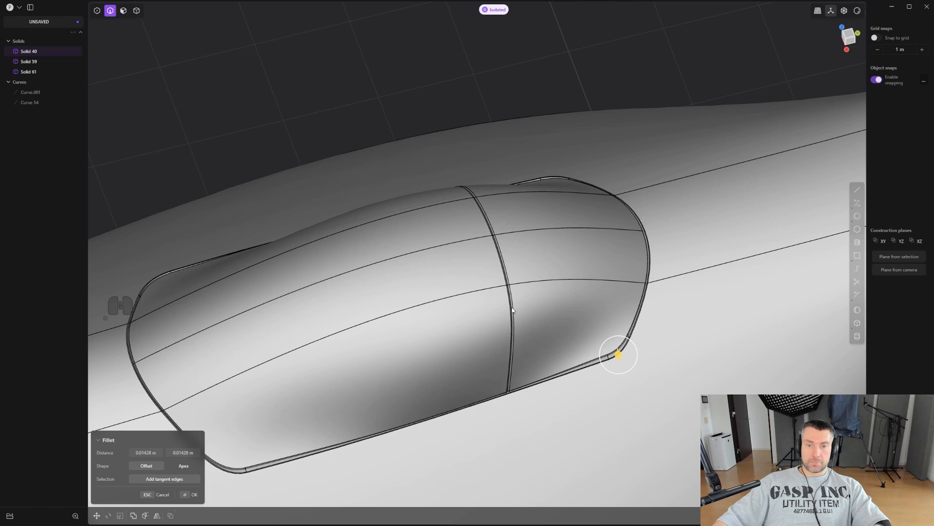
pyautogui.rightClick(703, 329)
# - Examine the body and filleted cover from the right and from above with edge lines hidden
pyautogui.scroll(-3, 693, 332)
pyautogui.keyDown('alt'); pyautogui.moveTo(688, 338); pyautogui.dragTo(651, 344, button='middle'); pyautogui.keyUp('alt')
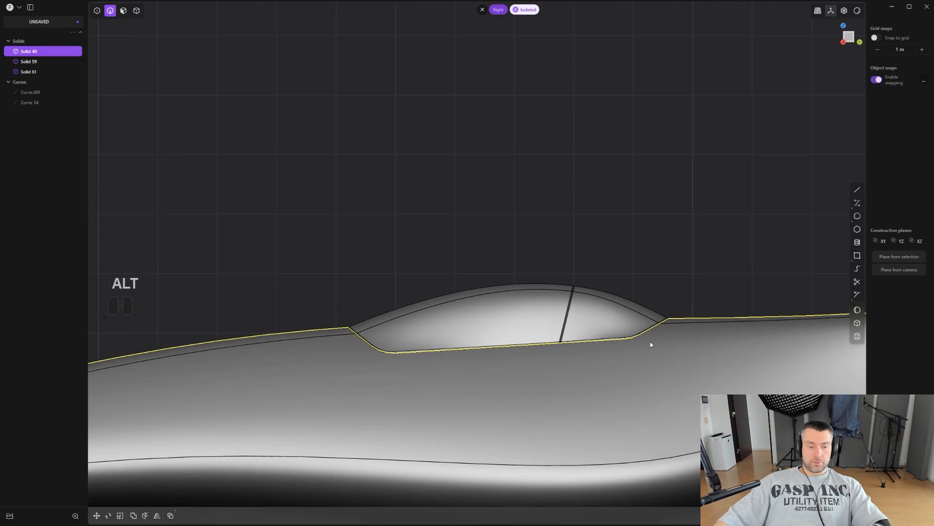
pyautogui.hotkey('ctrl', 'e')
pyautogui.scroll(-2, 648, 344)
pyautogui.scroll(-2, 642, 336)
pyautogui.keyDown('shift'); pyautogui.moveTo(623, 285); pyautogui.dragTo(610, 249, button='middle'); pyautogui.keyUp('shift')
pyautogui.click(625, 249)
pyautogui.scroll(-3, 628, 248)
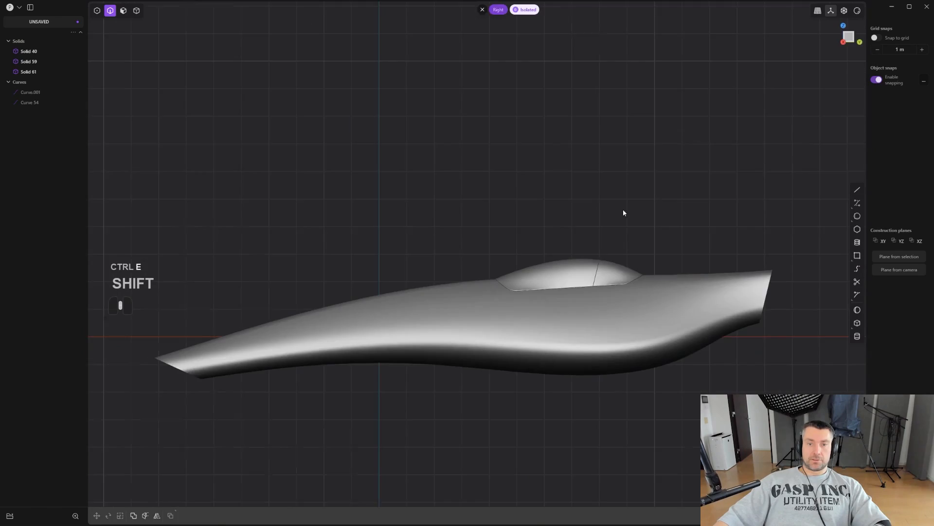
pyautogui.moveTo(623, 209); pyautogui.dragTo(670, 331, button='middle')
pyautogui.scroll(-3, 657, 249)
pyautogui.scroll(2, 670, 331)
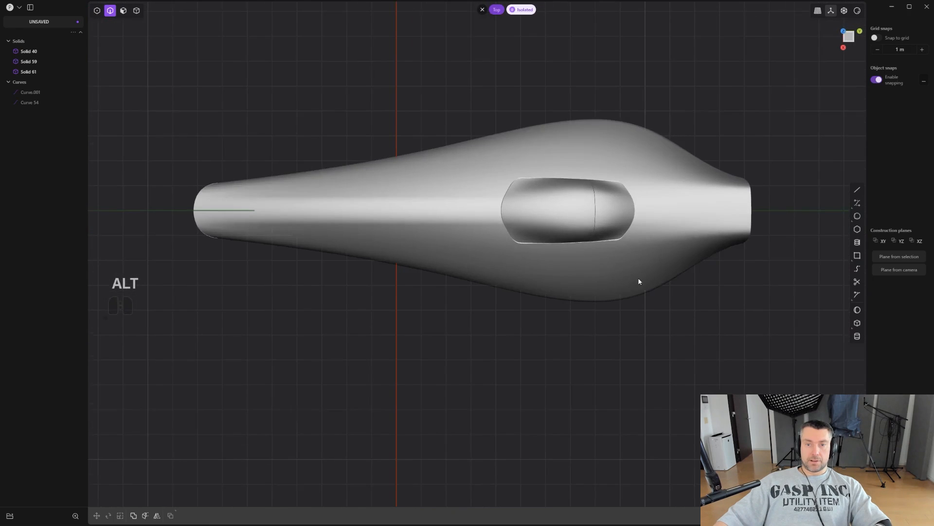
pyautogui.keyDown('shift'); pyautogui.moveTo(606, 333); pyautogui.dragTo(597, 350, button='middle'); pyautogui.keyUp('shift')
pyautogui.scroll(2, 600, 379)
pyautogui.keyDown('shift'); pyautogui.moveTo(600, 301); pyautogui.dragTo(448, 287, button='middle'); pyautogui.keyUp('shift')
pyautogui.scroll(4, 449, 287)
pyautogui.keyDown('shift'); pyautogui.moveTo(604, 223); pyautogui.dragTo(389, 223, button='middle'); pyautogui.keyUp('shift')
pyautogui.scroll(3, 391, 224)
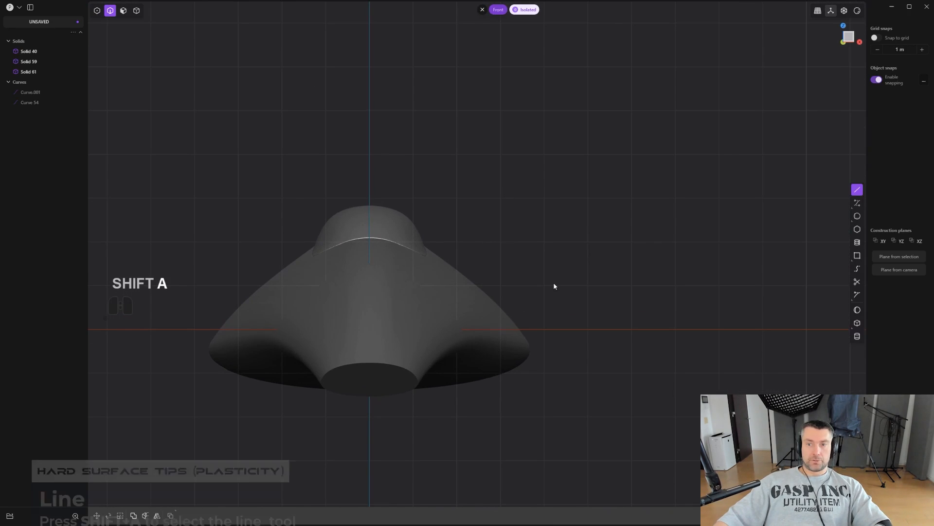
pyautogui.click(527, 152)
pyautogui.click(430, 493)
pyautogui.rightClick(433, 490)
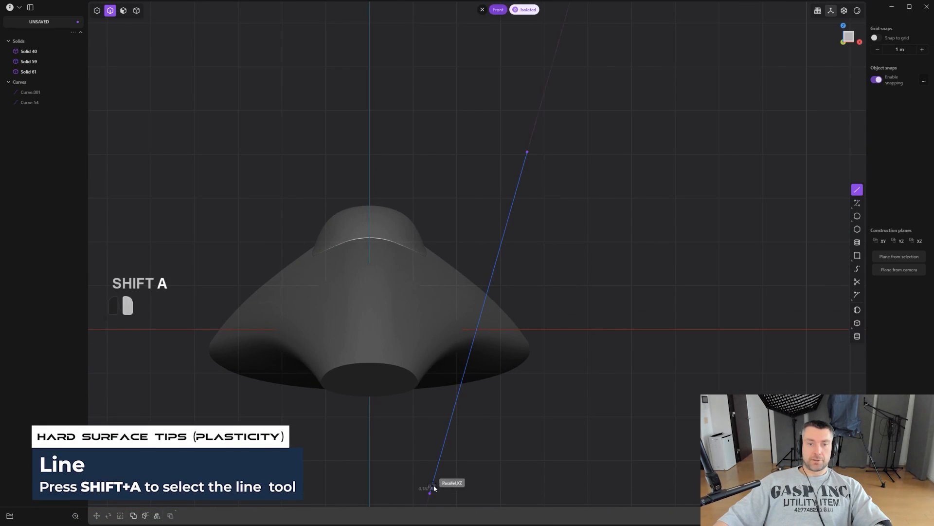
pyautogui.keyDown('alt'); pyautogui.moveTo(618, 335); pyautogui.dragTo(580, 325, button='middle'); pyautogui.keyUp('alt')
pyautogui.scroll(-6, 579, 325)
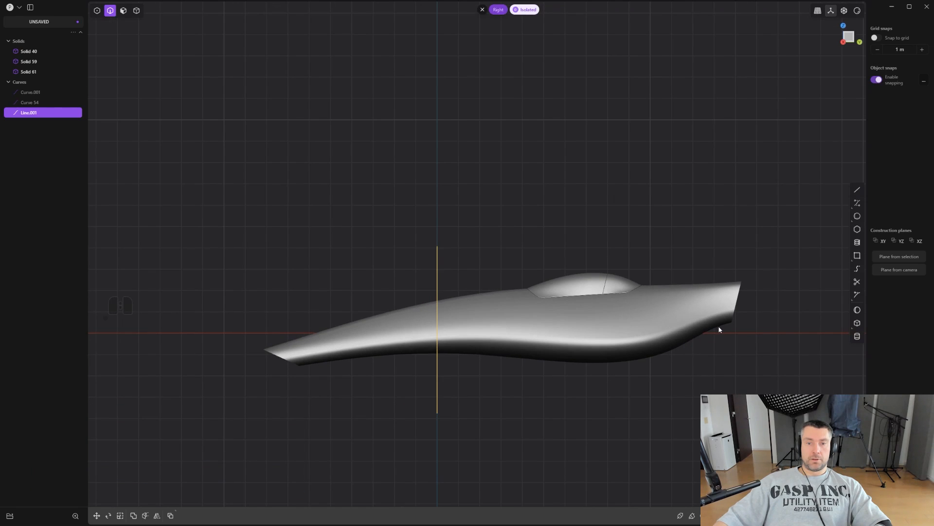
# - Restore the edge lines and, in the right view, draw a line along the body's slanted end edge, extending well above it
pyautogui.keyDown('shift'); pyautogui.moveTo(740, 313); pyautogui.dragTo(635, 286, button='middle'); pyautogui.keyUp('shift')
pyautogui.scroll(4, 462, 341)
pyautogui.hotkey('ctrl', 'e')
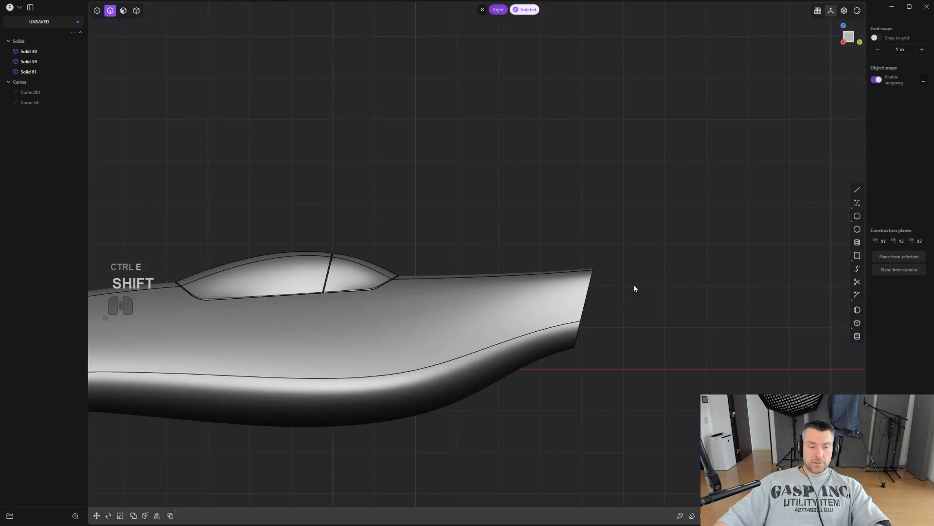
pyautogui.hotkey('shift', 'q')
pyautogui.click(823, 293)
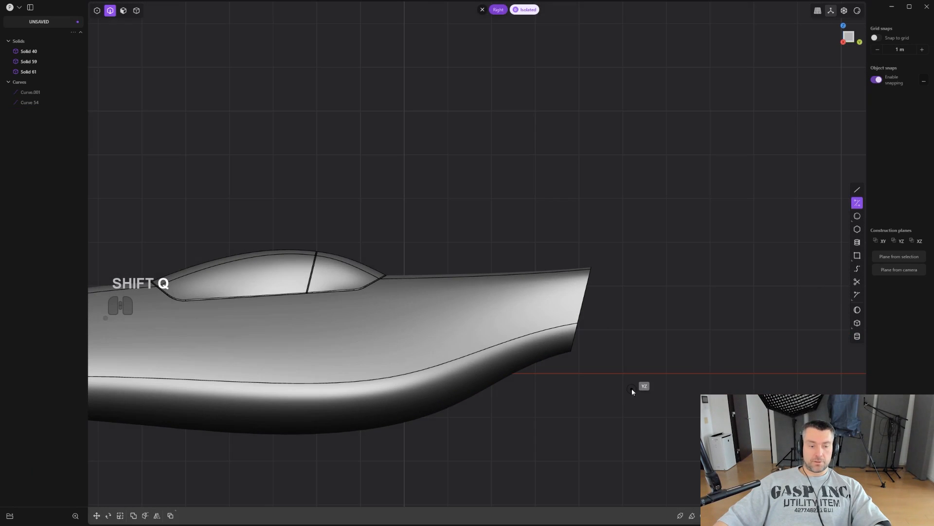
pyautogui.hotkey('shift', 'a')
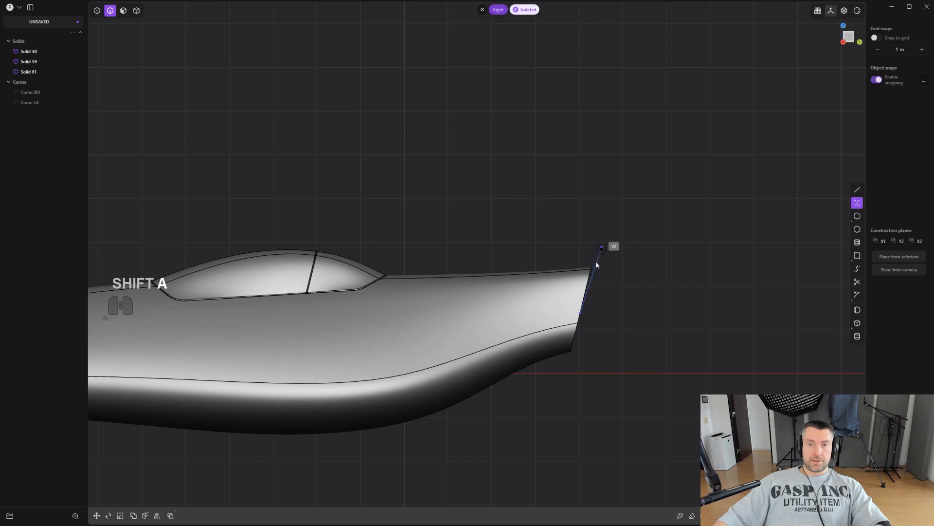
pyautogui.press('shift')
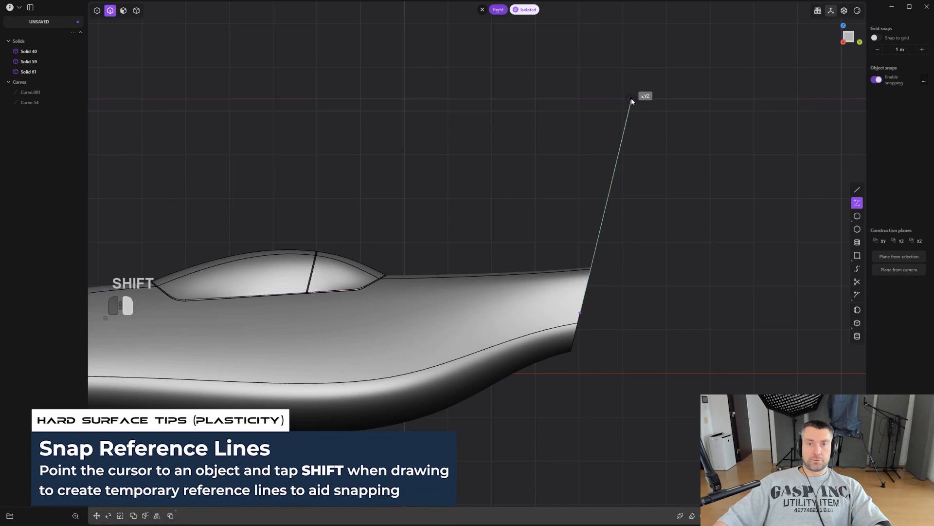
pyautogui.click(632, 98)
# - In the top view, rotate the slanted construction line about the vertical axis with snapping so it runs across the body's length
pyautogui.scroll(-3, 600, 296)
pyautogui.moveTo(740, 211); pyautogui.dragTo(677, 180, button='middle')
pyautogui.keyDown('shift'); pyautogui.moveTo(660, 256); pyautogui.dragTo(635, 361, button='middle'); pyautogui.keyUp('shift')
pyautogui.scroll(1, 659, 320)
pyautogui.scroll(1, 634, 361)
pyautogui.press('r')
pyautogui.click(539, 383)
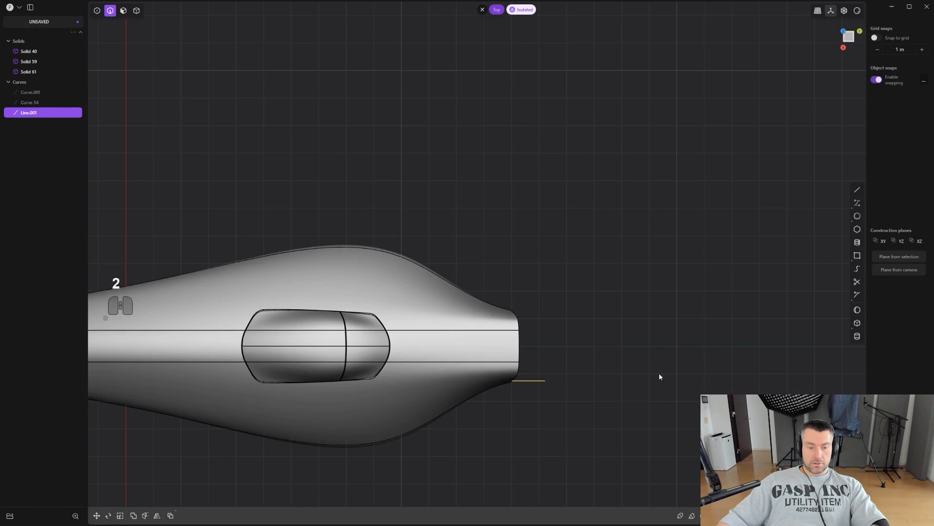
pyautogui.press('r')
pyautogui.press('r')
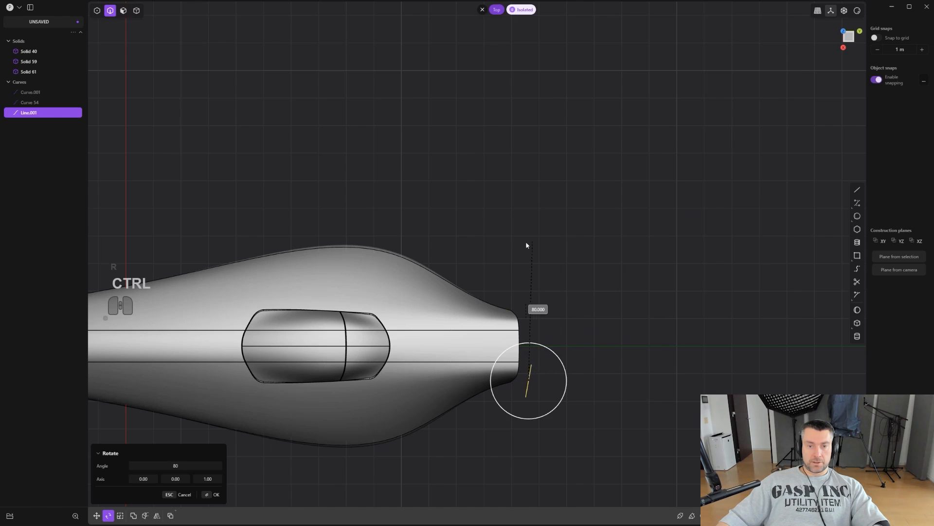
pyautogui.keyDown('ctrl'); pyautogui.click(509, 244); pyautogui.keyUp('ctrl')
# - In the front view, mirror the construction line across the body's center plane
pyautogui.moveTo(519, 245)
pyautogui.mouseDown(button='middle')
pyautogui.moveTo(603, 332)
pyautogui.moveTo(520, 232)
pyautogui.mouseUp(button='middle')
pyautogui.scroll(1, 568, 276)
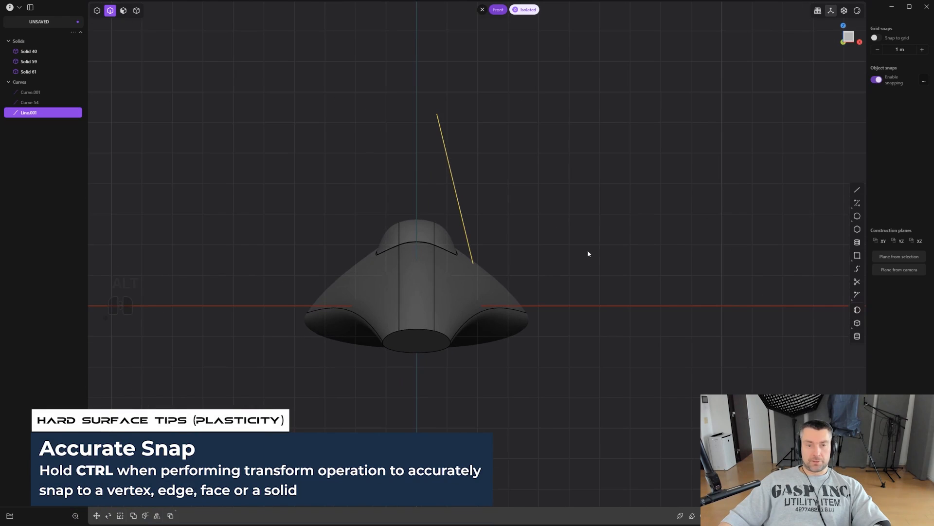
pyautogui.hotkey('alt', 'x')
pyautogui.click(437, 306)
pyautogui.rightClick(553, 150)
pyautogui.click(553, 150)
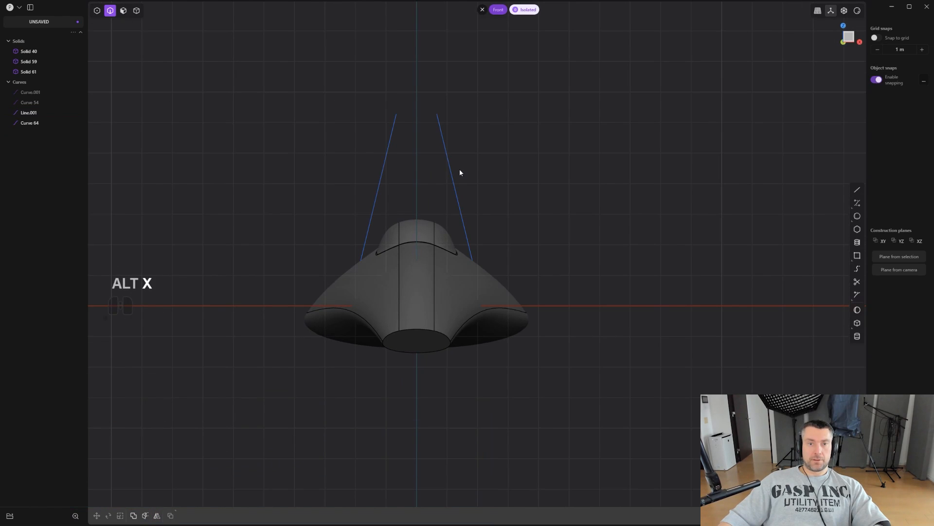
# - Remove the original line and move the mirrored copy about 3.66 m in X and -3.75 m in Z, across the body's side
pyautogui.click(382, 185)
pyautogui.press('g')
pyautogui.press('g')
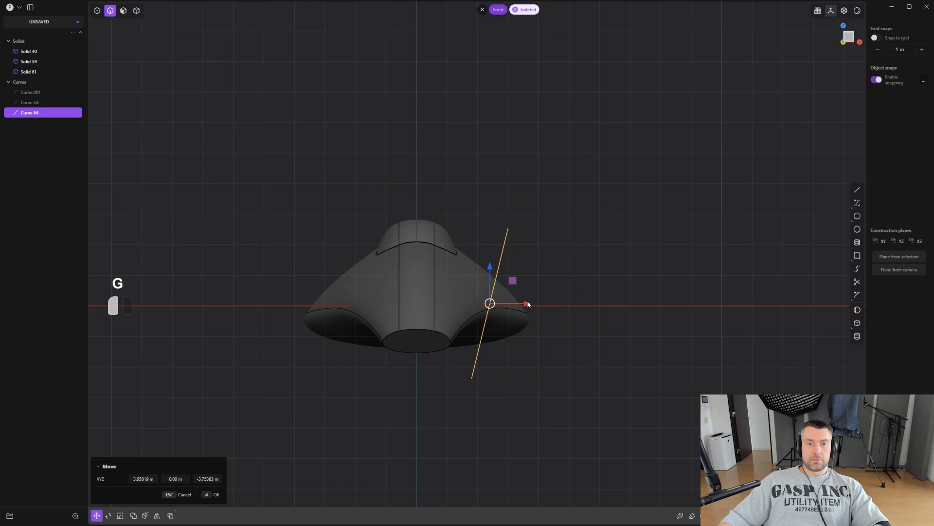
pyautogui.rightClick(529, 304)
# - Cut the body with the slanted line in the front view to separate its outer side
pyautogui.scroll(4, 535, 306)
pyautogui.press('c')
pyautogui.click(497, 311)
pyautogui.rightClick(496, 311)
pyautogui.scroll(4, 497, 311)
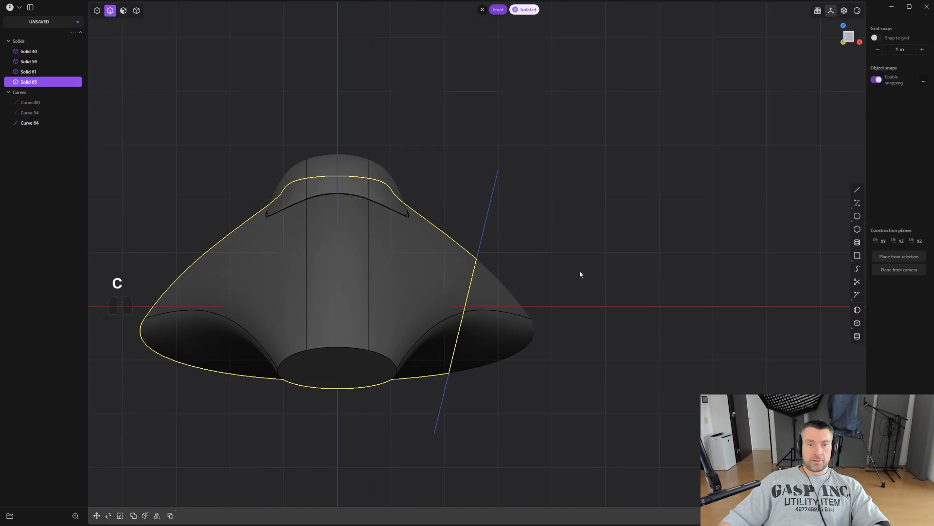
# - Select the cut-off side piece as a separate solid and move it outward along X, away from the body
pyautogui.moveTo(580, 274); pyautogui.dragTo(609, 278, button='middle')
pyautogui.press('3')
pyautogui.click(459, 353)
pyautogui.scroll(1, 608, 304)
pyautogui.press('4')
pyautogui.click(579, 303)
pyautogui.scroll(3, 579, 306)
pyautogui.scroll(-3, 579, 307)
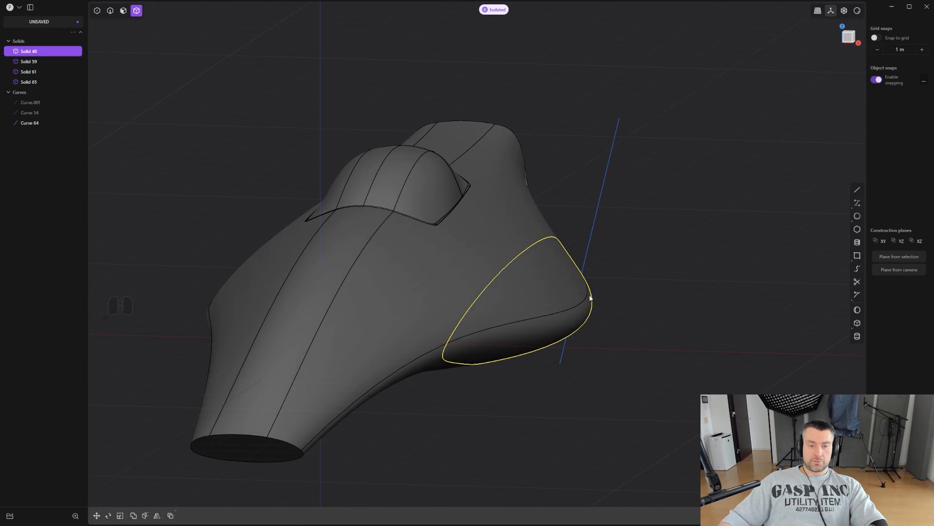
pyautogui.press('g')
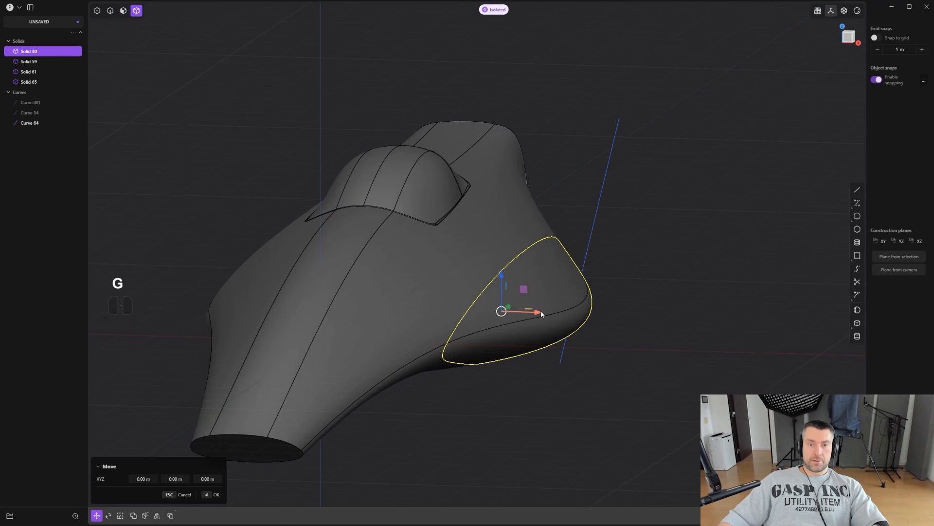
pyautogui.moveTo(541, 313); pyautogui.dragTo(604, 315)
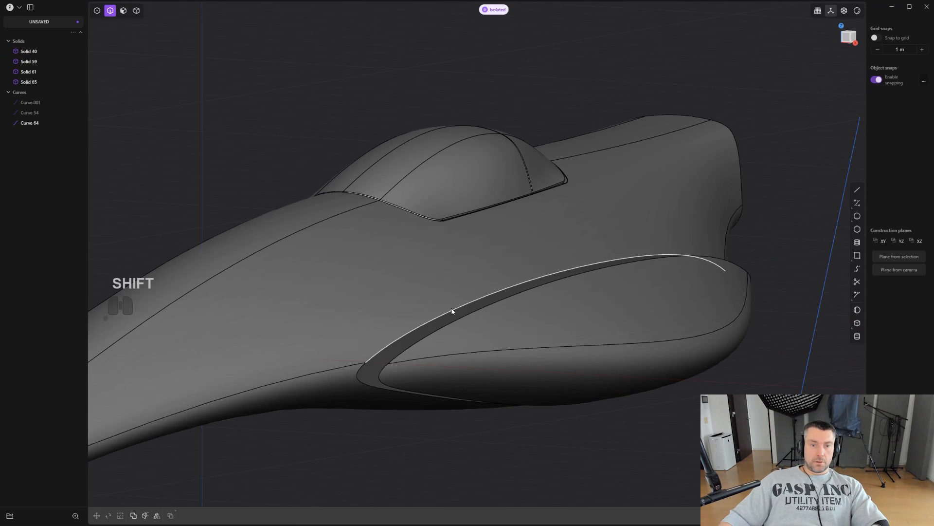
# - Try to fillet the rim of the body's side cut with a distance of about 0.09 m
pyautogui.keyDown('alt'); pyautogui.click(455, 315); pyautogui.keyUp('alt')
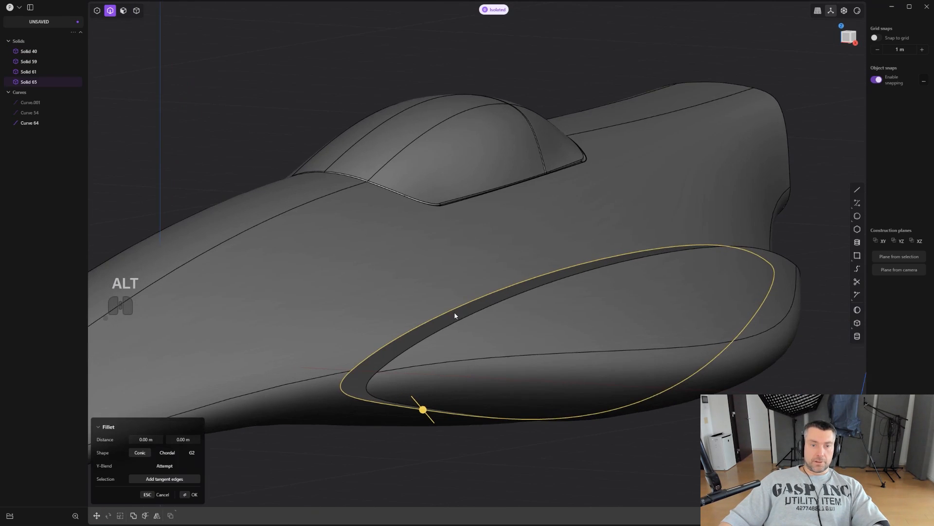
pyautogui.moveTo(455, 316); pyautogui.dragTo(496, 213, button='middle')
pyautogui.scroll(3, 416, 360)
pyautogui.moveTo(495, 356); pyautogui.dragTo(502, 357)
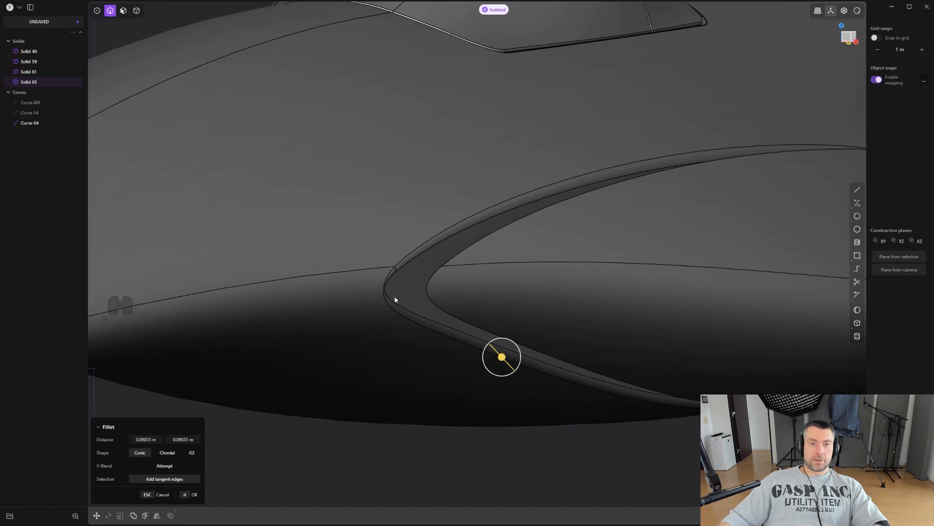
pyautogui.scroll(6, 387, 297)
pyautogui.scroll(-11, 414, 298)
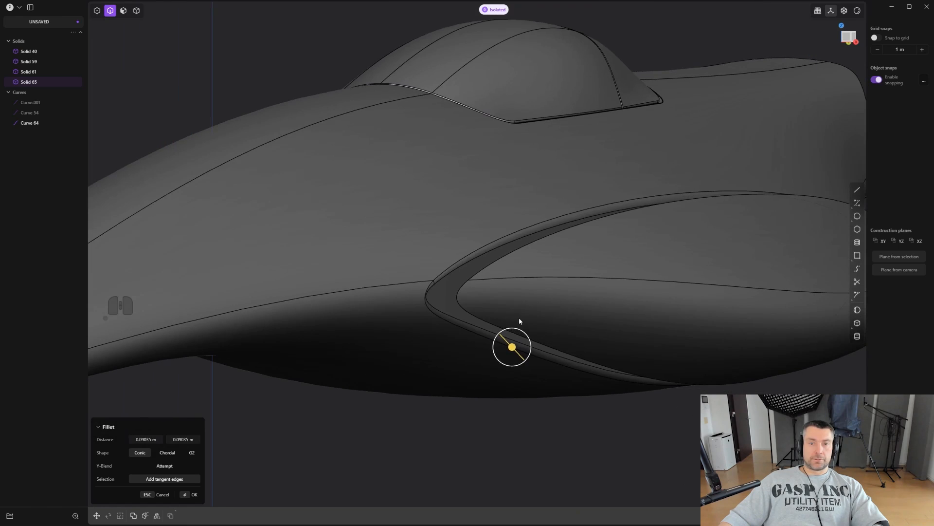
pyautogui.hotkey('ctrl', 'z')
pyautogui.scroll(2, 508, 318)
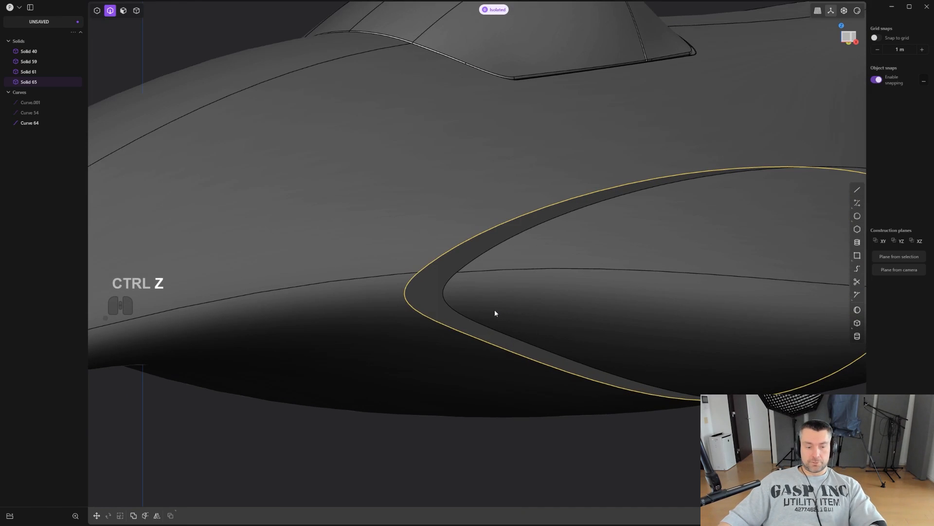
# - Isolate the body and duplicate the outline edge of its flat side cut as a separate curve
pyautogui.press('4')
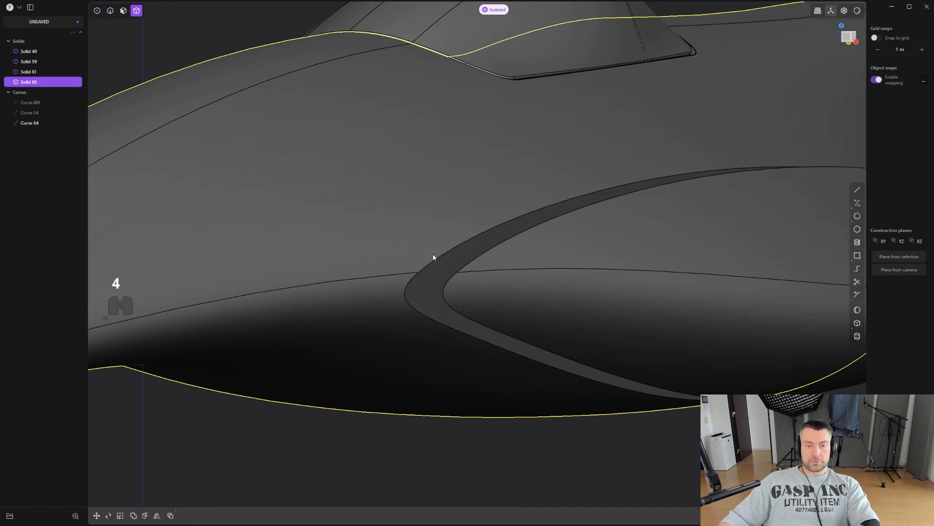
pyautogui.press('.')
pyautogui.scroll(4, 434, 255)
pyautogui.press('2')
pyautogui.keyDown('alt'); pyautogui.click(458, 248); pyautogui.keyUp('alt')
pyautogui.scroll(-2, 458, 249)
pyautogui.keyDown('shift'); pyautogui.moveTo(565, 307); pyautogui.dragTo(341, 375, button='middle'); pyautogui.keyUp('shift')
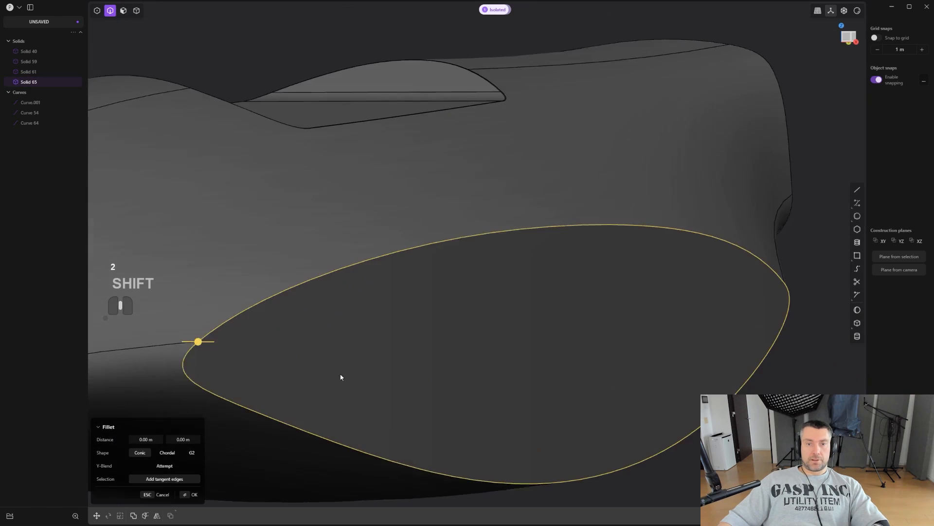
pyautogui.scroll(-1, 338, 365)
pyautogui.keyDown('shift'); pyautogui.moveTo(406, 342); pyautogui.dragTo(448, 322, button='middle'); pyautogui.keyUp('shift')
pyautogui.scroll(1, 447, 323)
pyautogui.hotkey('shift', 'd')
pyautogui.scroll(-2, 510, 333)
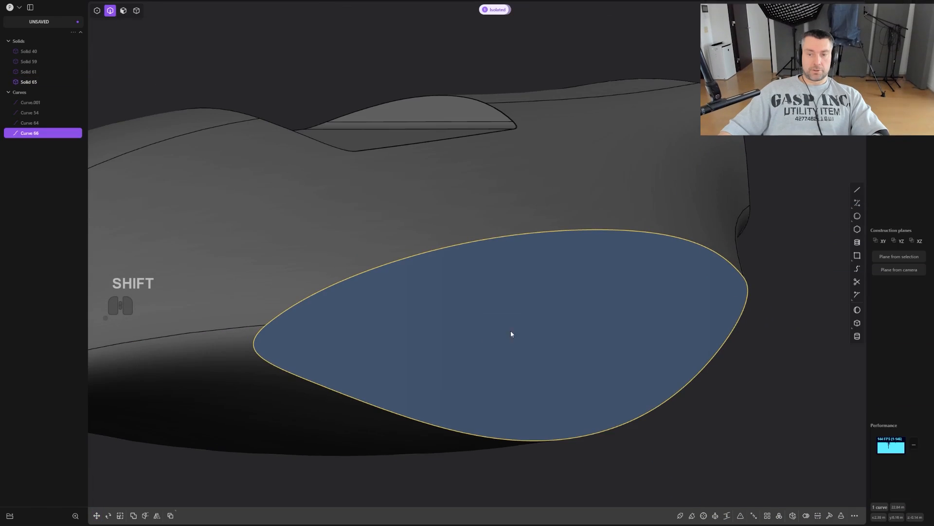
# - Rebuild the duplicated outline curve by number of points, using 250 points
pyautogui.click(830, 516)
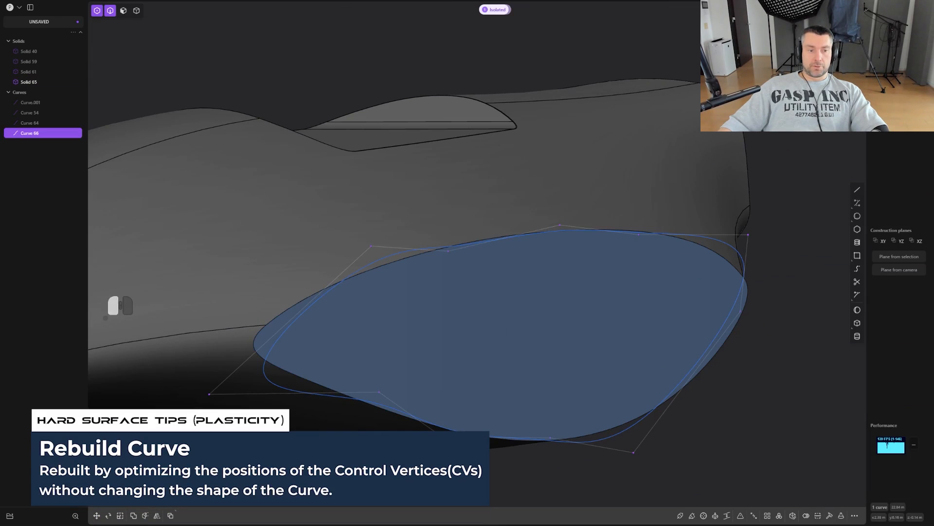
pyautogui.write('250')
pyautogui.press('Return')
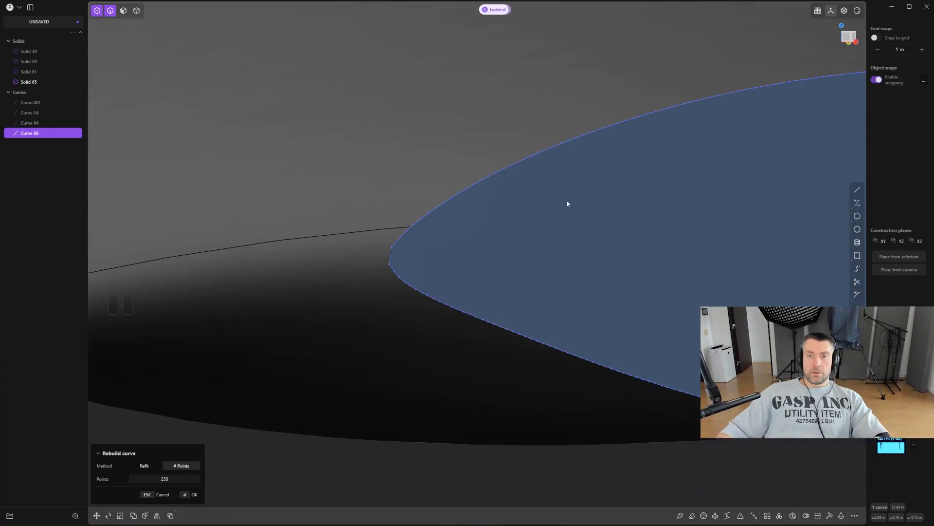
pyautogui.scroll(-5, 568, 203)
pyautogui.keyDown('shift'); pyautogui.moveTo(598, 232); pyautogui.dragTo(383, 288, button='middle'); pyautogui.keyUp('shift')
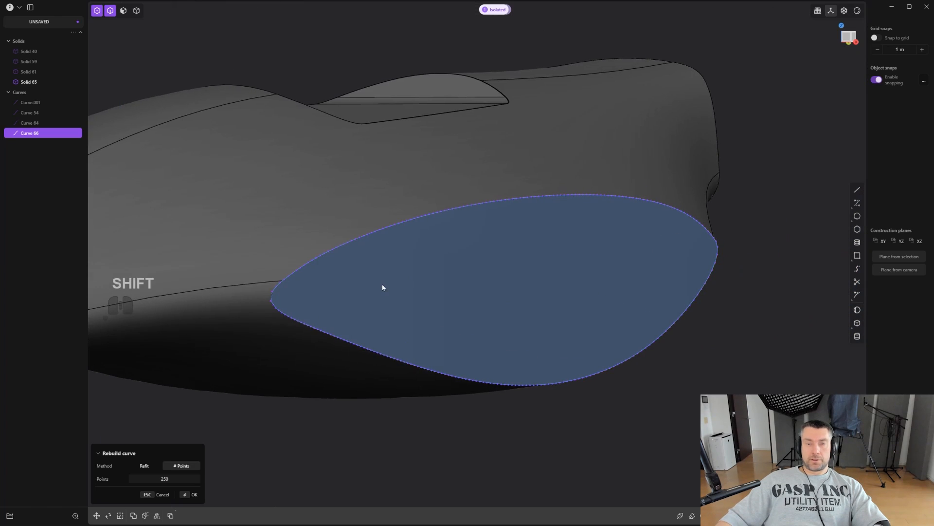
pyautogui.scroll(2, 384, 317)
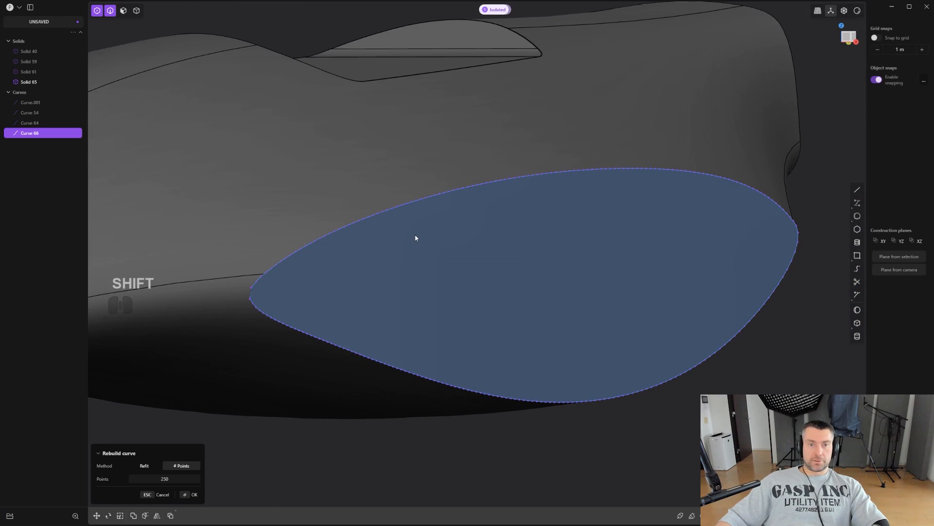
# - Create a pipe along the rebuilt outline curve with a section size of about 0.059 m
pyautogui.press('p')
pyautogui.scroll(4, 431, 279)
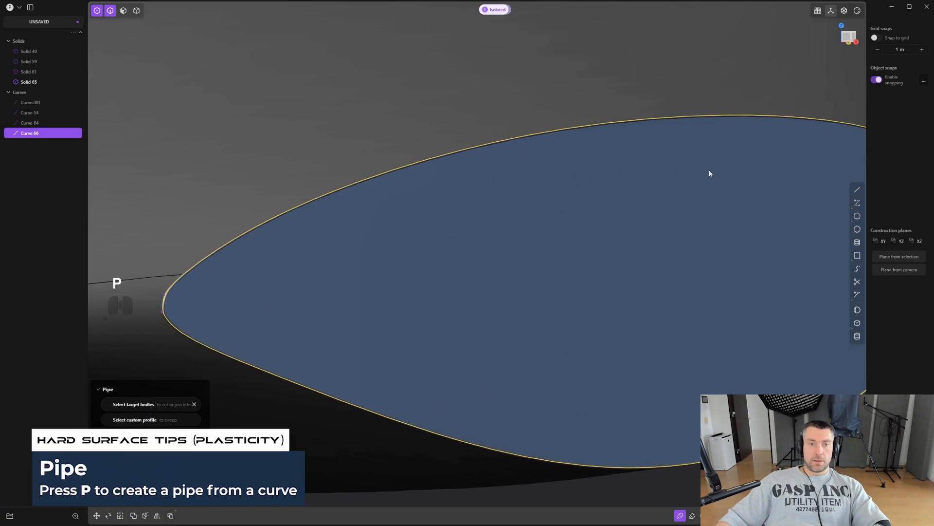
pyautogui.scroll(-4, 709, 171)
pyautogui.keyDown('shift'); pyautogui.moveTo(693, 217); pyautogui.dragTo(594, 250, button='middle'); pyautogui.keyUp('shift')
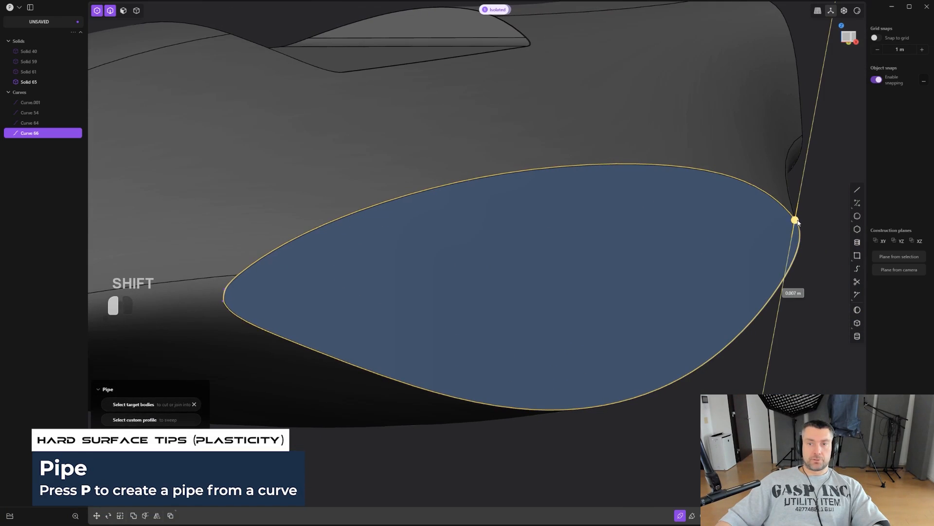
pyautogui.moveTo(798, 222); pyautogui.dragTo(801, 213)
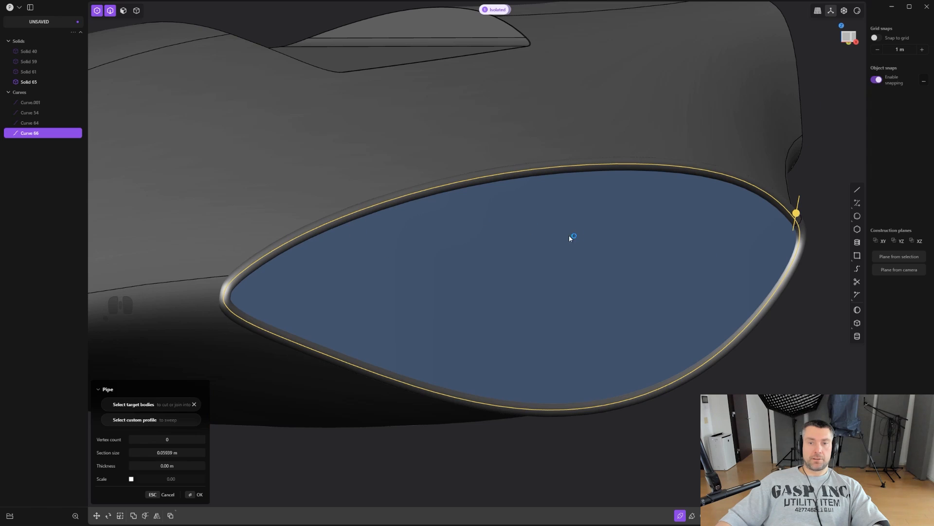
pyautogui.rightClick(644, 213)
# - Subtract the pipe from the body with a Boolean operation to carve a groove around the side cut
pyautogui.keyDown('shift'); pyautogui.moveTo(423, 281); pyautogui.dragTo(553, 303, button='middle'); pyautogui.keyUp('shift')
pyautogui.scroll(3, 453, 298)
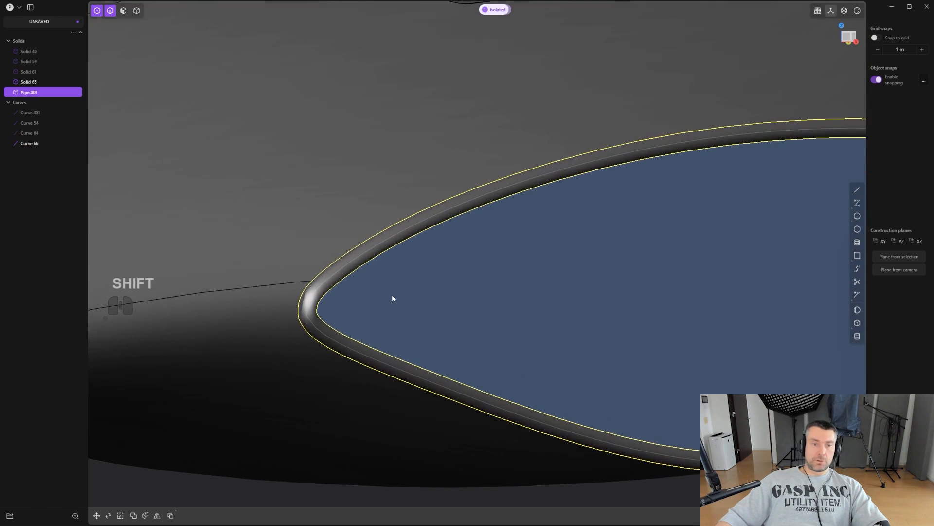
pyautogui.moveTo(392, 294); pyautogui.dragTo(550, 295, button='middle')
pyautogui.keyDown('shift'); pyautogui.moveTo(550, 295); pyautogui.dragTo(518, 292, button='middle'); pyautogui.keyUp('shift')
pyautogui.click(504, 288)
pyautogui.press('4')
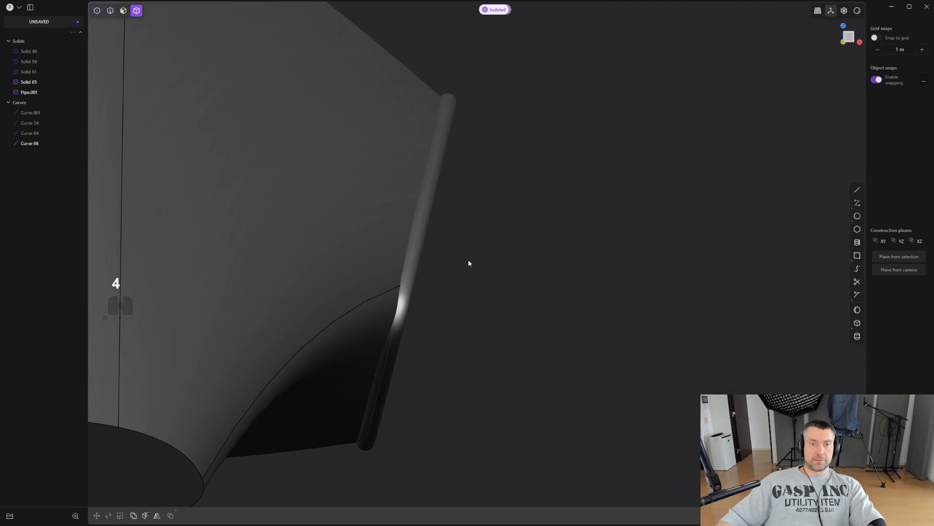
pyautogui.click(344, 183)
pyautogui.press('q')
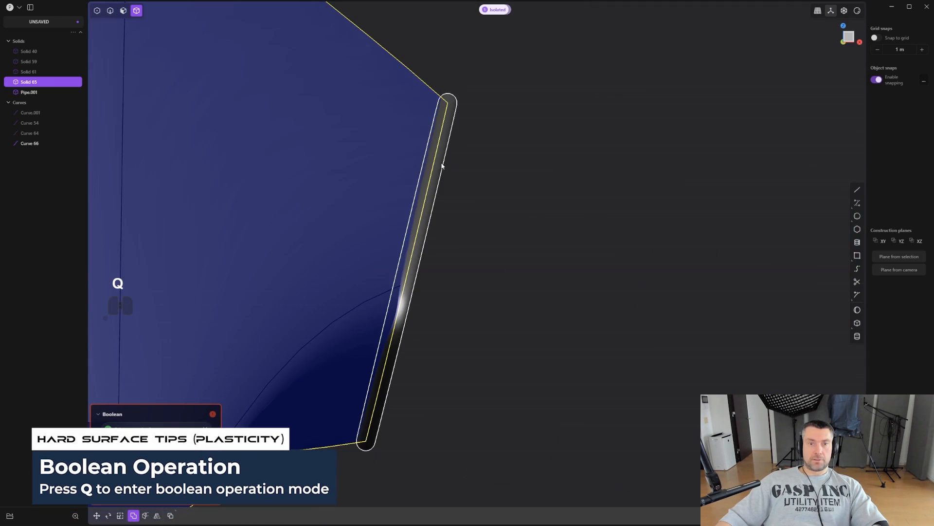
pyautogui.click(420, 214)
pyautogui.rightClick(593, 214)
# - Delete the groove face around the side cut so the gap stays open, and delete the rebuilt outline curve
pyautogui.moveTo(593, 214); pyautogui.dragTo(509, 257, button='middle')
pyautogui.scroll(4, 484, 253)
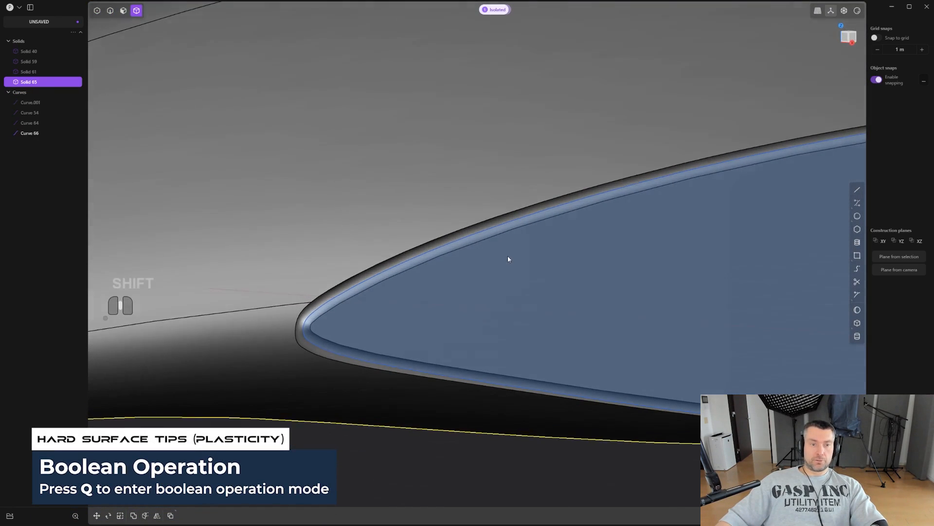
pyautogui.scroll(1, 511, 257)
pyautogui.press('3')
pyautogui.keyDown('alt'); pyautogui.click(335, 273); pyautogui.keyUp('alt')
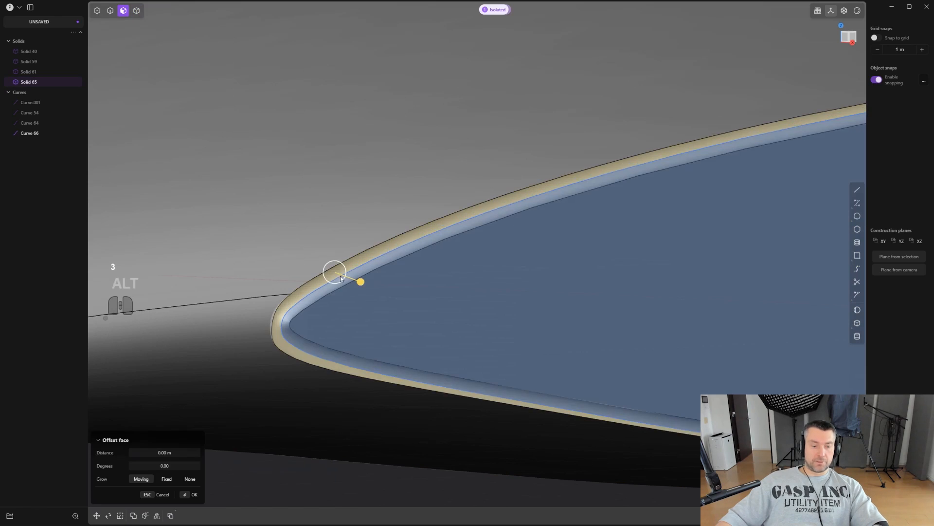
pyautogui.hotkey('shift', 'x')
pyautogui.press('2')
pyautogui.keyDown('alt'); pyautogui.click(398, 250); pyautogui.keyUp('alt')
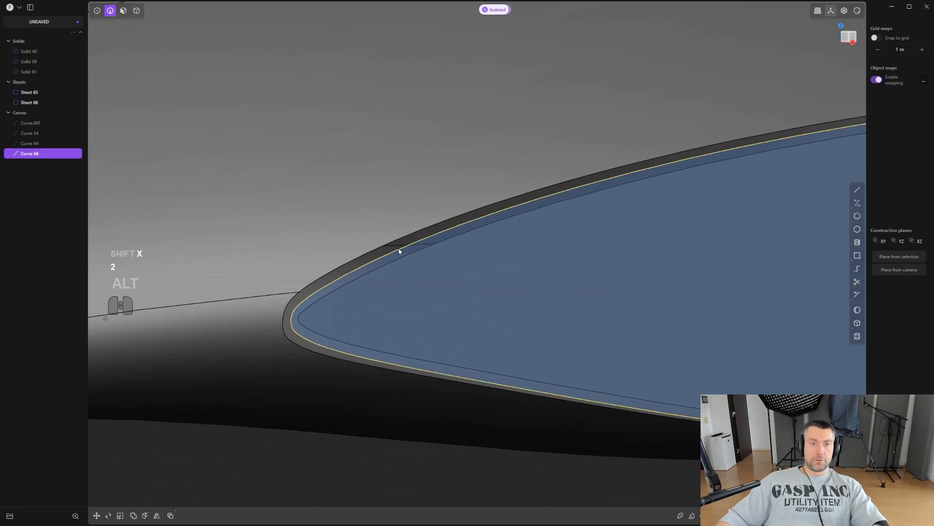
pyautogui.press('x')
# - Examine the open gap between the body sheet and the flat side face along its whole outline
pyautogui.scroll(-3, 400, 252)
pyautogui.moveTo(459, 296); pyautogui.dragTo(482, 287, button='middle')
pyautogui.keyDown('shift'); pyautogui.moveTo(481, 288); pyautogui.dragTo(406, 265, button='middle'); pyautogui.keyUp('shift')
pyautogui.scroll(-2, 407, 265)
pyautogui.moveTo(620, 255); pyautogui.dragTo(548, 255, button='middle')
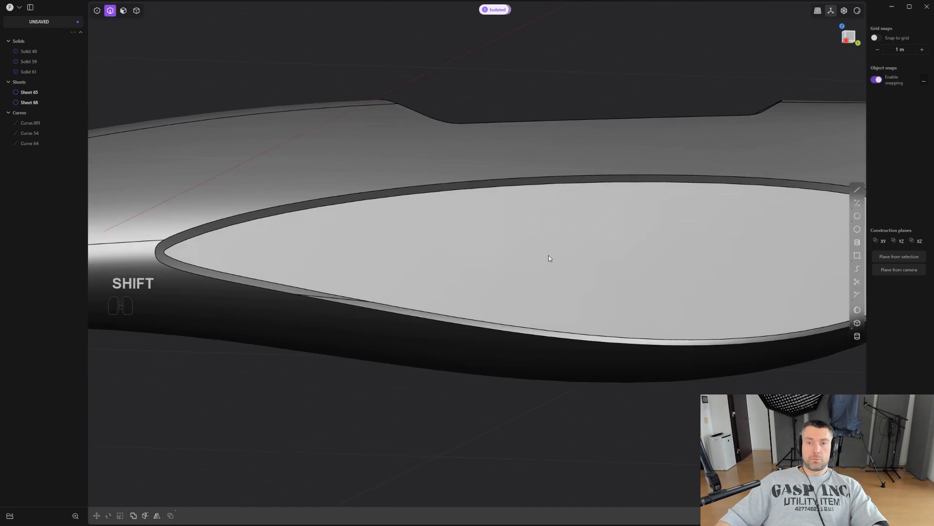
pyautogui.scroll(-2, 549, 256)
pyautogui.keyDown('shift'); pyautogui.moveTo(661, 260); pyautogui.dragTo(398, 331, button='middle'); pyautogui.keyUp('shift')
pyautogui.scroll(6, 559, 294)
pyautogui.keyDown('shift'); pyautogui.moveTo(553, 274); pyautogui.dragTo(435, 258, button='middle'); pyautogui.keyUp('shift')
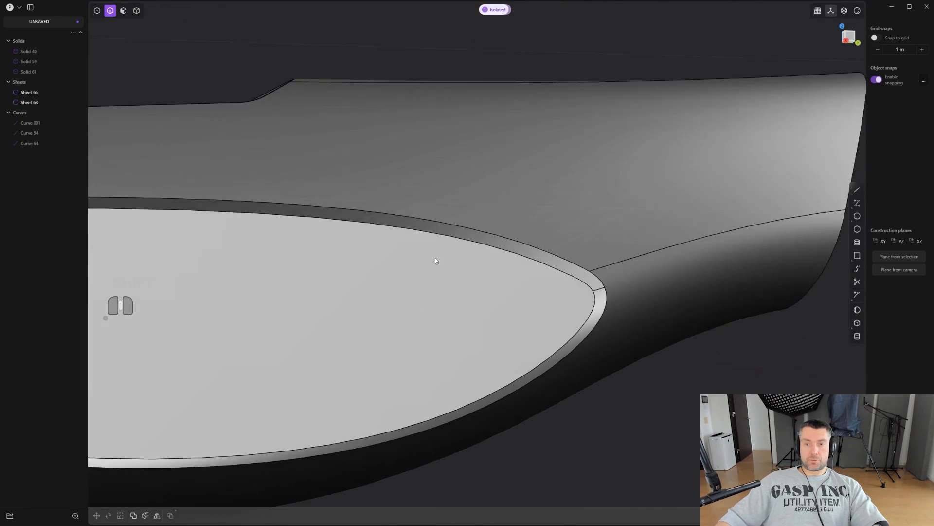
# - Add a lengthwise isoparam edge on the flat side face, meeting its outline near the rear tip
pyautogui.scroll(3, 435, 261)
pyautogui.scroll(2, 550, 297)
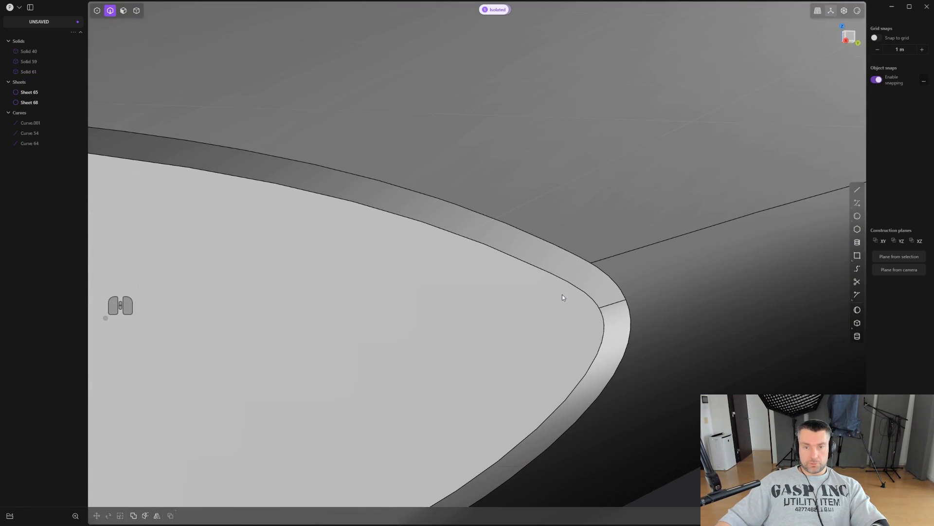
pyautogui.hotkey('ctrl', 'r')
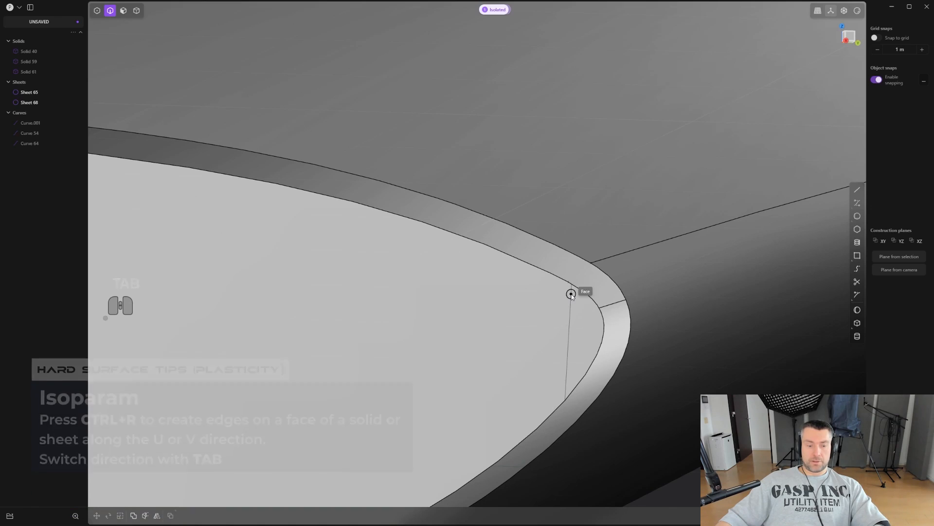
pyautogui.press('Tab')
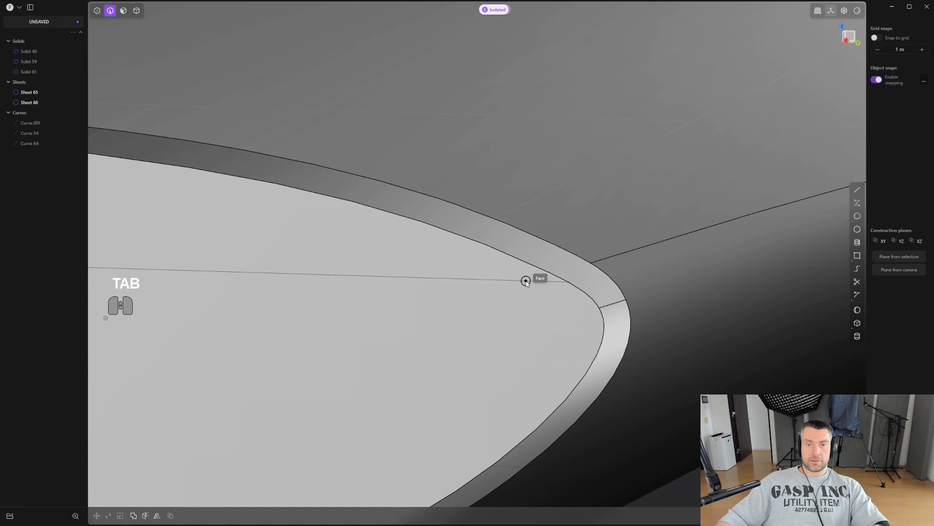
pyautogui.click(565, 280)
pyautogui.scroll(-4, 563, 315)
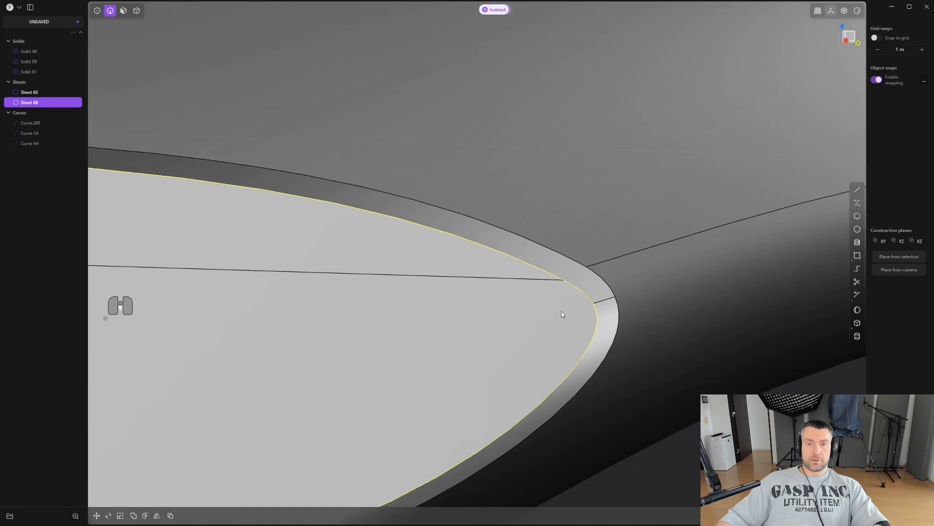
# - Add an isoparam edge on the body sheet opposite the flat face's existing edge, and a second lengthwise edge across the flat face at the front tip
pyautogui.moveTo(386, 319); pyautogui.dragTo(599, 286, button='middle')
pyautogui.keyDown('shift'); pyautogui.moveTo(250, 253); pyautogui.dragTo(754, 273, button='middle'); pyautogui.keyUp('shift')
pyautogui.keyDown('shift'); pyautogui.moveTo(323, 230); pyautogui.dragTo(789, 268, button='middle'); pyautogui.keyUp('shift')
pyautogui.scroll(2, 642, 306)
pyautogui.keyDown('shift'); pyautogui.moveTo(558, 310); pyautogui.dragTo(641, 299, button='middle'); pyautogui.keyUp('shift')
pyautogui.scroll(-2, 575, 312)
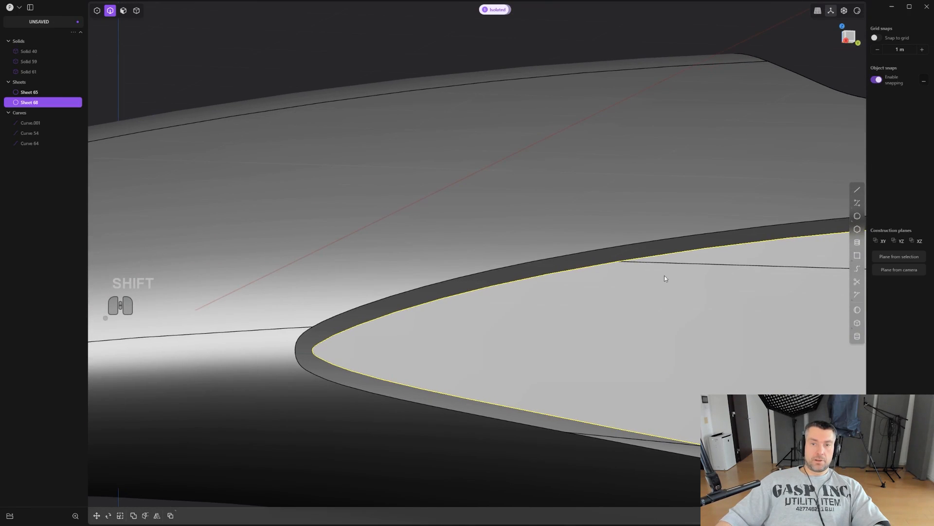
pyautogui.click(604, 248)
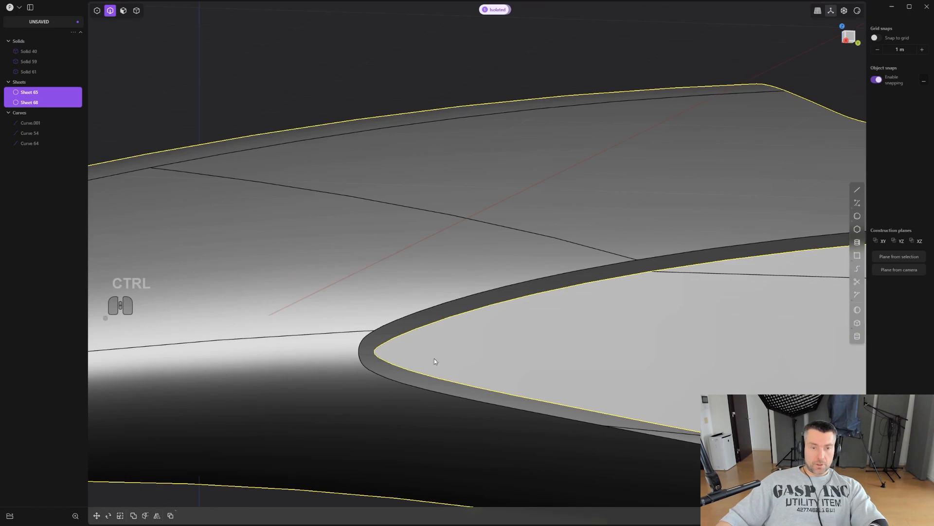
pyautogui.hotkey('ctrl', 'r')
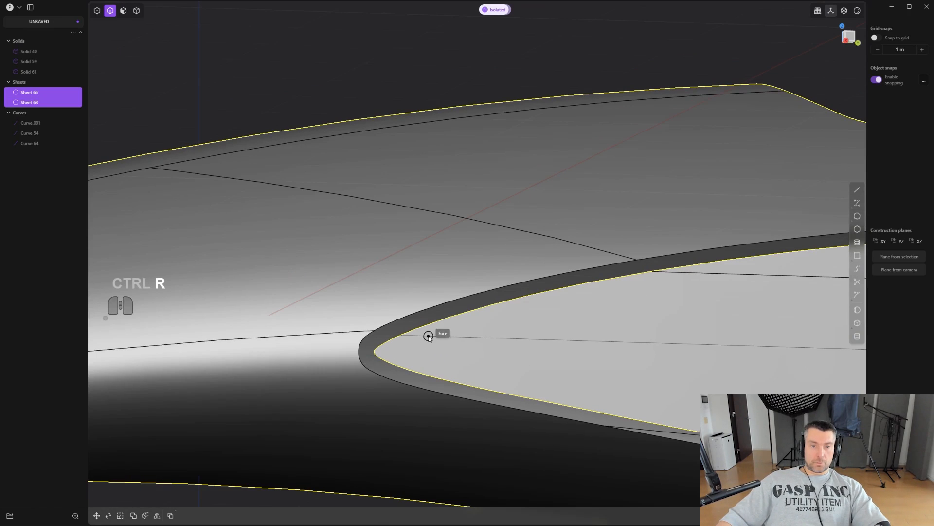
pyautogui.scroll(-3, 430, 340)
# - Add a lengthwise isoparam edge on the body sheet, starting at the gap opposite the flat face's second edge near the rear tip
pyautogui.keyDown('shift'); pyautogui.moveTo(672, 265); pyautogui.dragTo(279, 270, button='middle'); pyautogui.keyUp('shift')
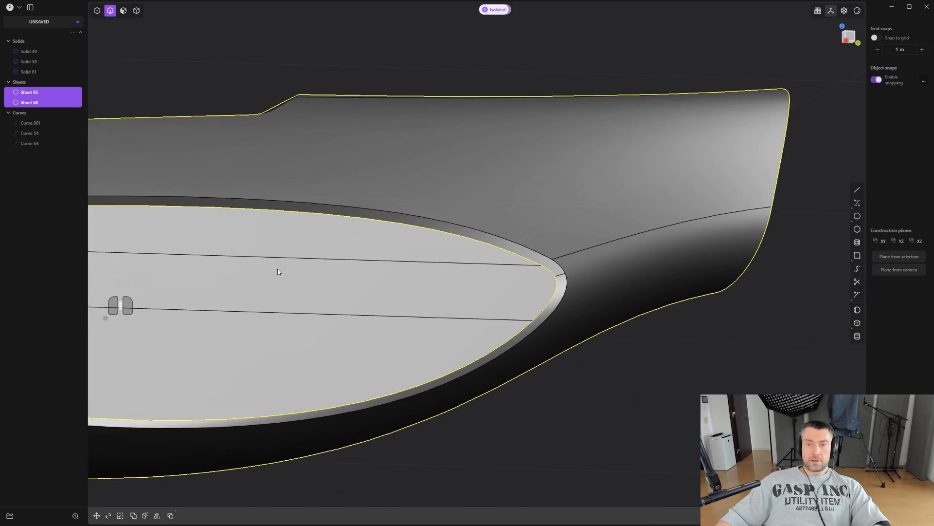
pyautogui.scroll(2, 553, 352)
pyautogui.hotkey('ctrl', 'r')
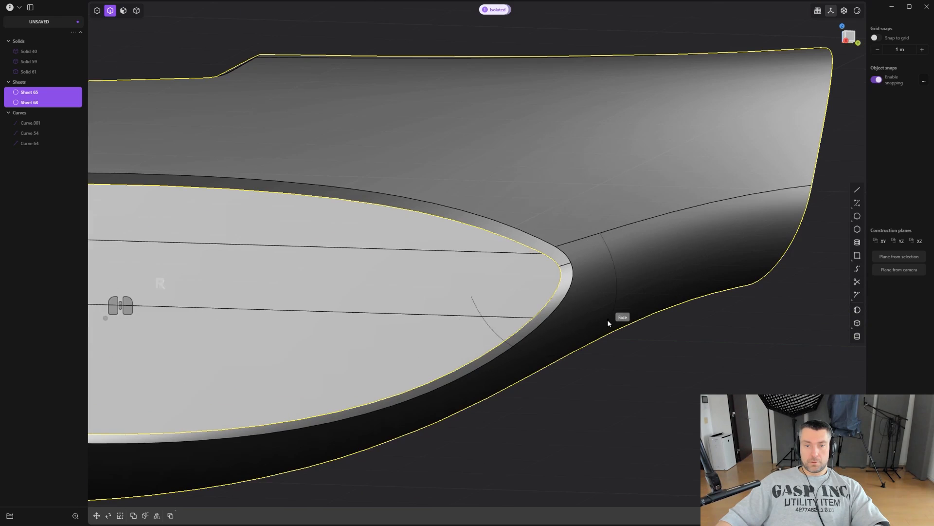
pyautogui.moveTo(564, 326); pyautogui.dragTo(547, 345, button='middle')
pyautogui.click(538, 308)
# - Delete the tiny leftover segment on the flat face's outline where its upper lengthwise edge ends near the rear tip
pyautogui.click(536, 282)
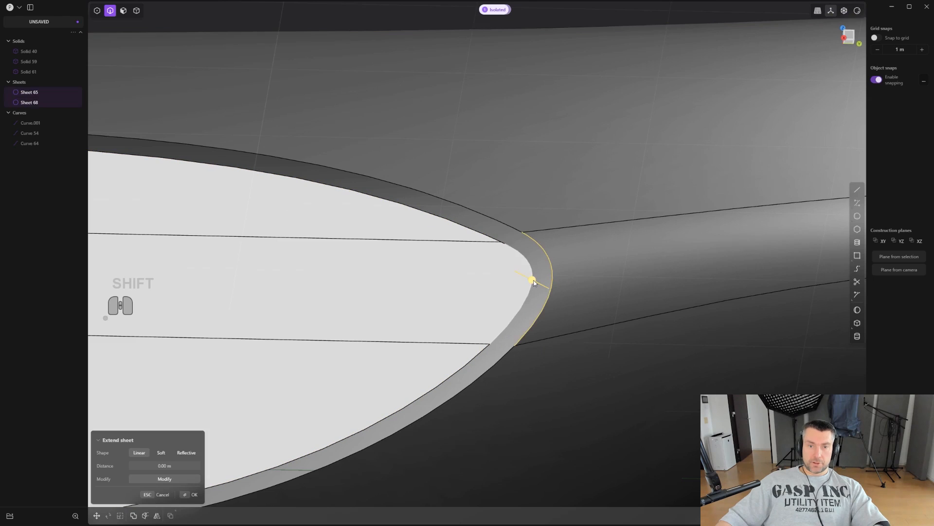
pyautogui.scroll(3, 536, 282)
pyautogui.scroll(1, 539, 285)
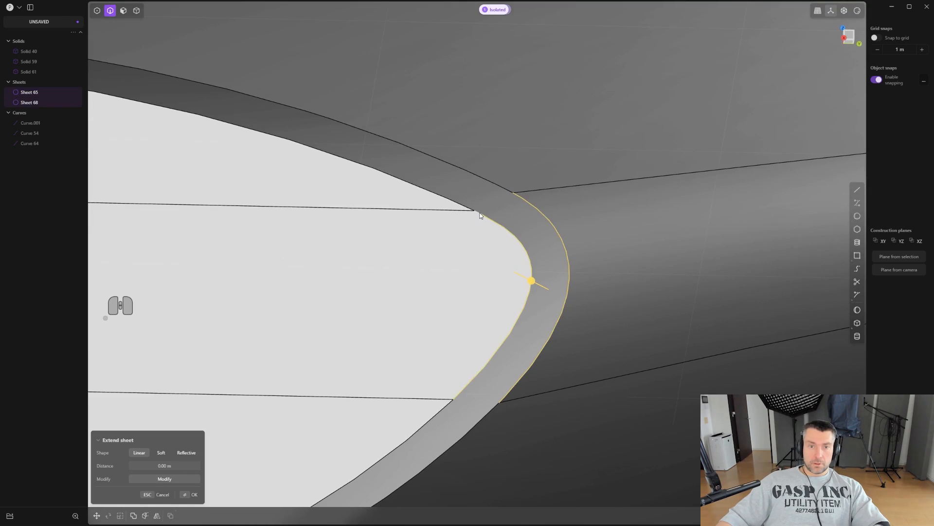
pyautogui.moveTo(486, 220); pyautogui.dragTo(499, 238, button='middle')
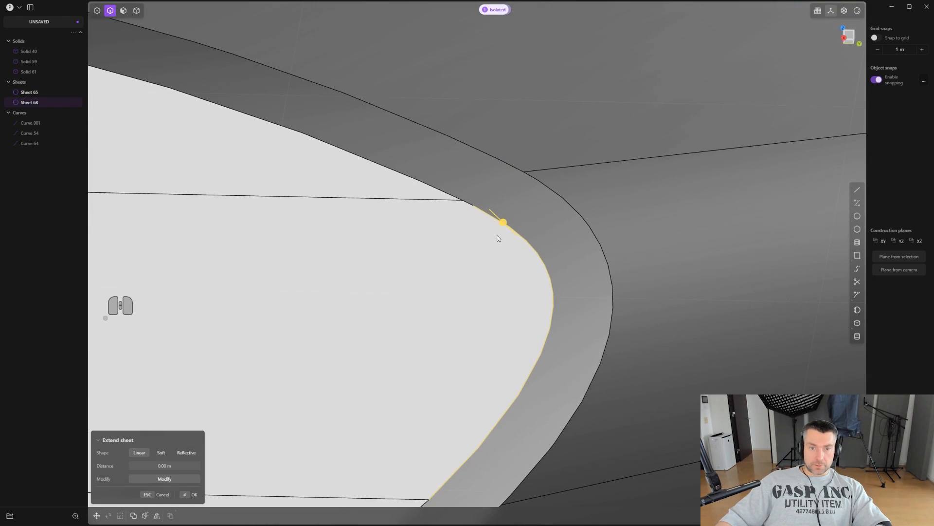
pyautogui.click(470, 201)
pyautogui.press('z')
pyautogui.press('x')
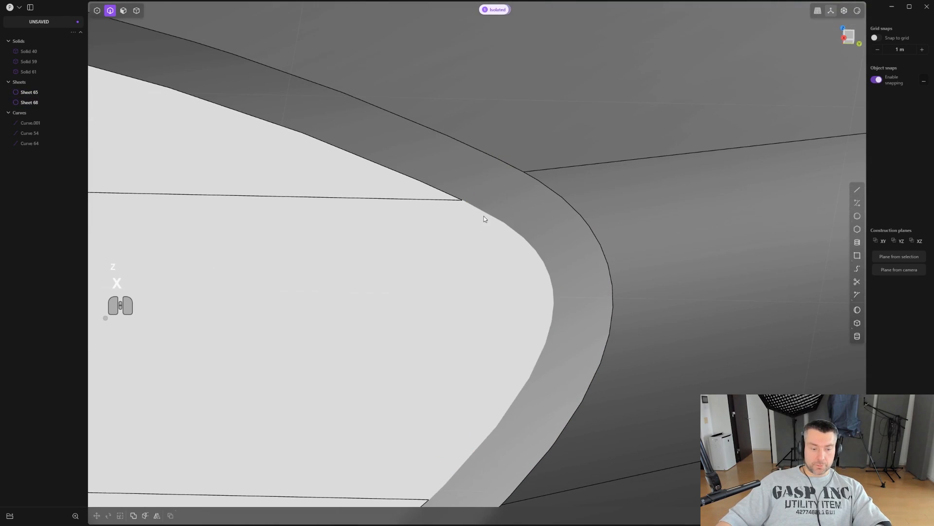
# - Loft between the flat face edge and the body edge around the rear tip of the gap with G1 continuity
pyautogui.scroll(-2, 484, 216)
pyautogui.click(469, 205)
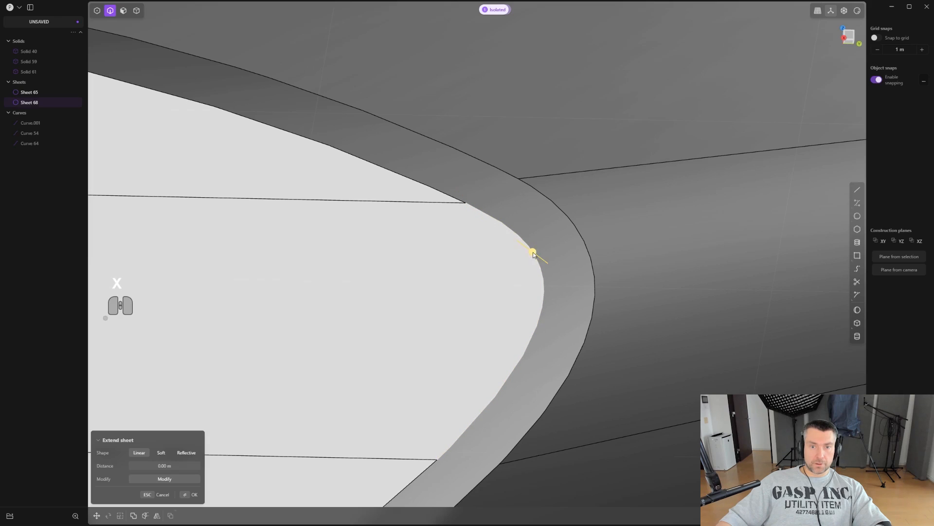
pyautogui.keyDown('shift'); pyautogui.click(588, 251); pyautogui.keyUp('shift')
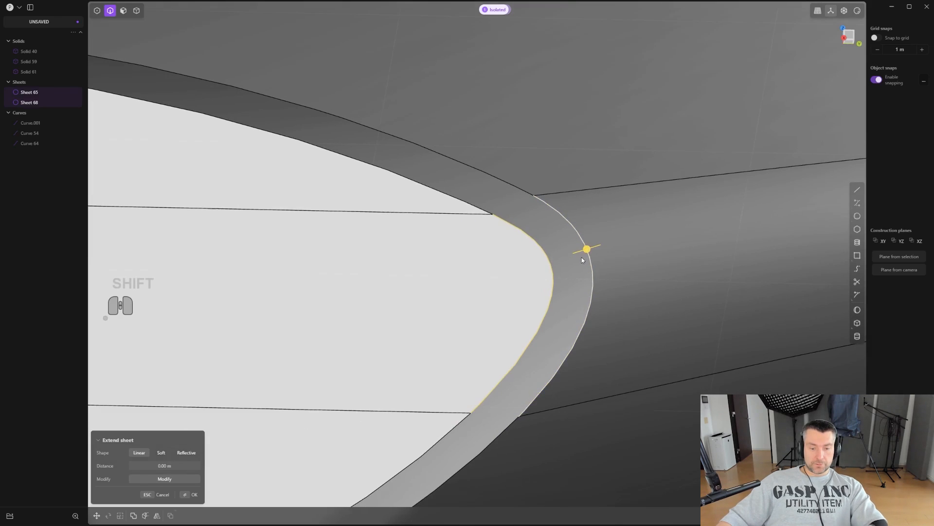
pyautogui.press('l')
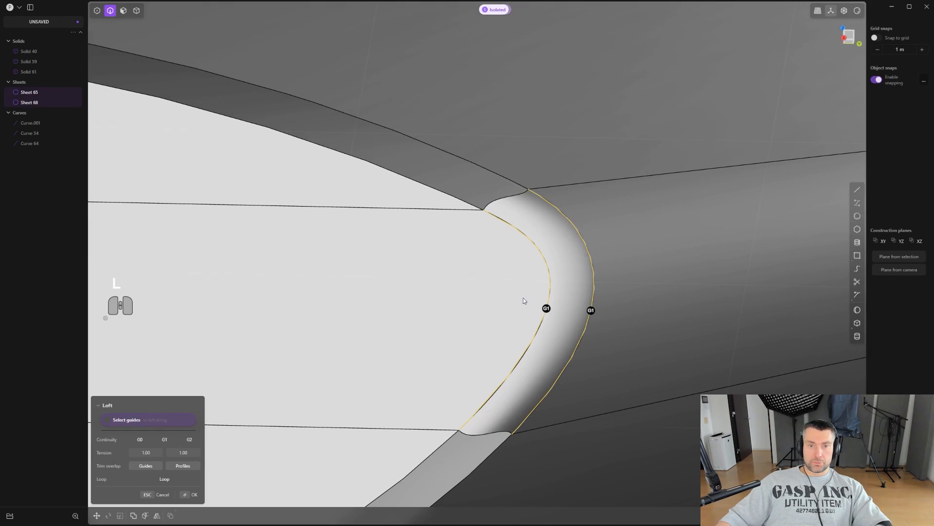
pyautogui.rightClick(524, 298)
# - Loft the upper front stretch of the gap between the flat face edge and the body edge with G1 continuity
pyautogui.keyDown('shift'); pyautogui.moveTo(492, 271); pyautogui.dragTo(571, 356, button='middle'); pyautogui.keyUp('shift')
pyautogui.scroll(-4, 571, 354)
pyautogui.keyDown('shift'); pyautogui.moveTo(491, 318); pyautogui.dragTo(390, 253, button='middle'); pyautogui.keyUp('shift')
pyautogui.click(428, 276)
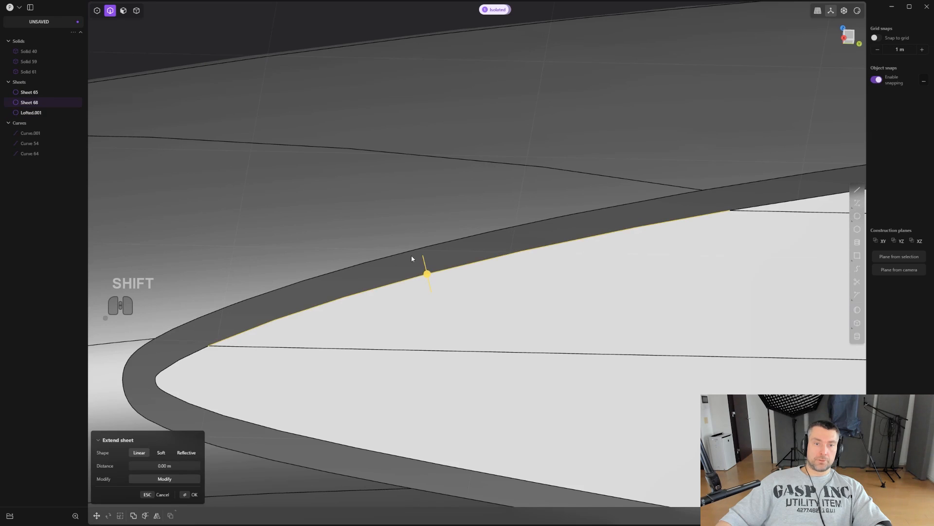
pyautogui.keyDown('shift'); pyautogui.click(408, 252); pyautogui.keyUp('shift')
pyautogui.press('l')
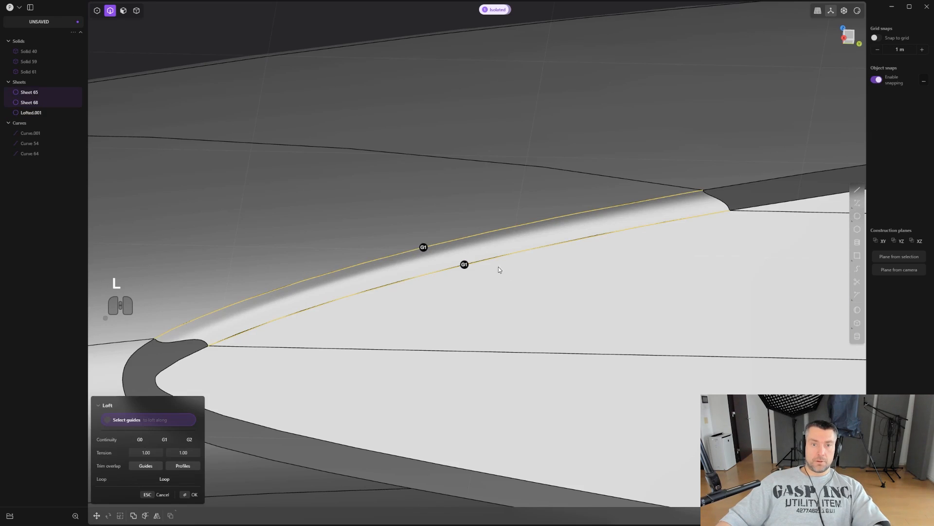
pyautogui.rightClick(517, 282)
# - Join the flat side face, the rear tip loft and the body sheet into one sheet
pyautogui.scroll(-4, 571, 280)
pyautogui.keyDown('shift'); pyautogui.moveTo(626, 284); pyautogui.dragTo(311, 310, button='middle'); pyautogui.keyUp('shift')
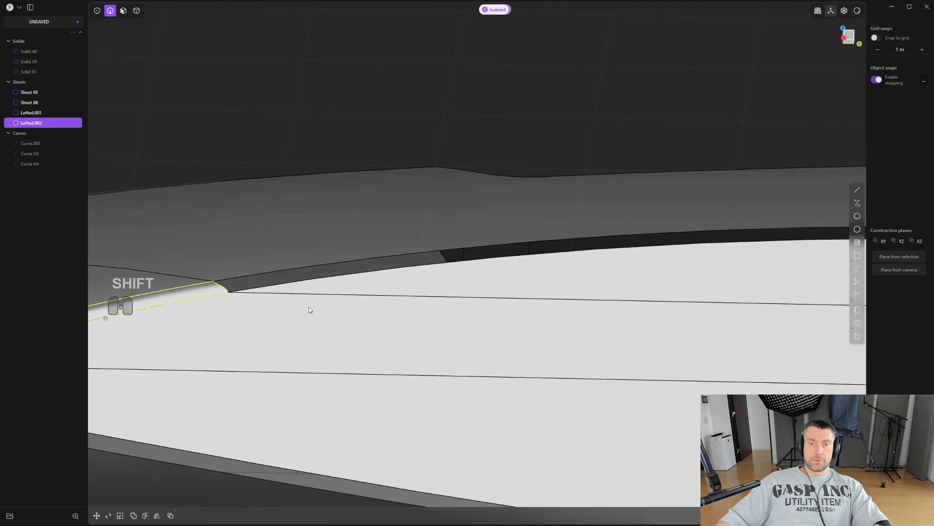
pyautogui.scroll(-1, 310, 310)
pyautogui.press('4')
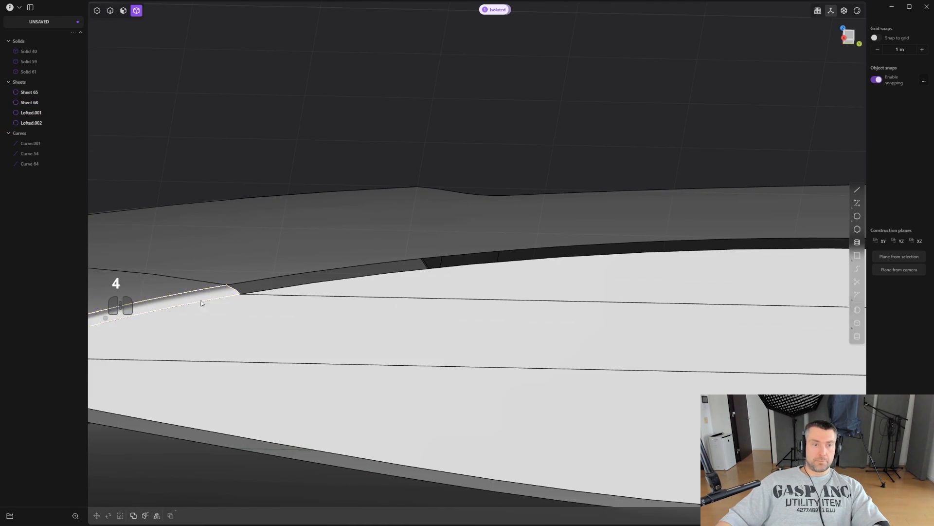
pyautogui.click(346, 322)
pyautogui.keyDown('shift'); pyautogui.moveTo(519, 298); pyautogui.dragTo(248, 320, button='middle'); pyautogui.keyUp('shift')
pyautogui.scroll(-3, 247, 319)
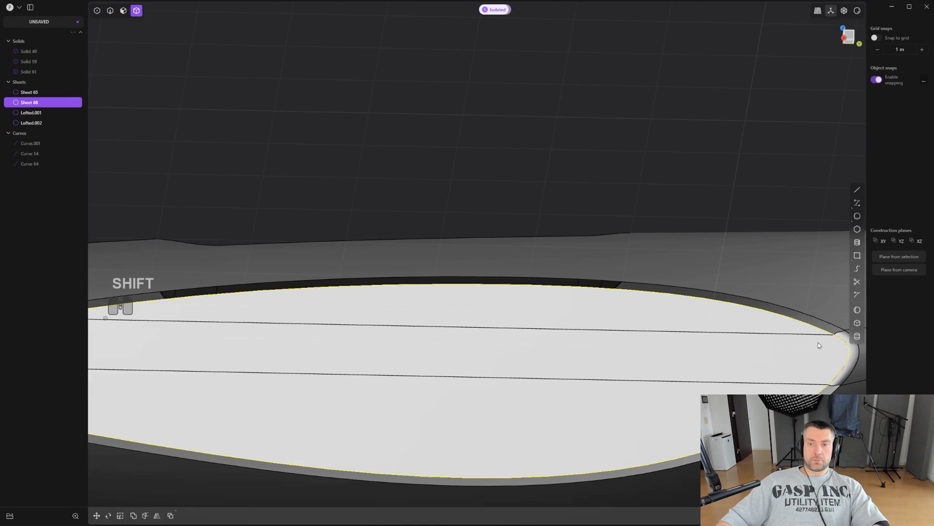
pyautogui.keyDown('shift'); pyautogui.click(853, 362); pyautogui.keyUp('shift')
pyautogui.keyDown('shift'); pyautogui.moveTo(376, 342); pyautogui.dragTo(503, 331, button='middle'); pyautogui.keyUp('shift')
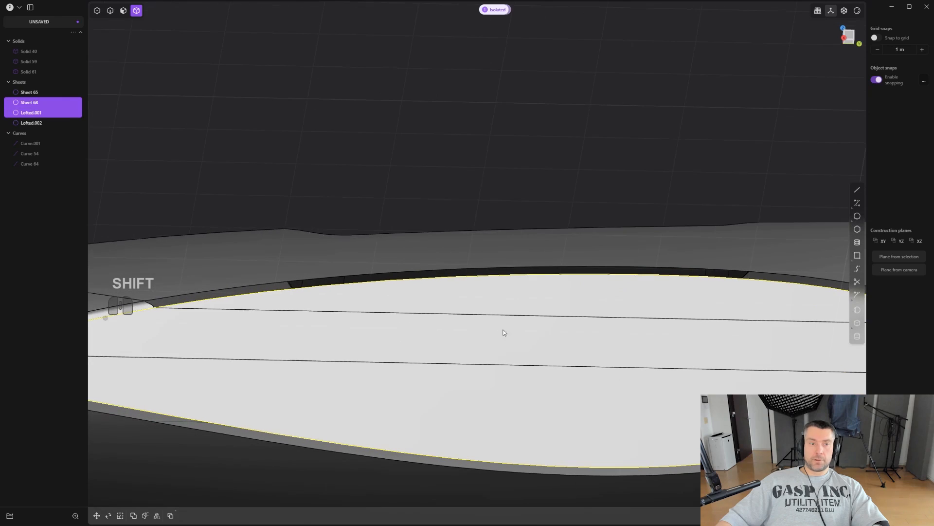
pyautogui.keyDown('shift'); pyautogui.click(242, 255); pyautogui.keyUp('shift')
pyautogui.press('j')
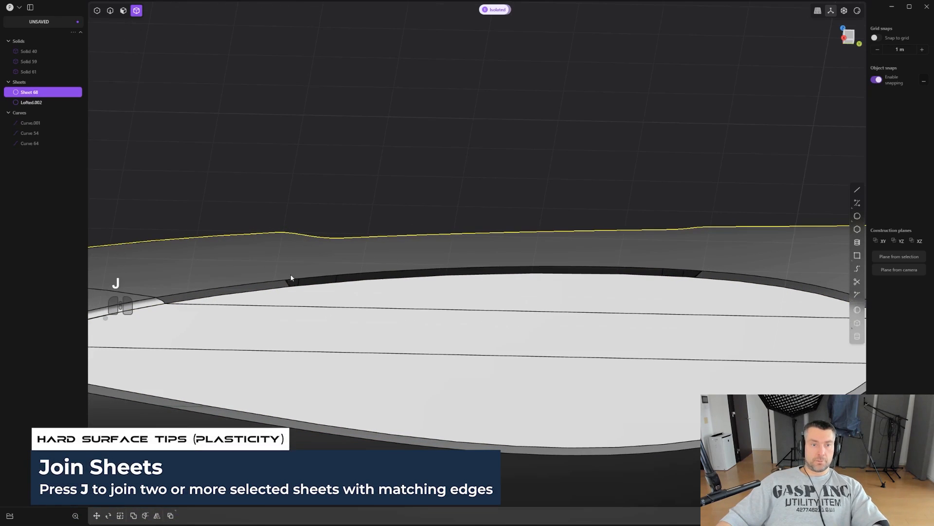
# - Join the upper front loft with the combined body sheet
pyautogui.press('2')
pyautogui.keyDown('alt'); pyautogui.click(324, 278); pyautogui.keyUp('alt')
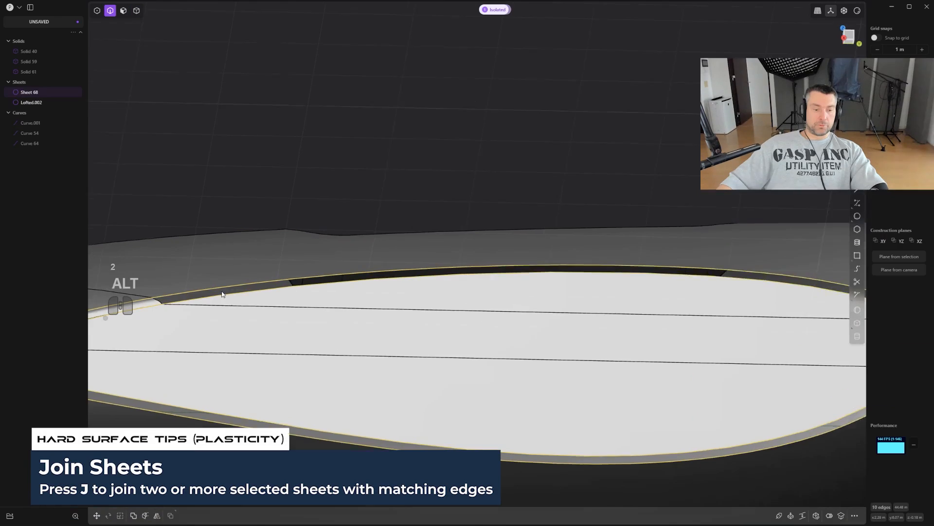
pyautogui.press('4')
pyautogui.keyDown('shift'); pyautogui.moveTo(195, 285); pyautogui.dragTo(323, 267, button='middle'); pyautogui.keyUp('shift')
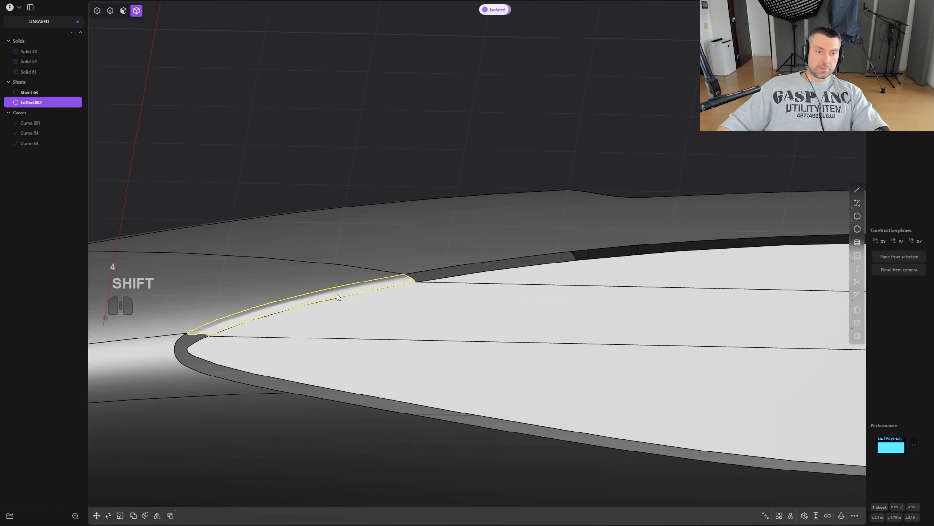
pyautogui.keyDown('shift'); pyautogui.click(391, 305); pyautogui.keyUp('shift')
pyautogui.press('j')
# - Patch the open upper stretch of the gap from its edge loop with G1 continuity
pyautogui.keyDown('shift'); pyautogui.moveTo(521, 277); pyautogui.dragTo(431, 279, button='middle'); pyautogui.keyUp('shift')
pyautogui.scroll(3, 431, 279)
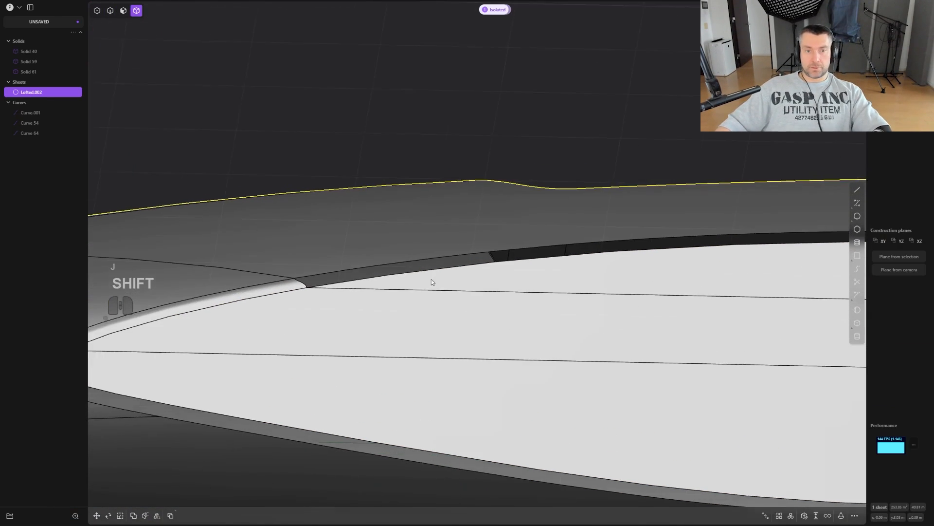
pyautogui.press('2')
pyautogui.keyDown('alt'); pyautogui.click(509, 260); pyautogui.keyUp('alt')
pyautogui.scroll(-3, 509, 260)
pyautogui.keyDown('shift'); pyautogui.moveTo(538, 280); pyautogui.dragTo(367, 272, button='middle'); pyautogui.keyUp('shift')
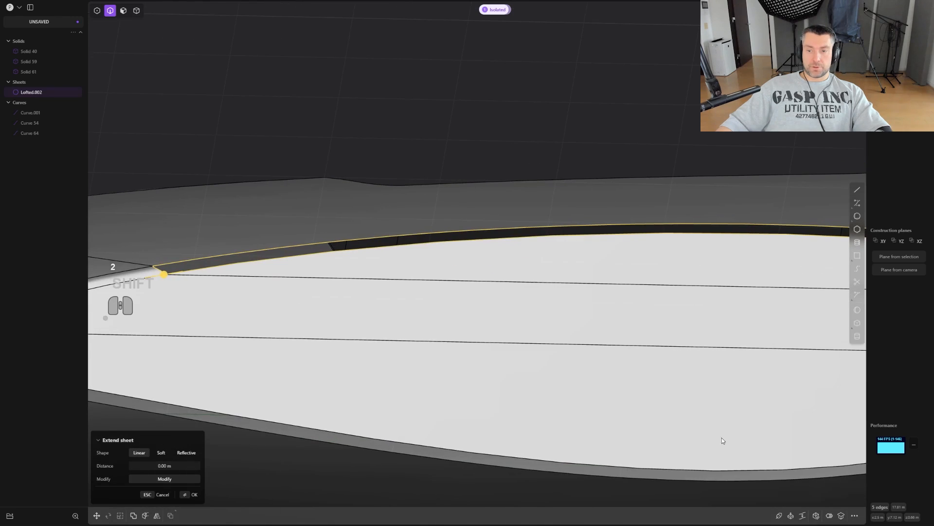
pyautogui.click(816, 516)
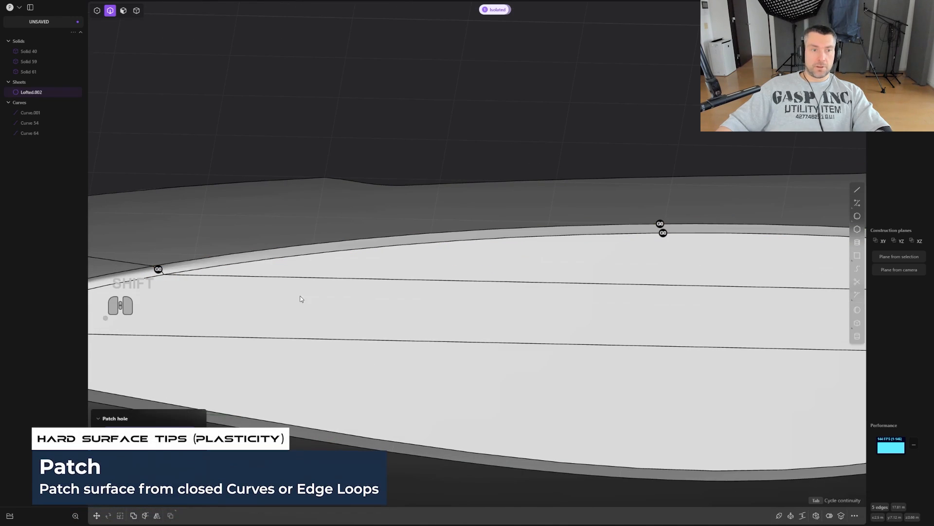
pyautogui.press('Tab')
pyautogui.press('Return')
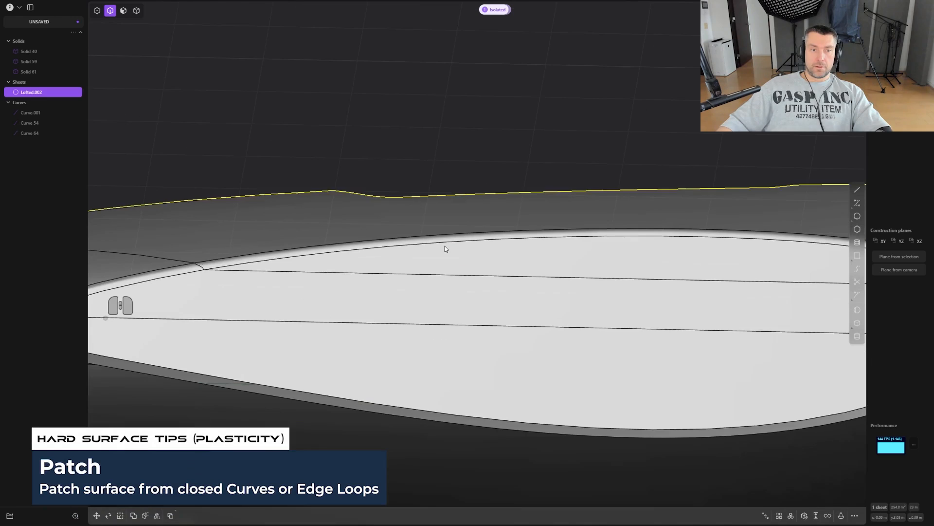
# - Try to patch the remaining front and lower gap from its edge loop with G1 continuity
pyautogui.scroll(-3, 442, 357)
pyautogui.doubleClick(470, 386)
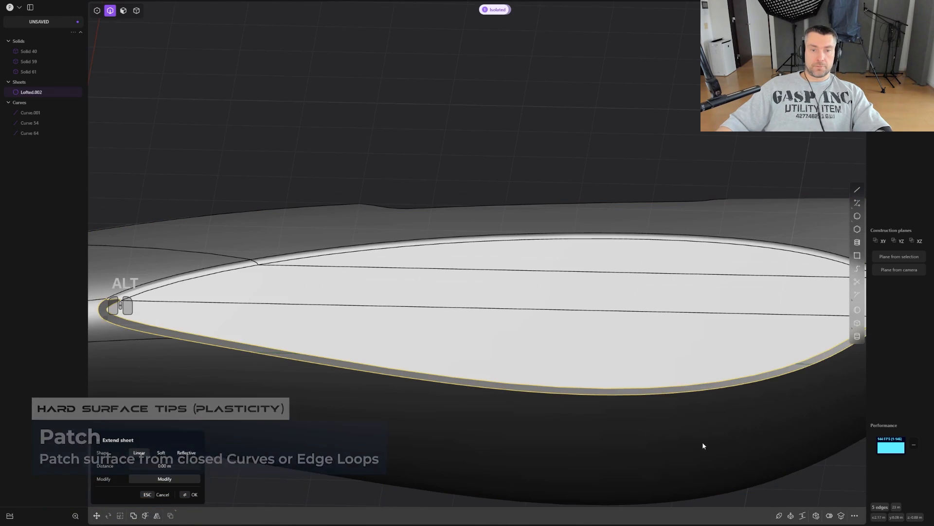
pyautogui.click(817, 516)
pyautogui.press('Tab')
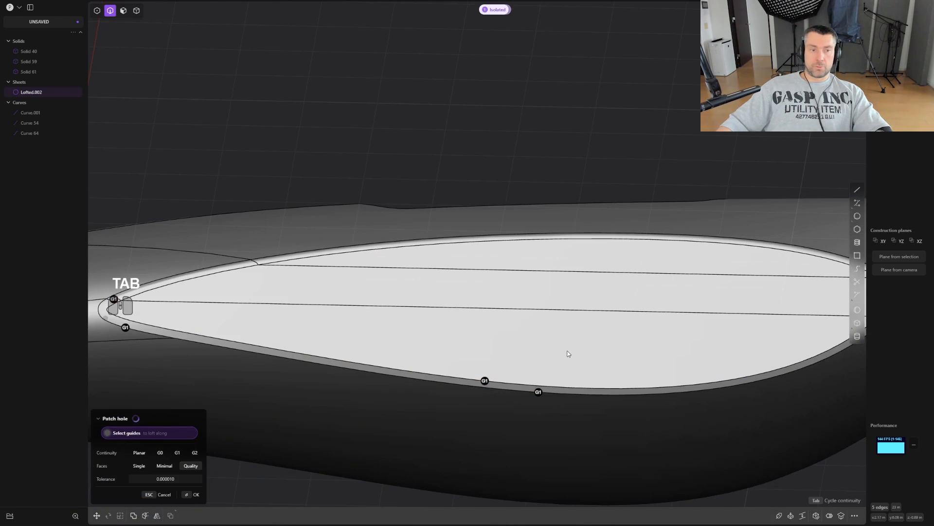
pyautogui.moveTo(567, 355); pyautogui.dragTo(847, 290, button='middle')
pyautogui.scroll(5, 629, 300)
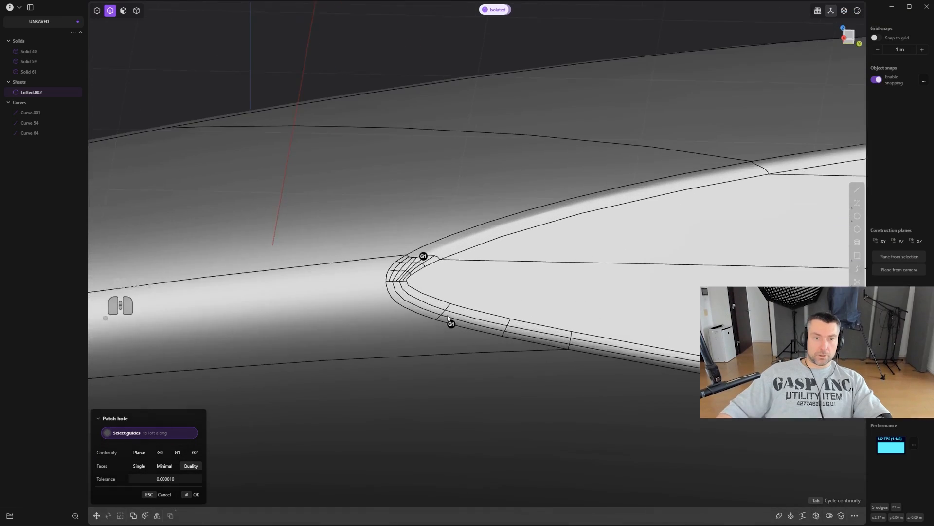
pyautogui.keyDown('shift'); pyautogui.moveTo(432, 296); pyautogui.dragTo(422, 286, button='middle'); pyautogui.keyUp('shift')
pyautogui.scroll(3, 418, 280)
pyautogui.hotkey('ctrl', 'z')
pyautogui.scroll(-2, 419, 281)
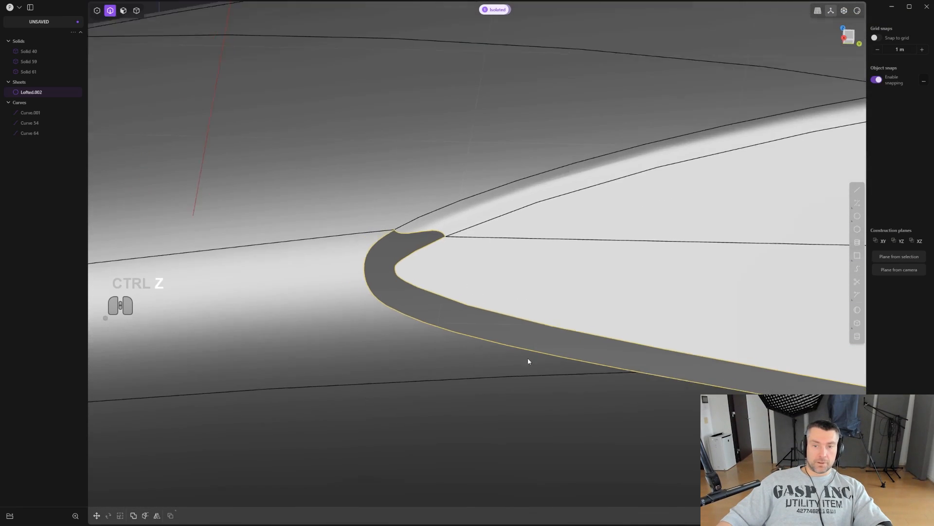
# - Add a crosswise isoparam edge on the flat face's lower strip near the front tip, opposite the end of the body's lower edge
pyautogui.keyDown('shift'); pyautogui.moveTo(618, 317); pyautogui.dragTo(420, 293, button='middle'); pyautogui.keyUp('shift')
pyautogui.scroll(-2, 419, 293)
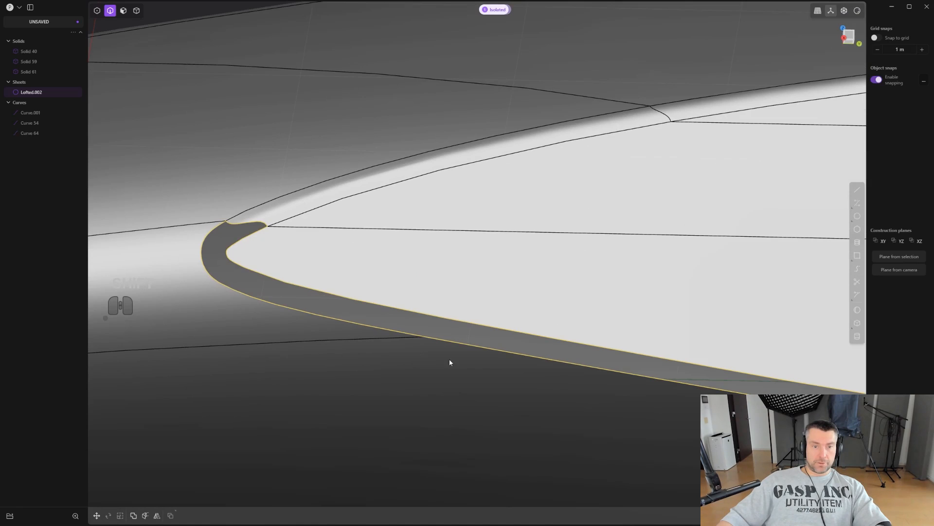
pyautogui.press('r')
pyautogui.press('Tab')
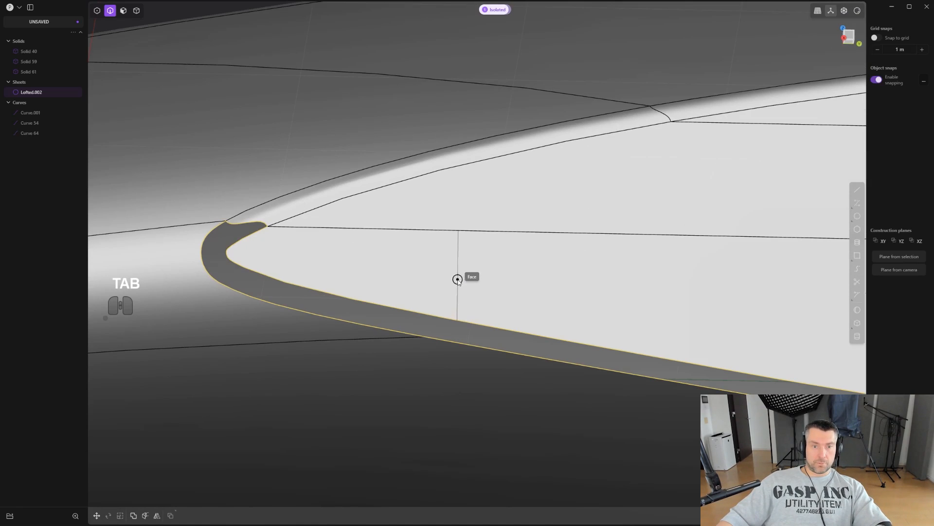
pyautogui.click(432, 278)
pyautogui.scroll(1, 403, 295)
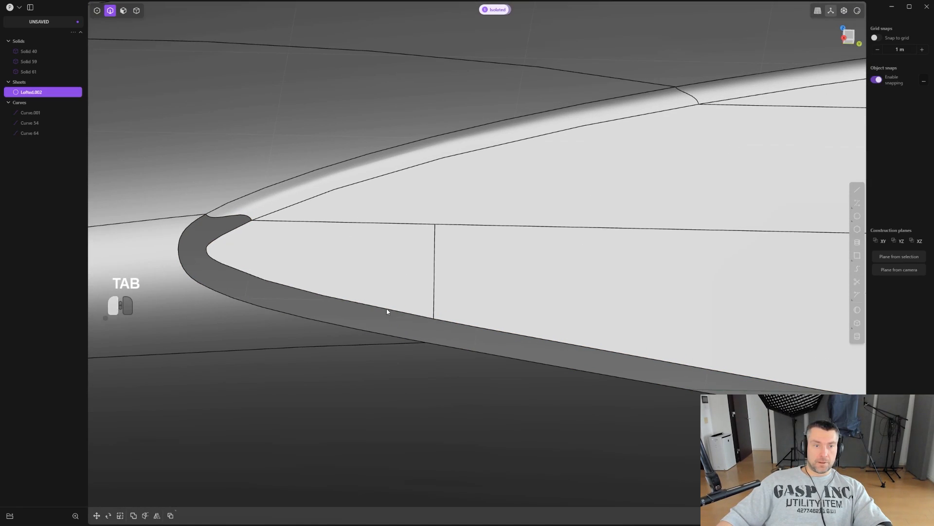
# - Loft the long lower stretch of the gap between the flat face's lower edge and the body's facing edge with G1 continuity
pyautogui.click(387, 310)
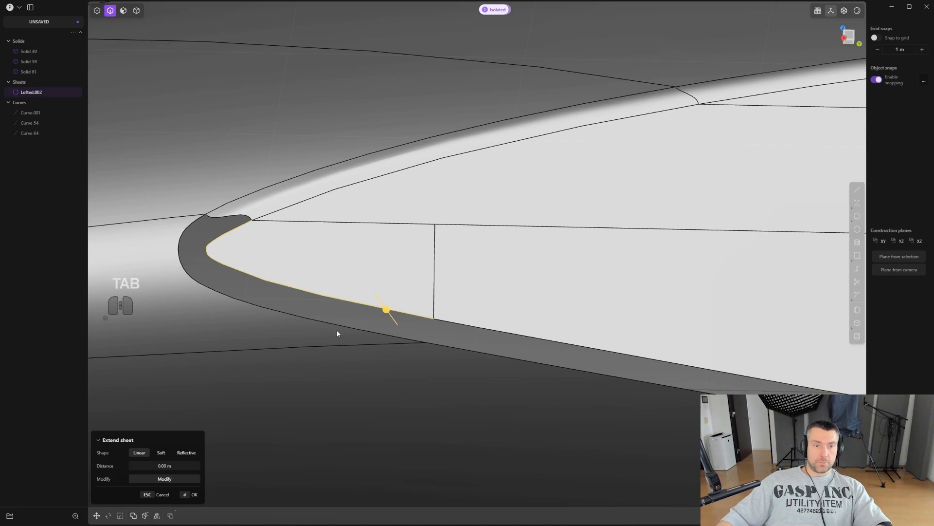
pyautogui.click(486, 361)
pyautogui.moveTo(196, 251); pyautogui.dragTo(396, 328, button='middle')
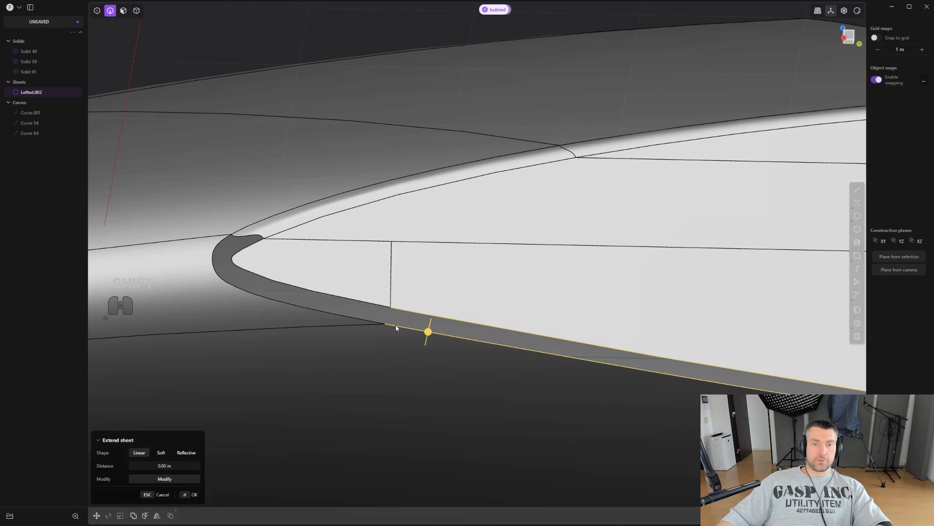
pyautogui.moveTo(296, 161); pyautogui.dragTo(430, 310, button='middle')
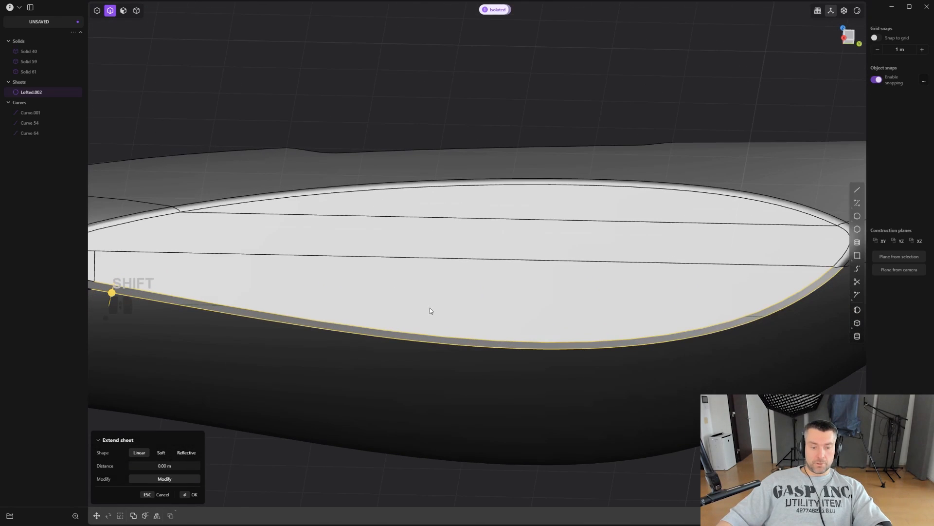
pyautogui.press('l')
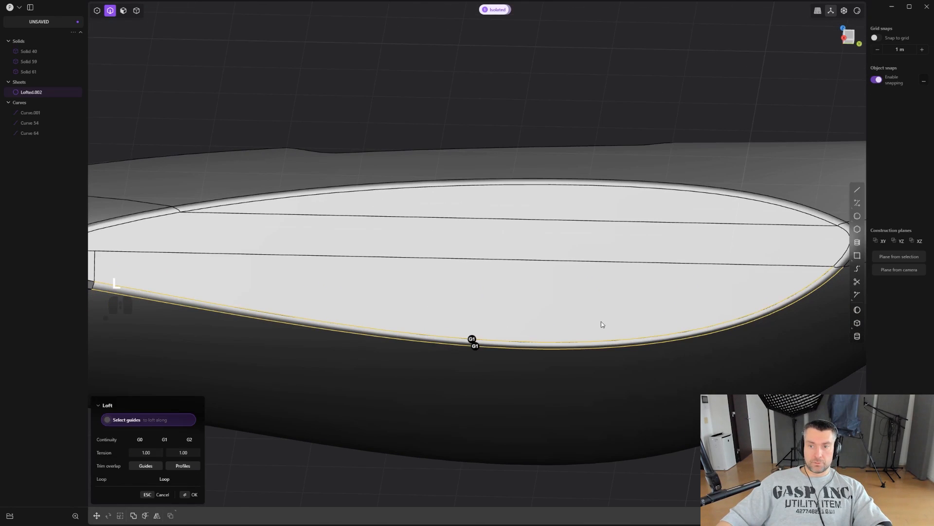
pyautogui.keyDown('shift'); pyautogui.moveTo(679, 313); pyautogui.dragTo(507, 278, button='middle'); pyautogui.keyUp('shift')
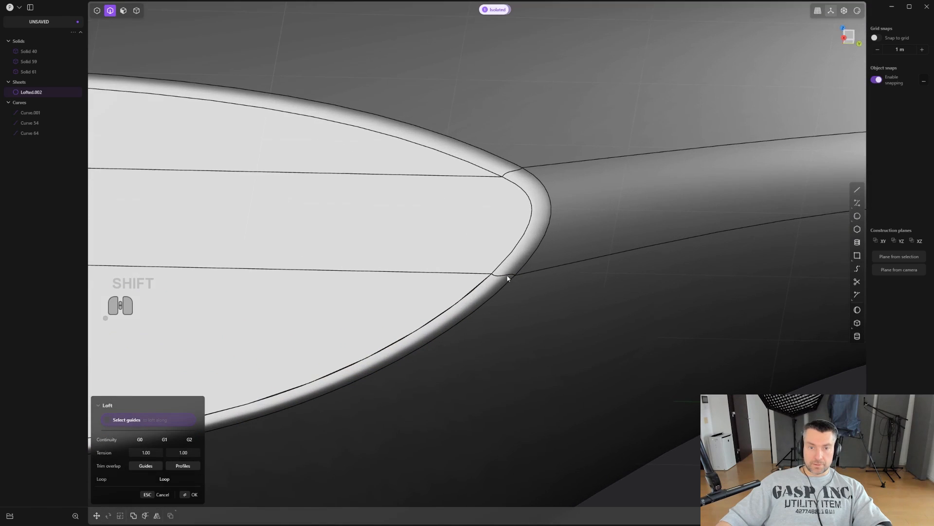
pyautogui.scroll(-5, 506, 277)
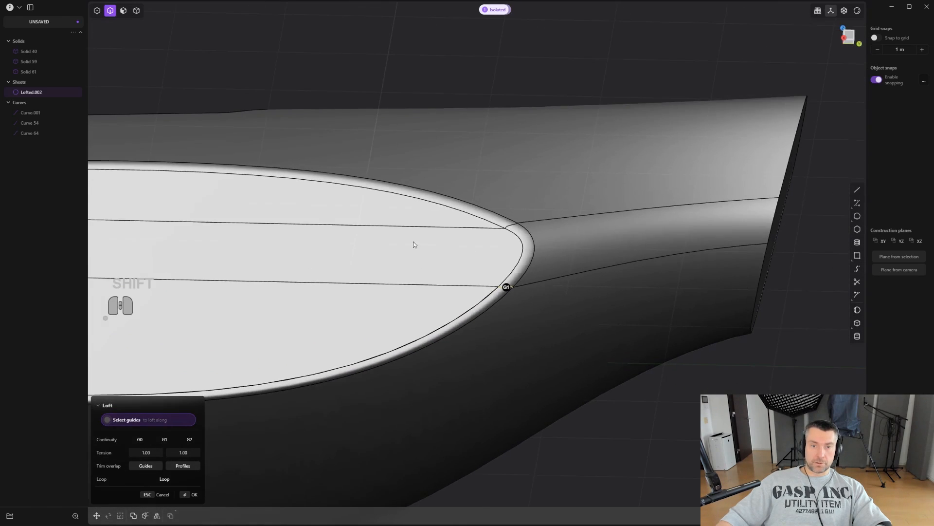
pyautogui.keyDown('shift'); pyautogui.moveTo(406, 241); pyautogui.dragTo(675, 203, button='middle'); pyautogui.keyUp('shift')
pyautogui.moveTo(239, 170)
pyautogui.keyDown('shift'); pyautogui.mouseDown(button='middle')
pyautogui.moveTo(608, 184)
pyautogui.moveTo(798, 166)
pyautogui.mouseUp(button='middle'); pyautogui.keyUp('shift')
pyautogui.rightClick(522, 248)
pyautogui.moveTo(523, 247)
pyautogui.keyDown('shift'); pyautogui.mouseDown(button='middle')
pyautogui.moveTo(672, 244)
pyautogui.moveTo(713, 231)
pyautogui.mouseUp(button='middle'); pyautogui.keyUp('shift')
# - Join the lower loft with the body sheet
pyautogui.press('4')
pyautogui.keyDown('shift'); pyautogui.click(606, 279); pyautogui.keyUp('shift')
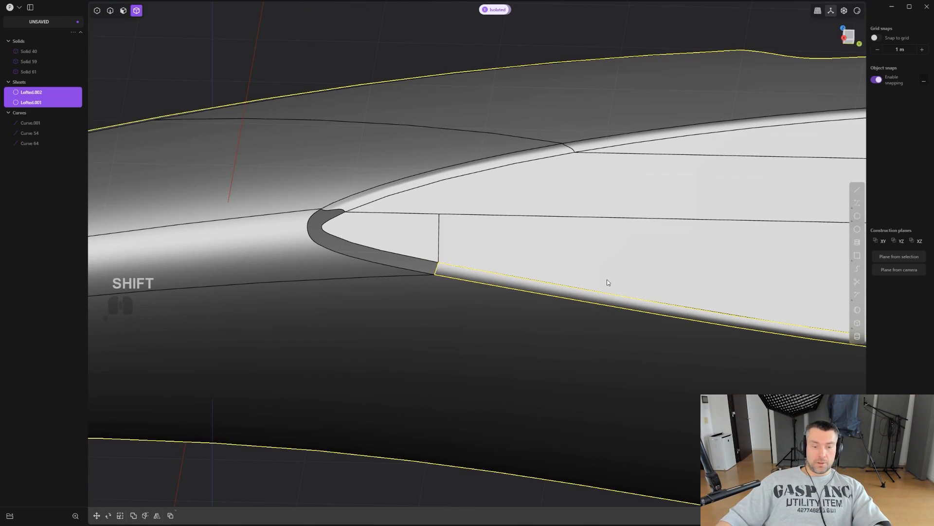
pyautogui.scroll(2, 597, 275)
pyautogui.press('j')
pyautogui.scroll(2, 370, 274)
pyautogui.keyDown('shift'); pyautogui.moveTo(214, 198); pyautogui.dragTo(664, 334, button='middle'); pyautogui.keyUp('shift')
pyautogui.scroll(2, 664, 334)
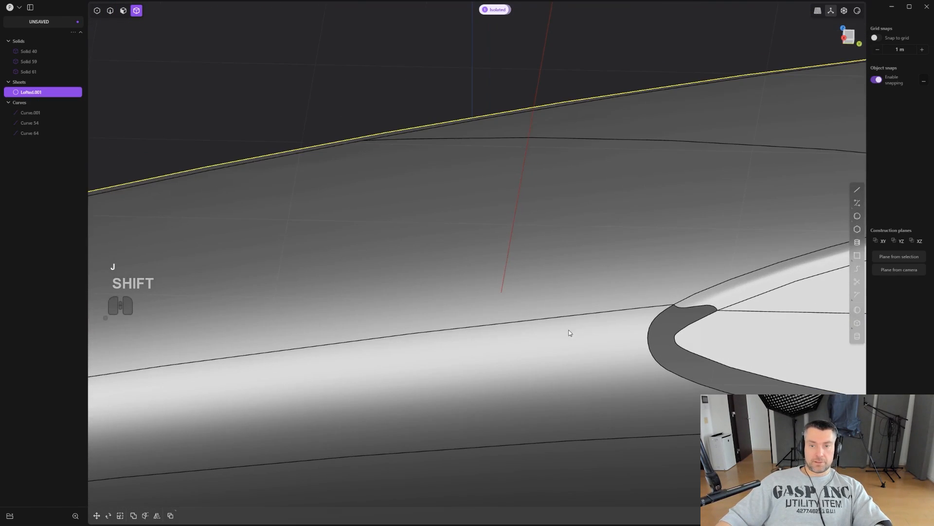
pyautogui.keyDown('shift'); pyautogui.moveTo(569, 332); pyautogui.dragTo(270, 272, button='middle'); pyautogui.keyUp('shift')
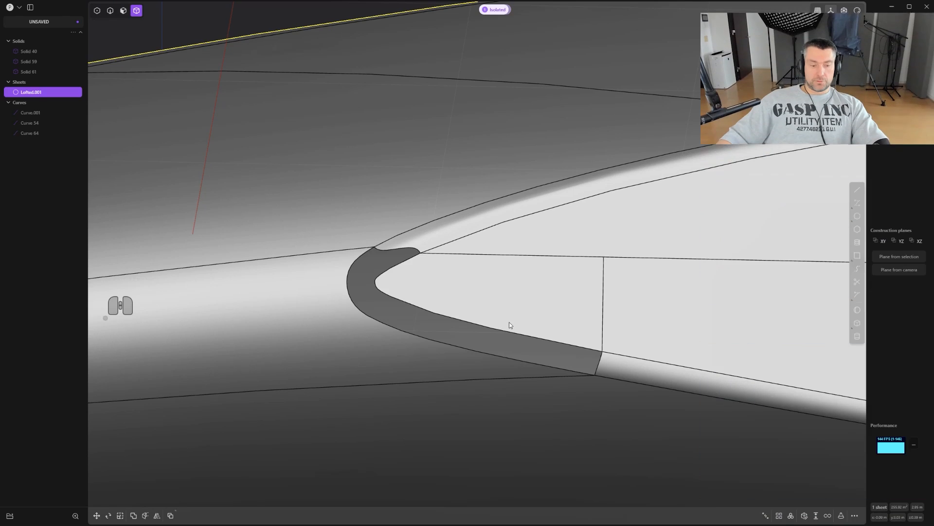
# - Try to patch the remaining front gap from its four-edge loop with G1 continuity
pyautogui.press('2')
pyautogui.press('2')
pyautogui.hotkey('alt', 'e')
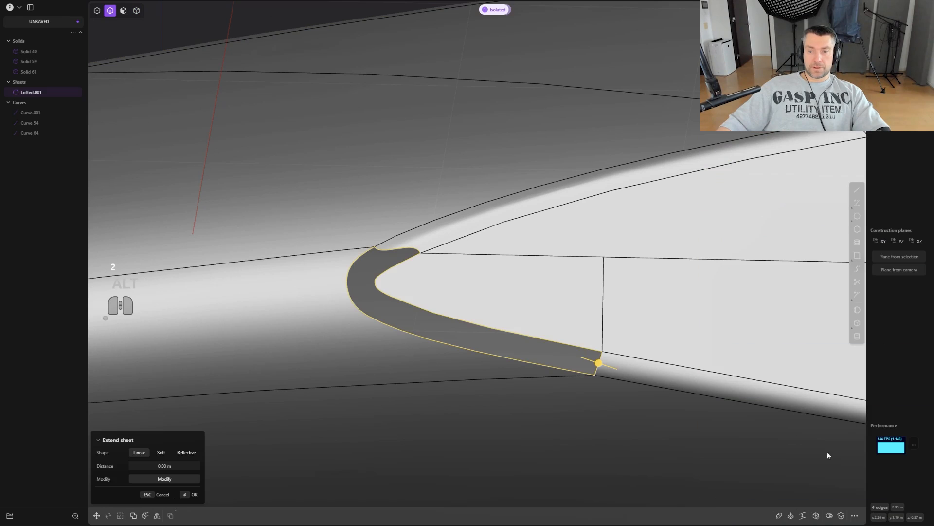
pyautogui.click(816, 515)
pyautogui.scroll(2, 633, 362)
pyautogui.press('Tab')
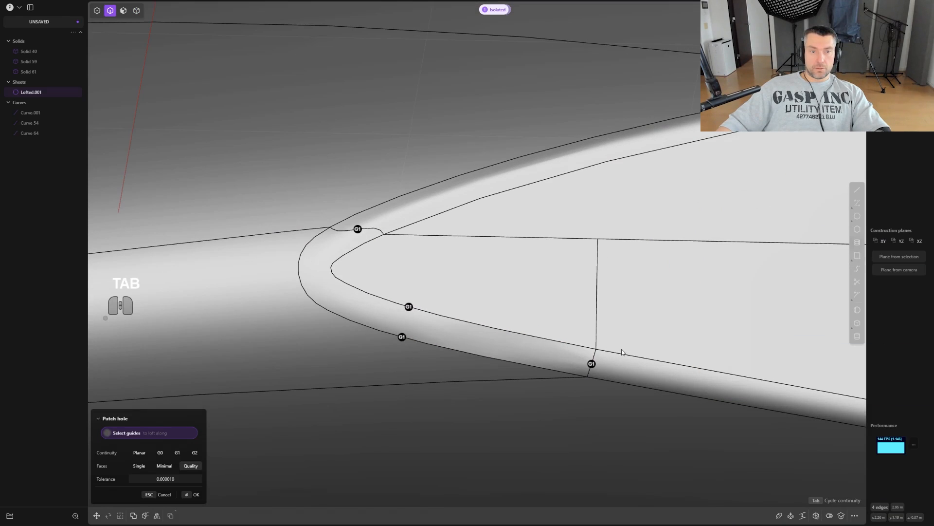
pyautogui.scroll(5, 543, 307)
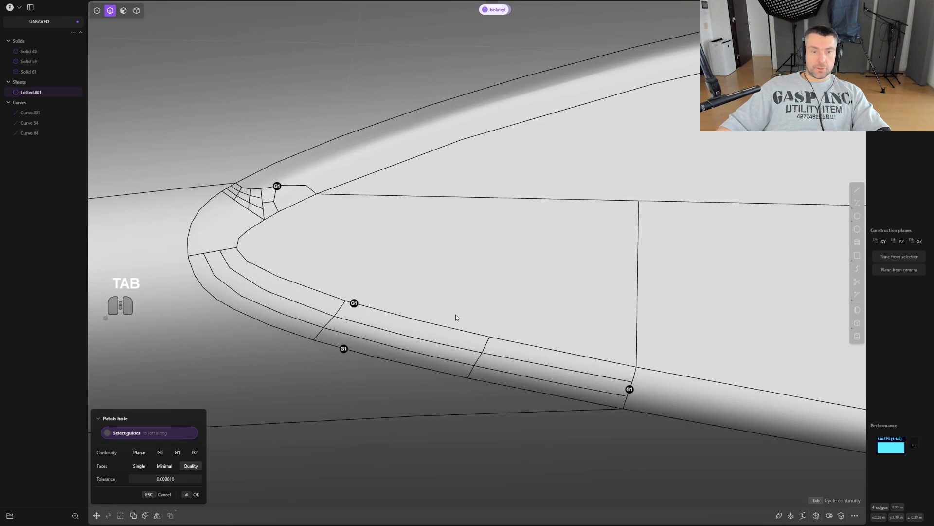
pyautogui.press('Return')
# - Add a crosswise isoparam edge on the flat face from the gap's upper corner and a matching one on the body strip below
pyautogui.keyDown('shift'); pyautogui.moveTo(412, 291); pyautogui.dragTo(352, 340, button='middle'); pyautogui.keyUp('shift')
pyautogui.hotkey('ctrl', 'r')
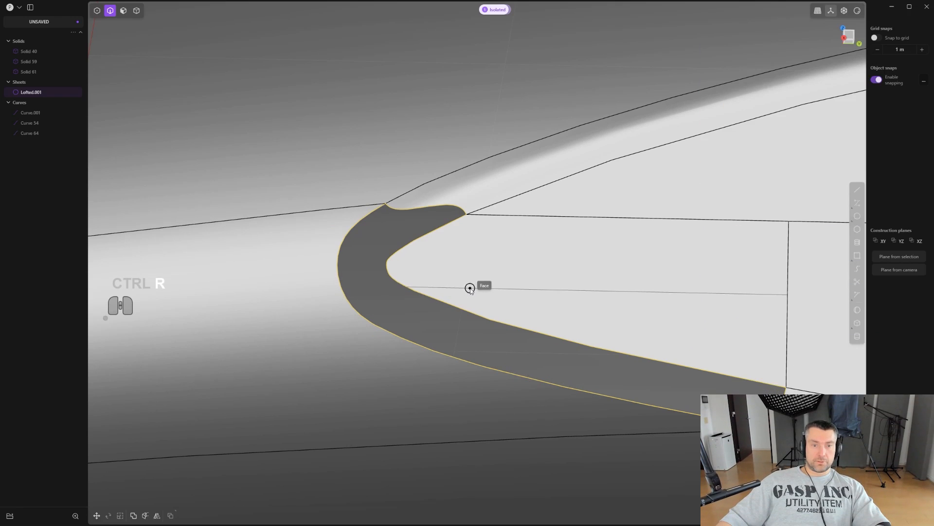
pyautogui.press('Tab')
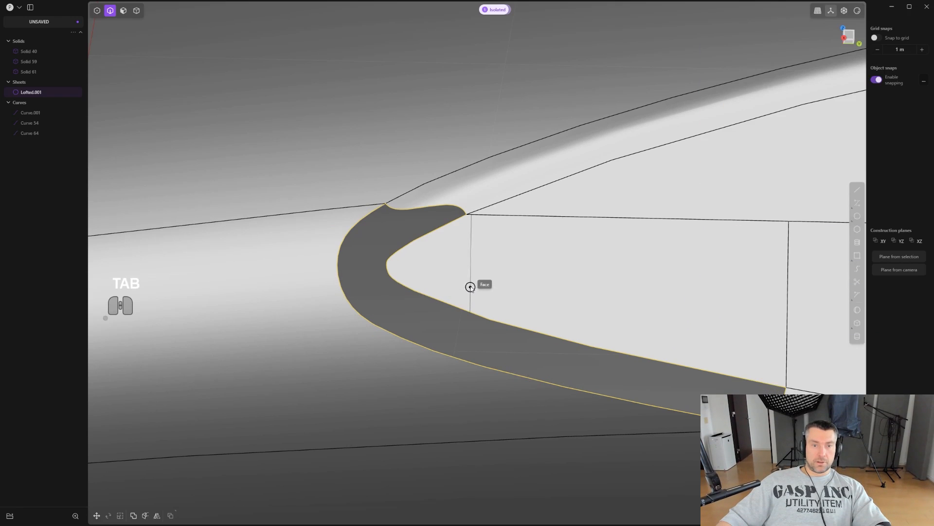
pyautogui.click(465, 218)
pyautogui.scroll(1, 447, 371)
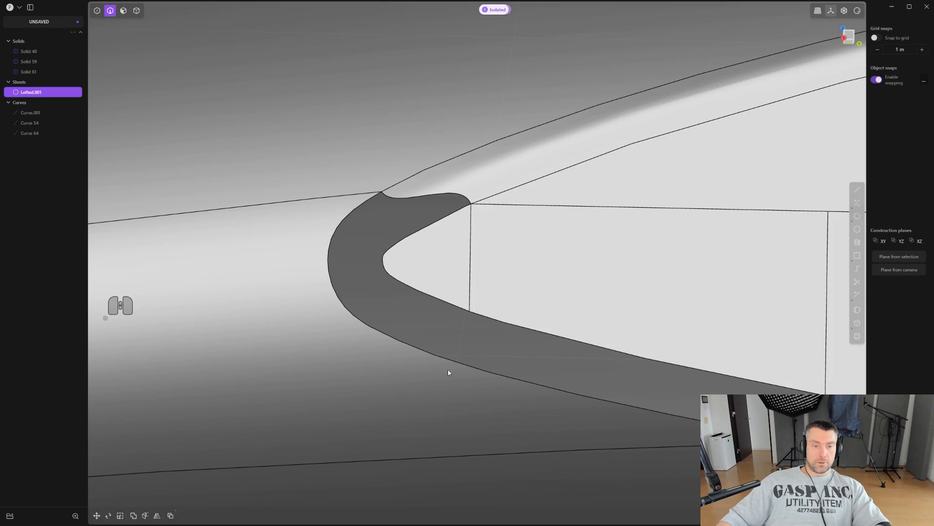
pyautogui.hotkey('ctrl', 'r')
pyautogui.click(459, 376)
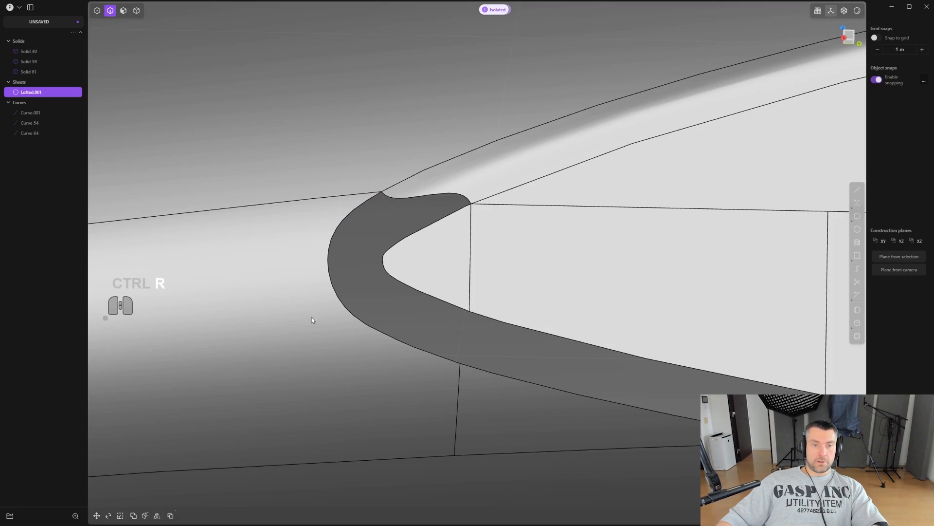
# - Add a lengthwise isoparam edge along the body strip that ends at the front bend of the gap
pyautogui.keyDown('shift'); pyautogui.moveTo(308, 305); pyautogui.dragTo(372, 311, button='middle'); pyautogui.keyUp('shift')
pyautogui.hotkey('ctrl', 'r')
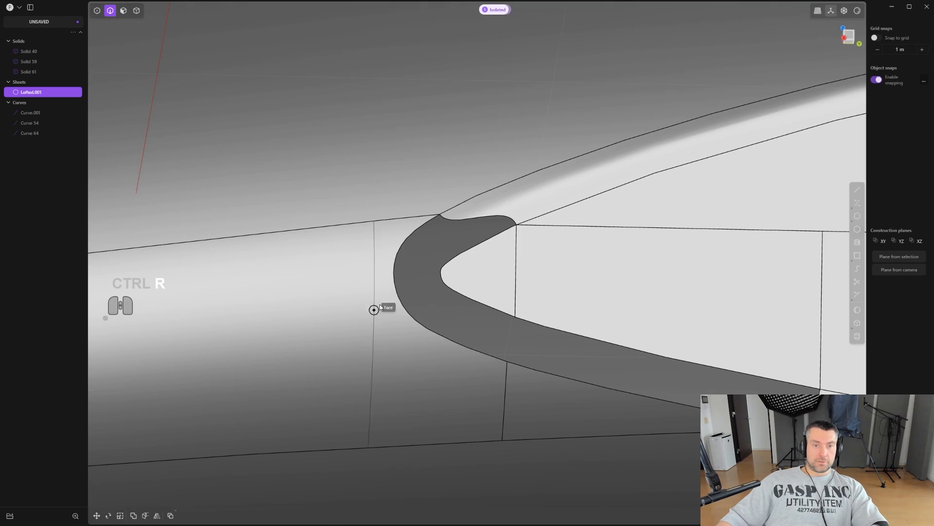
pyautogui.press('Tab')
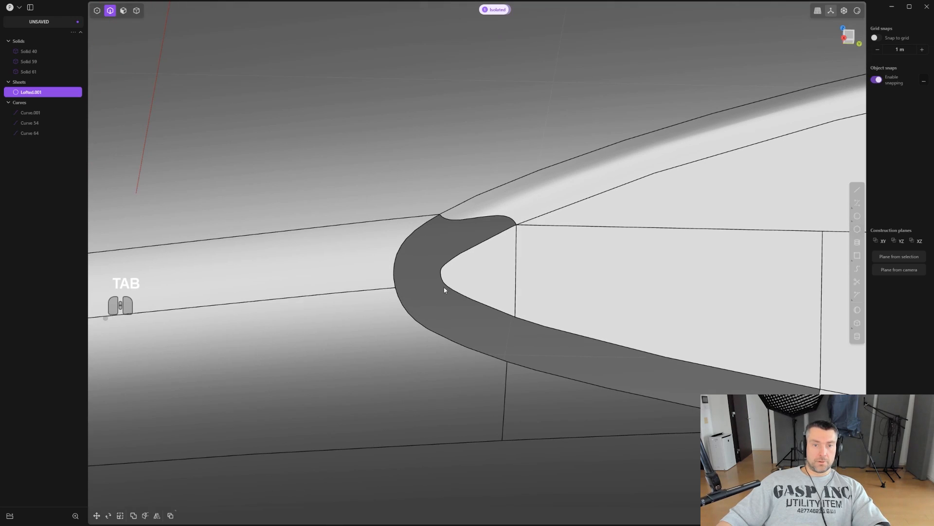
# - Add a lengthwise isoparam edge at the flat face's front tip, and undo it
pyautogui.hotkey('ctrl', 'r')
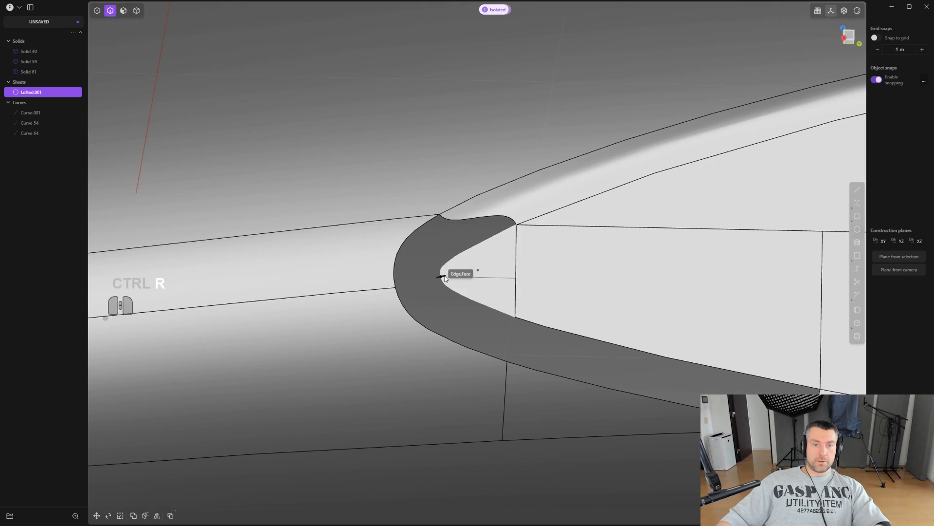
pyautogui.scroll(2, 441, 276)
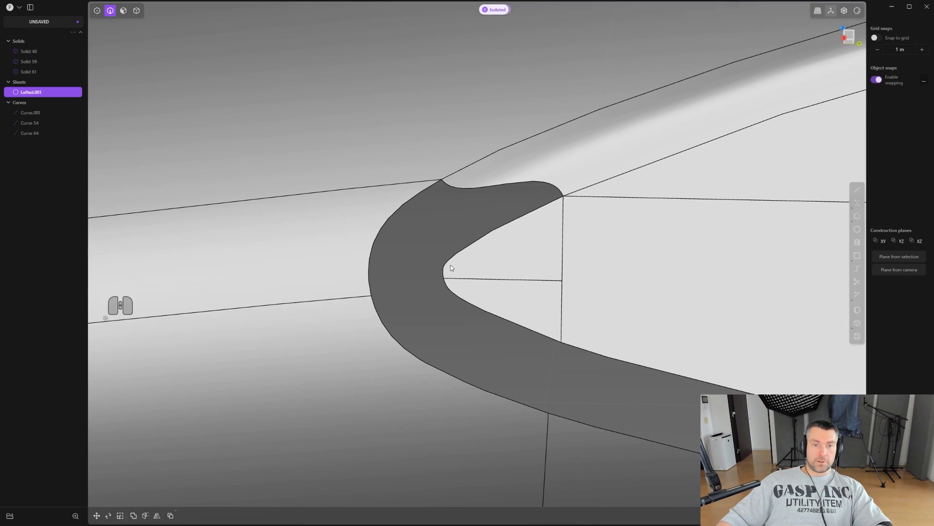
pyautogui.hotkey('ctrl', 'z')
# - Add a lengthwise isoparam edge on the flat face's tip, slightly below the foremost point of its curved edge
pyautogui.hotkey('ctrl', 'r')
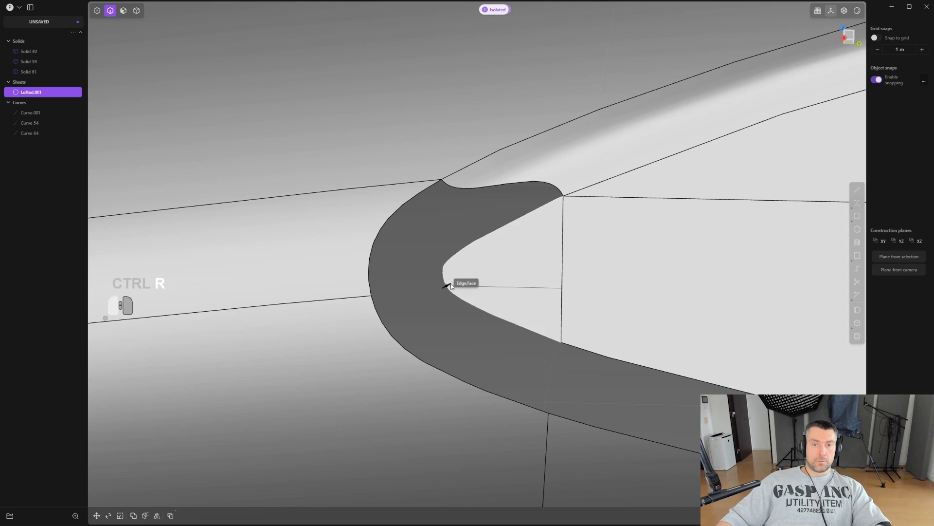
pyautogui.click(448, 285)
pyautogui.scroll(1, 478, 307)
# - Loft the short gap segment below the front tip between the flat face's edge and the body's edge
pyautogui.click(486, 312)
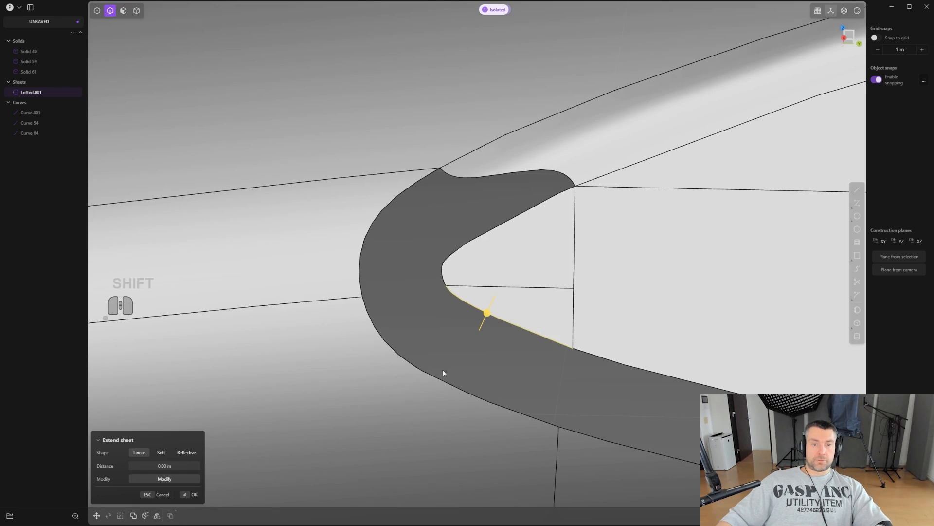
pyautogui.scroll(-3, 437, 381)
pyautogui.press('l')
pyautogui.scroll(-2, 513, 357)
pyautogui.keyDown('shift'); pyautogui.moveTo(607, 380); pyautogui.dragTo(506, 348, button='middle'); pyautogui.keyUp('shift')
pyautogui.rightClick(506, 348)
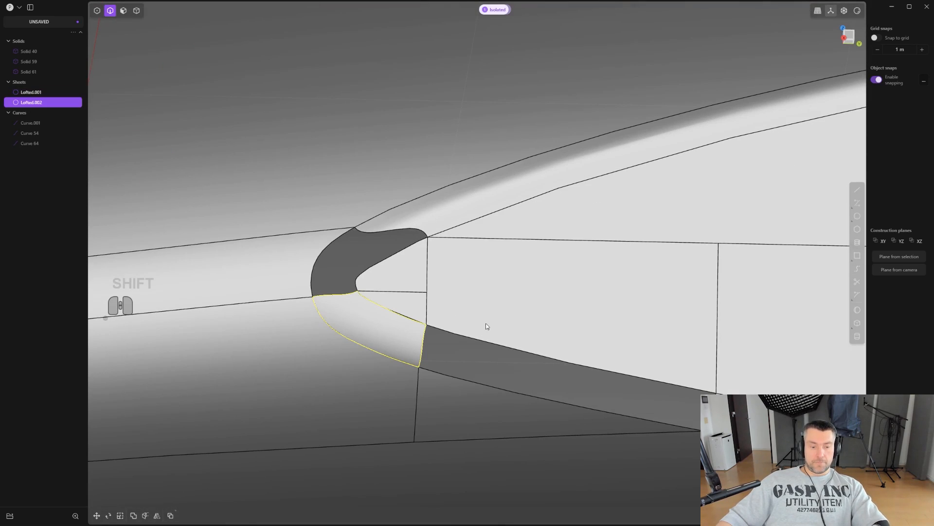
# - Join the short front loft with the body sheet
pyautogui.press('4')
pyautogui.press('j')
pyautogui.scroll(-2, 486, 325)
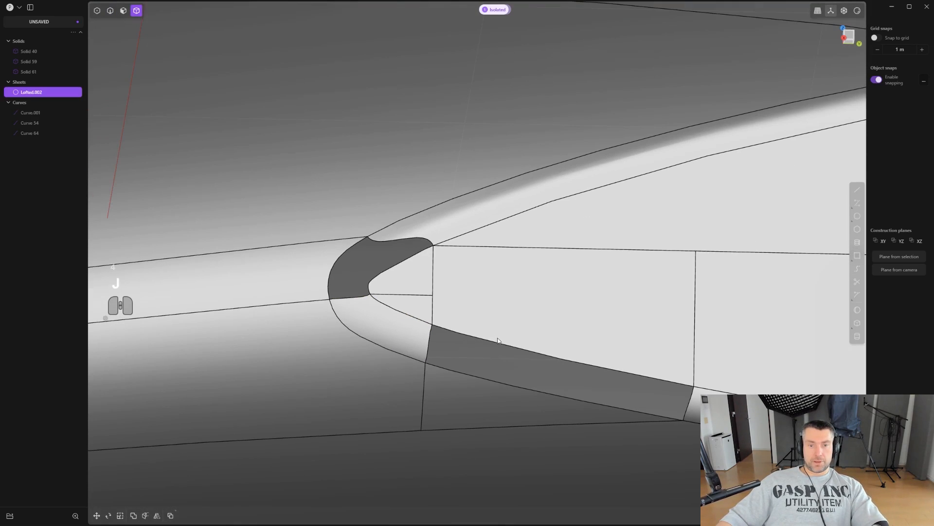
# - Patch the open lower gap segment between the two lofts from its edge loop
pyautogui.press('2')
pyautogui.keyDown('alt'); pyautogui.doubleClick(515, 350); pyautogui.keyUp('alt')
pyautogui.click(817, 516)
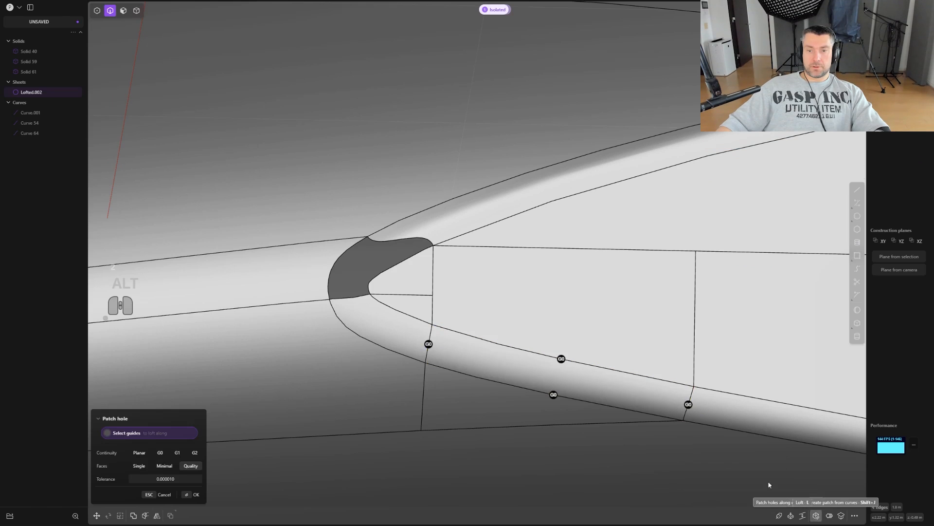
pyautogui.scroll(2, 626, 375)
pyautogui.scroll(1, 495, 323)
# - Patch the last opening around the front tip from its edge loop with G1 continuity
pyautogui.keyDown('shift'); pyautogui.moveTo(385, 289); pyautogui.dragTo(693, 442, button='middle'); pyautogui.keyUp('shift')
pyautogui.scroll(1, 657, 421)
pyautogui.press('2')
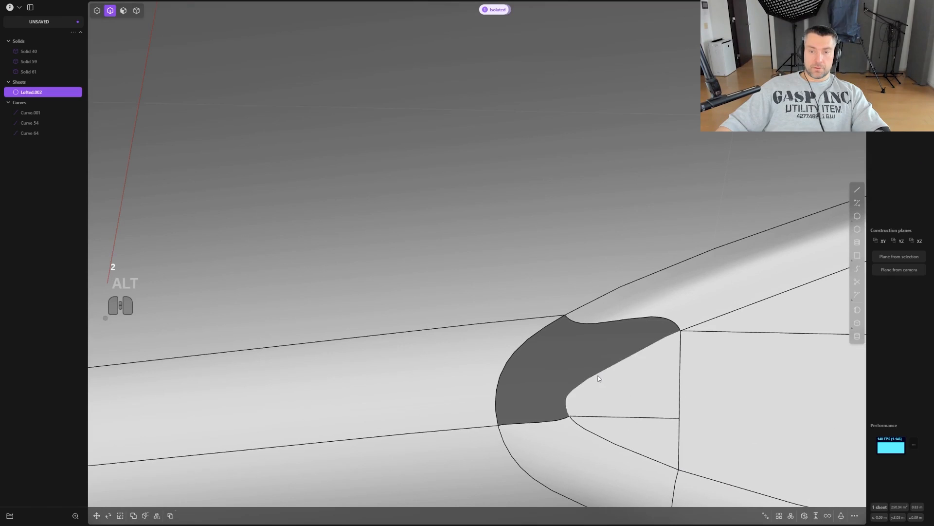
pyautogui.keyDown('alt'); pyautogui.click(599, 375); pyautogui.keyUp('alt')
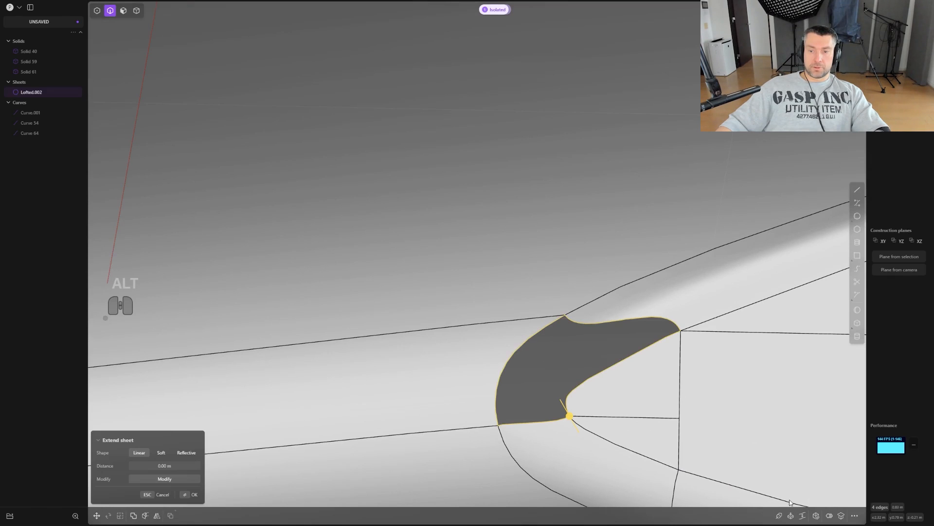
pyautogui.click(817, 516)
pyautogui.press('Tab')
pyautogui.rightClick(722, 406)
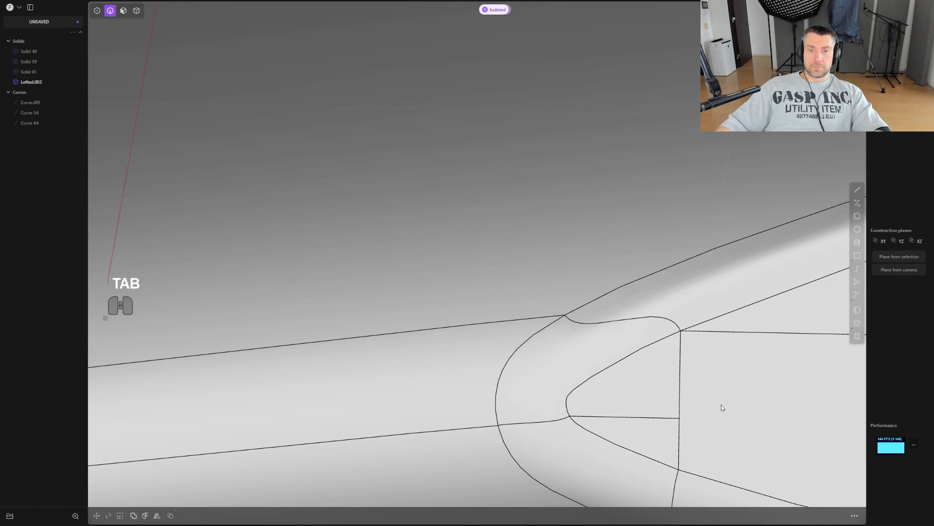
# - Try to delete the redundant topology of the closed body
pyautogui.scroll(-4, 681, 407)
pyautogui.keyDown('shift'); pyautogui.moveTo(623, 392); pyautogui.dragTo(340, 300, button='middle'); pyautogui.keyUp('shift')
pyautogui.scroll(-2, 340, 299)
pyautogui.press('f')
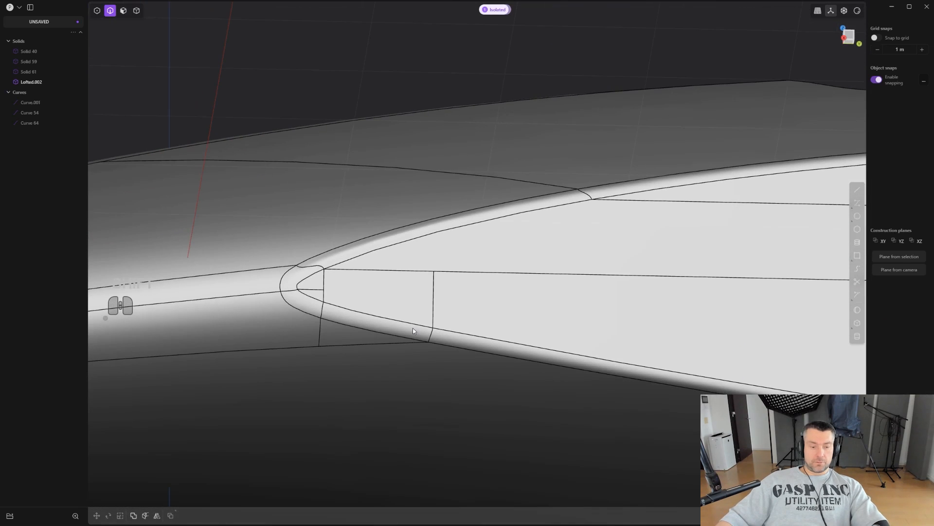
pyautogui.rightClick(471, 280)
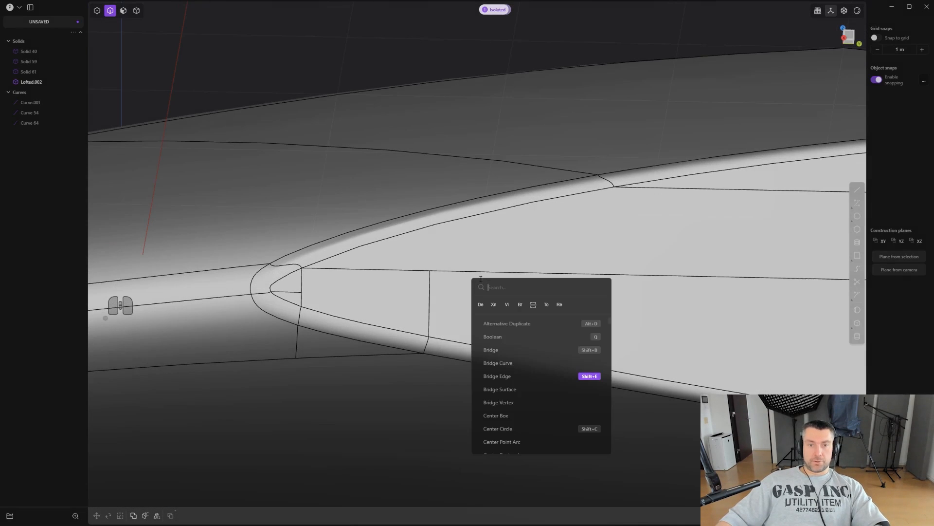
pyautogui.click(545, 209)
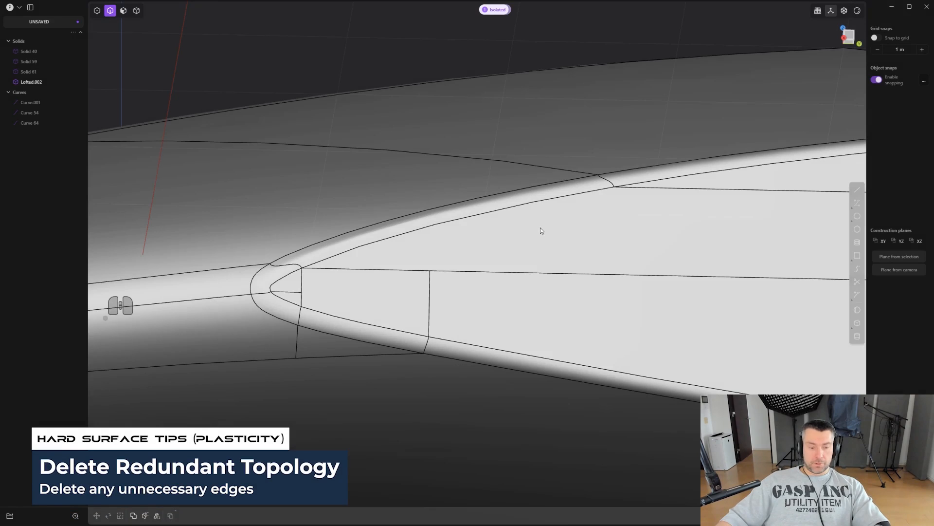
pyautogui.press('4')
pyautogui.click(542, 240)
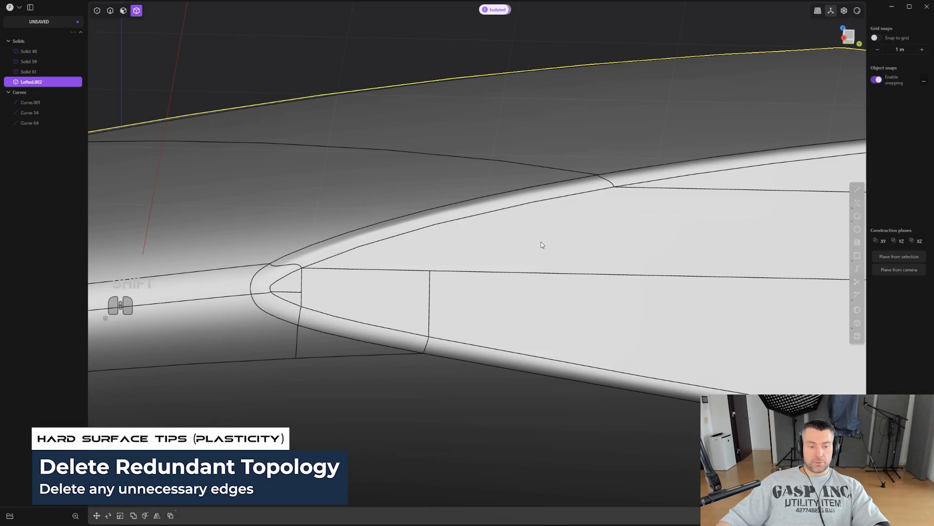
pyautogui.hotkey('shift', 'q')
pyautogui.click(515, 217)
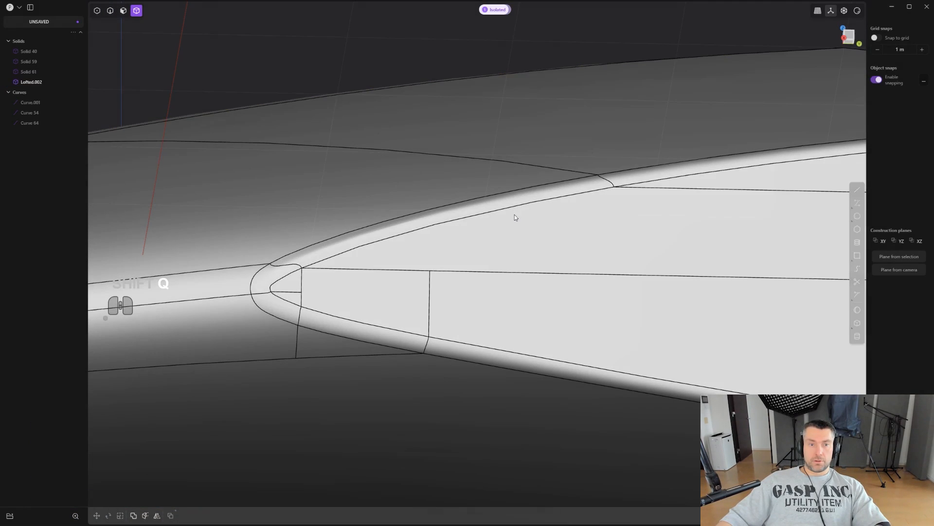
# - Remove the redundant faces and edges that split the flat side face near its front tip
pyautogui.scroll(2, 395, 278)
pyautogui.press('2')
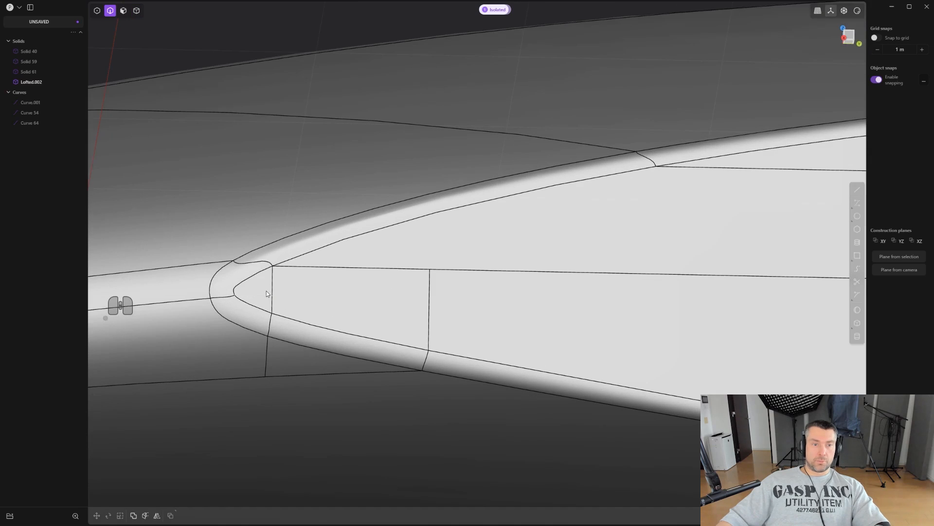
pyautogui.click(271, 291)
pyautogui.keyDown('shift'); pyautogui.click(257, 298); pyautogui.keyUp('shift')
pyautogui.scroll(-5, 418, 308)
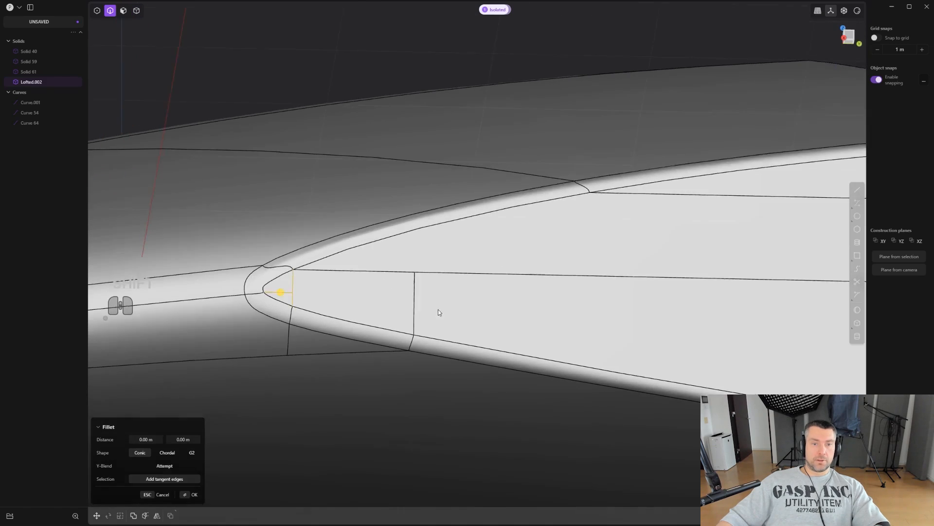
pyautogui.press('4')
pyautogui.press('3')
pyautogui.click(421, 309)
pyautogui.scroll(2, 418, 308)
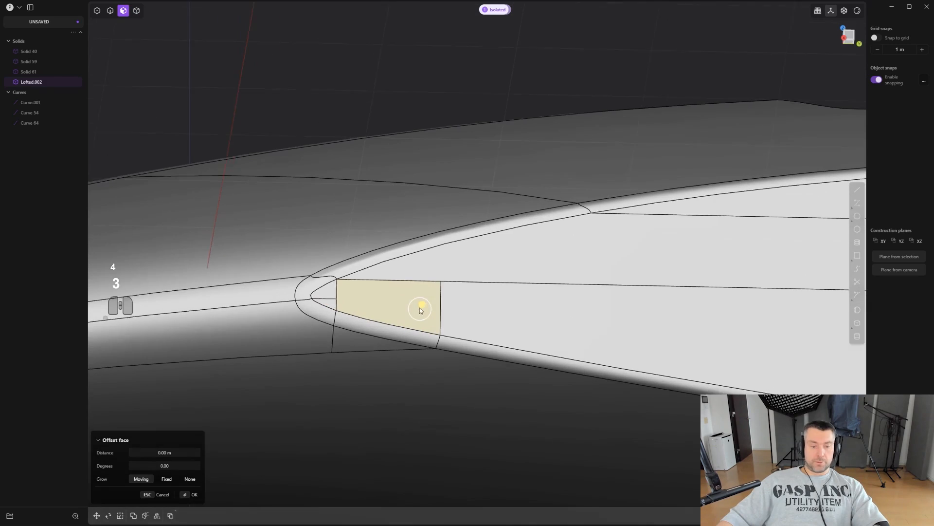
pyautogui.press('x')
pyautogui.moveTo(325, 295); pyautogui.dragTo(330, 303)
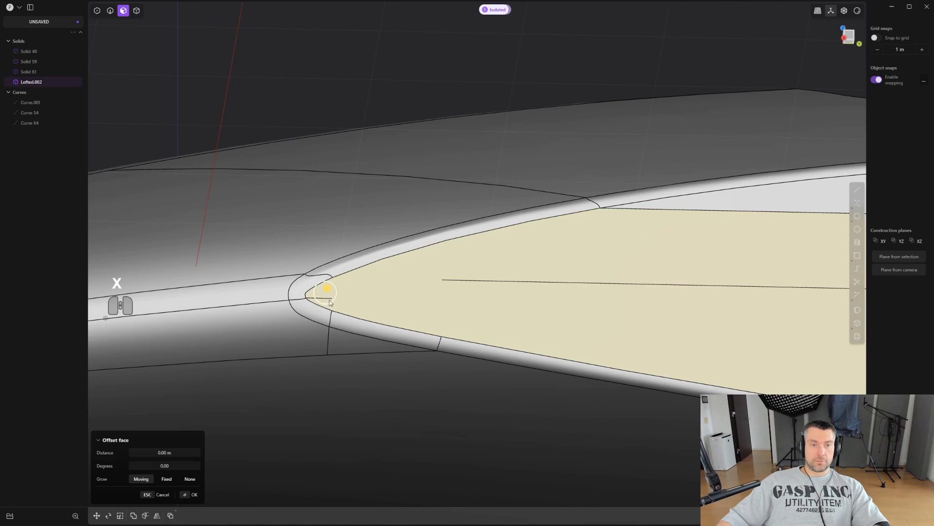
pyautogui.click(331, 297)
pyautogui.press('x')
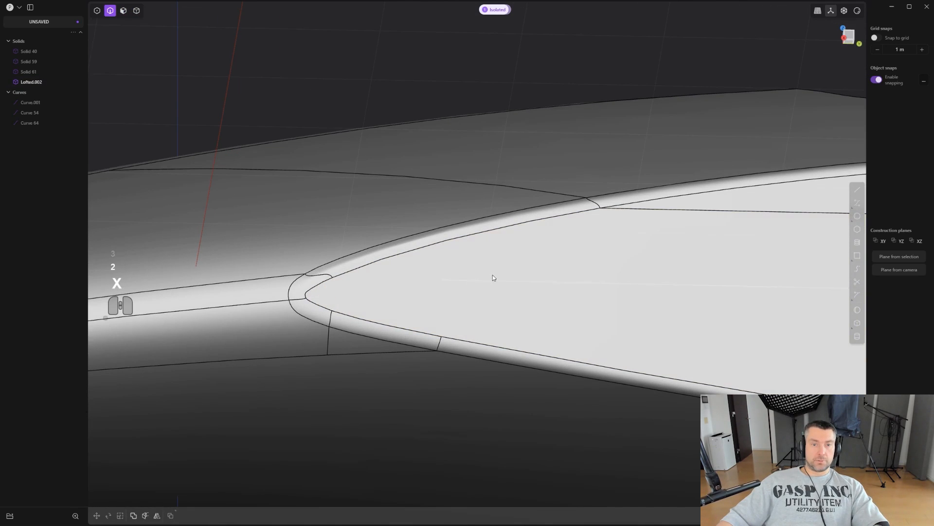
# - Delete the leftover seam edges on the body below the front tip and across the upper part of the flat side face
pyautogui.scroll(-3, 498, 278)
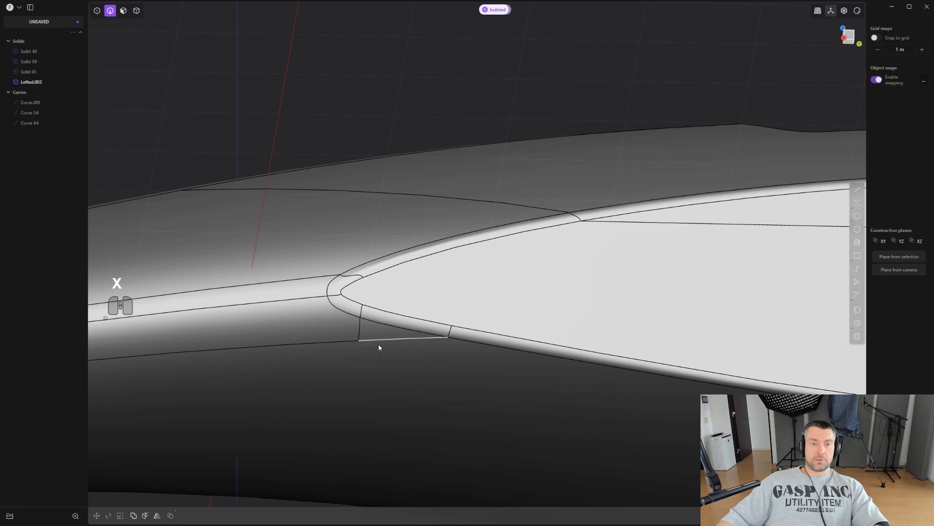
pyautogui.click(358, 325)
pyautogui.press('x')
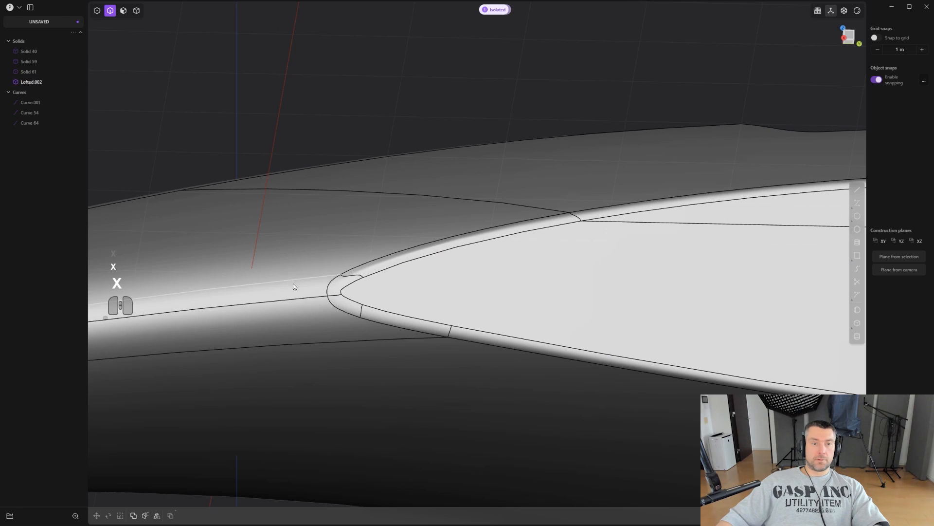
pyautogui.scroll(-2, 489, 244)
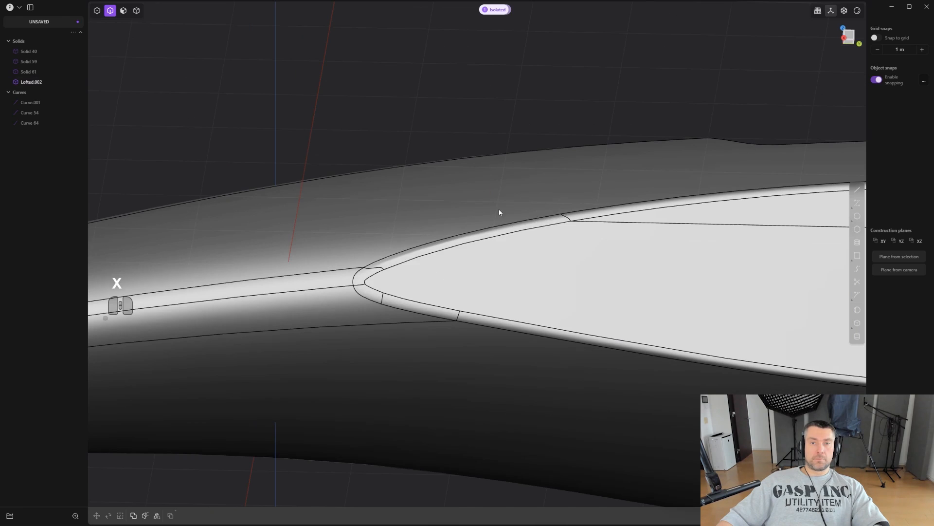
pyautogui.click(597, 222)
pyautogui.press('x')
# - Mirror the body across the central YZ plane and merge both halves into one solid
pyautogui.scroll(-4, 623, 265)
pyautogui.keyDown('shift'); pyautogui.moveTo(636, 302); pyautogui.dragTo(413, 311, button='middle'); pyautogui.keyUp('shift')
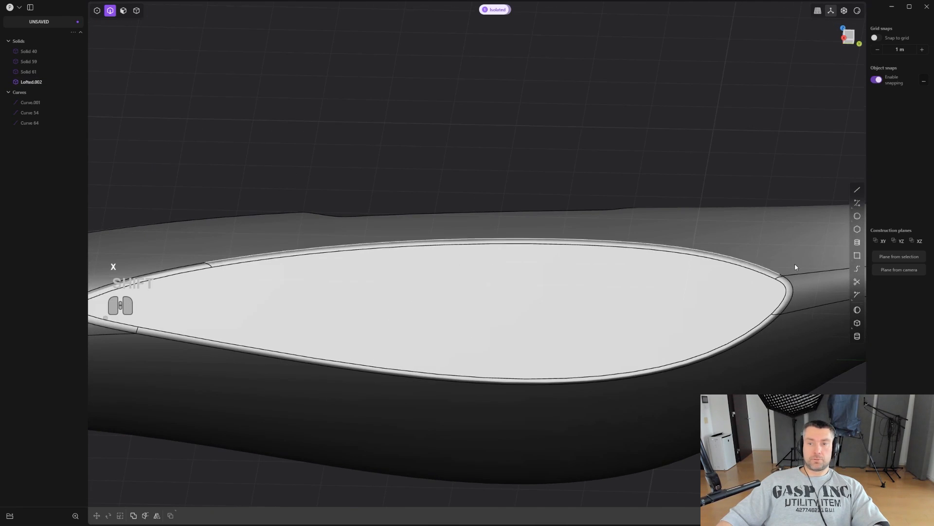
pyautogui.scroll(-6, 691, 362)
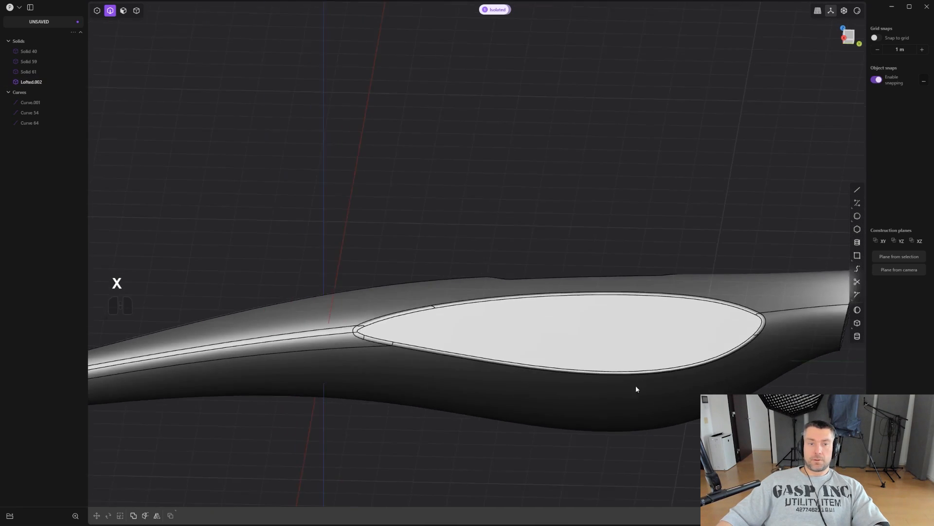
pyautogui.moveTo(491, 358); pyautogui.dragTo(549, 388, button='middle')
pyautogui.press('4')
pyautogui.click(505, 340)
pyautogui.moveTo(506, 341); pyautogui.dragTo(594, 344, button='middle')
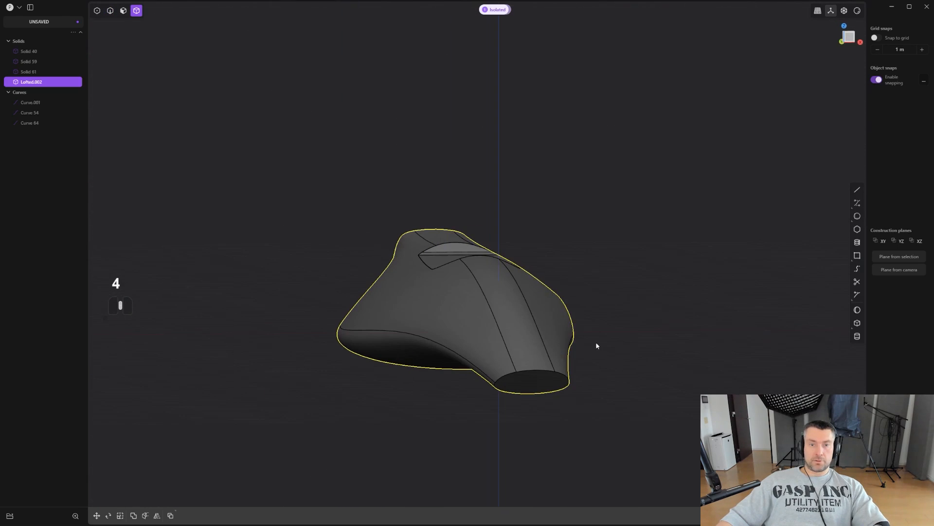
pyautogui.hotkey('alt', 'x')
pyautogui.click(520, 333)
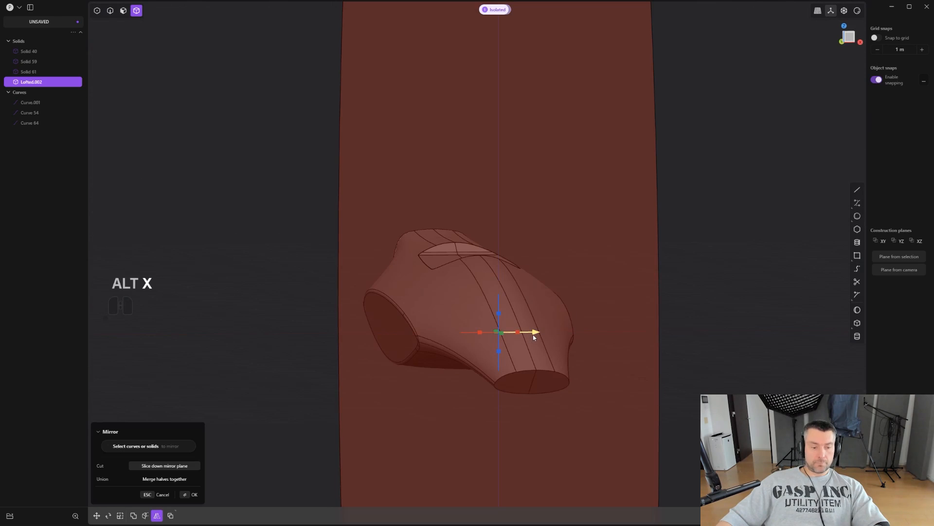
pyautogui.press('q')
pyautogui.press('1')
pyautogui.rightClick(534, 337)
# - Round the complete outline edge of the body's front end face with a small fillet
pyautogui.scroll(4, 531, 336)
pyautogui.press('2')
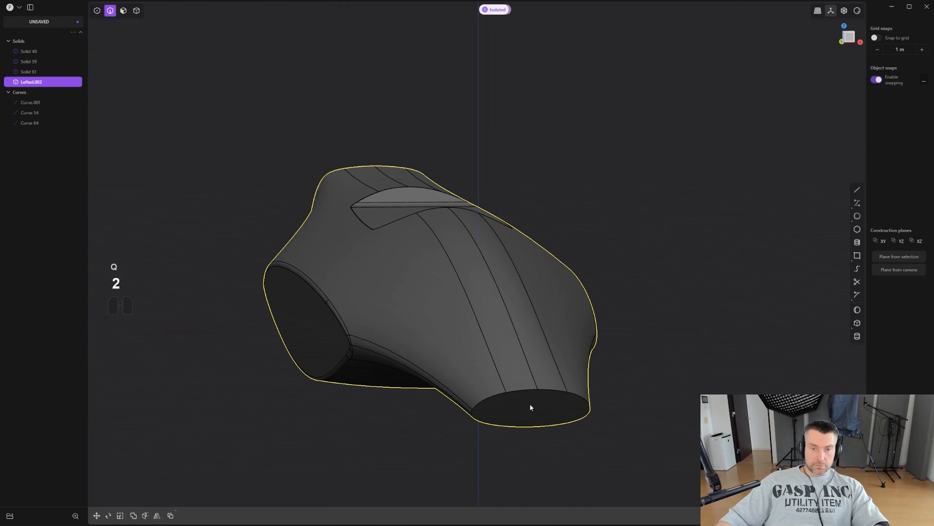
pyautogui.keyDown('alt'); pyautogui.click(549, 394); pyautogui.keyUp('alt')
pyautogui.press('b')
pyautogui.scroll(2, 562, 414)
pyautogui.moveTo(562, 415); pyautogui.dragTo(361, 188, button='middle')
pyautogui.scroll(2, 361, 188)
pyautogui.keyDown('alt'); pyautogui.keyDown('shift'); pyautogui.click(430, 216); pyautogui.keyUp('shift'); pyautogui.keyUp('alt')
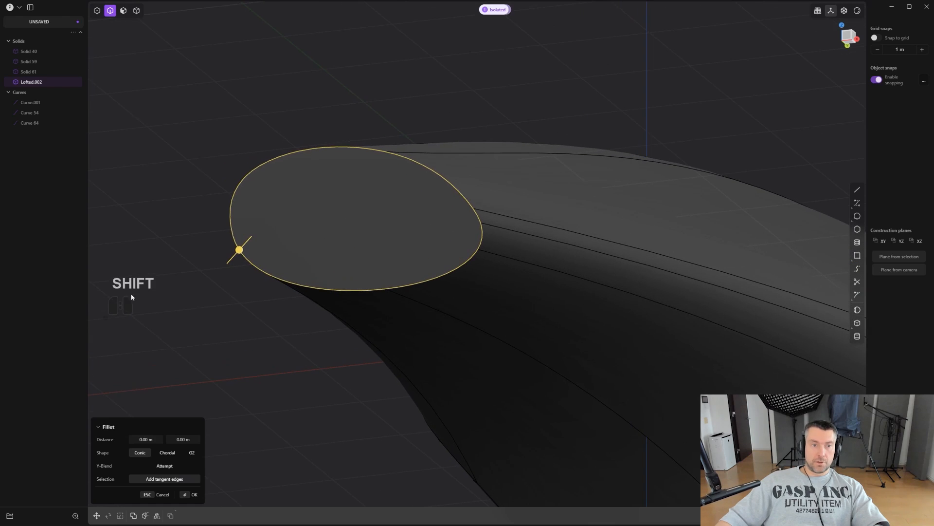
pyautogui.keyDown('shift'); pyautogui.moveTo(242, 252); pyautogui.dragTo(242, 255); pyautogui.keyUp('shift')
pyautogui.rightClick(243, 255)
pyautogui.scroll(1, 325, 240)
pyautogui.moveTo(325, 239); pyautogui.dragTo(326, 243, button='middle')
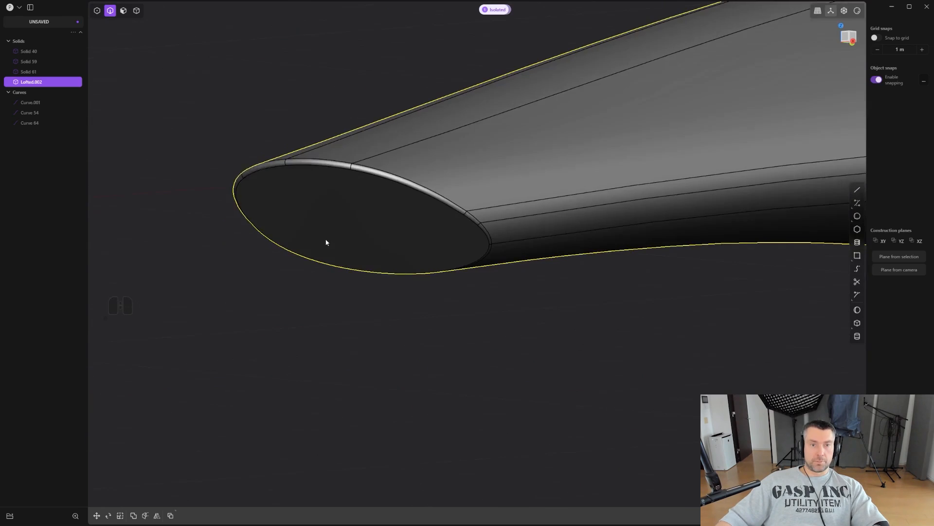
# - Round the complete outline edge of the body's rear end face with a small fillet
pyautogui.scroll(-9, 327, 242)
pyautogui.keyDown('shift'); pyautogui.moveTo(584, 191); pyautogui.dragTo(545, 232, button='middle'); pyautogui.keyUp('shift')
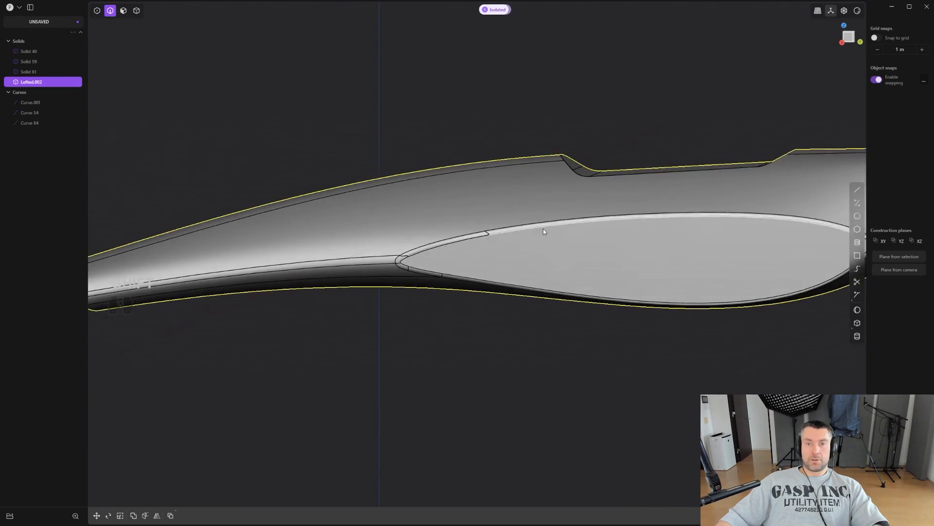
pyautogui.keyDown('shift'); pyautogui.moveTo(819, 225); pyautogui.dragTo(412, 315, button='middle'); pyautogui.keyUp('shift')
pyautogui.scroll(6, 573, 253)
pyautogui.keyDown('shift'); pyautogui.moveTo(643, 258); pyautogui.dragTo(592, 258, button='middle'); pyautogui.keyUp('shift')
pyautogui.press('2')
pyautogui.keyDown('alt'); pyautogui.click(566, 252); pyautogui.keyUp('alt')
pyautogui.moveTo(561, 247); pyautogui.dragTo(565, 243)
pyautogui.rightClick(565, 244)
pyautogui.scroll(-4, 571, 251)
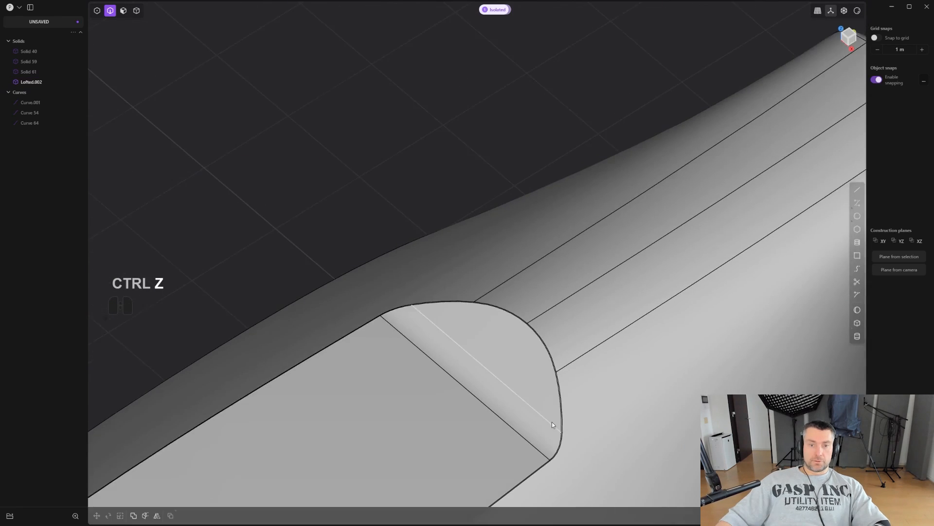
# - Bring back the canopy and side pod solids and delete the leftover straight curve behind the body's rear end
pyautogui.scroll(-3, 545, 422)
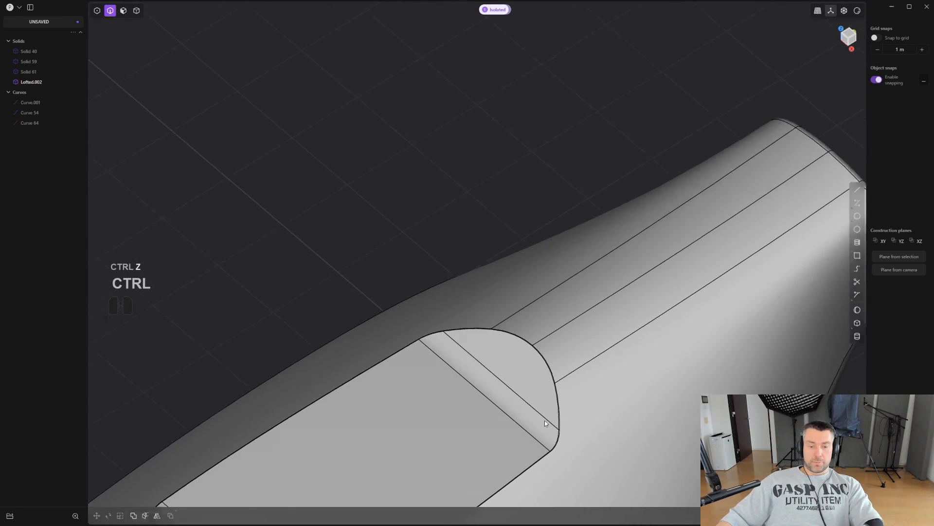
pyautogui.scroll(-3, 545, 421)
pyautogui.press('/')
pyautogui.keyDown('alt'); pyautogui.moveTo(570, 394); pyautogui.dragTo(499, 289, button='middle'); pyautogui.keyUp('alt')
pyautogui.keyDown('shift'); pyautogui.moveTo(441, 361); pyautogui.dragTo(439, 162, button='middle'); pyautogui.keyUp('shift')
pyautogui.scroll(-2, 440, 163)
pyautogui.keyDown('shift'); pyautogui.moveTo(452, 263); pyautogui.dragTo(374, 330, button='middle'); pyautogui.keyUp('shift')
pyautogui.scroll(-1, 393, 355)
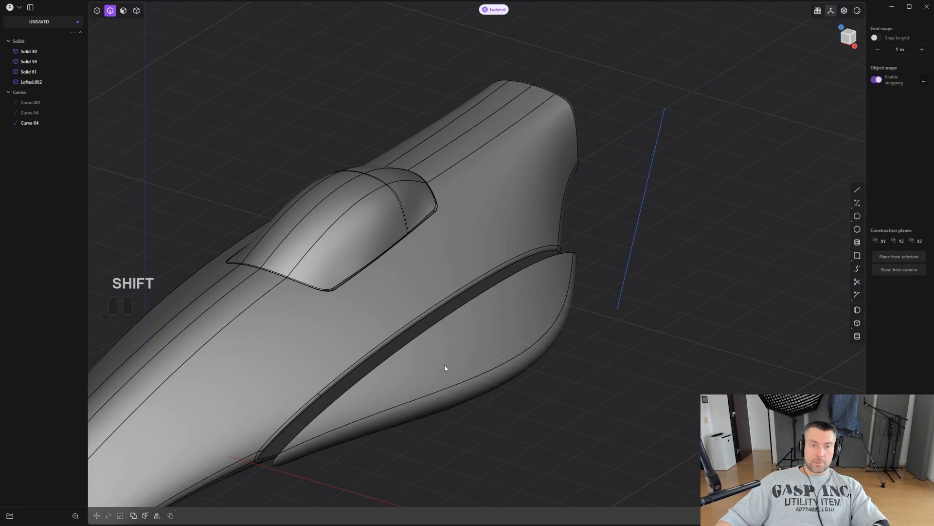
pyautogui.keyDown('alt'); pyautogui.moveTo(445, 369); pyautogui.dragTo(401, 303, button='middle'); pyautogui.keyUp('alt')
pyautogui.scroll(-2, 403, 303)
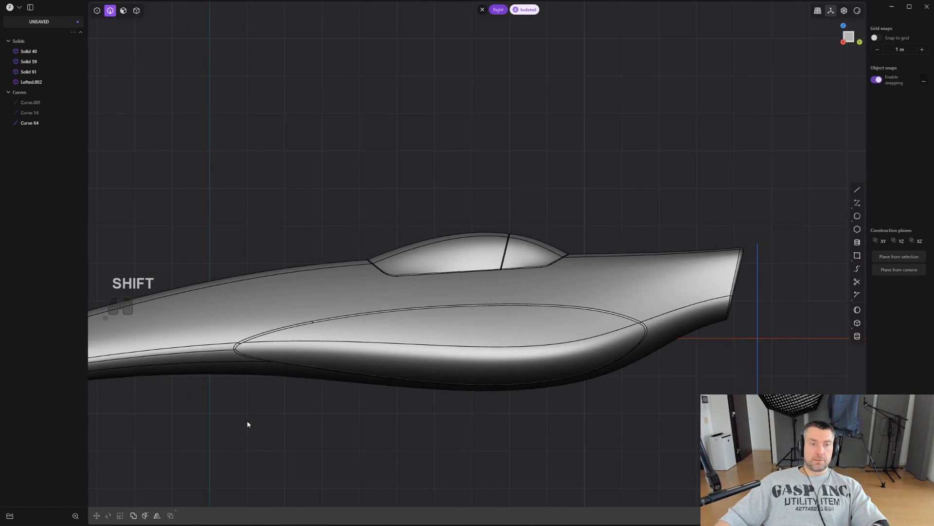
pyautogui.scroll(-2, 611, 246)
pyautogui.click(715, 347)
pyautogui.press('x')
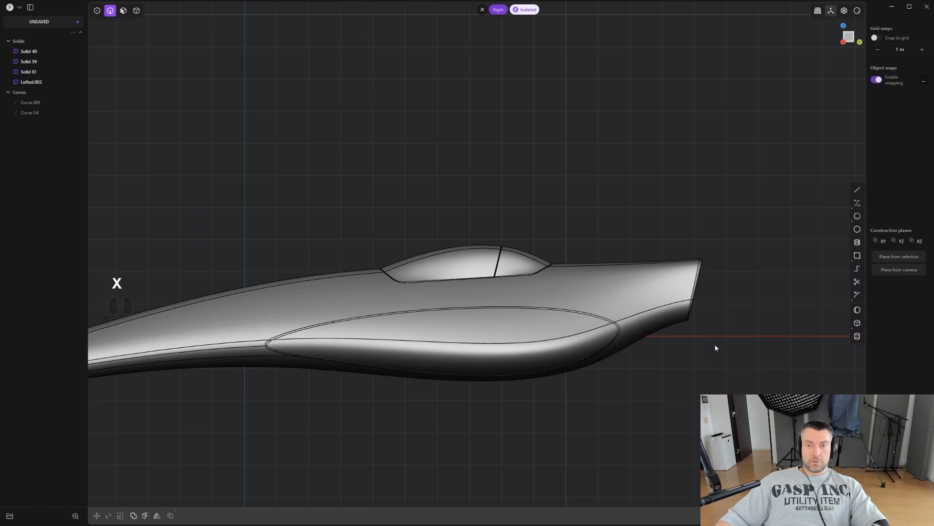
# - In the right view, draw a straight line along the rear end's slant and move it across the front of the side pod
pyautogui.scroll(2, 722, 343)
pyautogui.hotkey('shift', 'a')
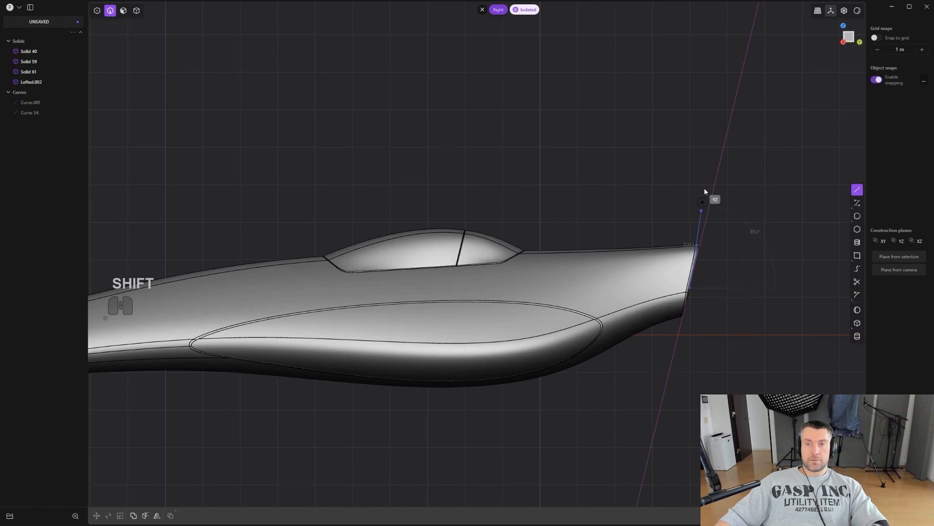
pyautogui.click(724, 157)
pyautogui.press('g')
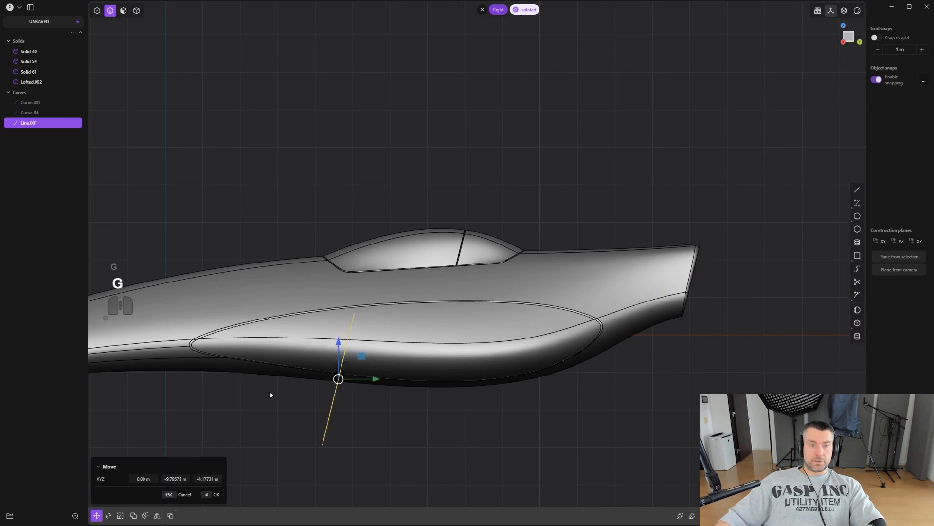
pyautogui.click(276, 327)
pyautogui.keyDown('shift'); pyautogui.moveTo(294, 319); pyautogui.dragTo(425, 316, button='middle'); pyautogui.keyUp('shift')
pyautogui.scroll(2, 411, 349)
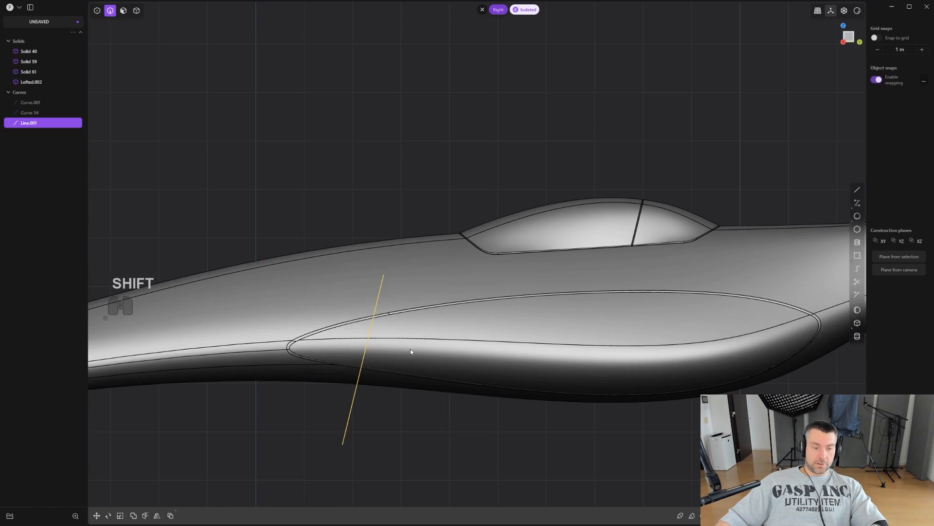
# - Cut the side pod with the slanted line and delete the separated front piece and the cutting line
pyautogui.press('c')
pyautogui.click(417, 351)
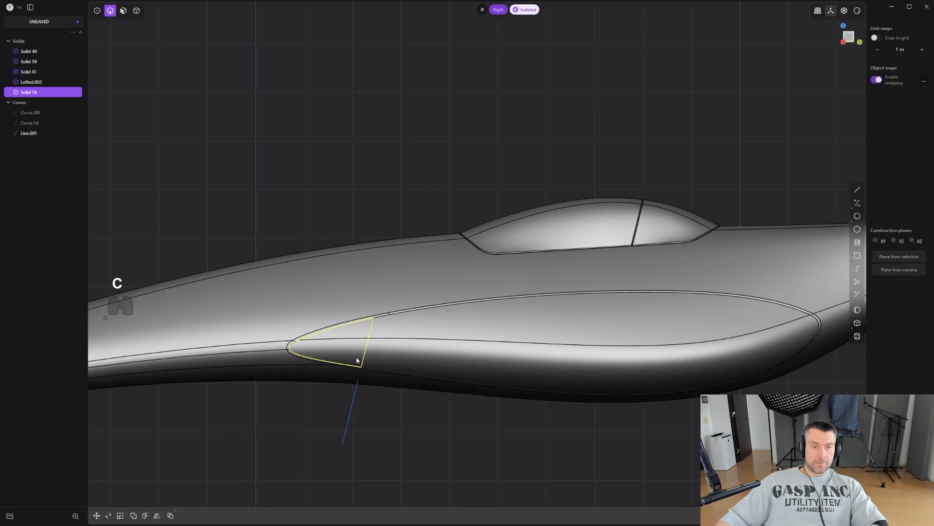
pyautogui.press('x')
pyautogui.press('2')
pyautogui.press('x')
# - Apply a small fillet to the long curved edge around the side pod's inner flat face
pyautogui.moveTo(352, 403); pyautogui.dragTo(455, 411, button='middle')
pyautogui.scroll(2, 438, 389)
pyautogui.press('2')
pyautogui.keyDown('alt'); pyautogui.click(415, 317); pyautogui.keyUp('alt')
pyautogui.scroll(3, 416, 318)
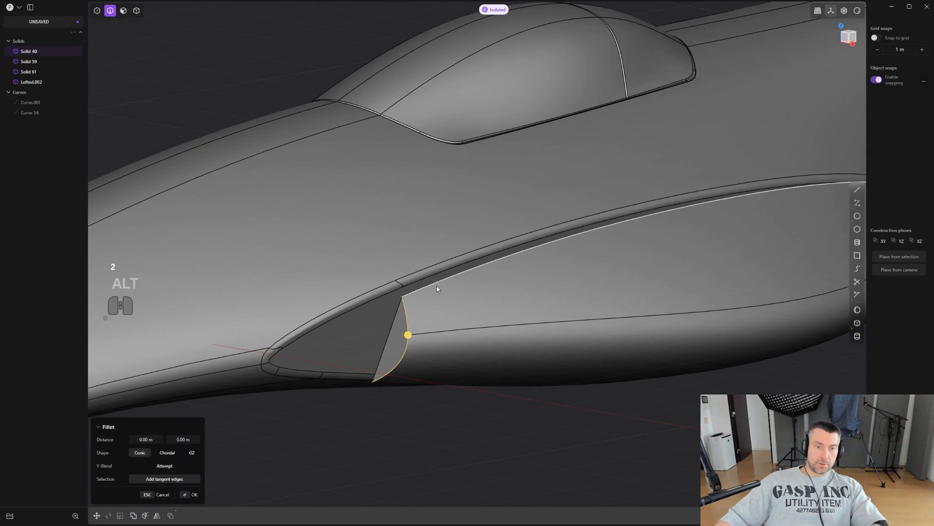
pyautogui.keyDown('alt'); pyautogui.click(436, 286); pyautogui.keyUp('alt')
pyautogui.scroll(2, 440, 289)
pyautogui.moveTo(389, 417)
pyautogui.mouseDown()
pyautogui.moveTo(400, 410)
pyautogui.moveTo(398, 423)
pyautogui.mouseUp()
pyautogui.rightClick(398, 422)
# - Apply a small fillet to the outline of the side pod's slanted front cut face
pyautogui.keyDown('alt'); pyautogui.click(397, 333); pyautogui.keyUp('alt')
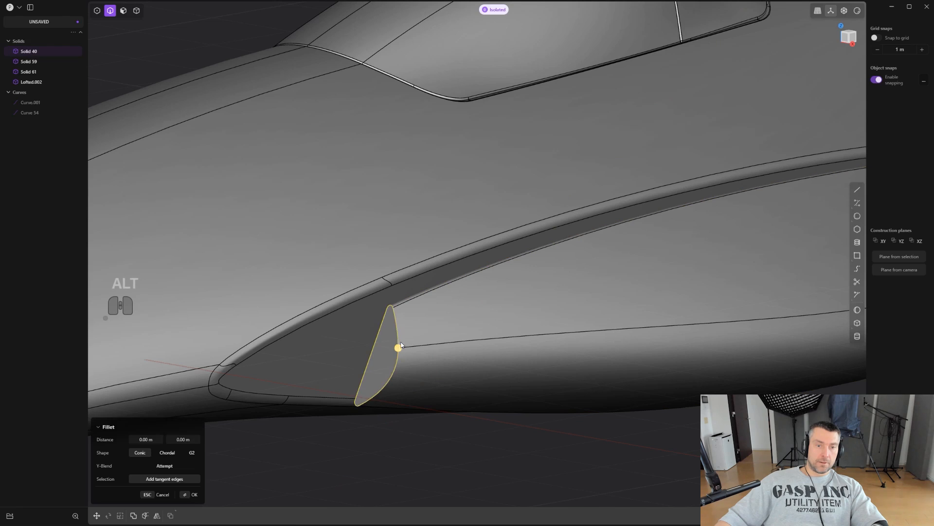
pyautogui.moveTo(399, 348); pyautogui.dragTo(399, 347)
pyautogui.rightClick(482, 314)
pyautogui.scroll(-4, 471, 313)
pyautogui.click(489, 409)
pyautogui.scroll(-1, 490, 409)
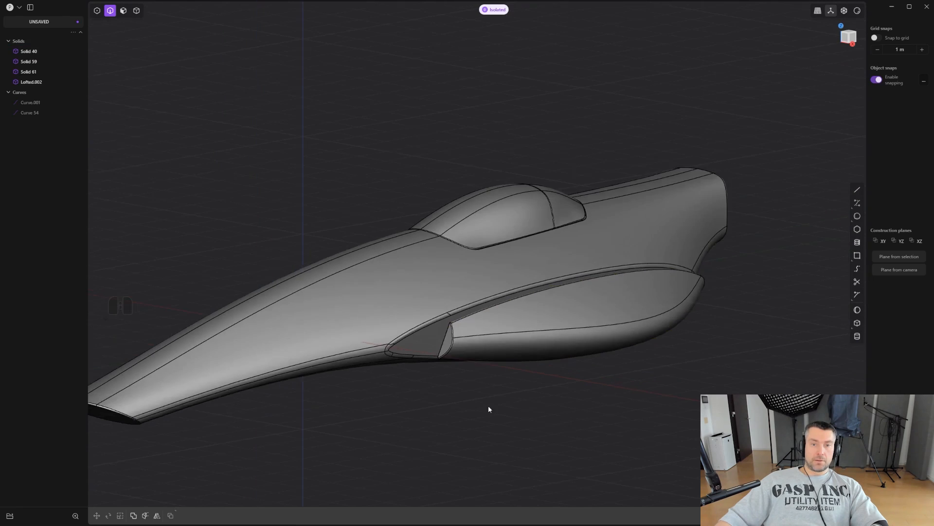
# - Move the side pod slightly farther outward from the body along the X axis
pyautogui.moveTo(488, 409); pyautogui.dragTo(445, 362, button='middle')
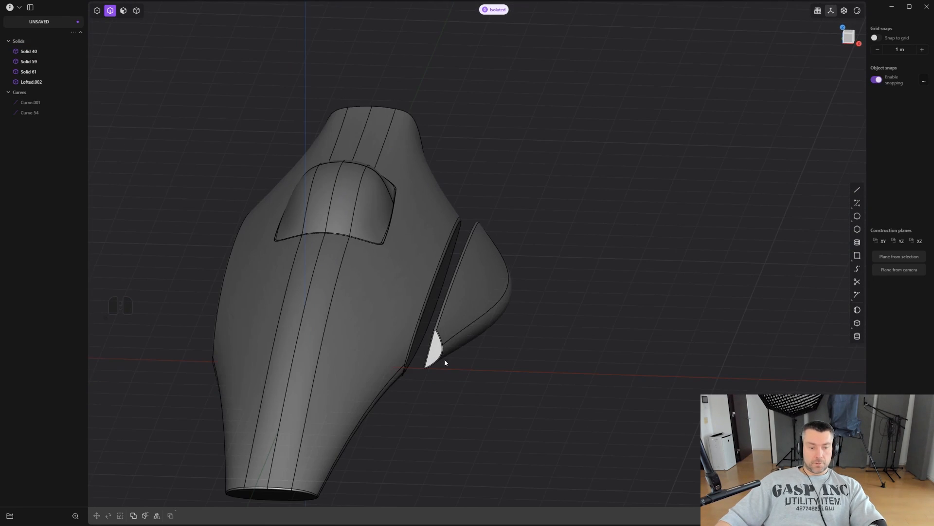
pyautogui.scroll(2, 456, 320)
pyautogui.press('4')
pyautogui.click(455, 311)
pyautogui.press('g')
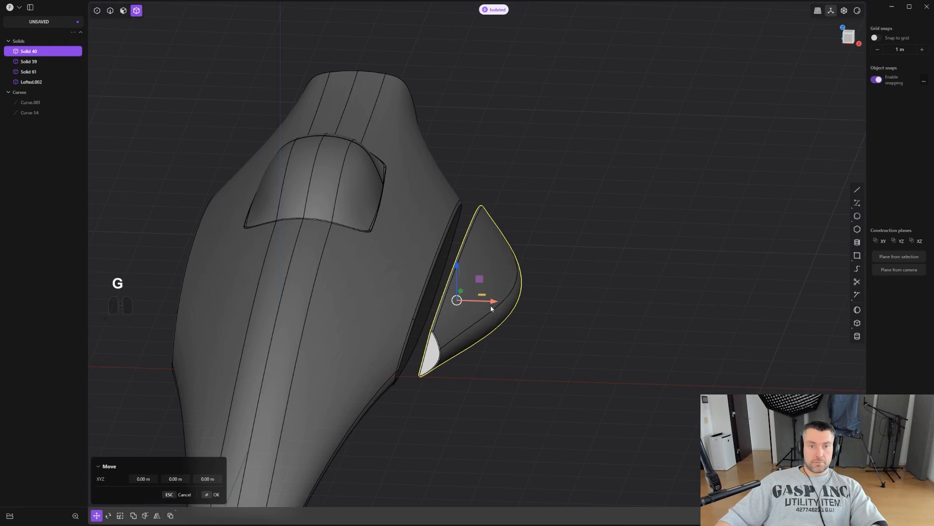
pyautogui.click(508, 307)
# - Offset the outline of the side pod's inner flat face inward to split off a smaller central face
pyautogui.moveTo(519, 299); pyautogui.dragTo(476, 336, button='middle')
pyautogui.press('3')
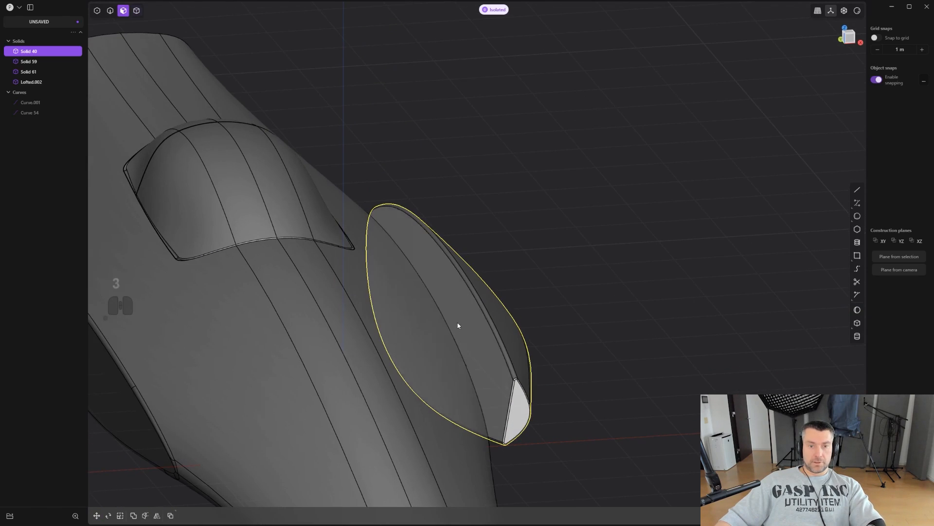
pyautogui.click(460, 325)
pyautogui.scroll(1, 487, 323)
pyautogui.press('o')
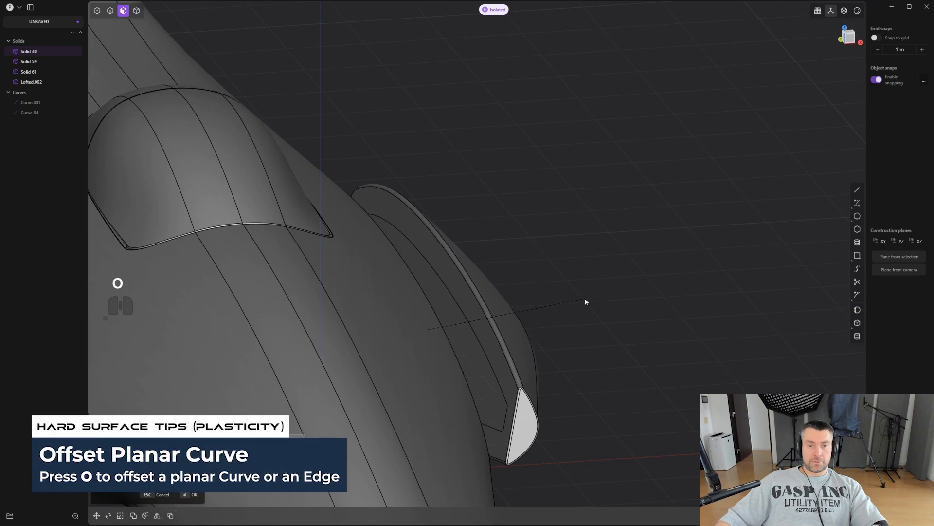
pyautogui.click(612, 306)
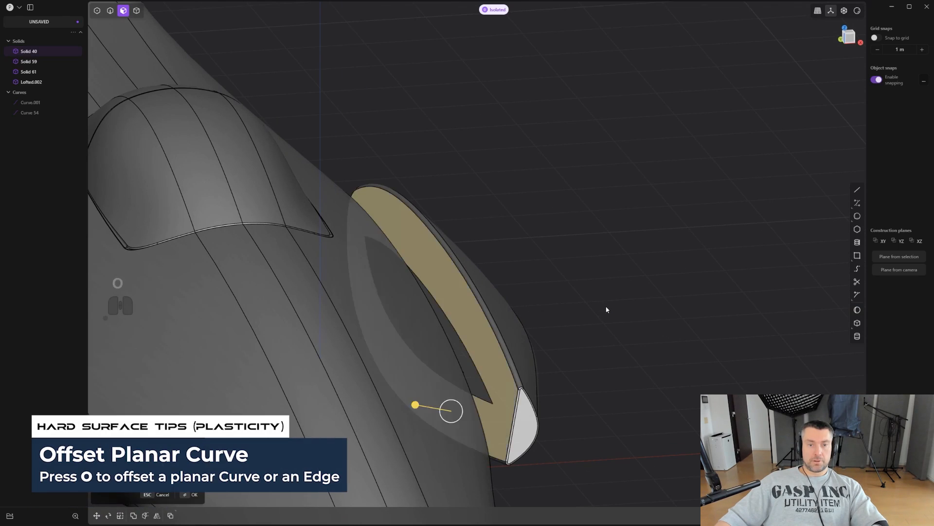
# - Offset the side pod's small central inner face about 0.92 m toward the body to form a connector block
pyautogui.moveTo(606, 308); pyautogui.dragTo(500, 306, button='middle')
pyautogui.click(419, 300)
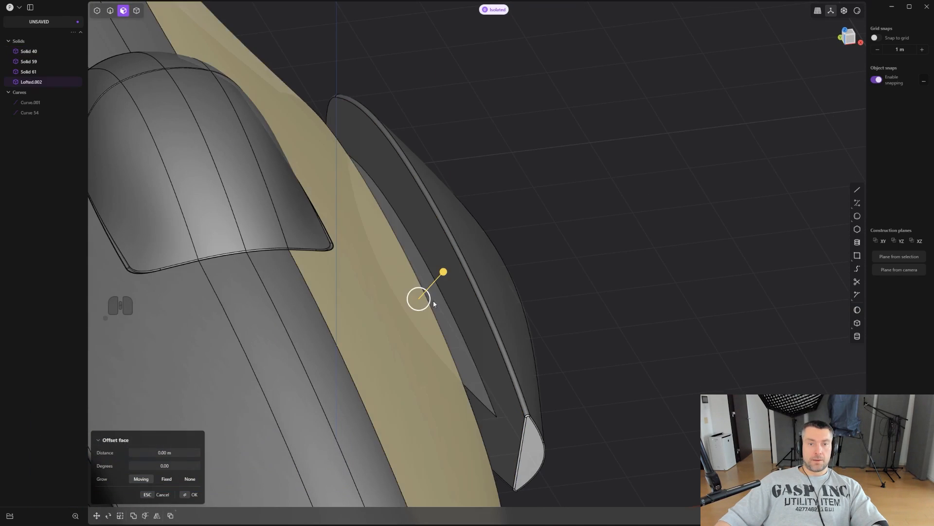
pyautogui.click(434, 301)
pyautogui.moveTo(400, 299); pyautogui.dragTo(329, 334)
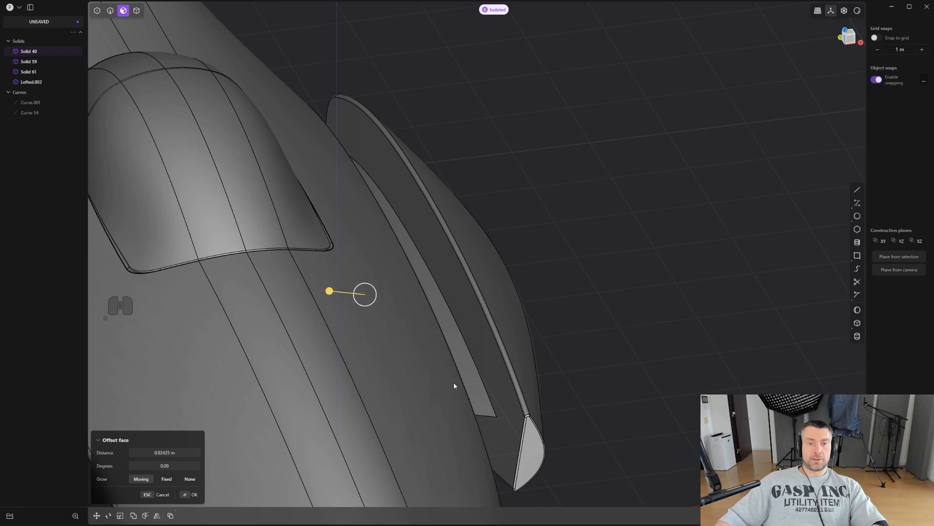
pyautogui.moveTo(455, 386); pyautogui.dragTo(584, 214, button='middle')
pyautogui.click(609, 232)
# - Fillet the connector block's end corner edges, rounding the rear one by about 0.14 m
pyautogui.press('2')
pyautogui.click(499, 434)
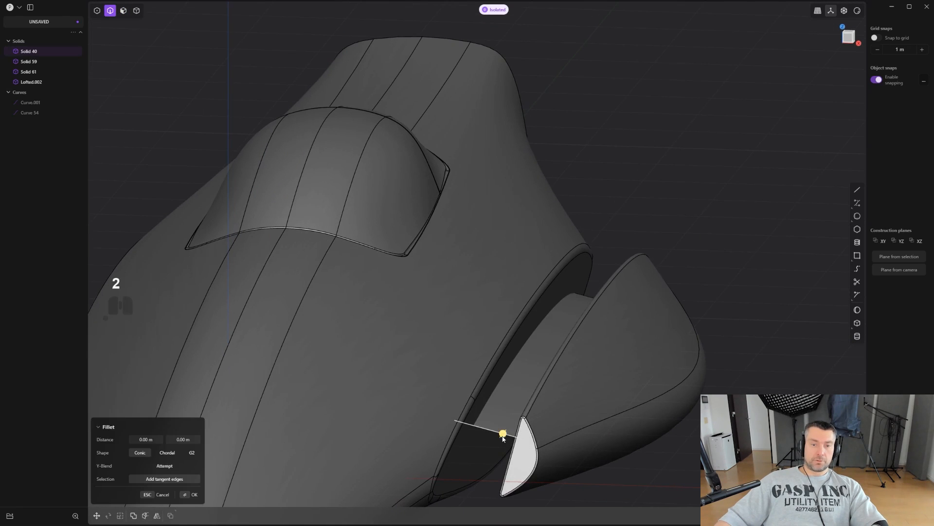
pyautogui.moveTo(503, 436); pyautogui.dragTo(501, 438)
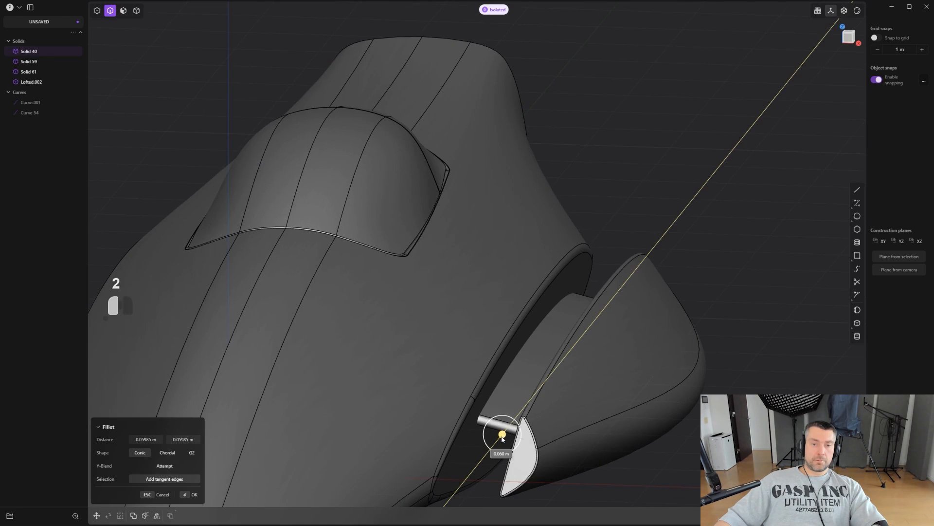
pyautogui.moveTo(502, 438); pyautogui.dragTo(650, 324, button='middle')
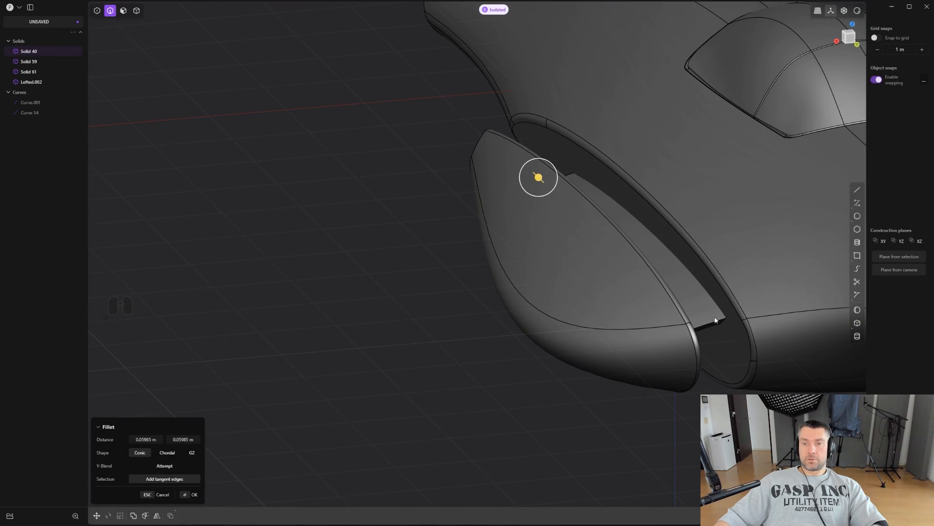
pyautogui.moveTo(715, 320); pyautogui.dragTo(722, 323)
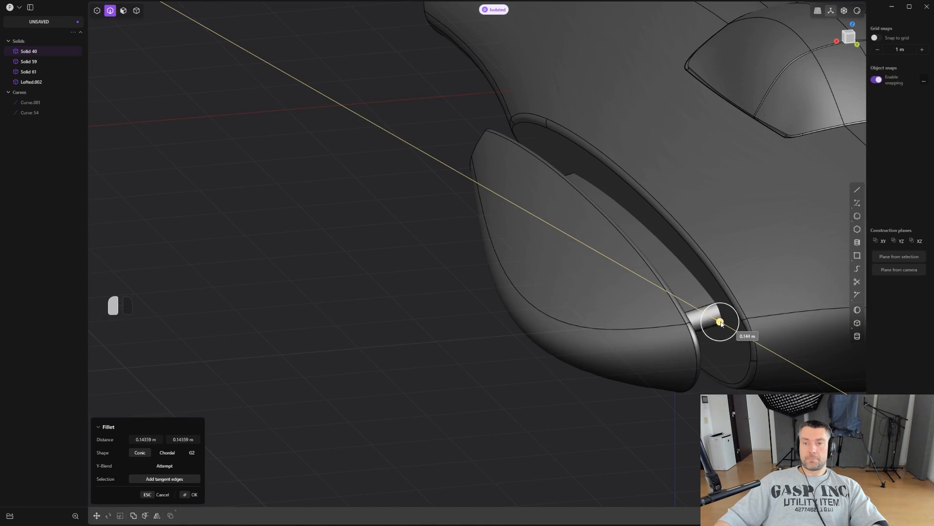
pyautogui.rightClick(720, 322)
# - Align a temporary construction plane to the connector's upper face and draw an open trapezoid-shaped polyline across its middle
pyautogui.moveTo(677, 282); pyautogui.dragTo(526, 360, button='middle')
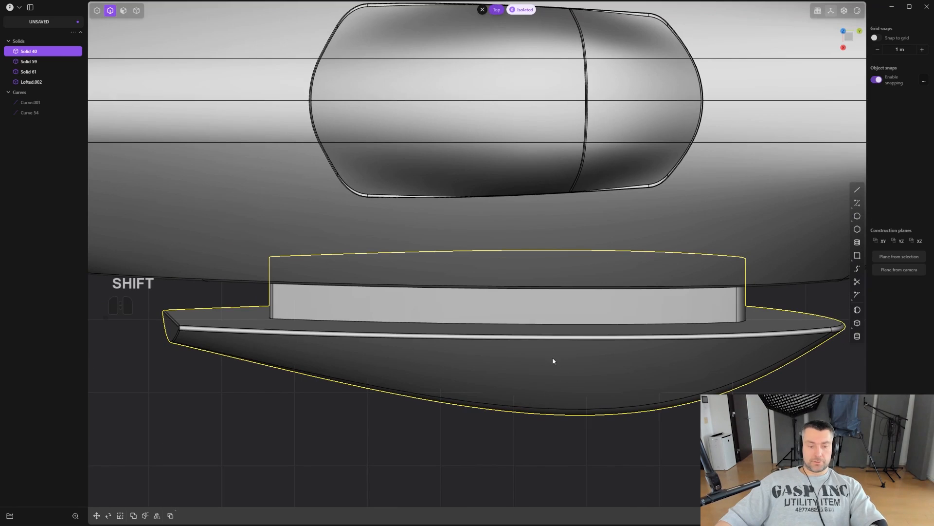
pyautogui.press('3')
pyautogui.click(512, 317)
pyautogui.press('space')
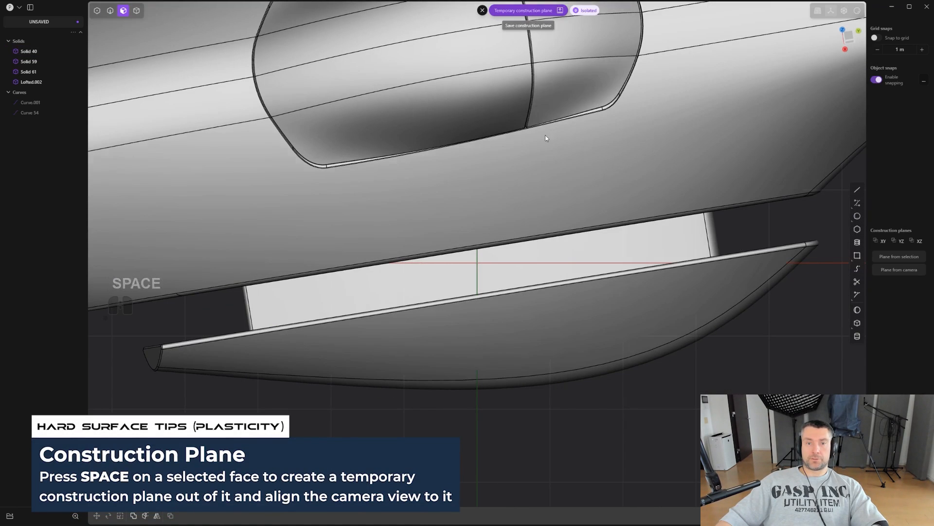
pyautogui.scroll(1, 536, 177)
pyautogui.keyDown('shift'); pyautogui.moveTo(536, 177); pyautogui.dragTo(542, 231, button='middle'); pyautogui.keyUp('shift')
pyautogui.scroll(2, 577, 247)
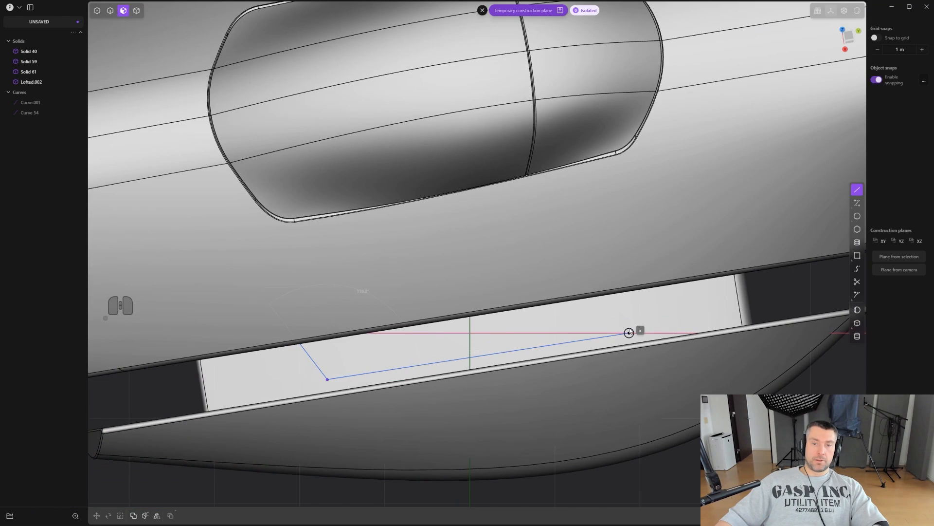
pyautogui.click(755, 157)
pyautogui.press('Return')
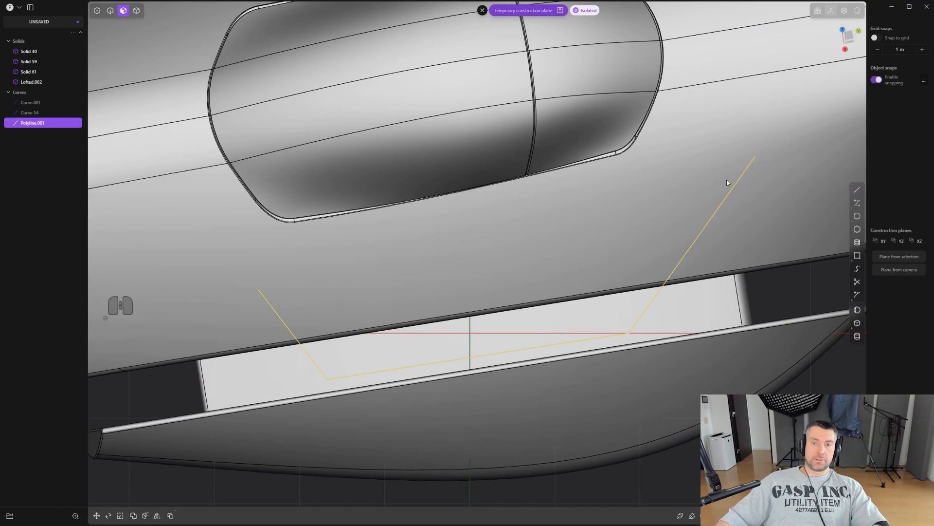
# - Round the two inner corners of the trapezoid-shaped polyline with a fillet
pyautogui.press('1')
pyautogui.moveTo(278, 341); pyautogui.dragTo(684, 397)
pyautogui.keyDown('shift'); pyautogui.moveTo(618, 309); pyautogui.dragTo(647, 352); pyautogui.keyUp('shift')
pyautogui.press('b')
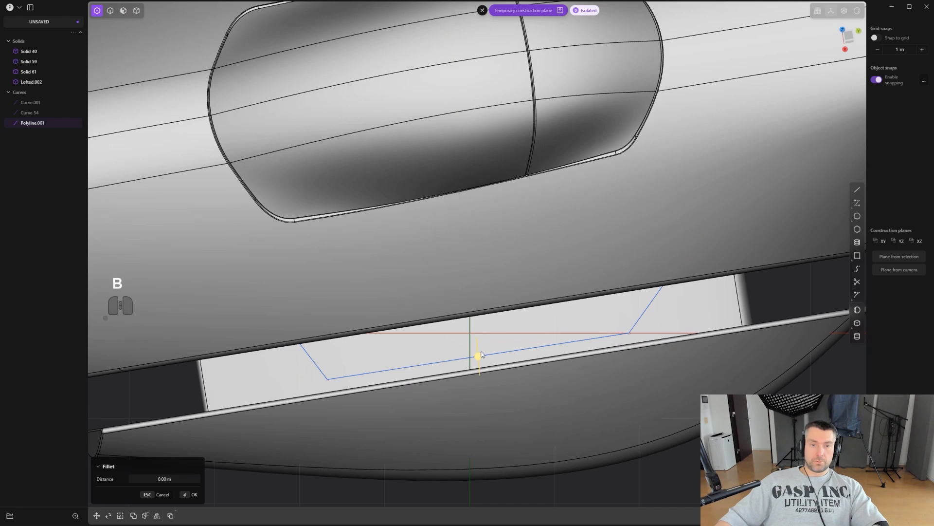
pyautogui.moveTo(480, 330); pyautogui.dragTo(483, 378)
pyautogui.rightClick(483, 378)
# - Cut the connector with the rounded polyline and delete the severed middle piece next to the body
pyautogui.press('c')
pyautogui.click(519, 338)
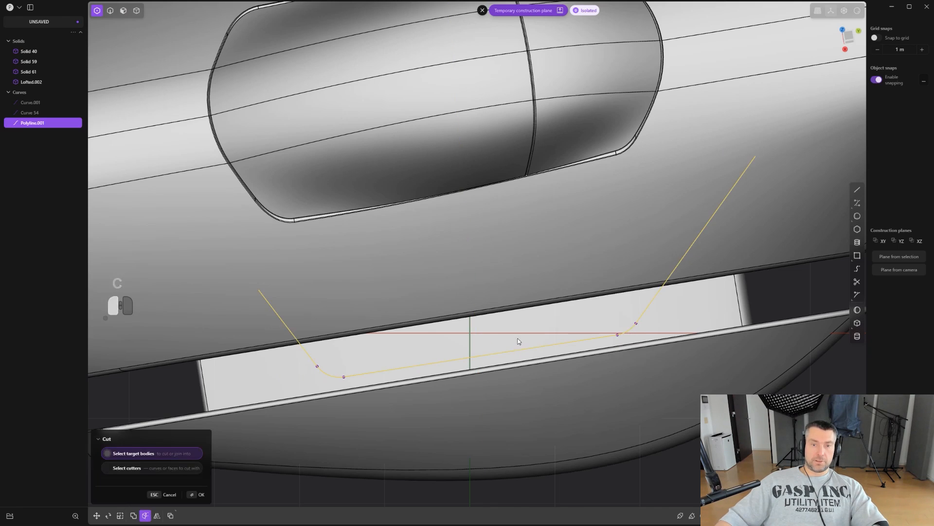
pyautogui.rightClick(520, 338)
pyautogui.press('x')
# - Delete the polyline that was used to cut the connector
pyautogui.press('2')
pyautogui.click(562, 344)
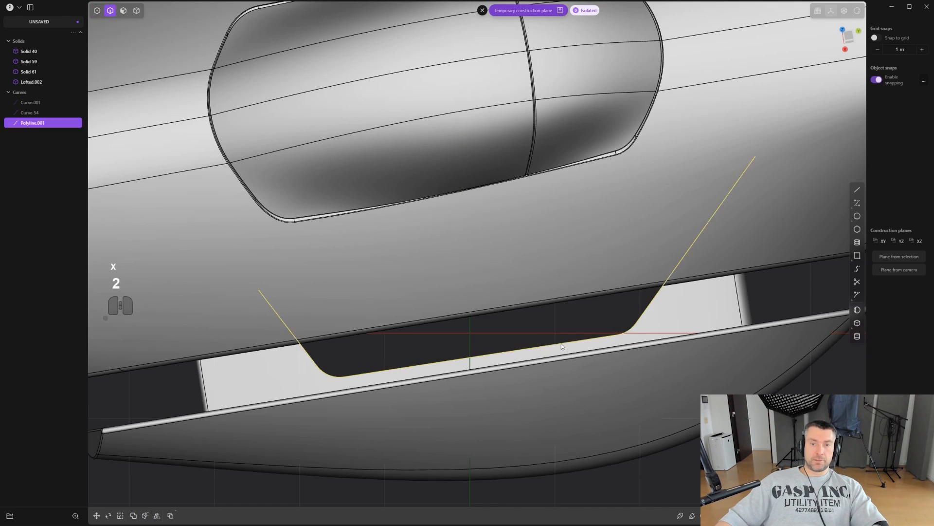
pyautogui.press('x')
# - Apply a small fillet to the upper and lower edge chains of the connector's notch
pyautogui.scroll(-1, 570, 337)
pyautogui.press('3')
pyautogui.press('2')
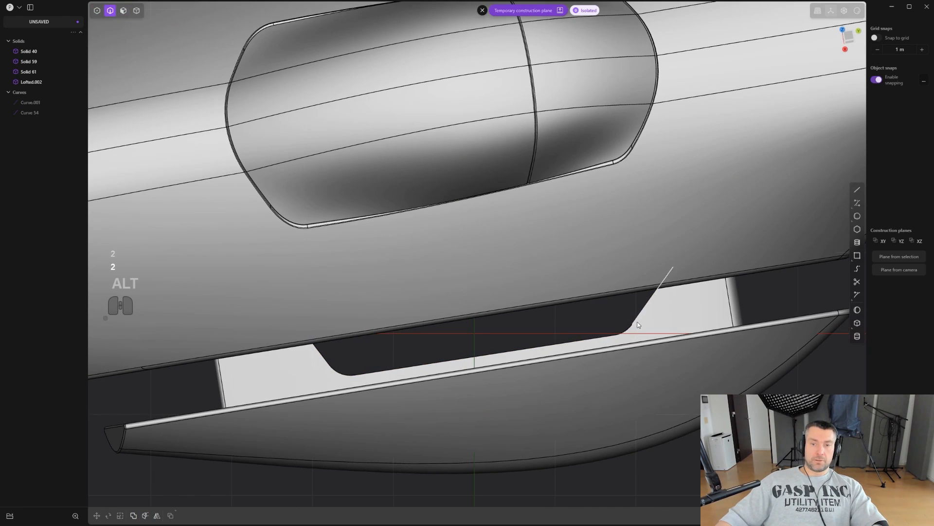
pyautogui.doubleClick(637, 321)
pyautogui.moveTo(504, 359); pyautogui.dragTo(539, 355, button='middle')
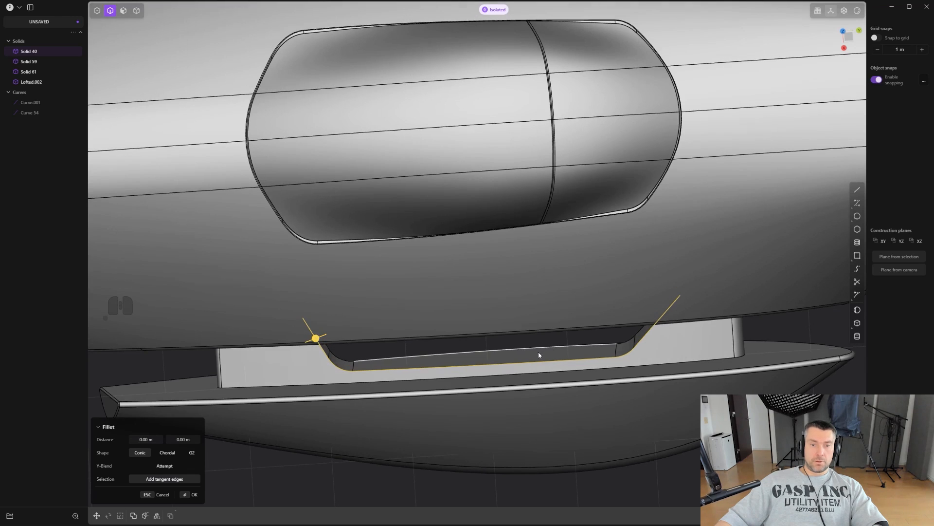
pyautogui.keyDown('alt'); pyautogui.keyDown('shift'); pyautogui.click(390, 356); pyautogui.keyUp('shift'); pyautogui.keyUp('alt')
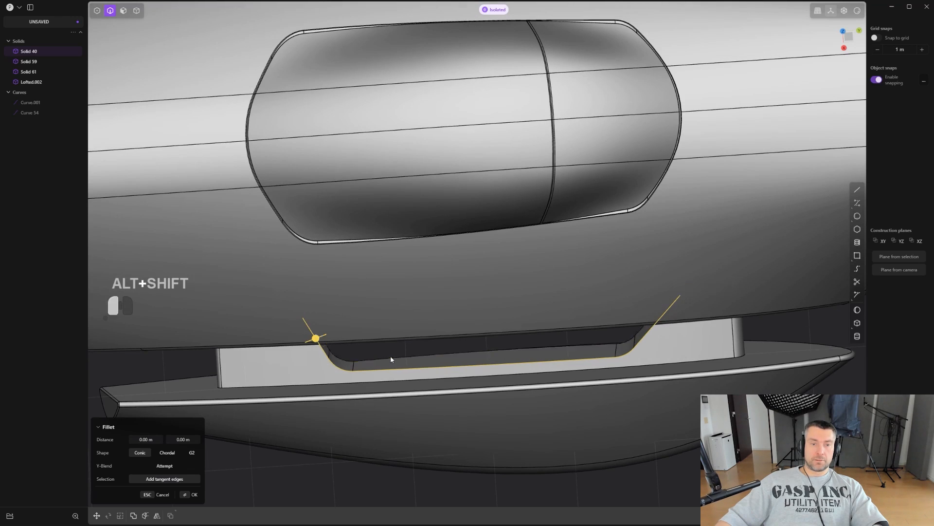
pyautogui.keyDown('alt'); pyautogui.keyDown('shift'); pyautogui.click(407, 367); pyautogui.keyUp('shift'); pyautogui.keyUp('alt')
pyautogui.moveTo(329, 350); pyautogui.dragTo(328, 351)
pyautogui.rightClick(378, 341)
# - Mirror the side pod with its connector along the X axis to the opposite side of the body
pyautogui.scroll(-4, 408, 359)
pyautogui.moveTo(409, 361); pyautogui.dragTo(552, 260, button='middle')
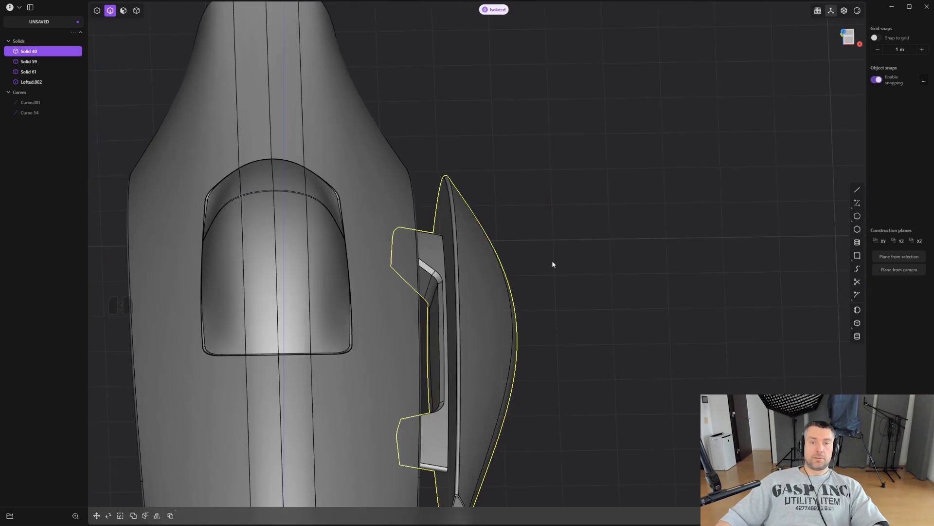
pyautogui.scroll(-4, 552, 261)
pyautogui.keyDown('shift'); pyautogui.moveTo(624, 308); pyautogui.dragTo(603, 259, button='middle'); pyautogui.keyUp('shift')
pyautogui.press('4')
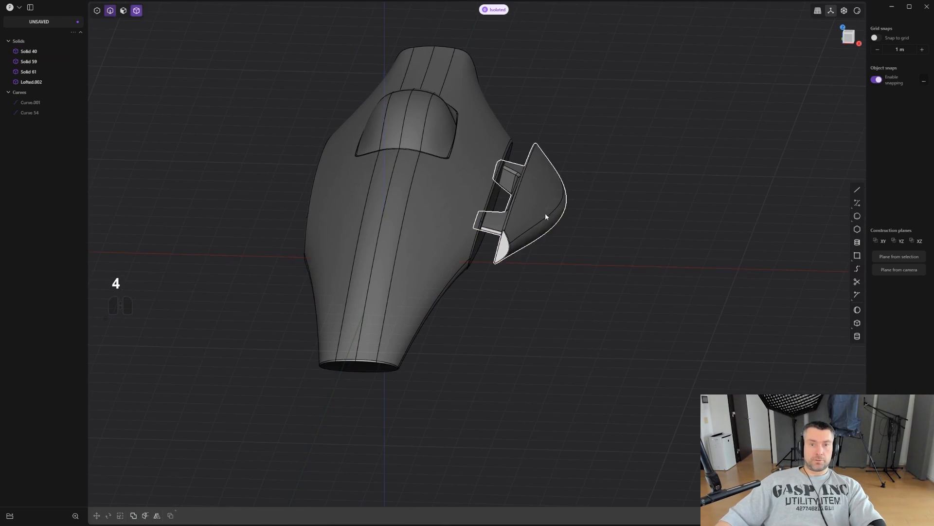
pyautogui.click(545, 212)
pyautogui.hotkey('alt', 'x')
pyautogui.click(408, 258)
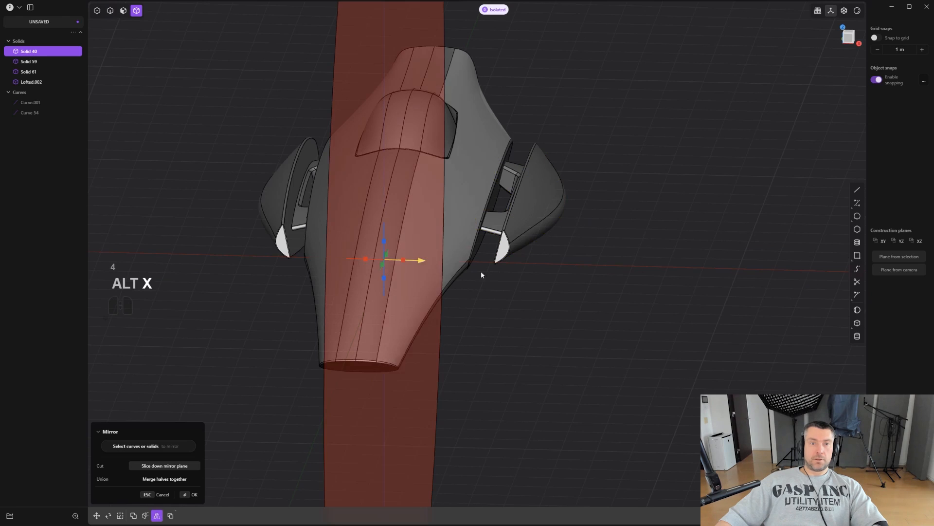
pyautogui.rightClick(700, 267)
# - Deselect the side pod and hide the edge lines in the viewport
pyautogui.keyDown('alt'); pyautogui.moveTo(700, 268); pyautogui.dragTo(565, 355, button='middle'); pyautogui.keyUp('alt')
pyautogui.scroll(-3, 638, 253)
pyautogui.click(649, 265)
pyautogui.scroll(2, 649, 277)
pyautogui.hotkey('ctrl', 'e')
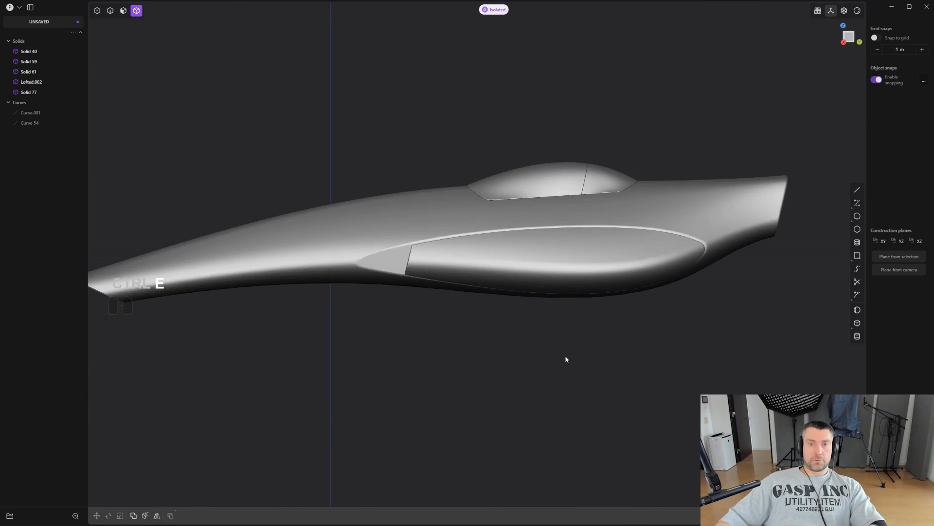
# - Show the whole vehicle from the right side and change its display material to the glossy reddish-copper matcap
pyautogui.scroll(-4, 565, 355)
pyautogui.keyDown('shift'); pyautogui.moveTo(552, 322); pyautogui.dragTo(665, 355, button='middle'); pyautogui.keyUp('shift')
pyautogui.scroll(3, 578, 343)
pyautogui.scroll(-2, 667, 344)
pyautogui.scroll(1, 667, 332)
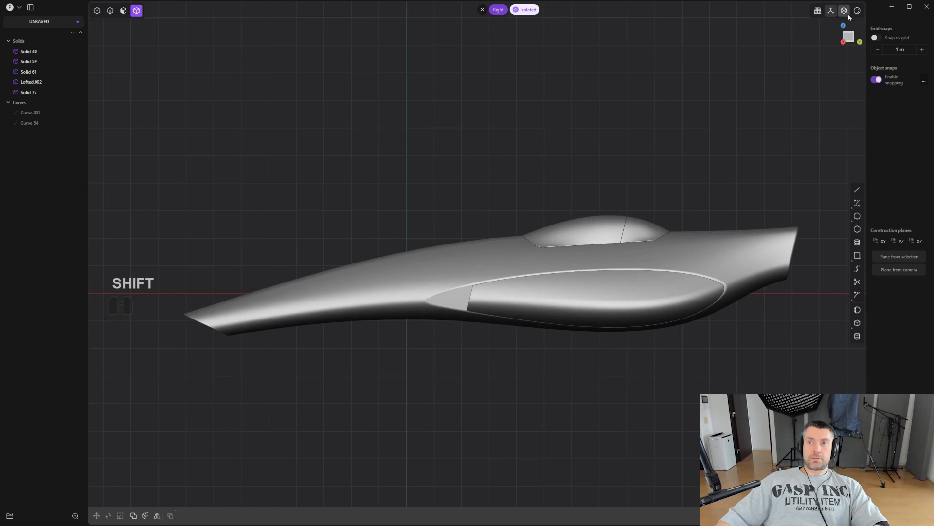
pyautogui.click(858, 12)
pyautogui.click(838, 43)
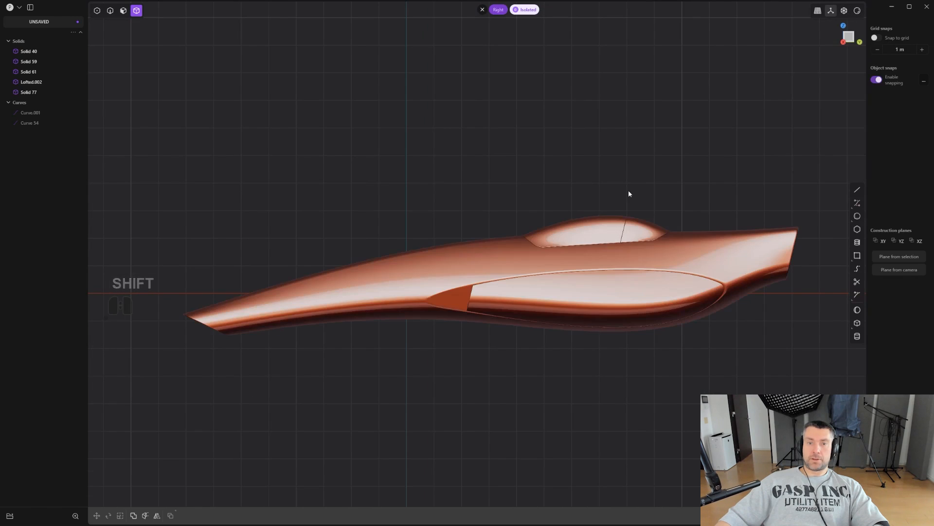
pyautogui.moveTo(628, 195)
pyautogui.mouseDown(button='middle')
pyautogui.moveTo(521, 208)
pyautogui.moveTo(481, 243)
pyautogui.moveTo(568, 361)
pyautogui.moveTo(653, 279)
pyautogui.moveTo(709, 287)
pyautogui.moveTo(623, 177)
pyautogui.mouseUp(button='middle')
pyautogui.press('KP_3')
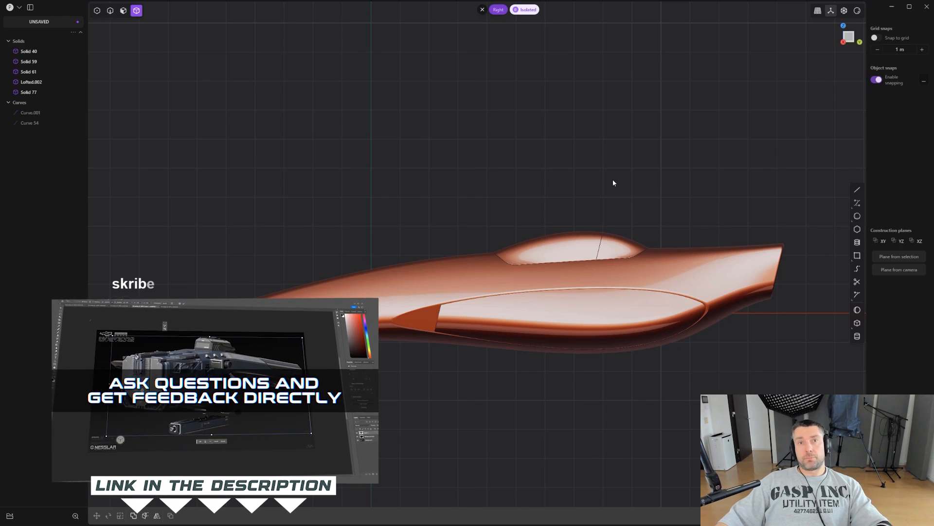
pyautogui.keyDown('shift'); pyautogui.scroll(-1, 613, 182); pyautogui.keyUp('shift')
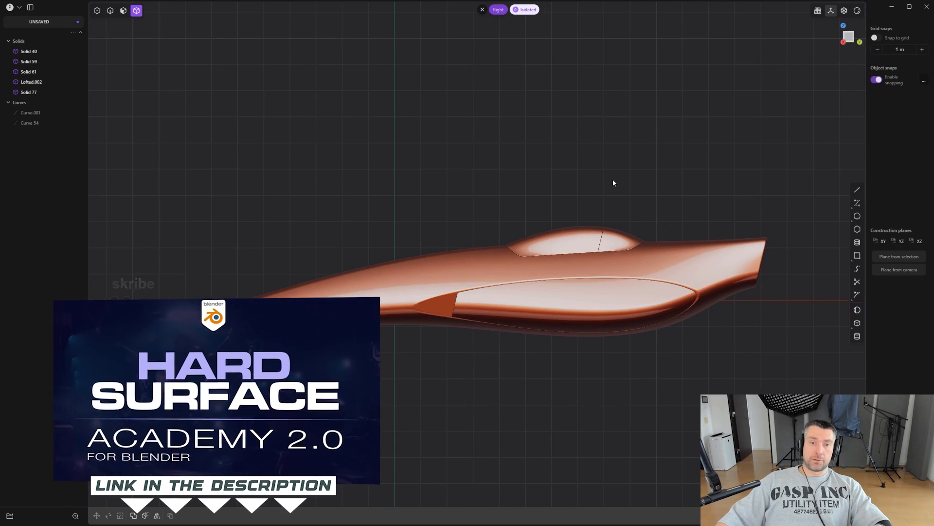
pyautogui.moveTo(615, 182)
pyautogui.mouseDown(button='middle')
pyautogui.moveTo(601, 165)
pyautogui.moveTo(606, 186)
pyautogui.moveTo(633, 184)
pyautogui.mouseUp(button='middle')
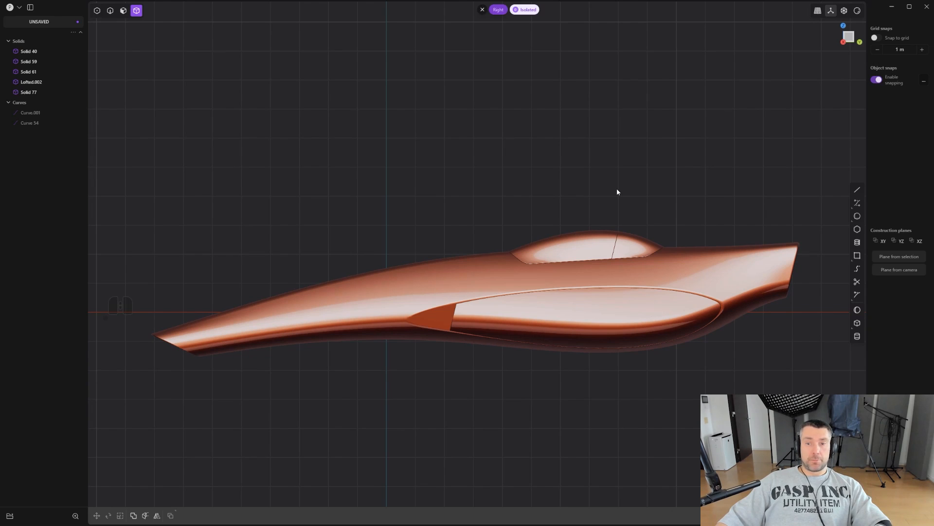
pyautogui.keyDown('shift'); pyautogui.moveTo(617, 192); pyautogui.dragTo(619, 196, button='middle'); pyautogui.keyUp('shift')
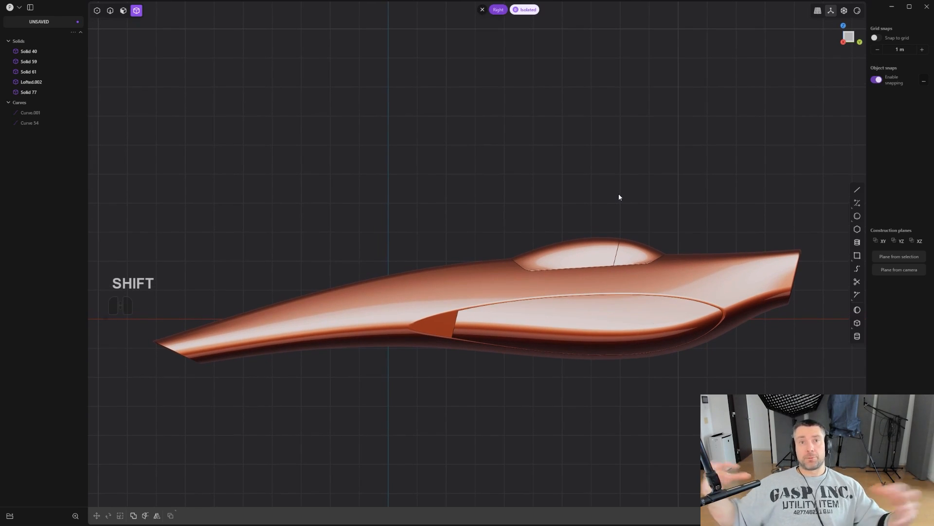